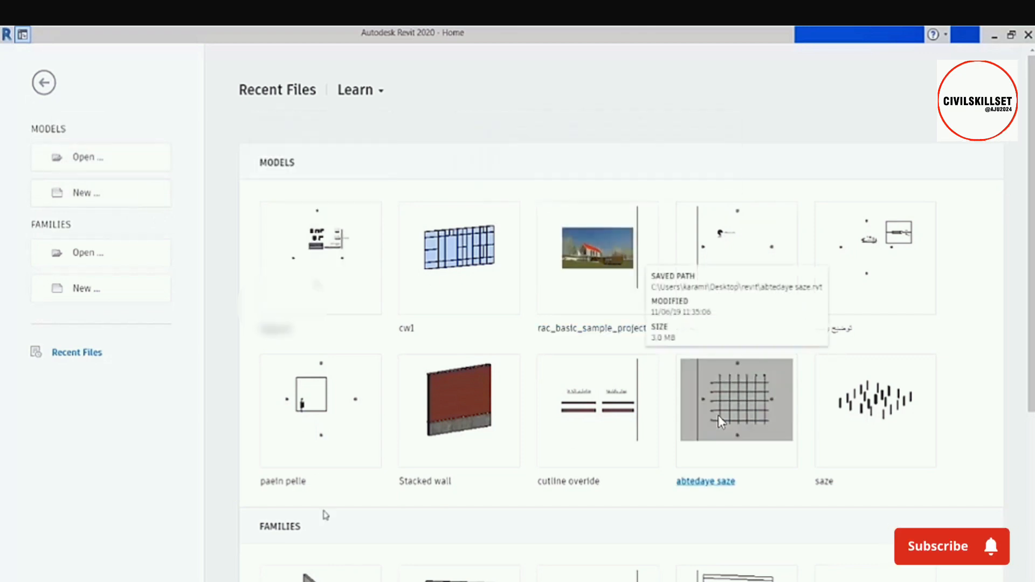
left_click(720, 420)
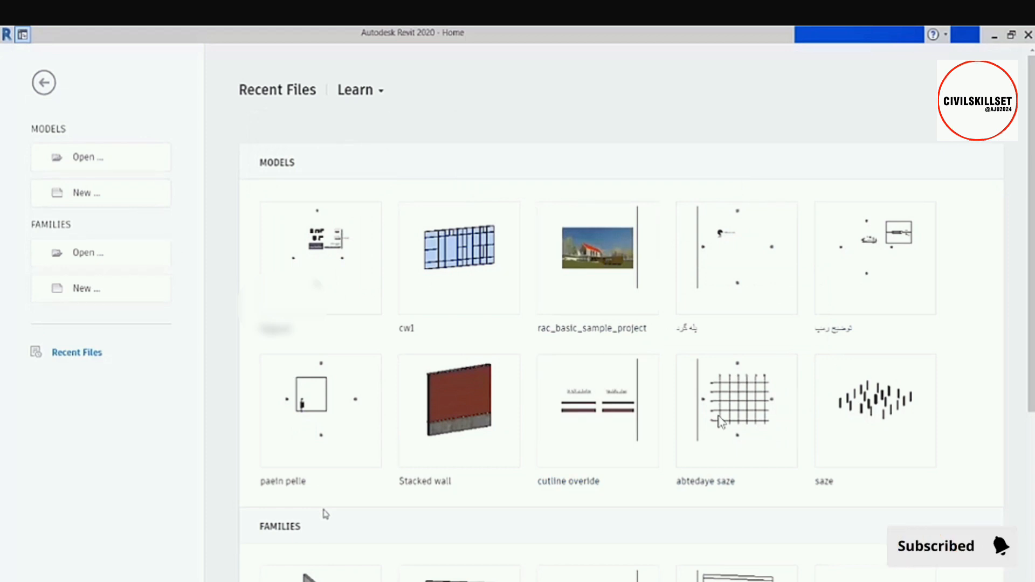
left_click(98, 199)
left_click_drag(444, 104, 426, 135)
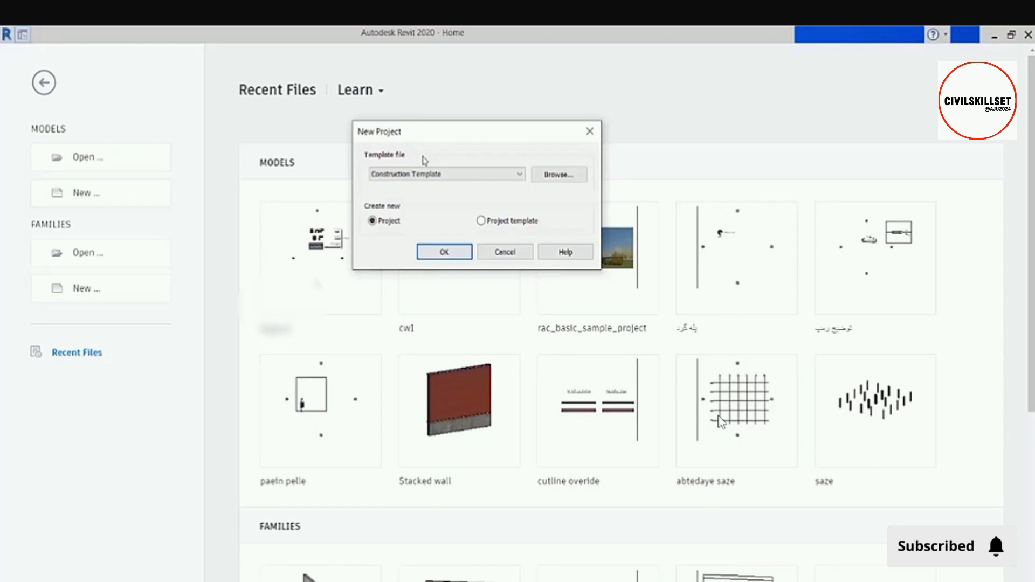
left_click(429, 174)
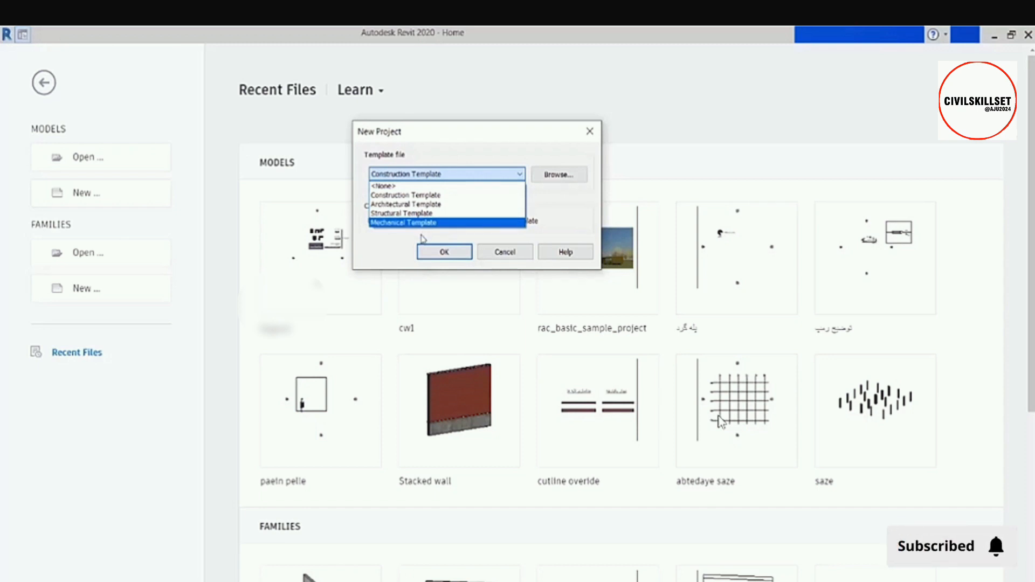
left_click(439, 209)
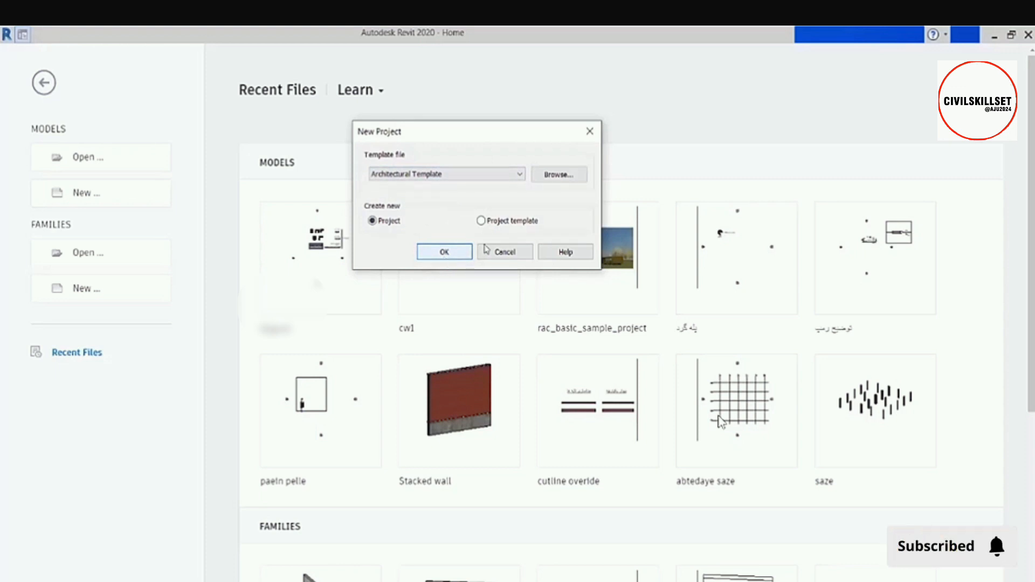
left_click(518, 254)
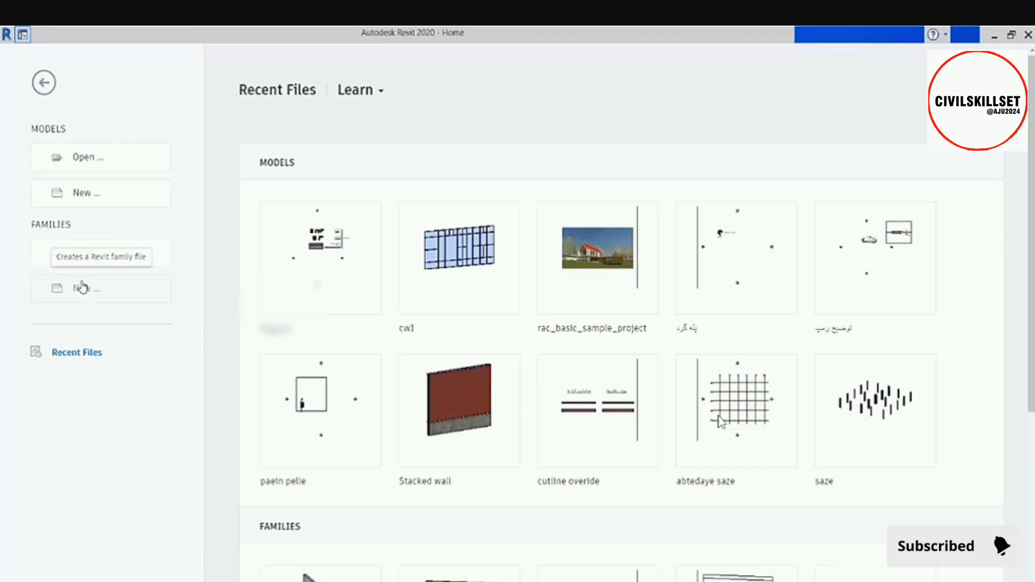
Create a new project using the Architectural Template.
left_click(89, 195)
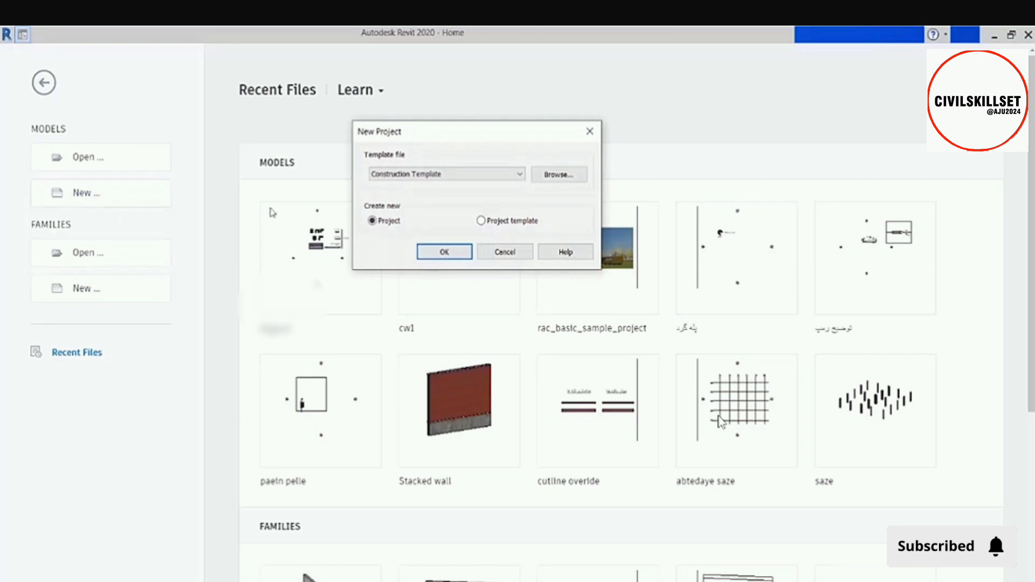
left_click(415, 173)
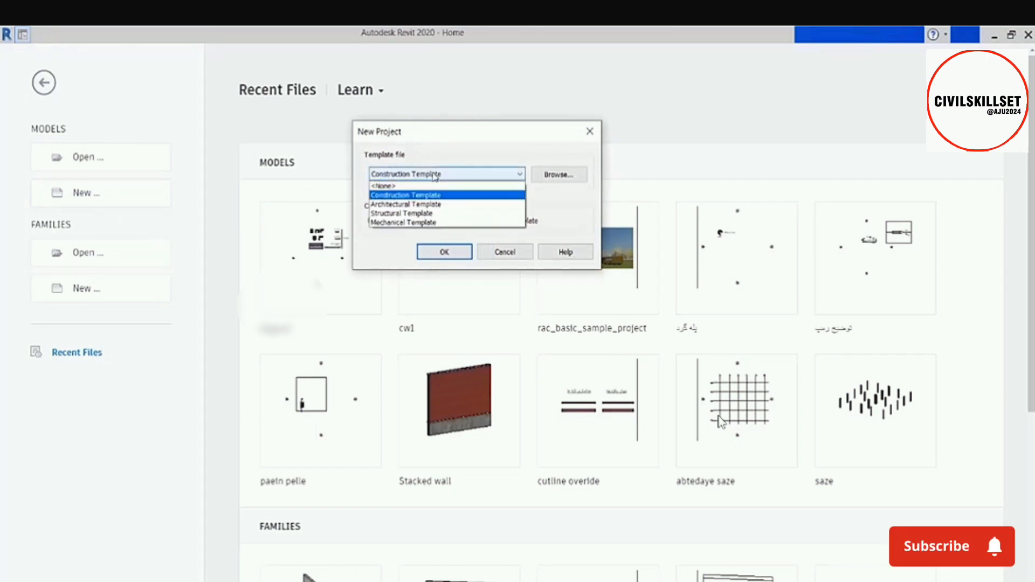
left_click(426, 205)
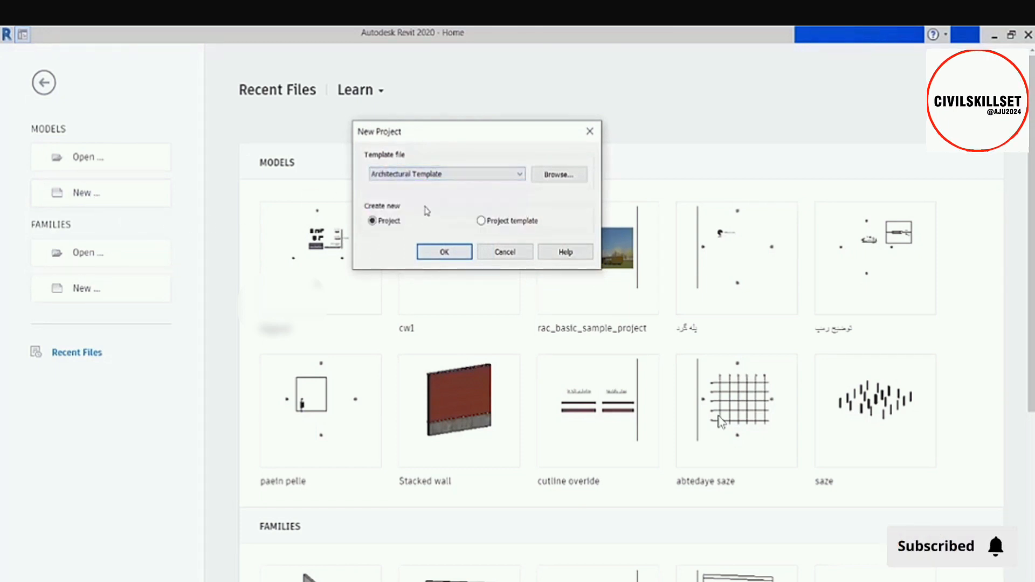
left_click(444, 253)
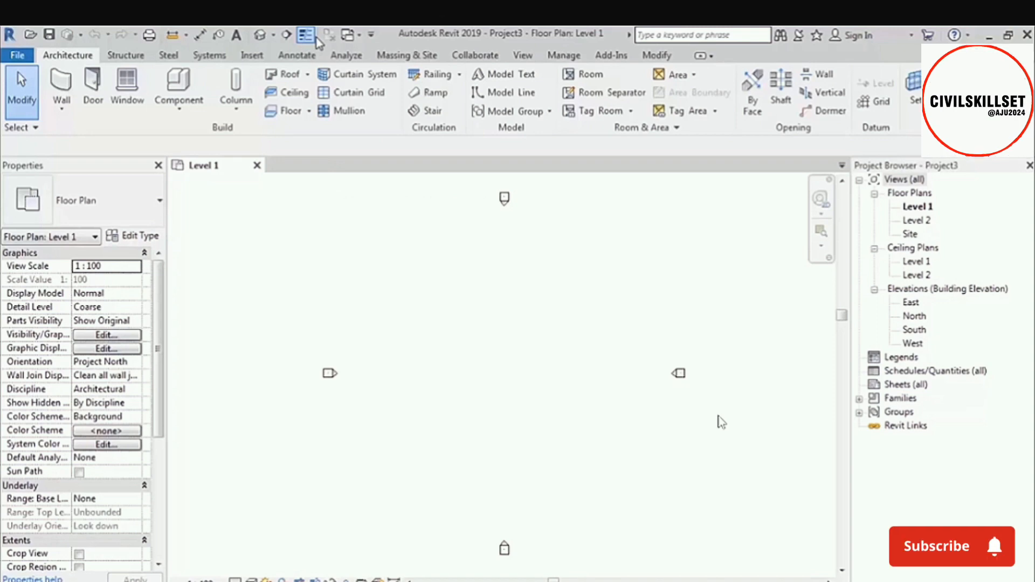
Remove the Text tool from the Quick Access Toolbar.
right_click(238, 37)
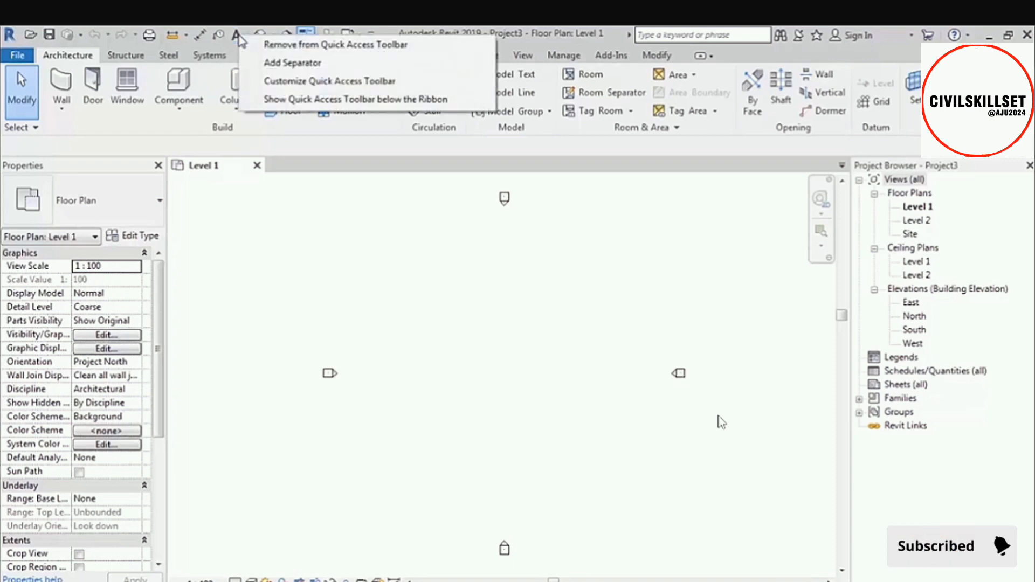
left_click(330, 46)
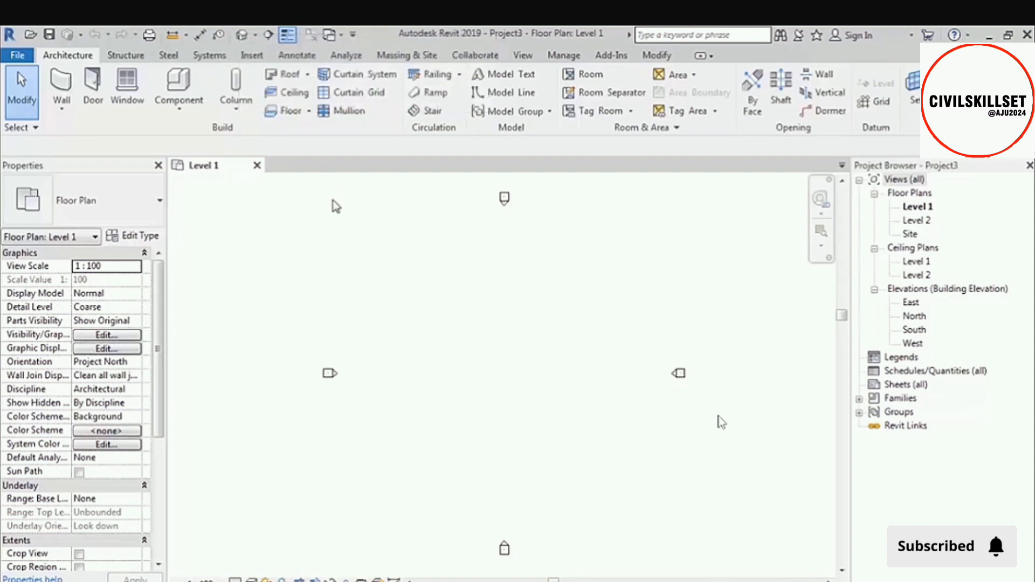
right_click(62, 83)
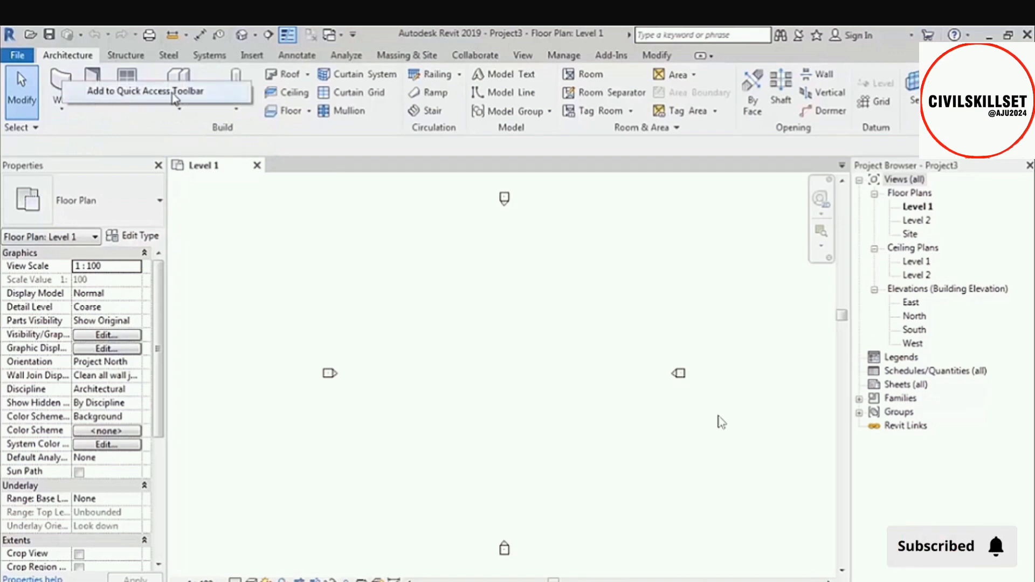
left_click(322, 217)
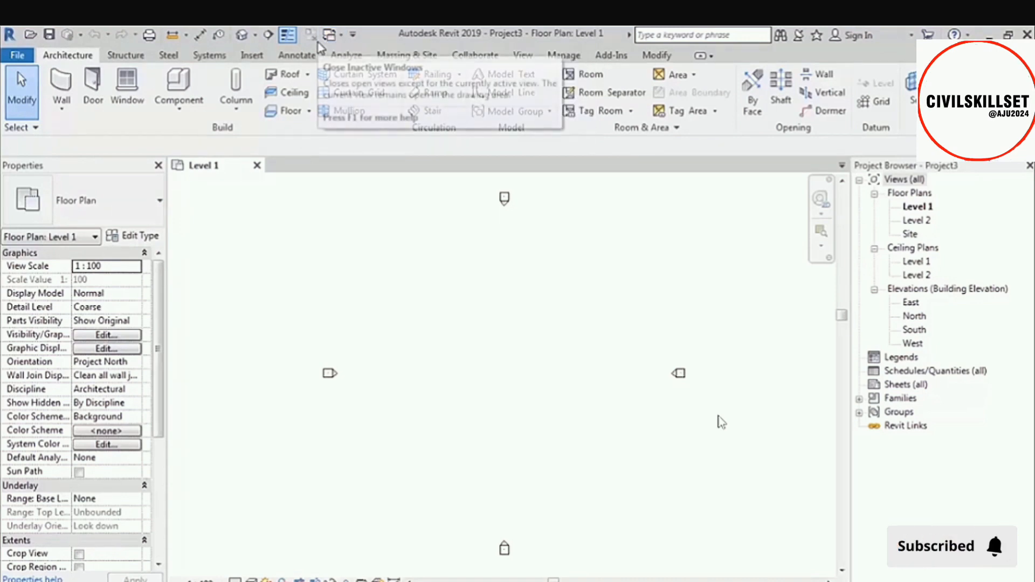
Show the Quick Access Toolbar below the ribbon and return it to its place above the ribbon.
left_click(354, 36)
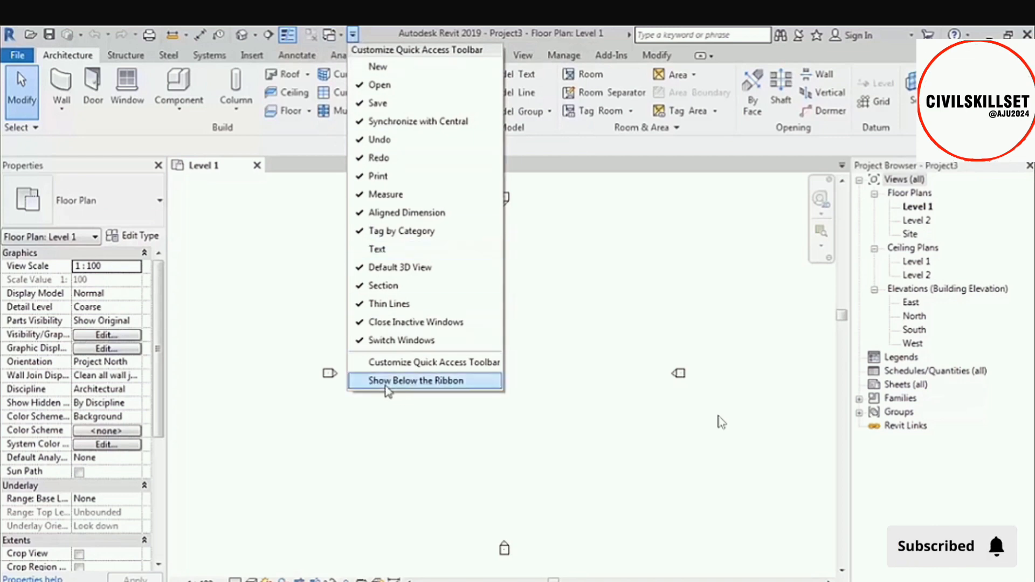
left_click(474, 381)
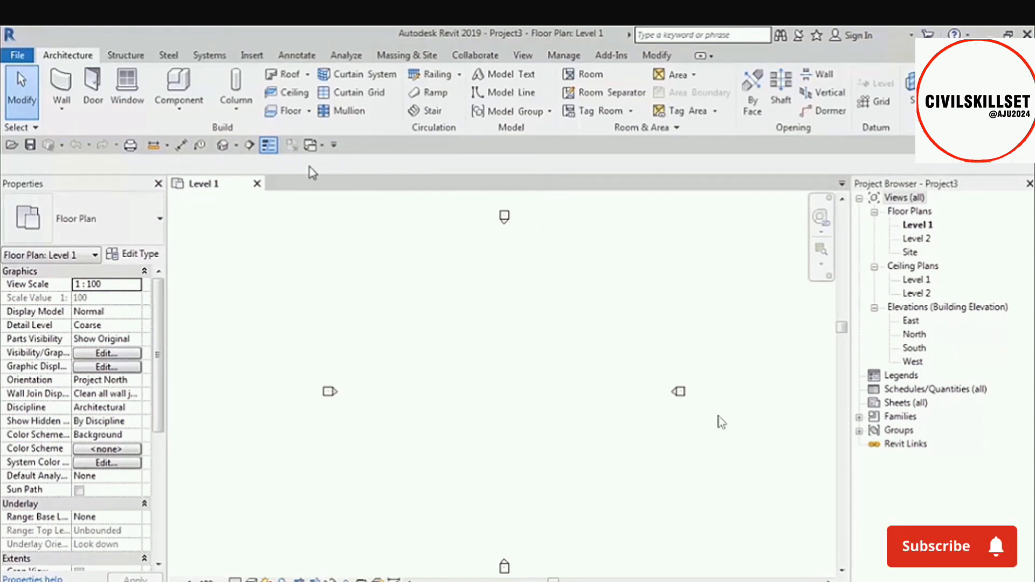
left_click(334, 145)
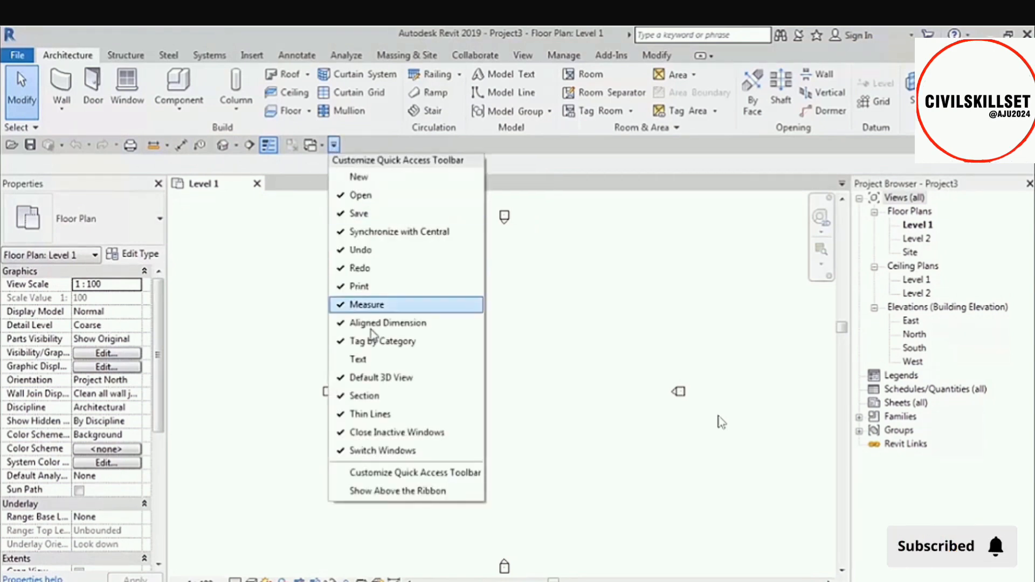
left_click(396, 491)
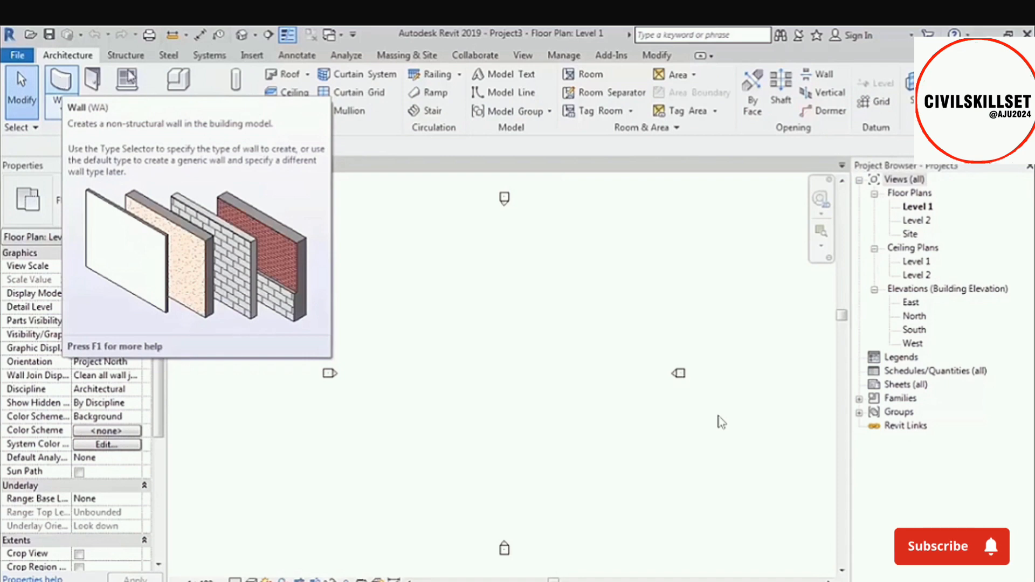
Examine the ribbon tools for Steel, Architecture, Structure, Systems, Massing & Site and Modify.
left_click(169, 56)
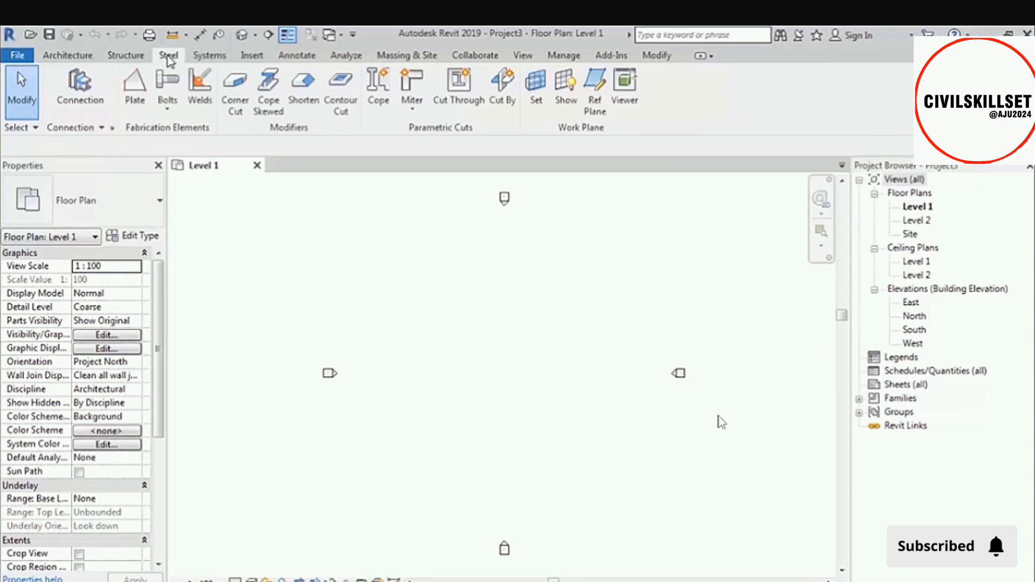
left_click(69, 56)
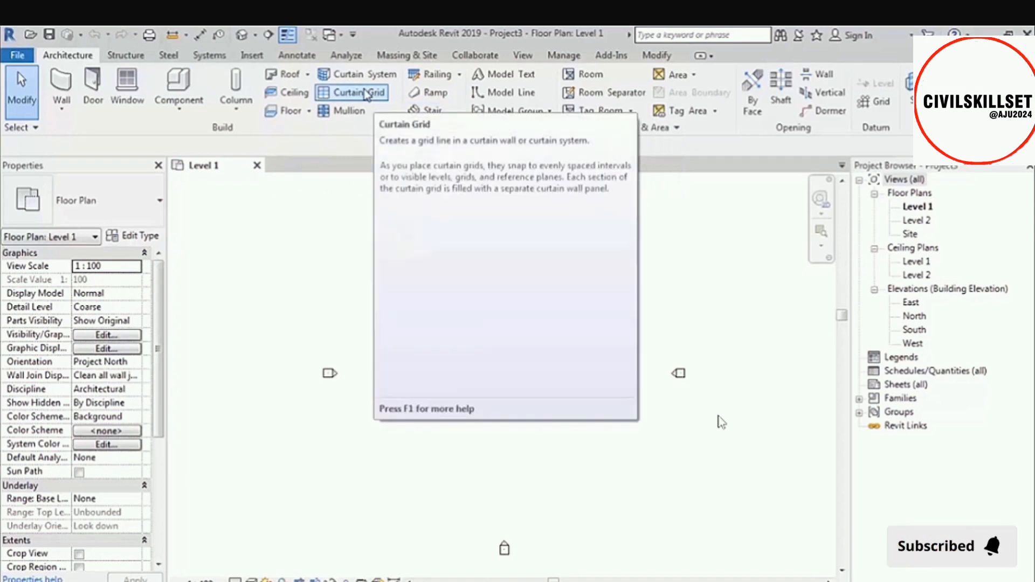
left_click(130, 56)
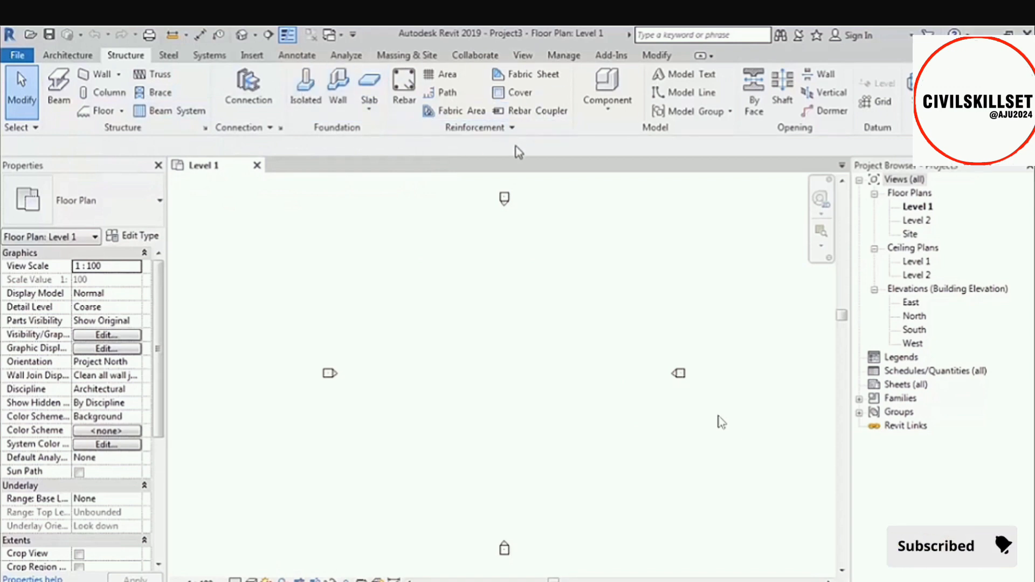
left_click(221, 60)
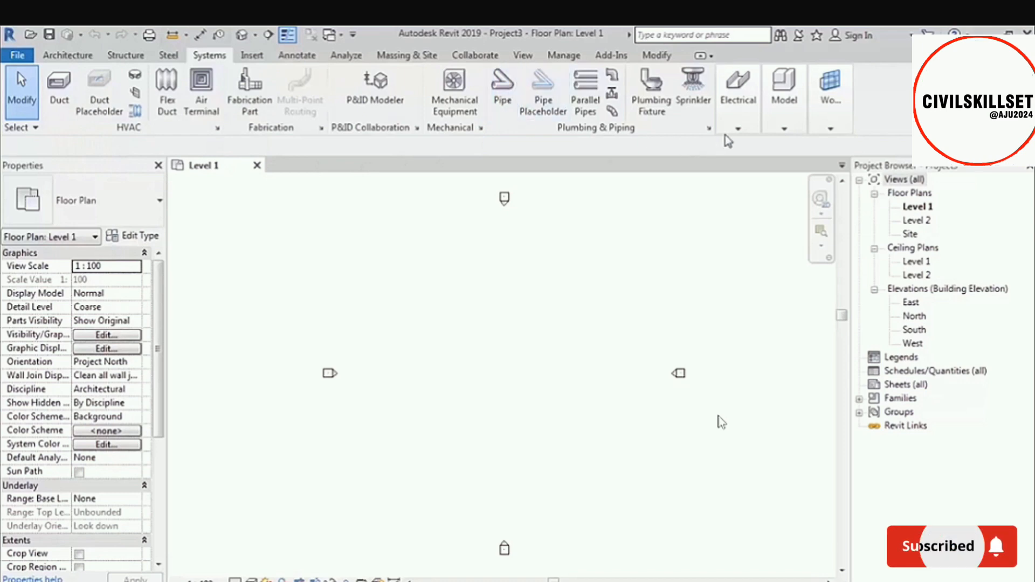
left_click(737, 127)
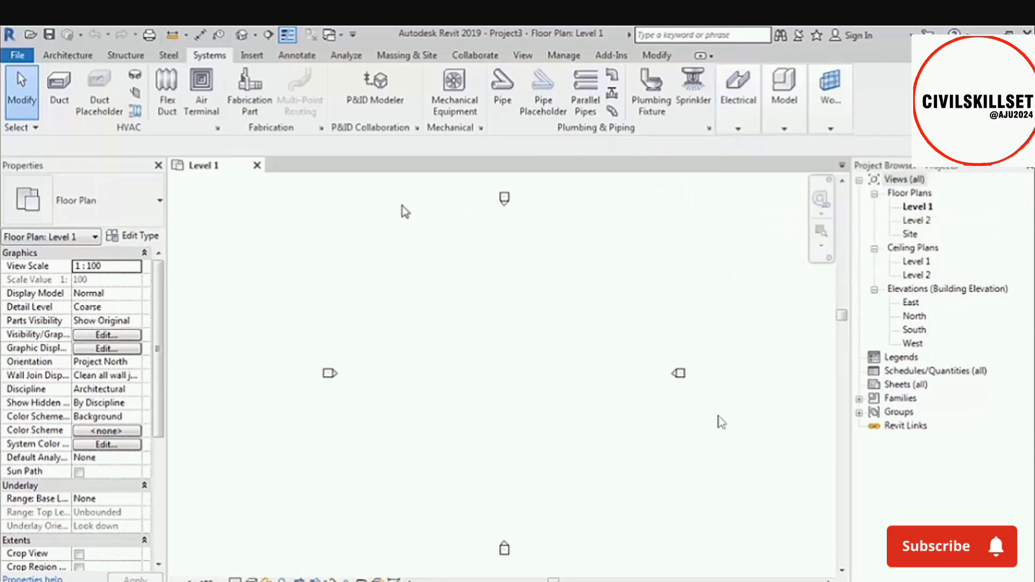
left_click(422, 57)
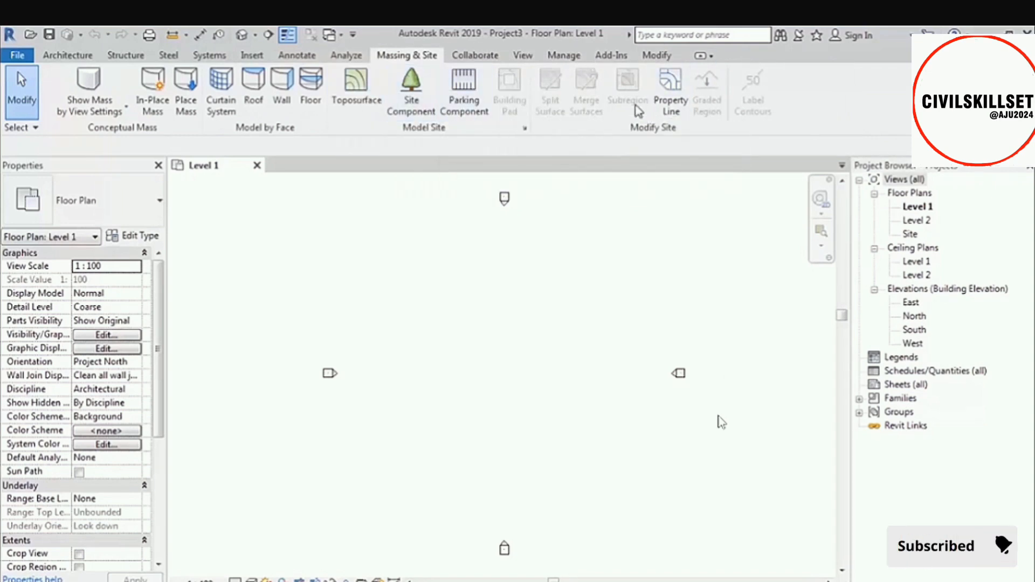
left_click(657, 55)
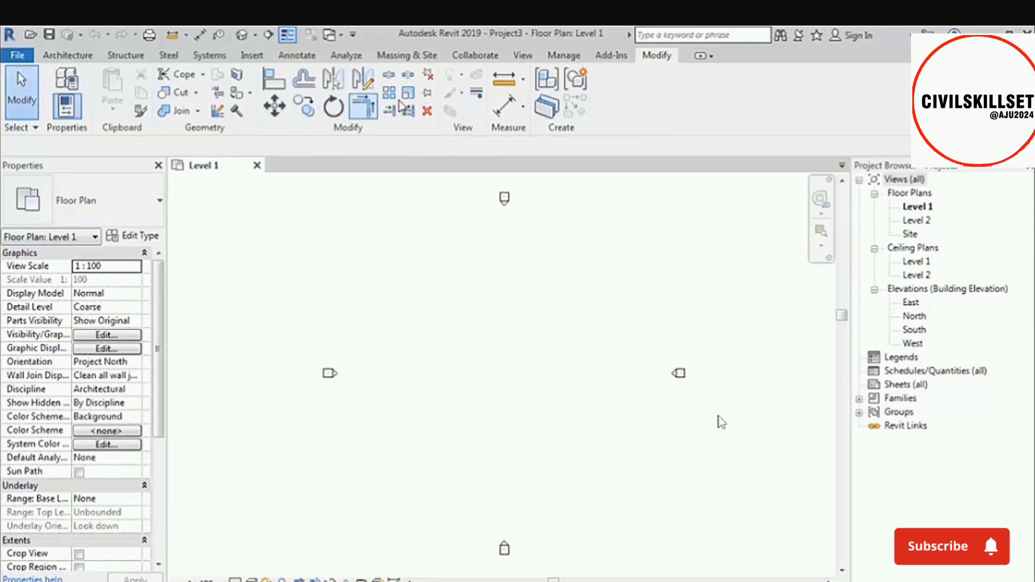
Cycle the ribbon through its minimized states, restore the full ribbon and view its minimize options.
double_click(656, 56)
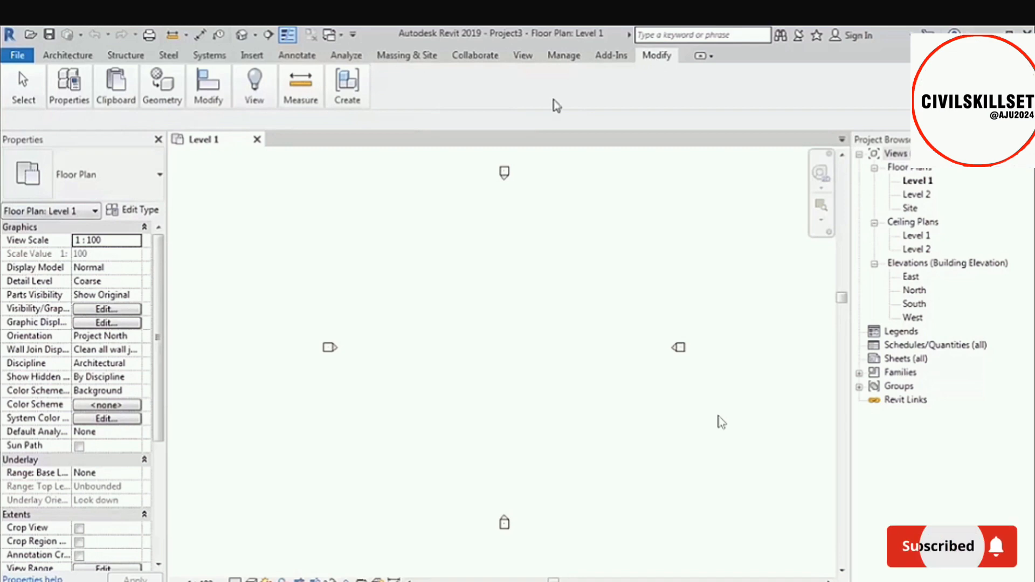
mouse_move(217, 103)
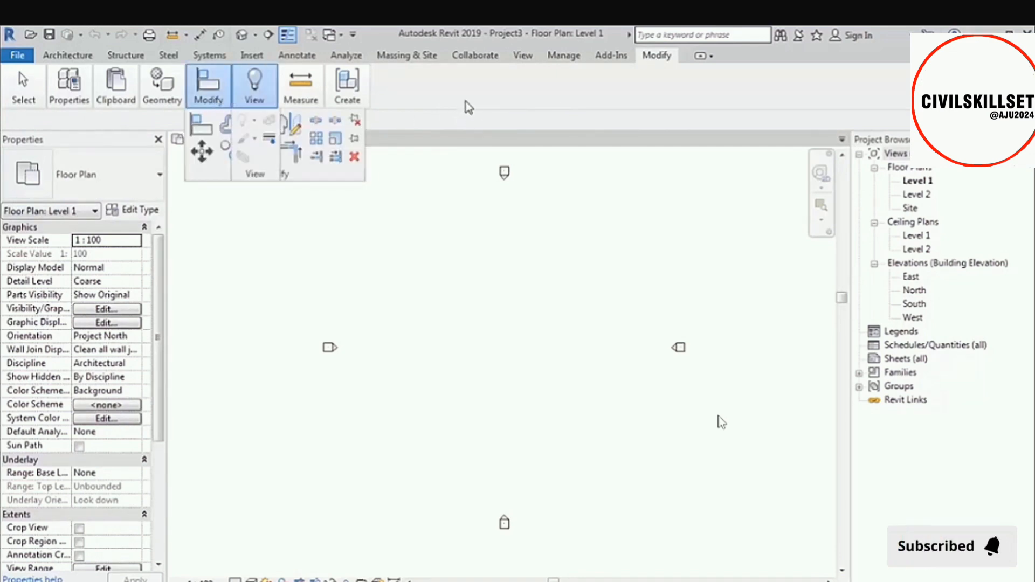
double_click(659, 56)
mouse_move(265, 71)
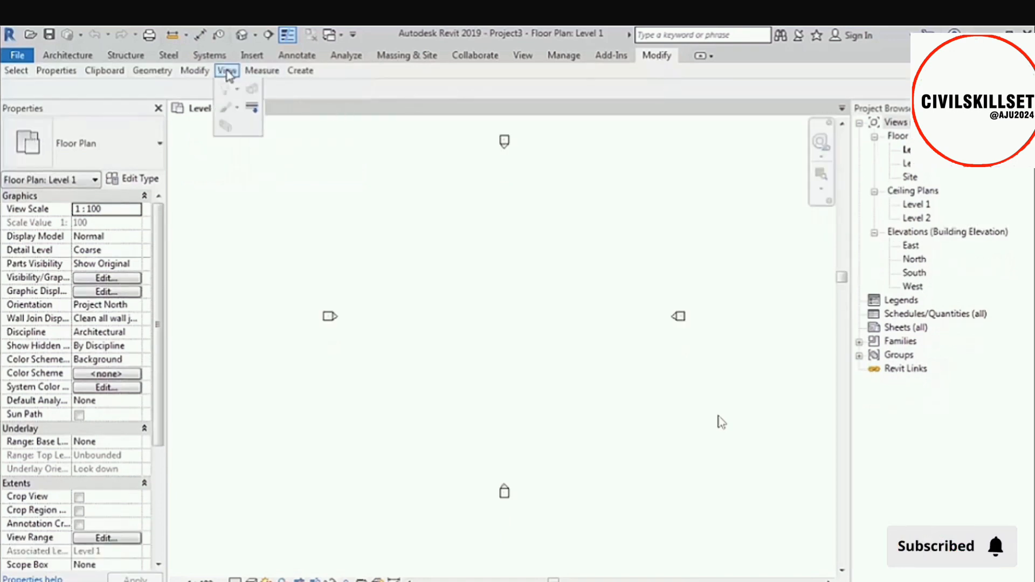
mouse_move(160, 72)
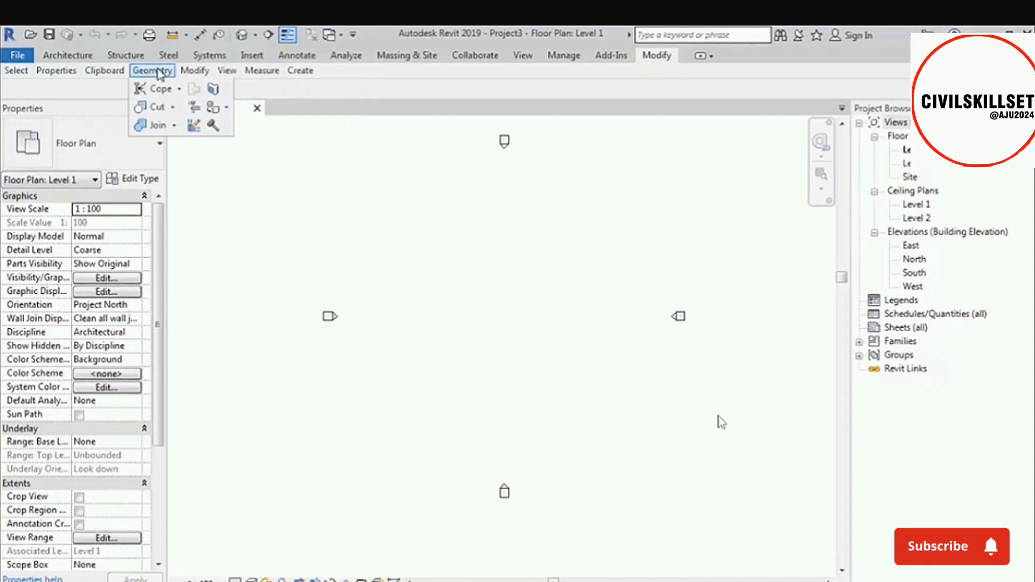
double_click(659, 56)
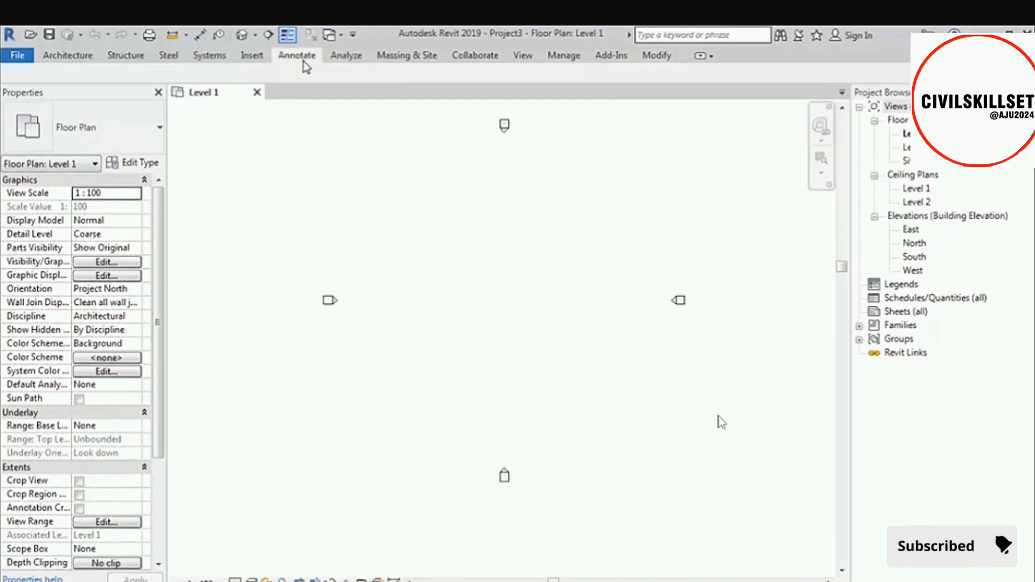
left_click(304, 63)
left_click(461, 258)
double_click(300, 57)
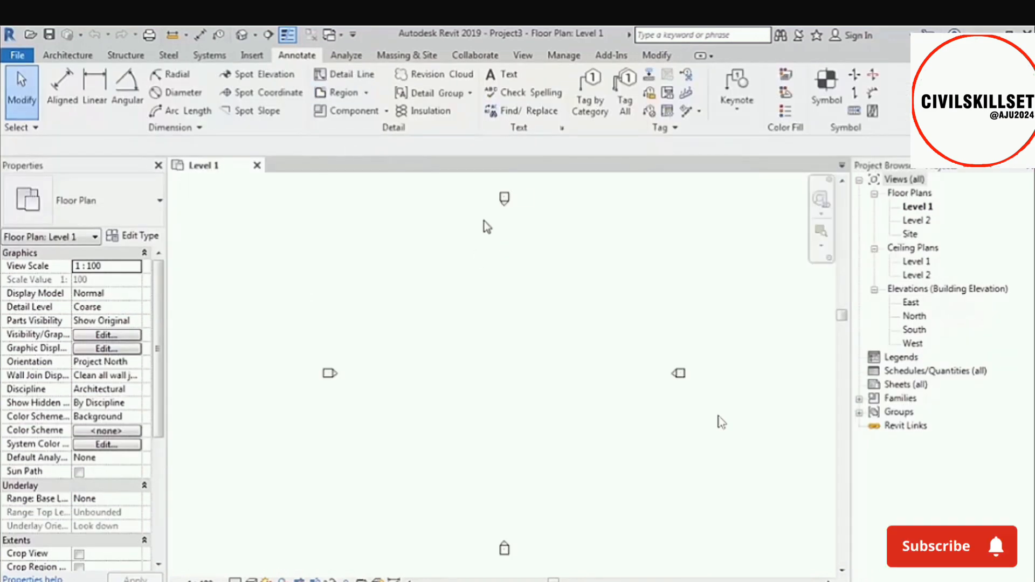
left_click(711, 56)
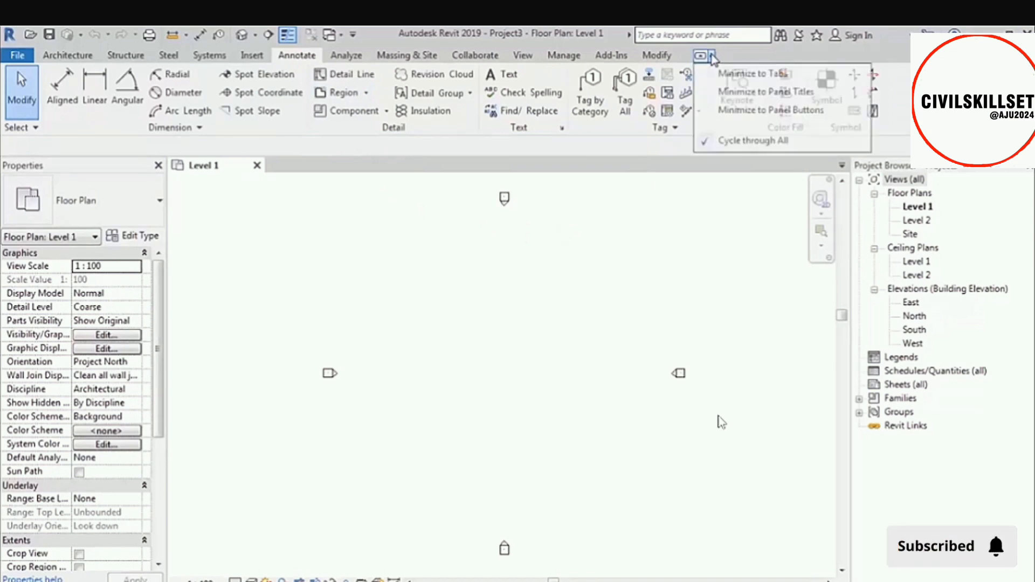
left_click(739, 194)
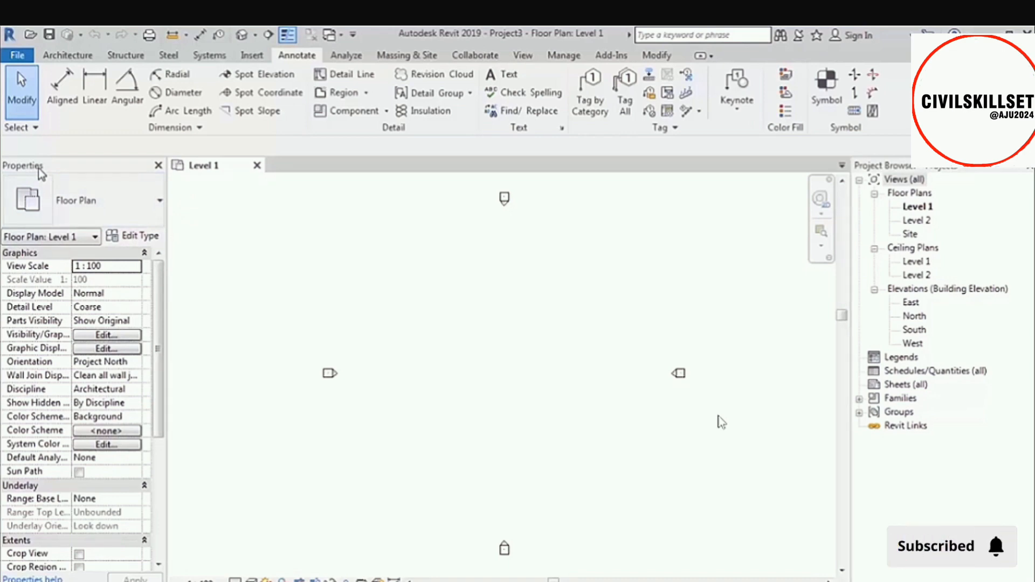
Activate the Wall tool to examine its placement options and properties, and leave it without drawing a wall.
left_click(81, 56)
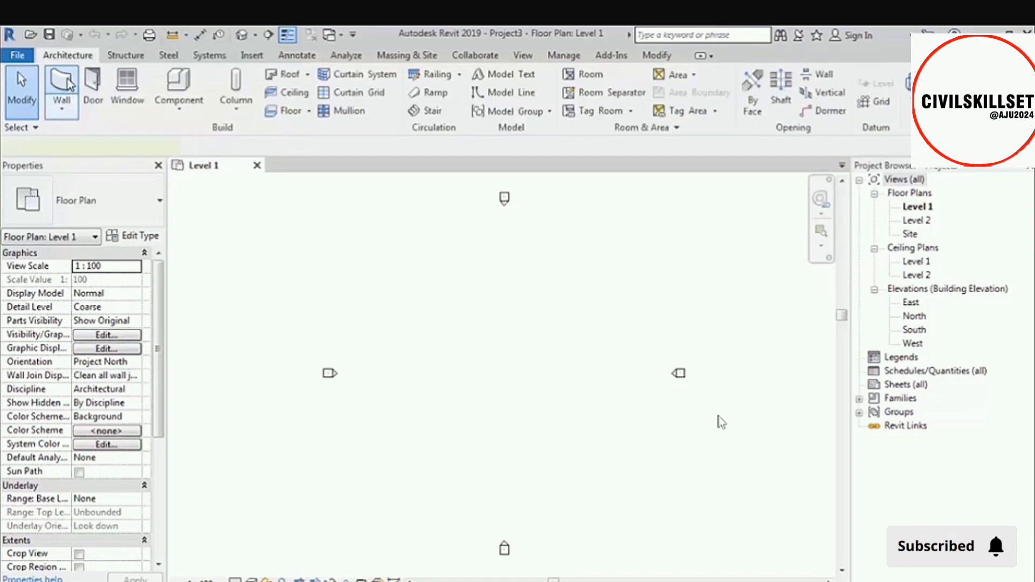
left_click(65, 87)
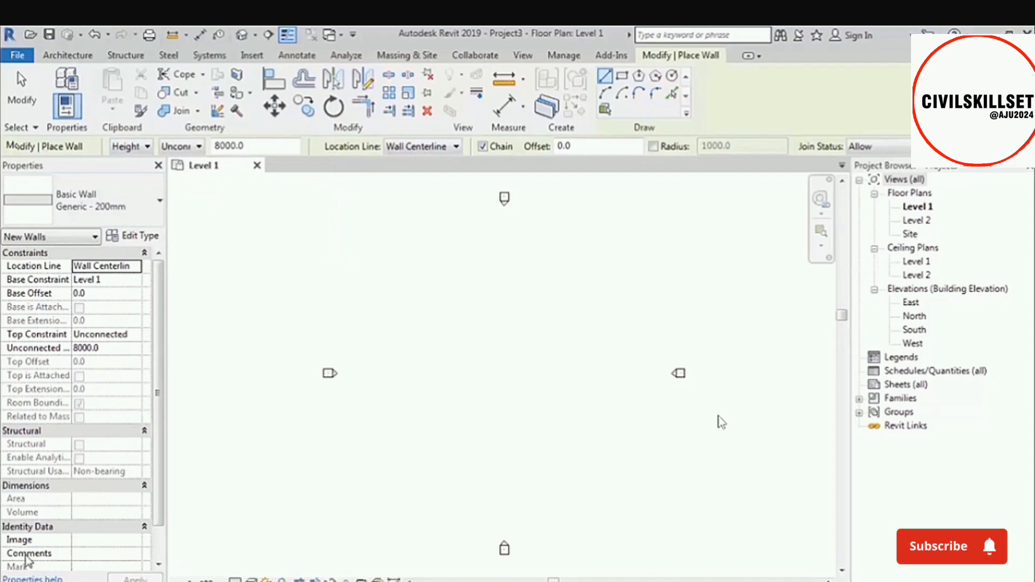
left_click(21, 89)
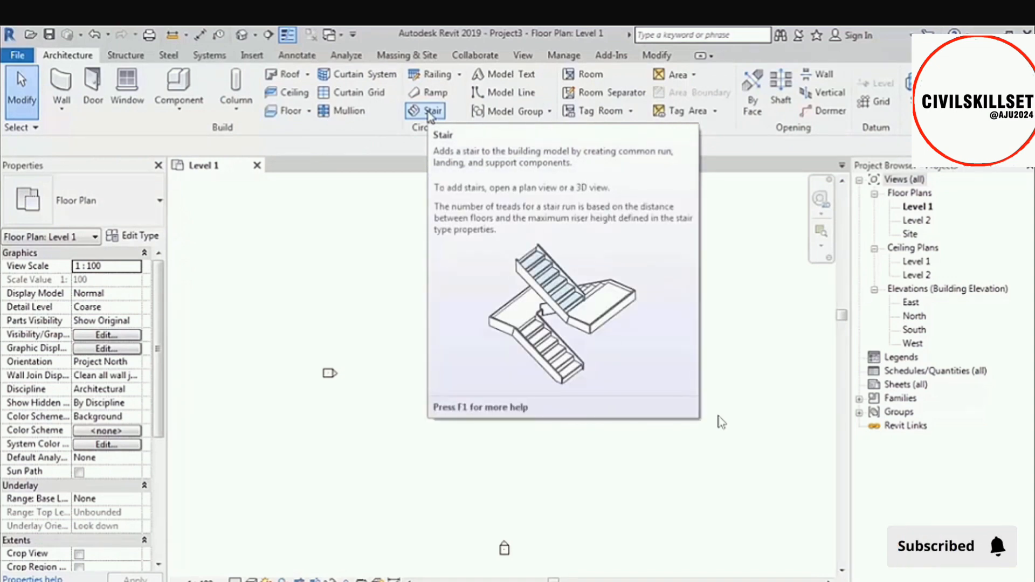
Activate the Window tool to examine its placement options and properties, and leave it without placing a window.
key("w")
key("n")
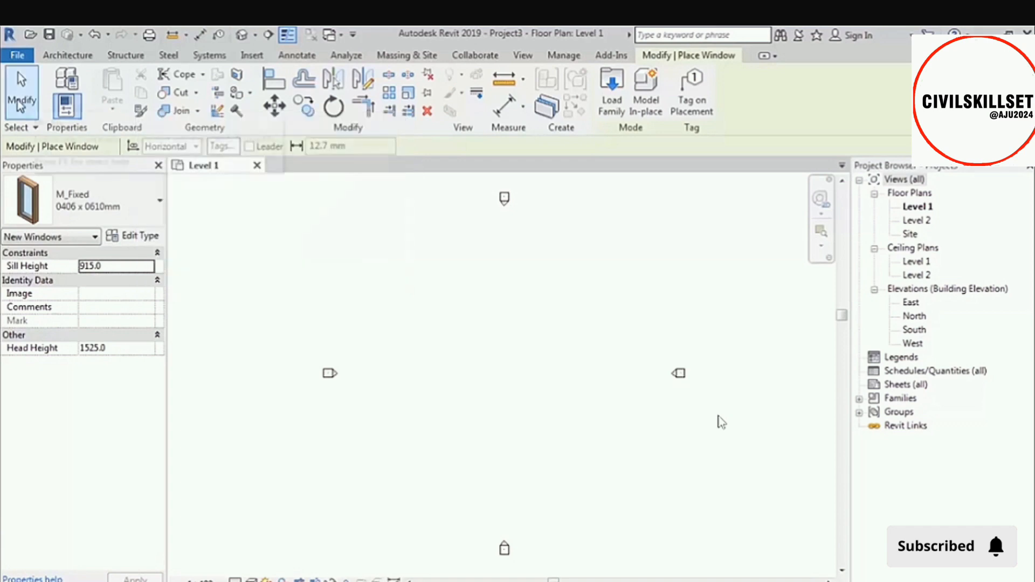
left_click(21, 86)
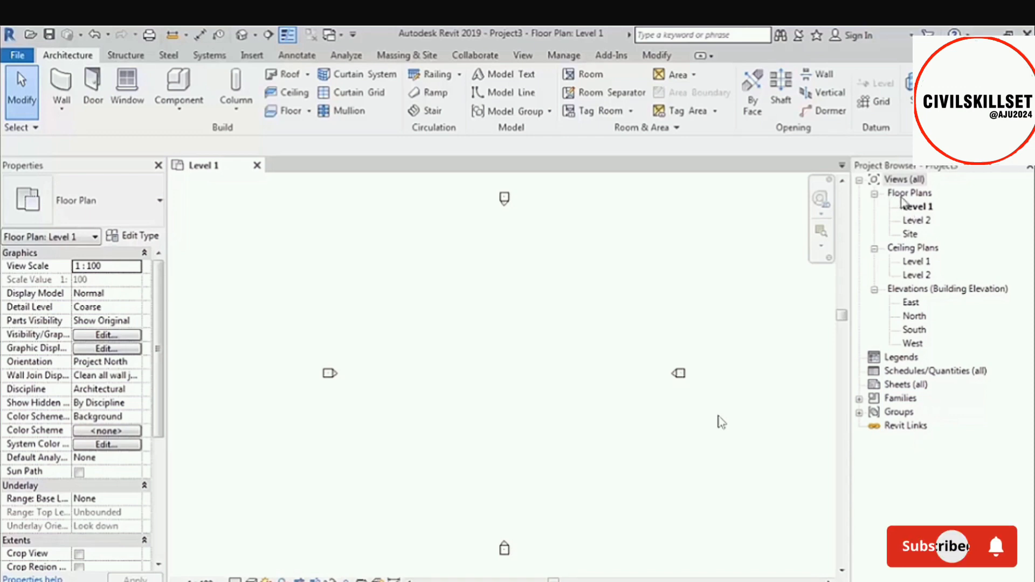
Examine the properties of the floor plan, ceiling plan and North and South elevation views listed in the Project Browser.
left_click(923, 206)
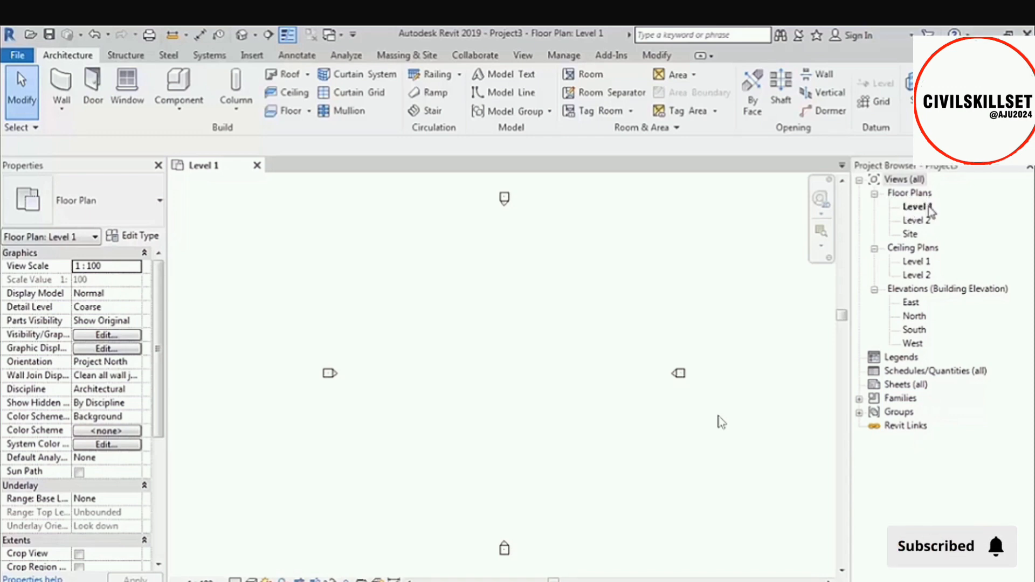
left_click(923, 221)
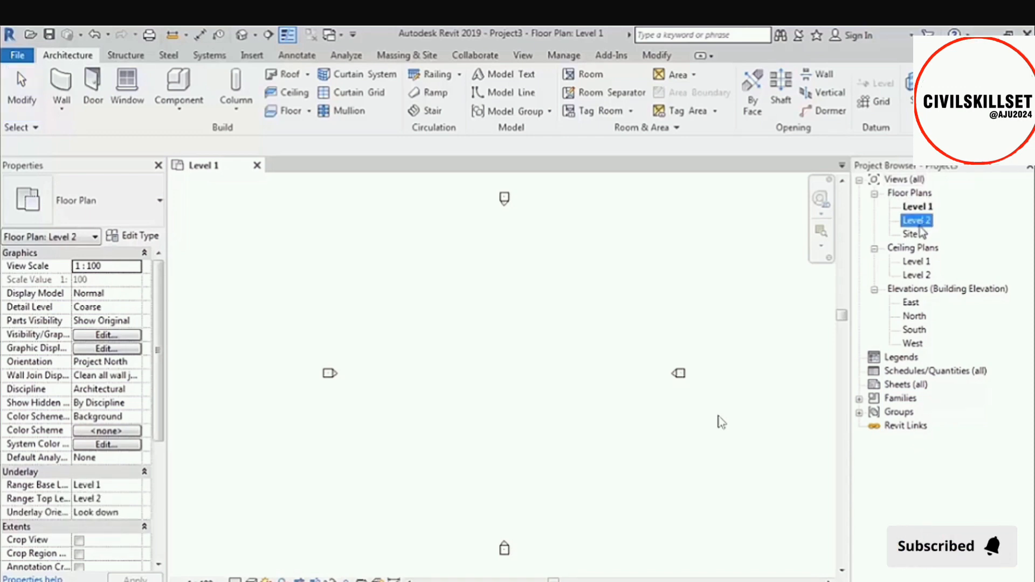
left_click(916, 235)
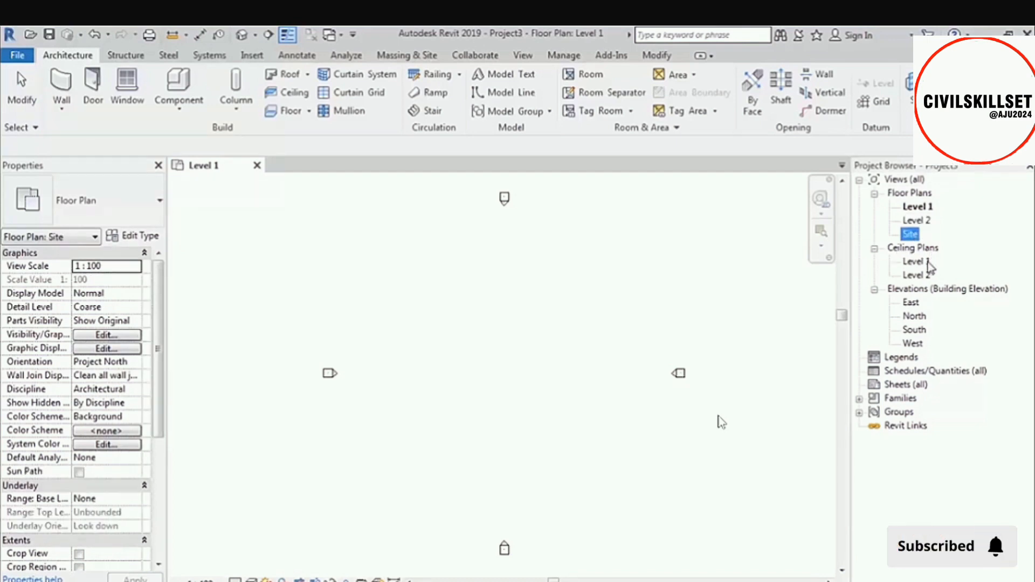
left_click(924, 262)
left_click(923, 276)
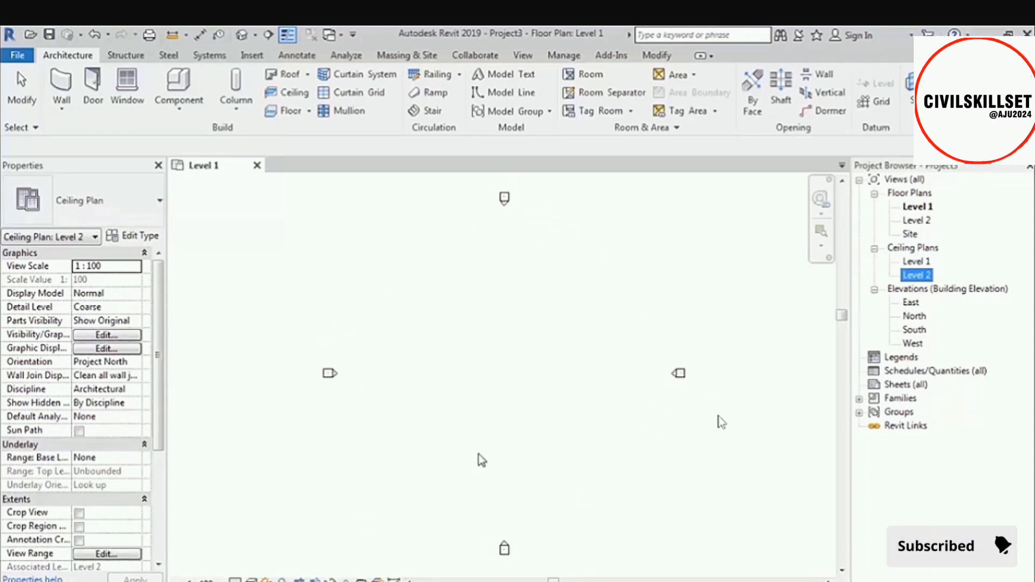
left_click(924, 316)
left_click(914, 331)
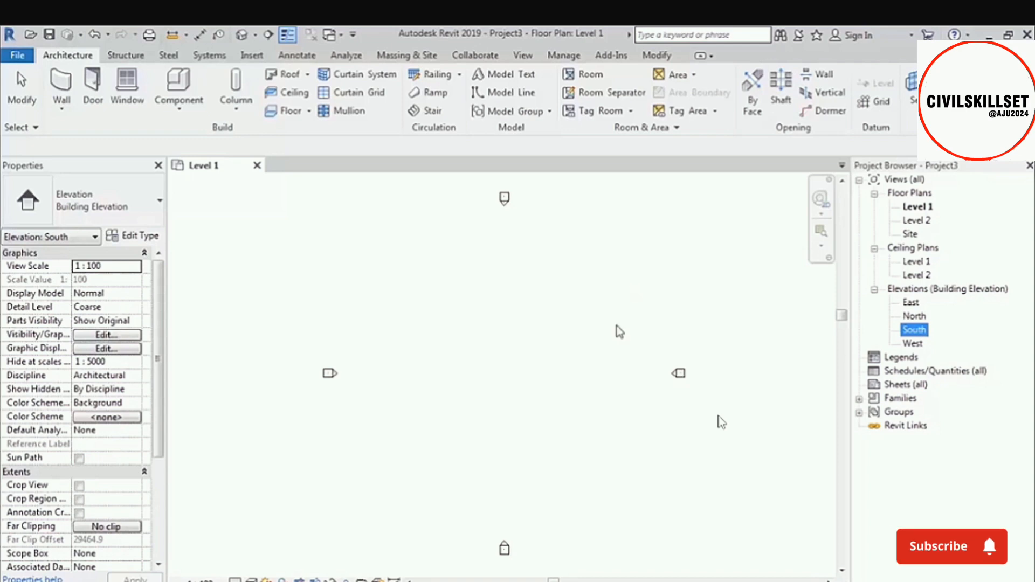
left_click(563, 348)
Draw a closed L-shaped loop of Generic - 200mm walls on Level 1, about 25200 mm wide and 23800 mm deep, notched at the lower-left corner.
middle_click_drag(580, 316, 566, 318)
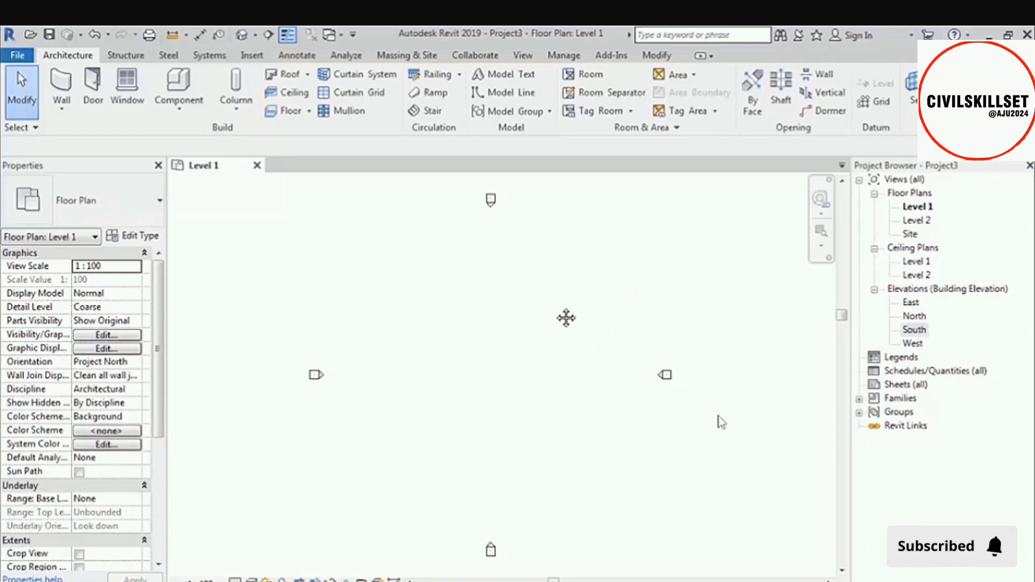
left_click(61, 83)
scroll(448, 324, "up", 1)
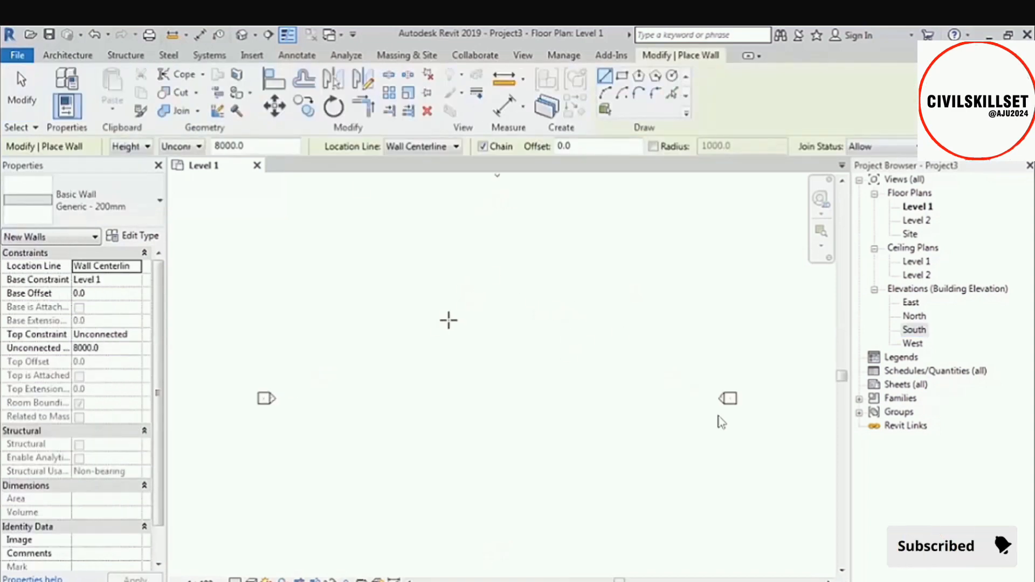
middle_click_drag(463, 303, 459, 330)
left_click(379, 281)
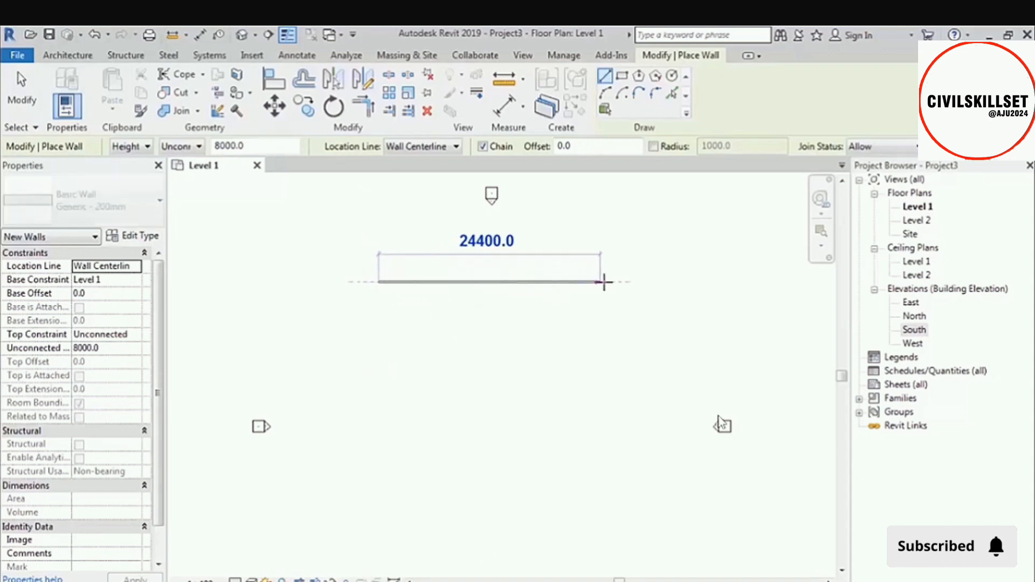
left_click(608, 281)
left_click(608, 498)
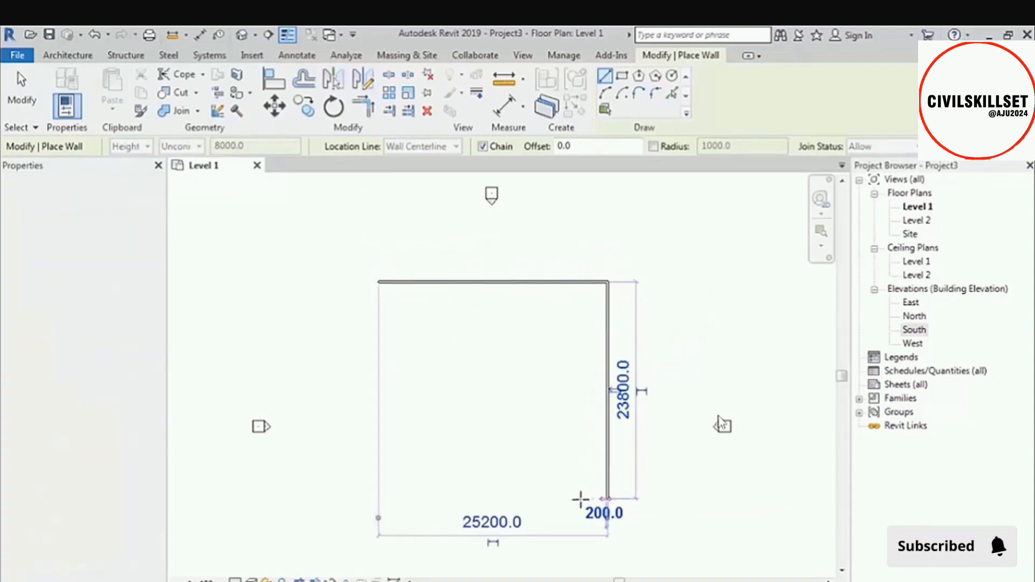
left_click(469, 499)
left_click(469, 408)
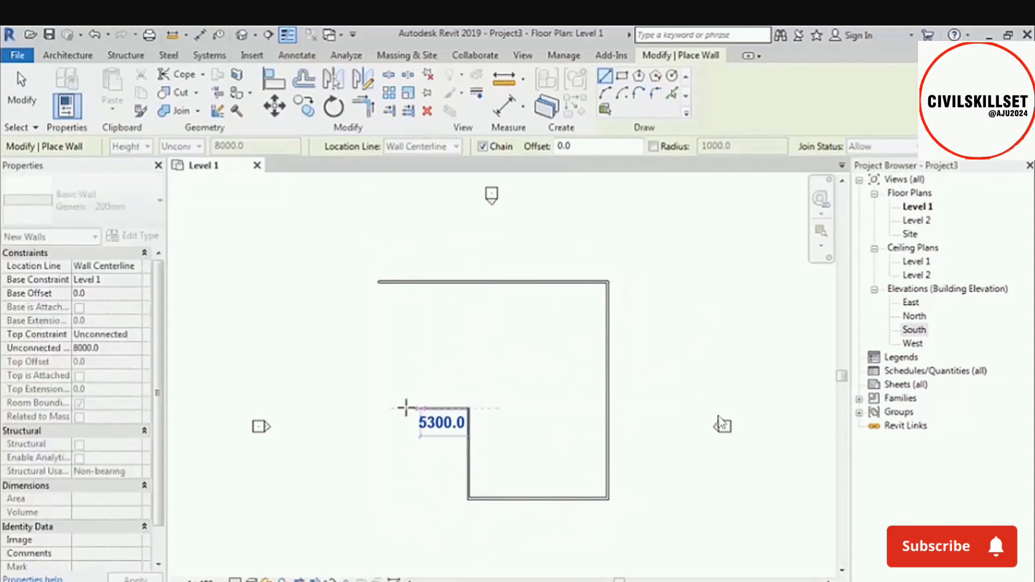
left_click(379, 408)
left_click(379, 281)
scroll(473, 488, "up", 2)
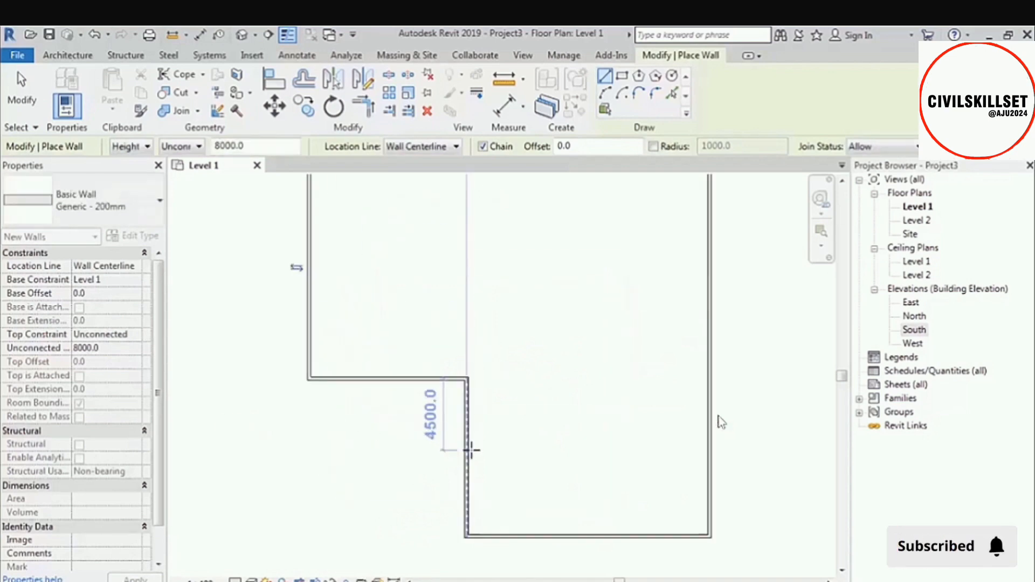
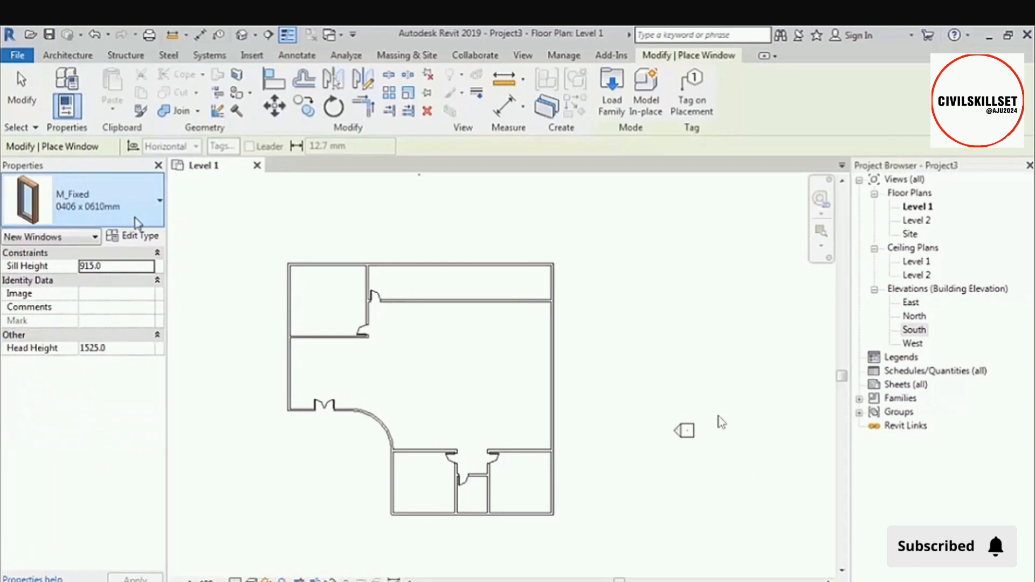
Load the M_Sliding with Trim window family from the Windows folder of the US Metric library.
left_click(612, 89)
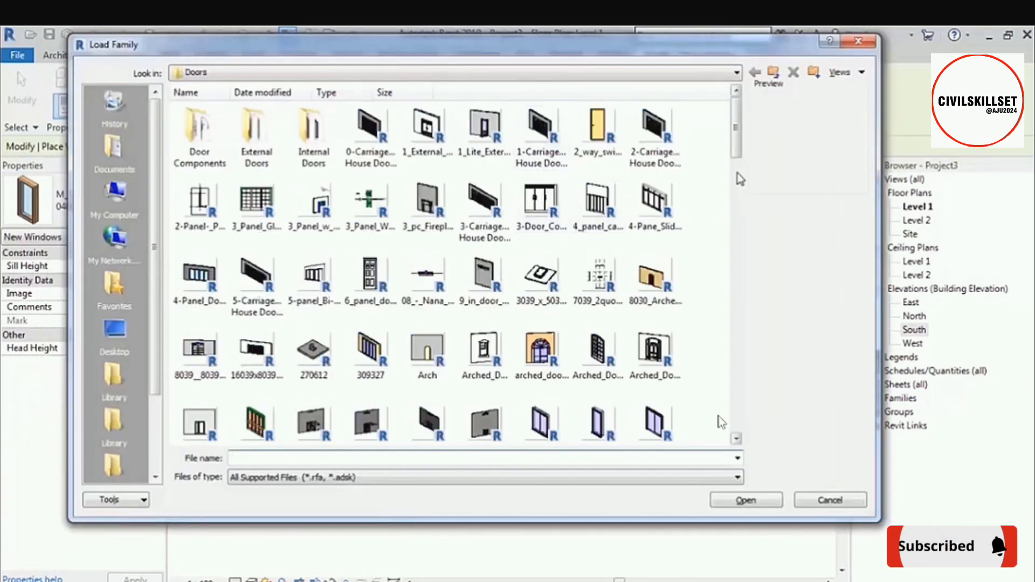
left_click(774, 73)
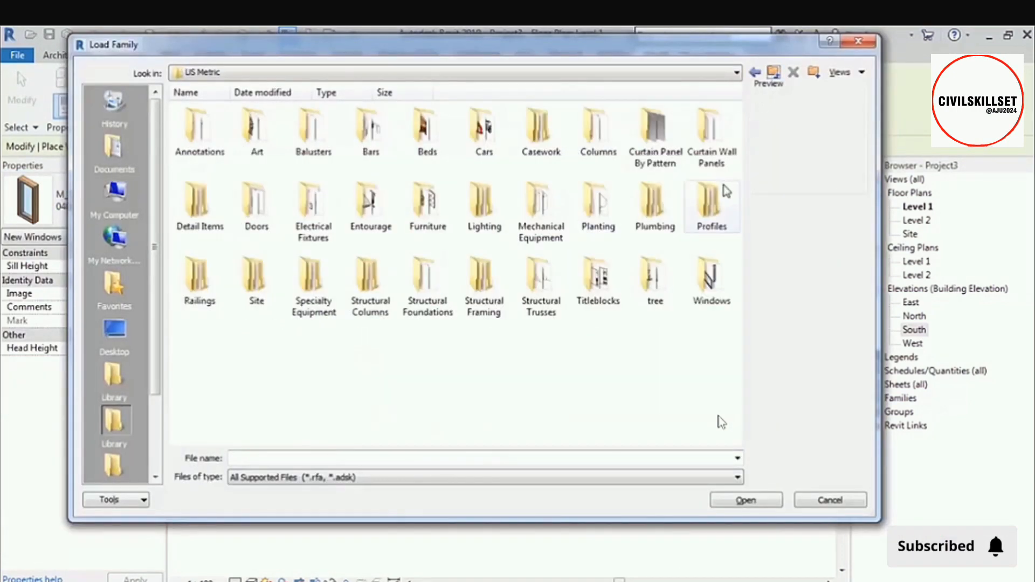
double_click(717, 278)
left_click(598, 287)
scroll(562, 332, "down", 3)
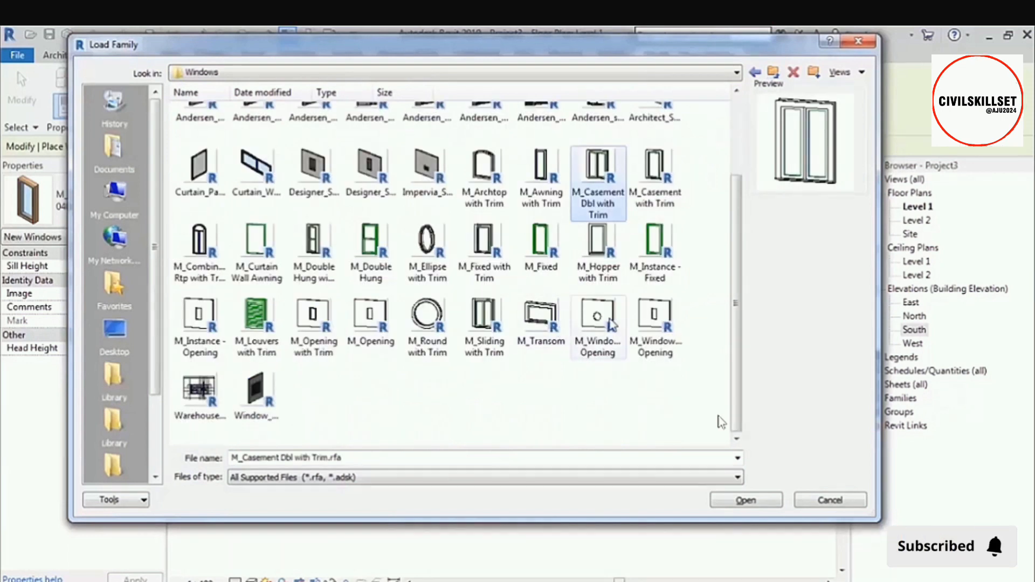
left_click(528, 381)
left_click(484, 324)
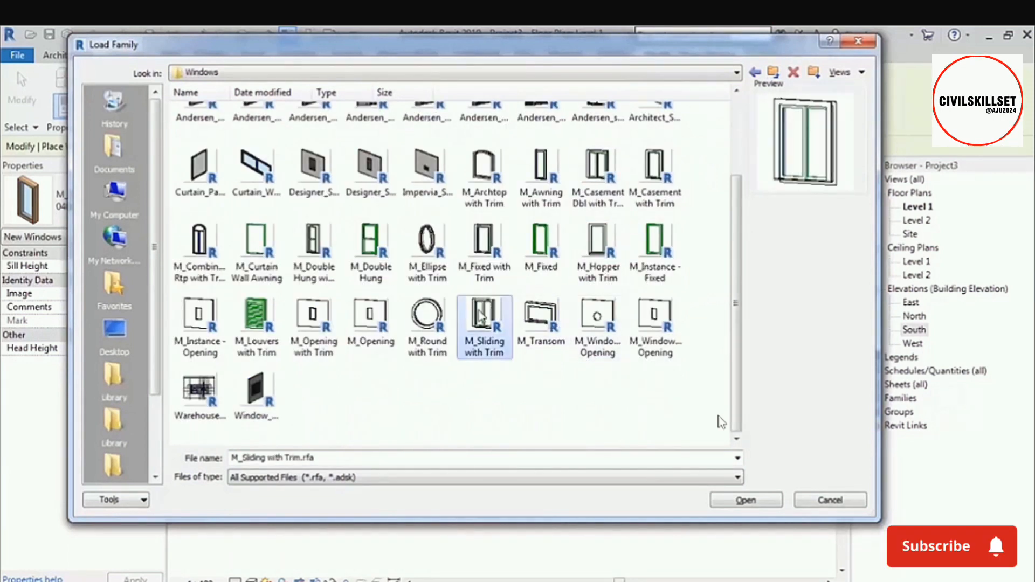
left_click(741, 497)
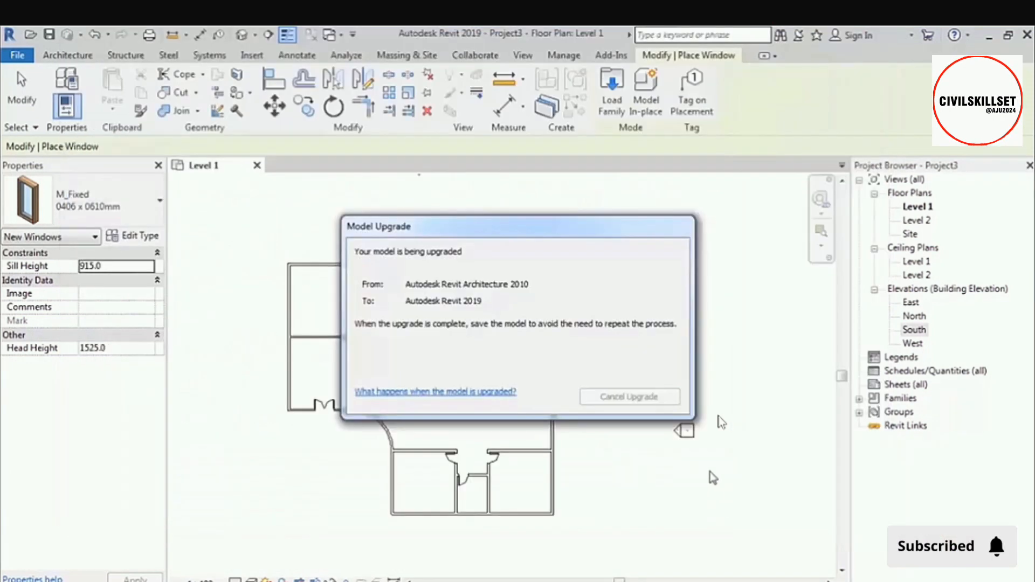
Set the 0915 x 1220mm sliding window type's height to 2000 and its width to 2200.
left_click(141, 235)
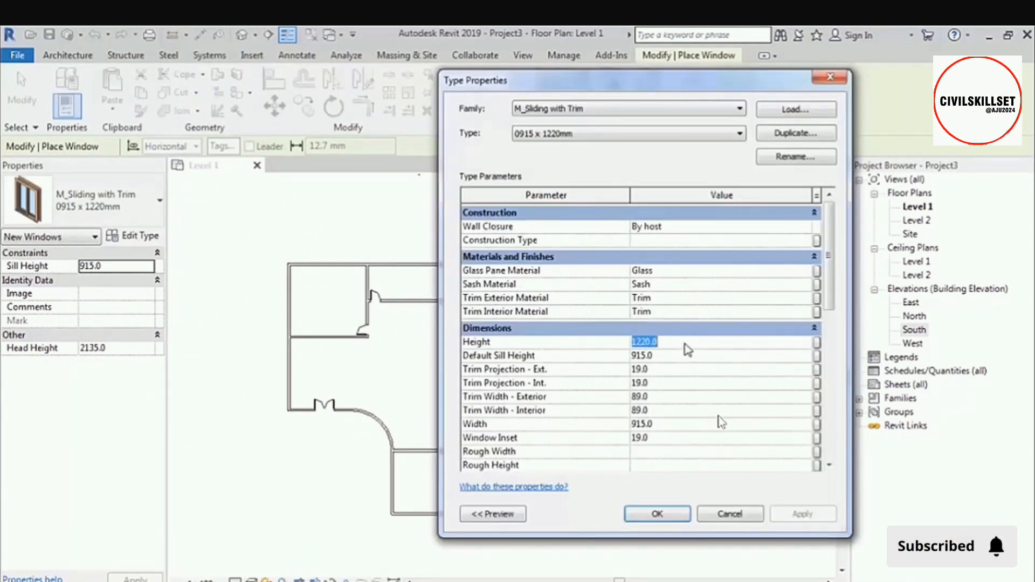
type("200")
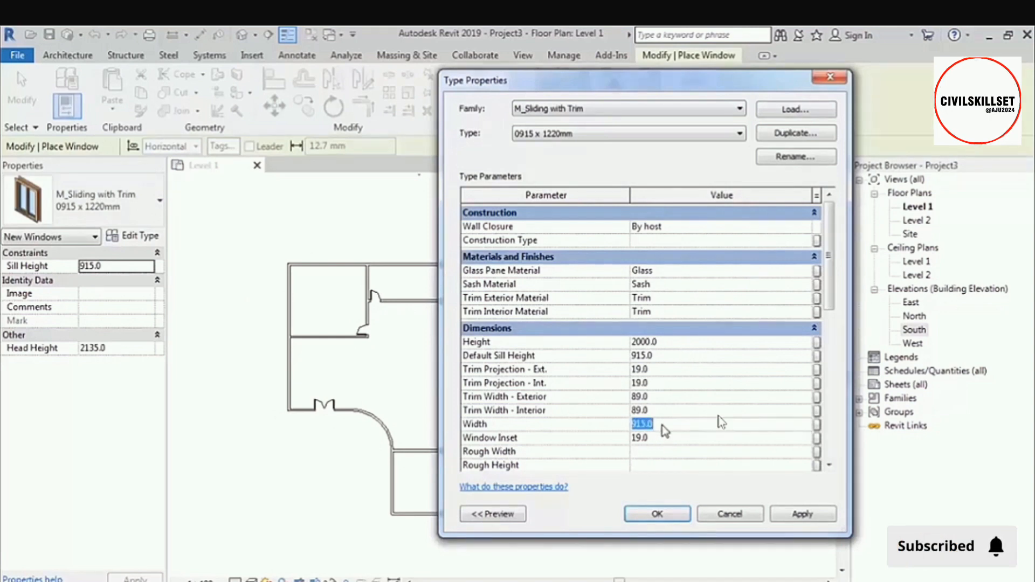
type("2200.0")
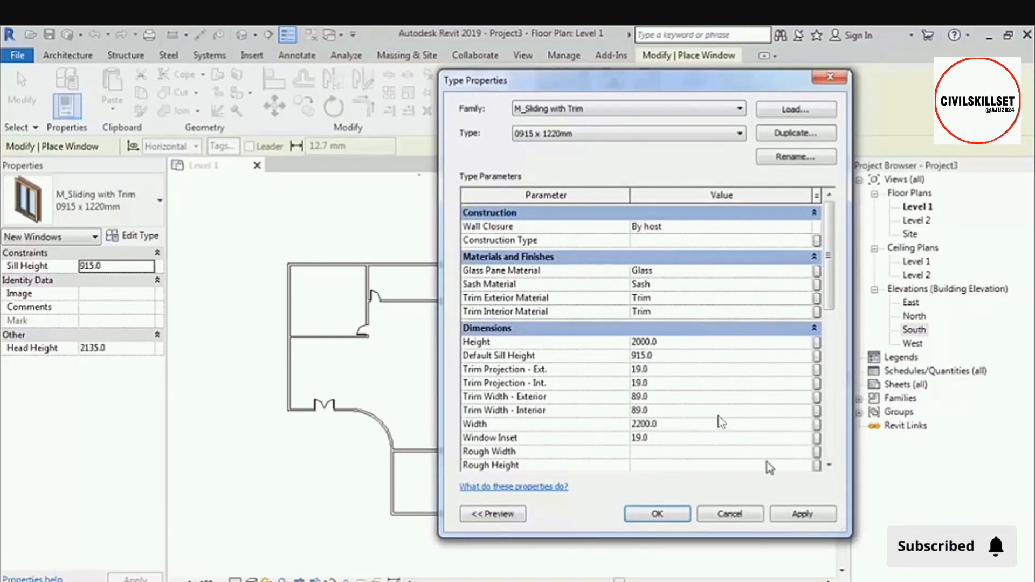
left_click(650, 509)
Place two sliding windows in the upper-left room's top wall, one in its left wall, and one in the main hall's left wall.
scroll(410, 265, "up", 1)
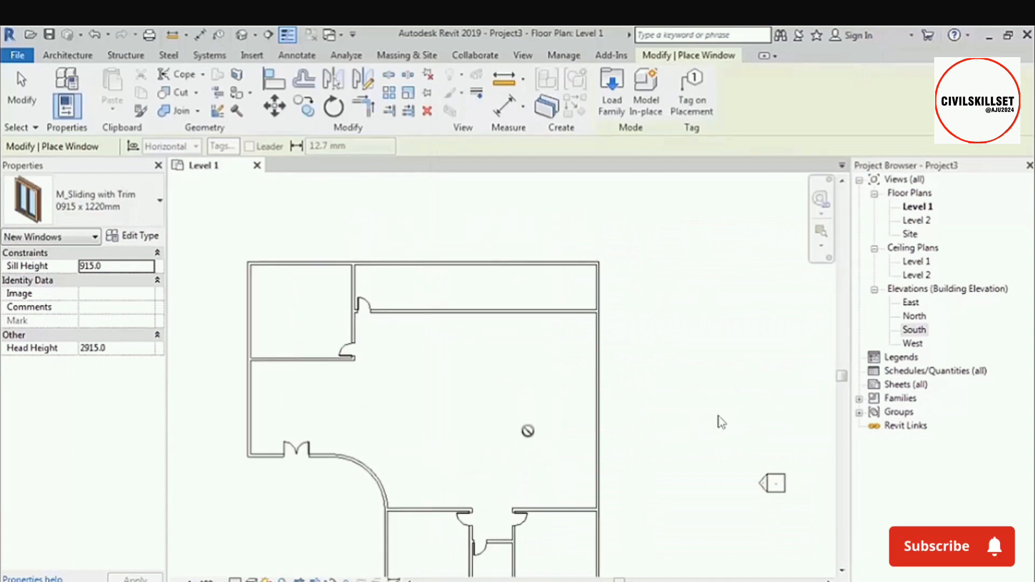
middle_click_drag(527, 430, 590, 430)
scroll(368, 263, "up", 2)
left_click(362, 263)
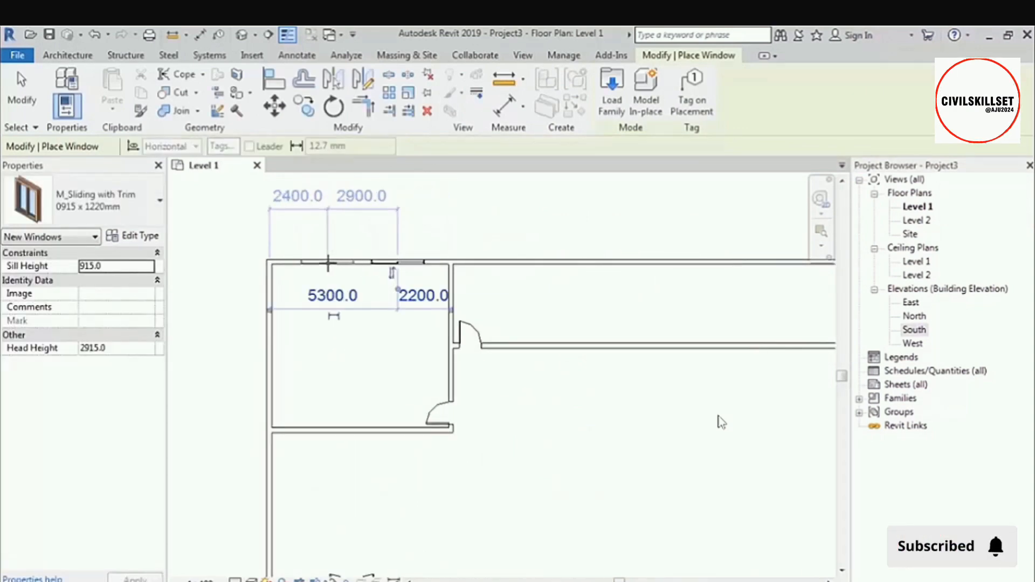
left_click(266, 341)
scroll(315, 313, "down", 3)
middle_click_drag(312, 435, 346, 342)
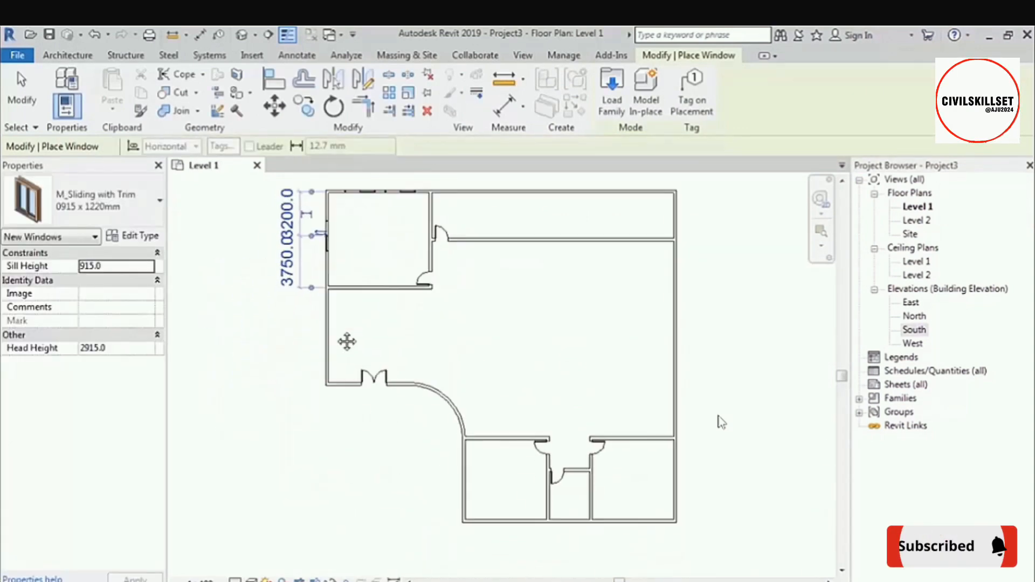
scroll(322, 346, "up", 2)
left_click(339, 334)
Place sliding windows in the bottom and outer side walls of the two large lower rooms.
middle_click_drag(447, 424, 361, 201)
scroll(525, 378, "up", 1)
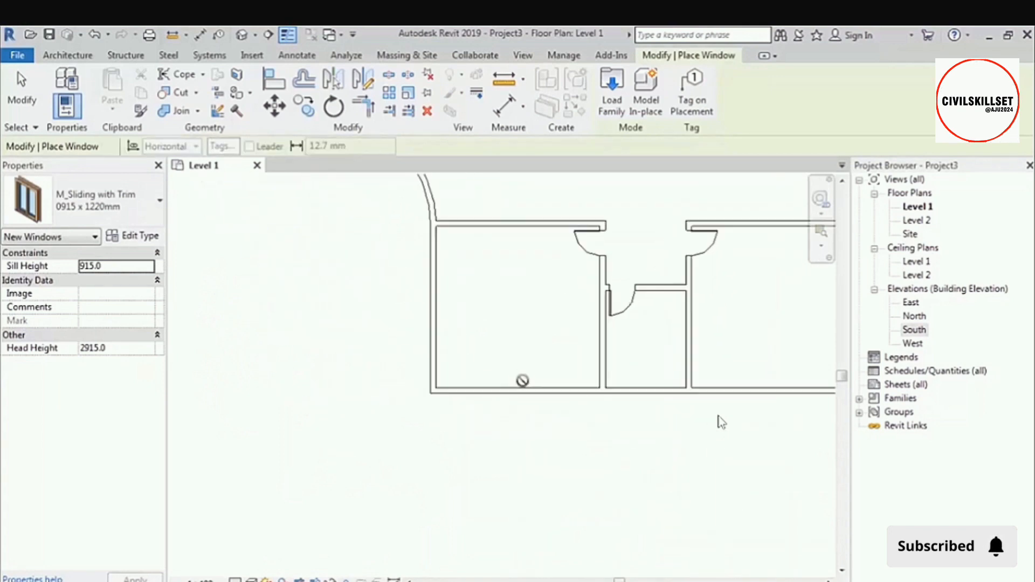
left_click(522, 388)
middle_click_drag(752, 407, 528, 432)
left_click(549, 416)
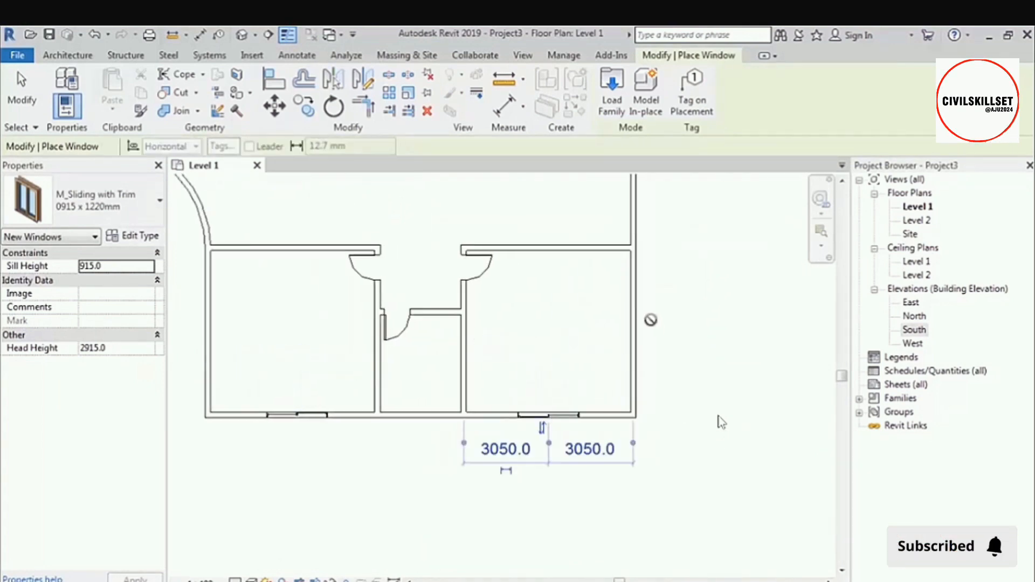
left_click(639, 328)
scroll(638, 331, "down", 2)
middle_click_drag(546, 289, 574, 365)
scroll(462, 400, "up", 1)
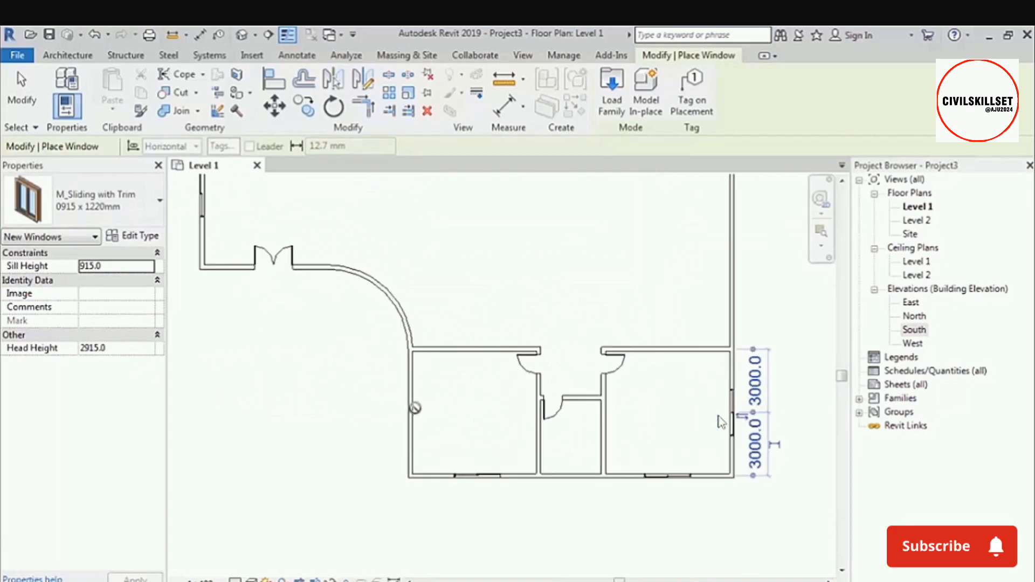
left_click(415, 409)
Place a sliding window in the short wall between the main hall's lower-left corner and the double door.
middle_click_drag(219, 271, 371, 349)
scroll(372, 348, "up", 3)
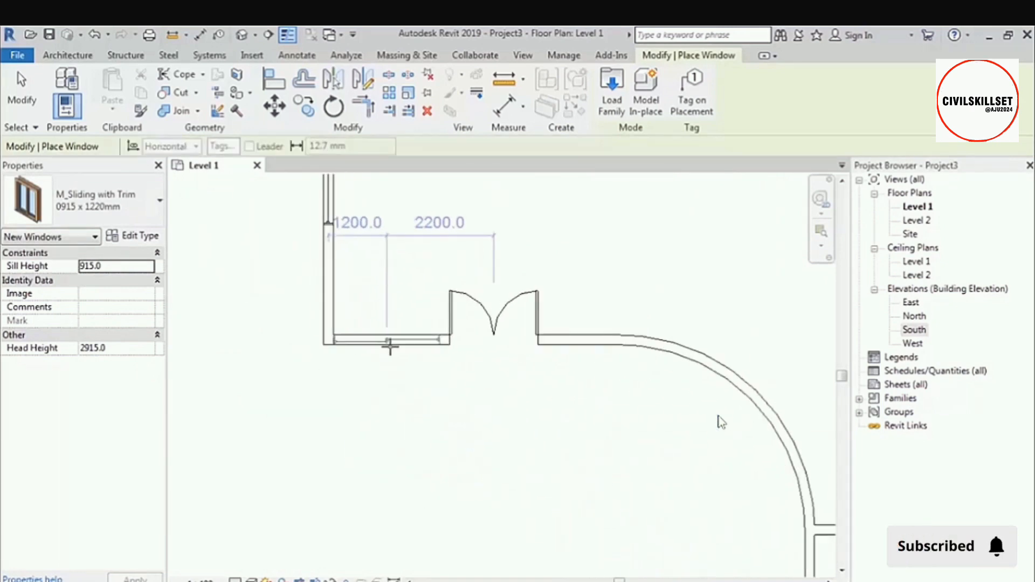
scroll(390, 347, "down", 5)
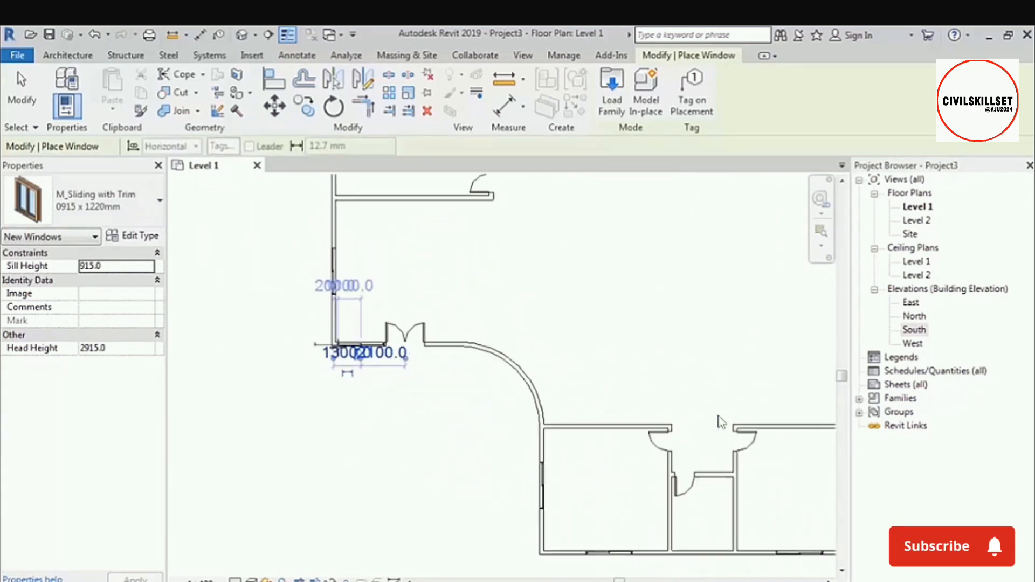
middle_click_drag(612, 352, 588, 370)
key("Escape")
Set up a new Curtain Wall Storefront with a base offset of 500 and an unconnected height of 2000.
middle_click_drag(497, 354, 499, 309)
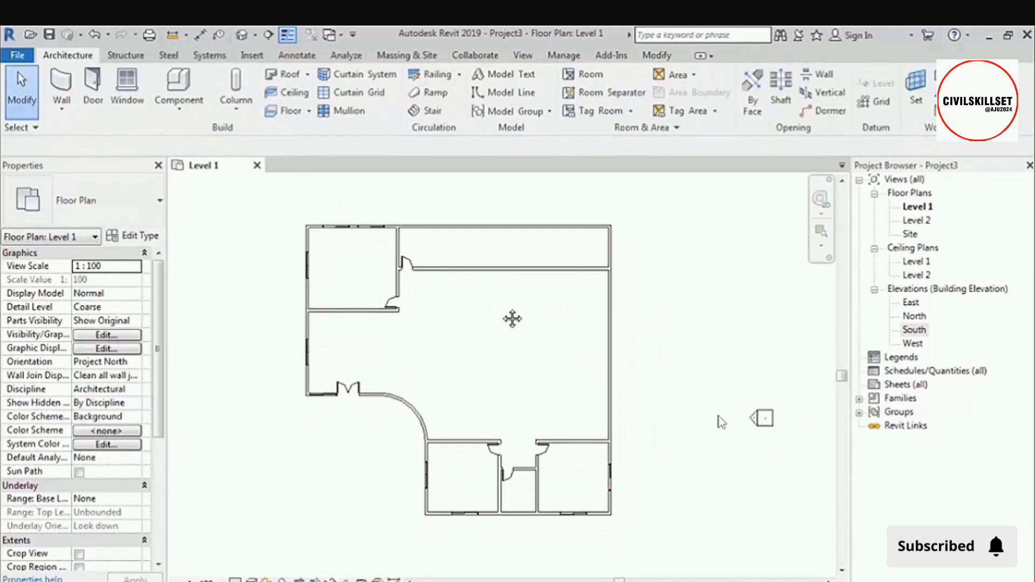
scroll(525, 199, "up", 2)
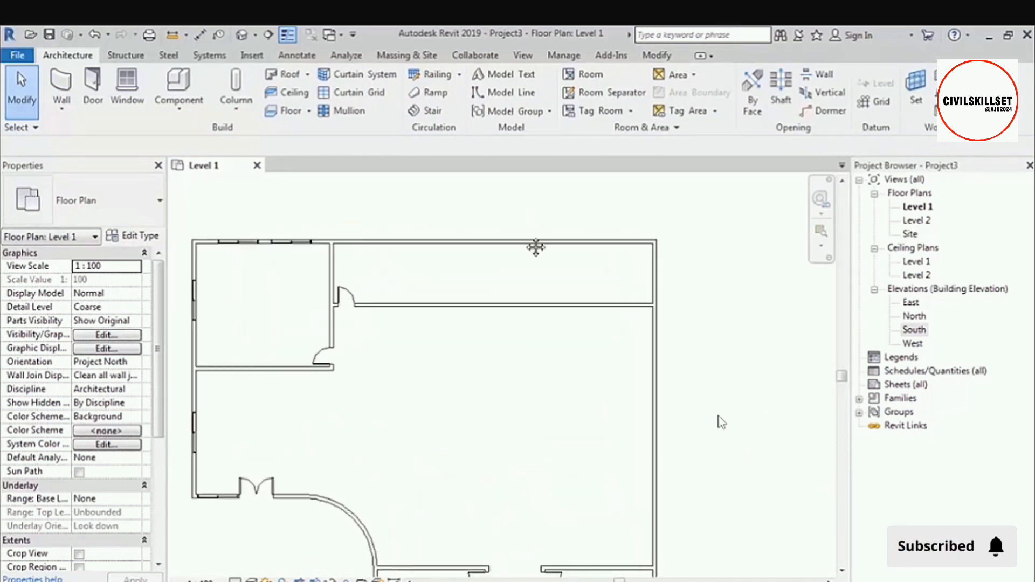
middle_click_drag(536, 247, 577, 309)
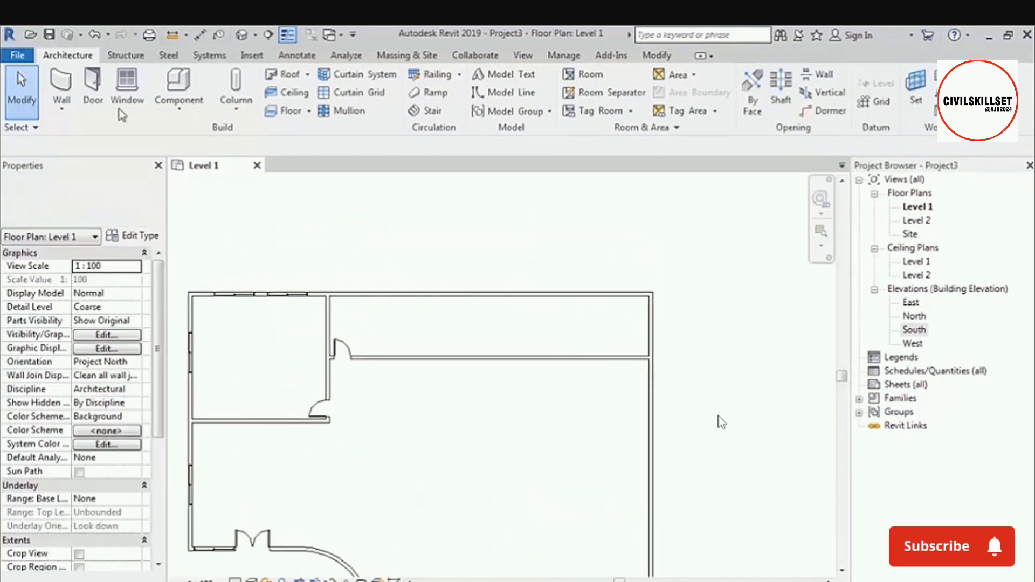
left_click(61, 86)
left_click(128, 196)
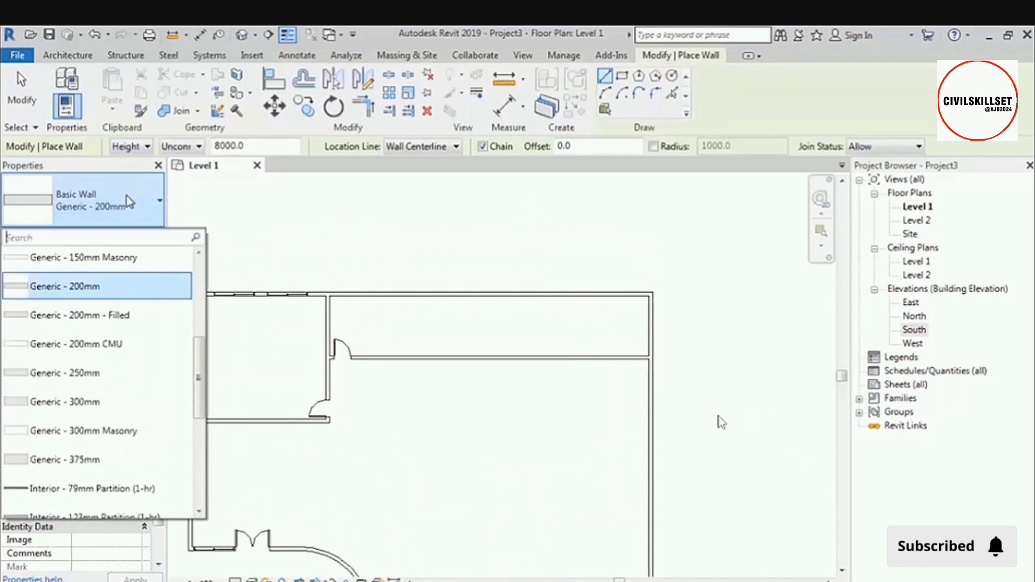
scroll(108, 351, "down", 5)
left_click(54, 456)
scroll(345, 312, "up", 4)
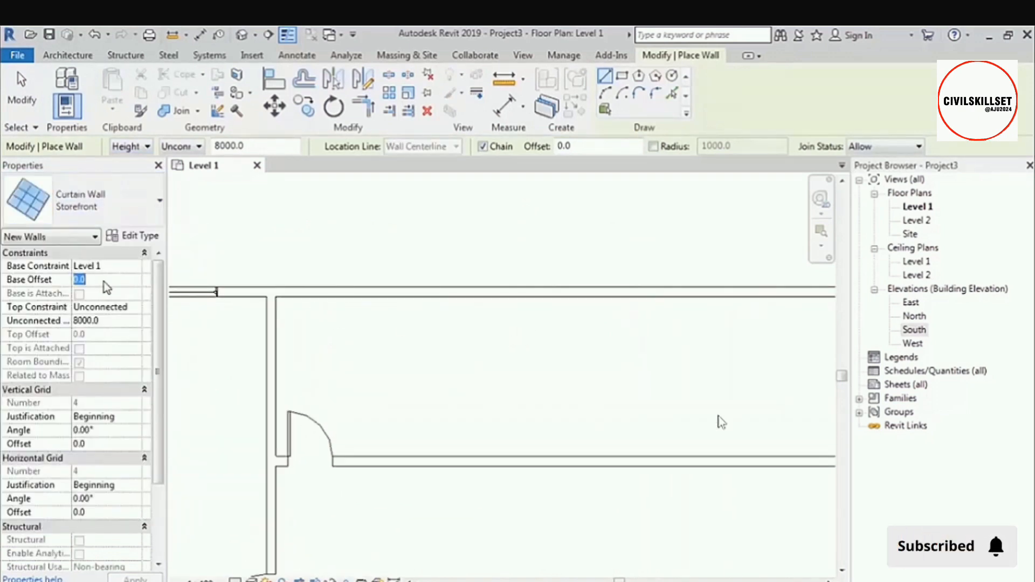
type("500.0")
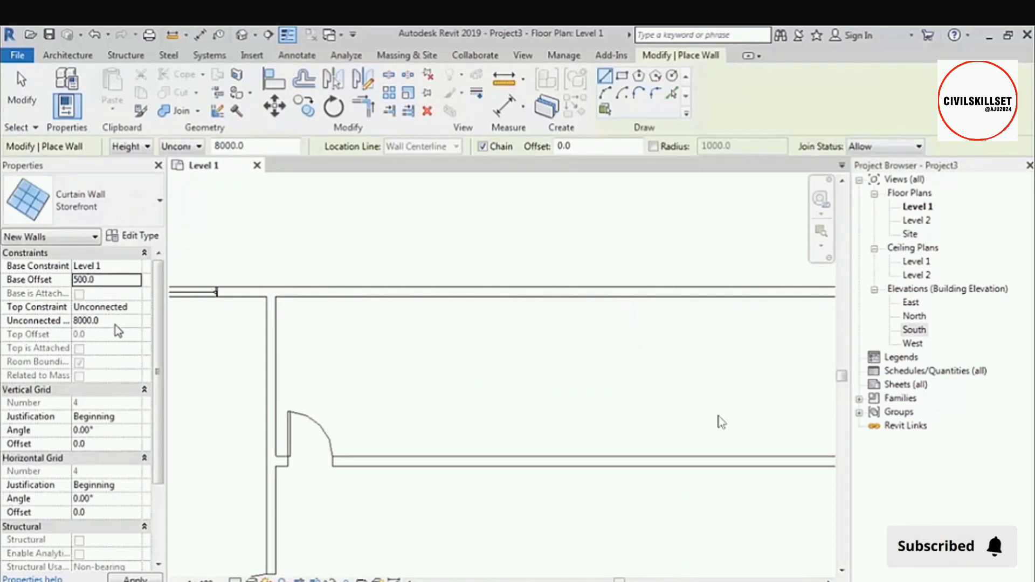
type("2000.0")
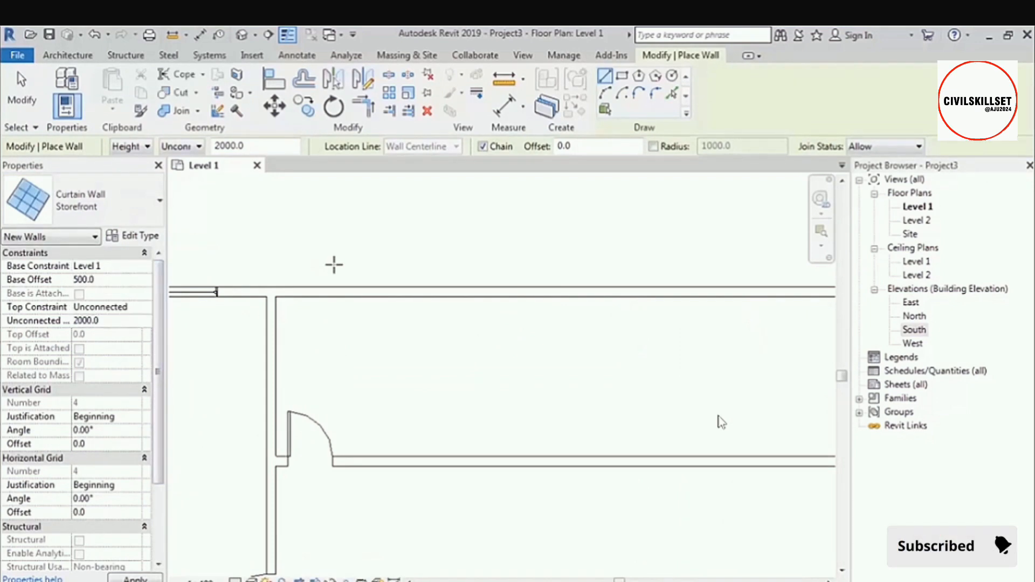
Draw a Storefront curtain wall within the top exterior wall of the long upper room, stopping just short of its ends.
left_click(323, 293)
scroll(356, 307, "down", 4)
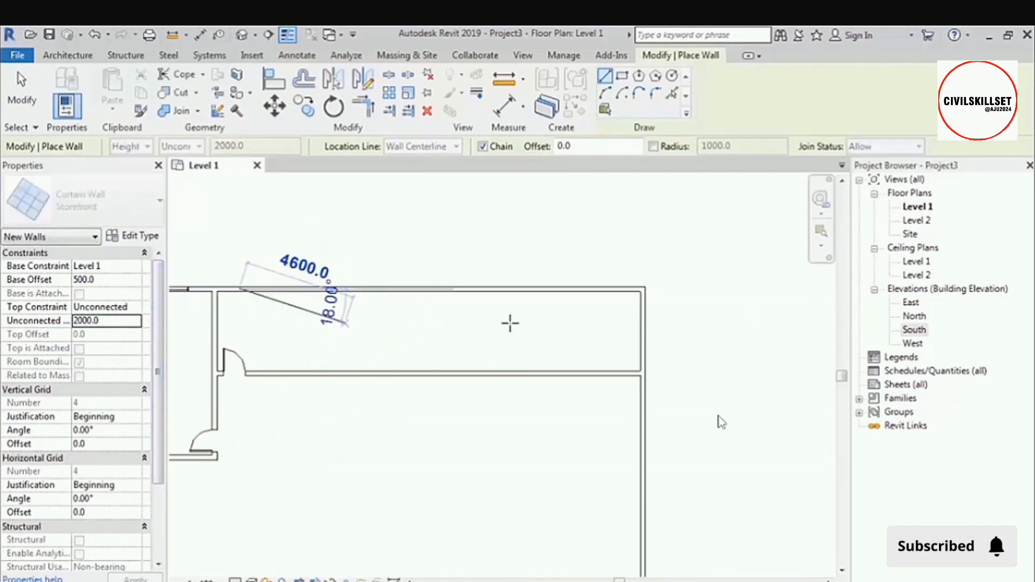
scroll(613, 291, "up", 3)
left_click(629, 289)
scroll(620, 270, "up", 2)
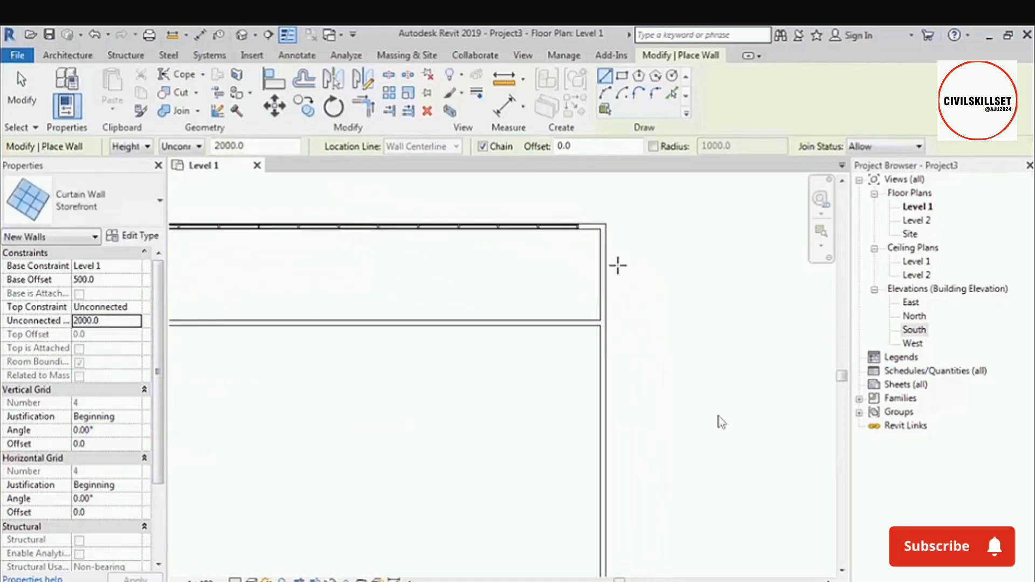
Draw a Storefront curtain wall about 13400 mm long within the main hall's right exterior wall.
middle_click_drag(619, 404, 620, 253)
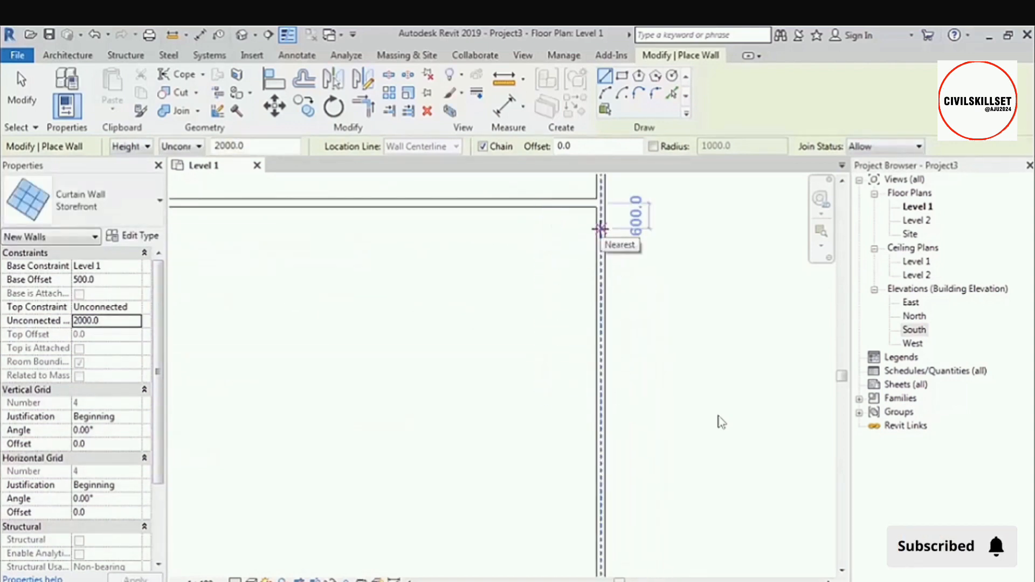
left_click(601, 229)
scroll(602, 231, "down", 3)
scroll(599, 479, "up", 3)
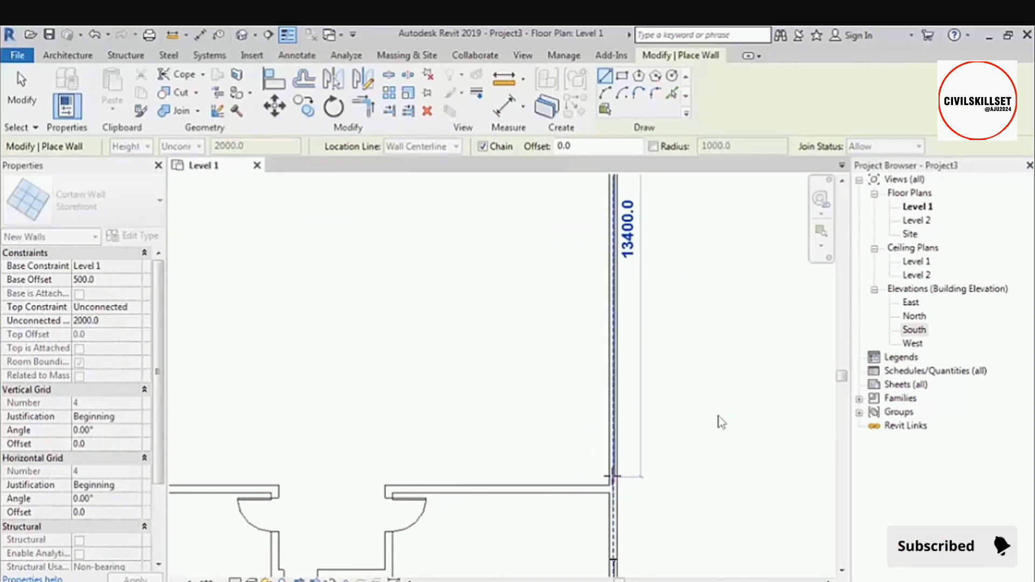
left_click(613, 472)
key("Escape")
Draw a start-end-radius arc Storefront curtain wall along the curved exterior wall, with a radius of about 3506 mm.
middle_click_drag(464, 386, 785, 439)
middle_click_drag(449, 442, 640, 356)
scroll(528, 374, "up", 3)
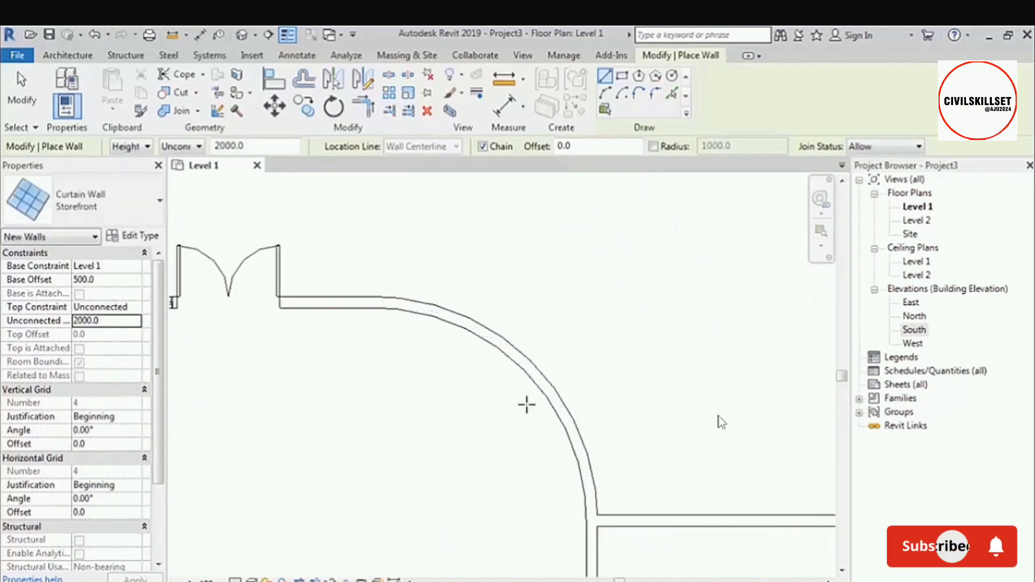
left_click(619, 94)
scroll(413, 286, "up", 2)
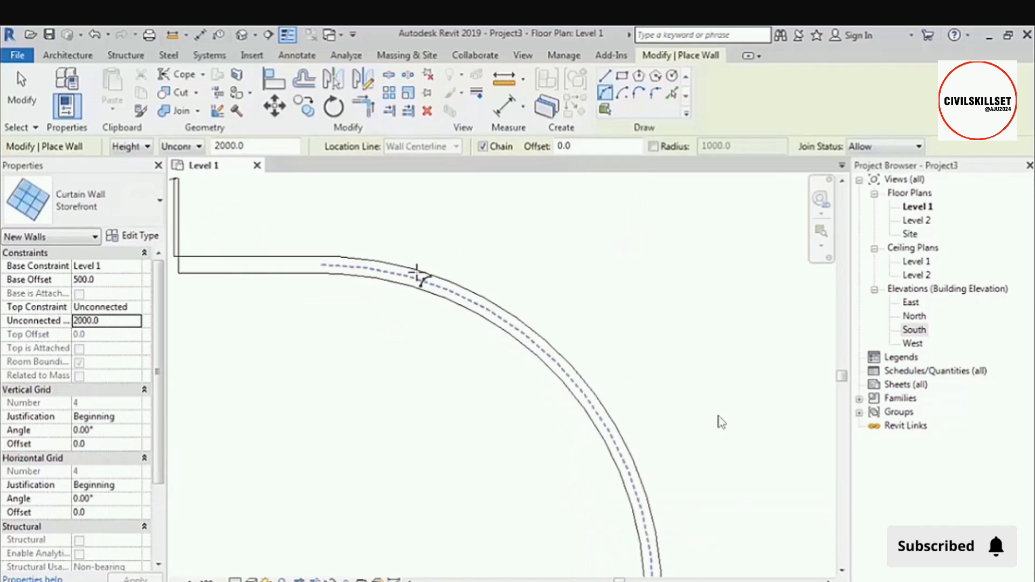
left_click(354, 267)
scroll(545, 439, "down", 2)
scroll(585, 430, "up", 2)
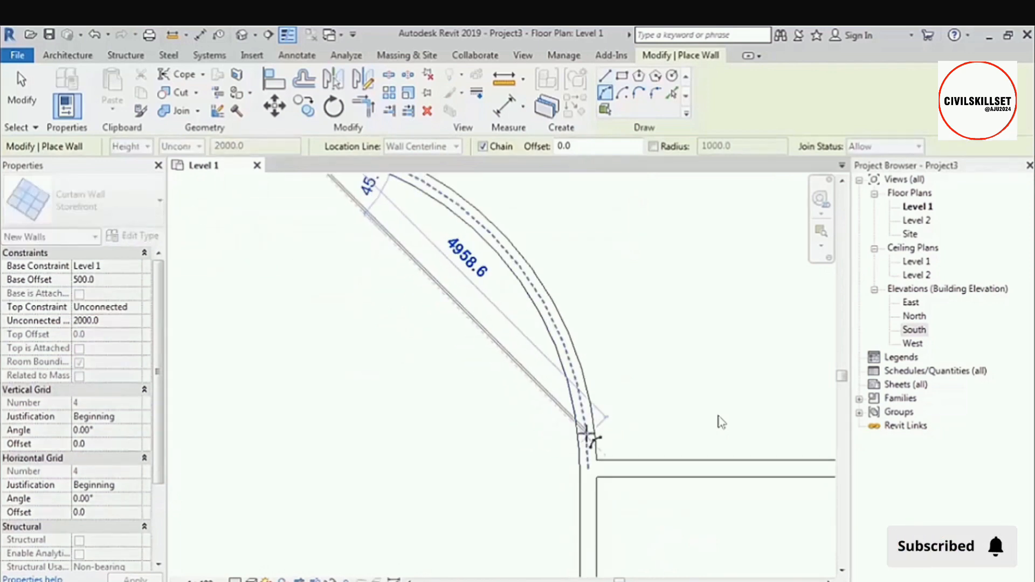
left_click(591, 436)
left_click(483, 232)
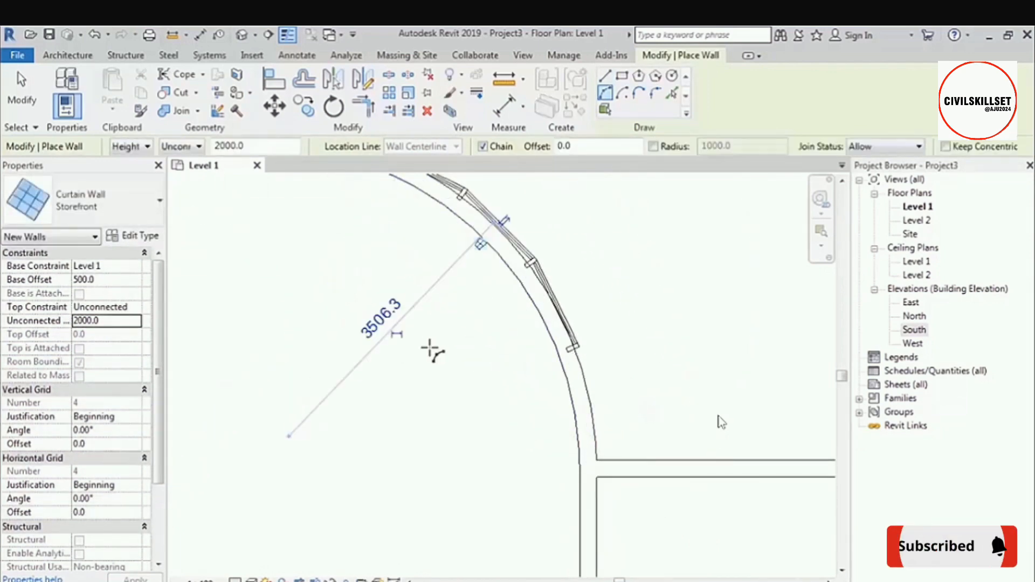
scroll(430, 351, "down", 2)
key("Escape")
key("Escape")
Align the arc curtain wall with the centerline of the curved exterior wall.
scroll(448, 250, "up", 2)
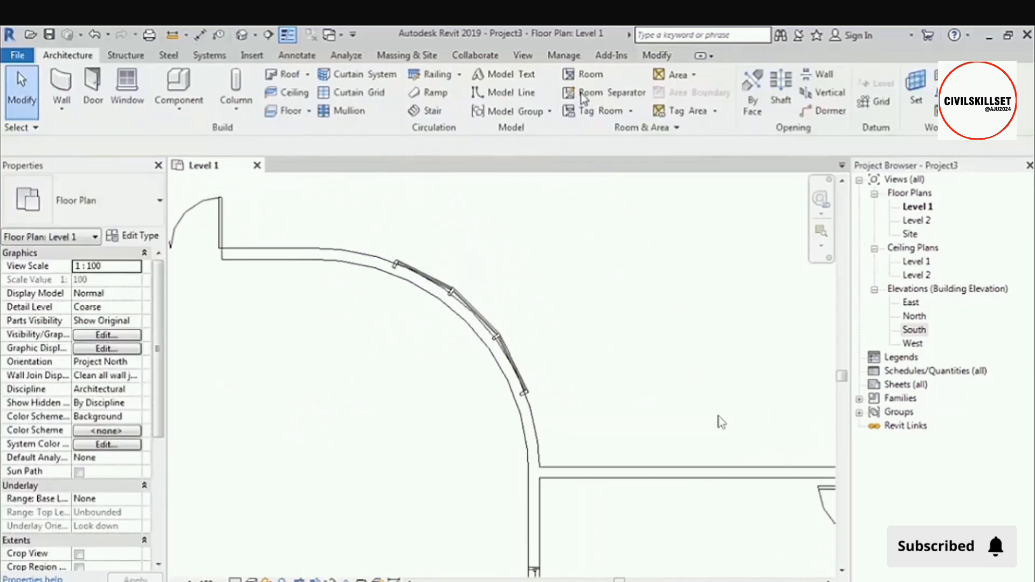
left_click(657, 55)
left_click(274, 78)
scroll(360, 268, "up", 3)
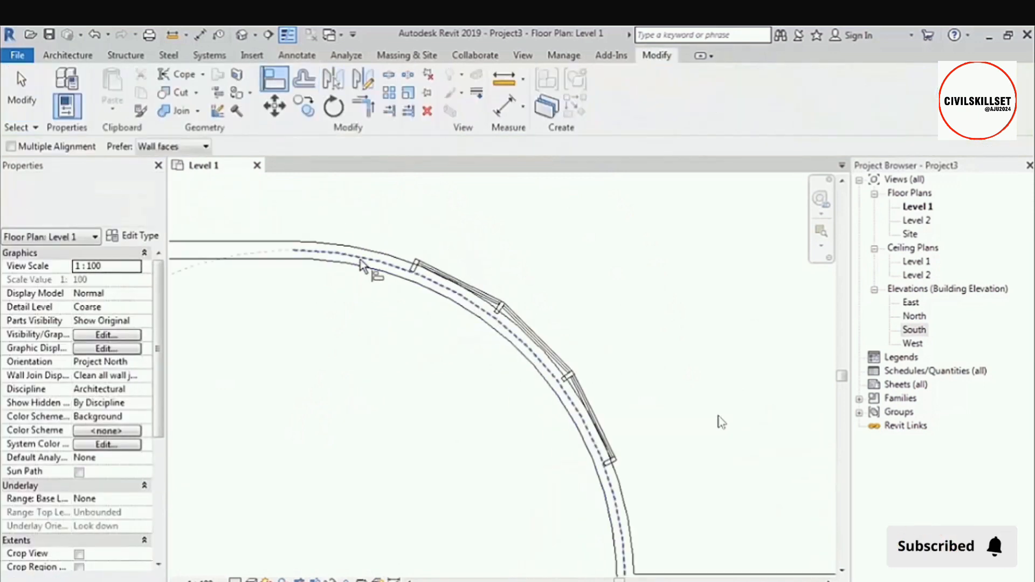
left_click(435, 273)
scroll(383, 338, "down", 1)
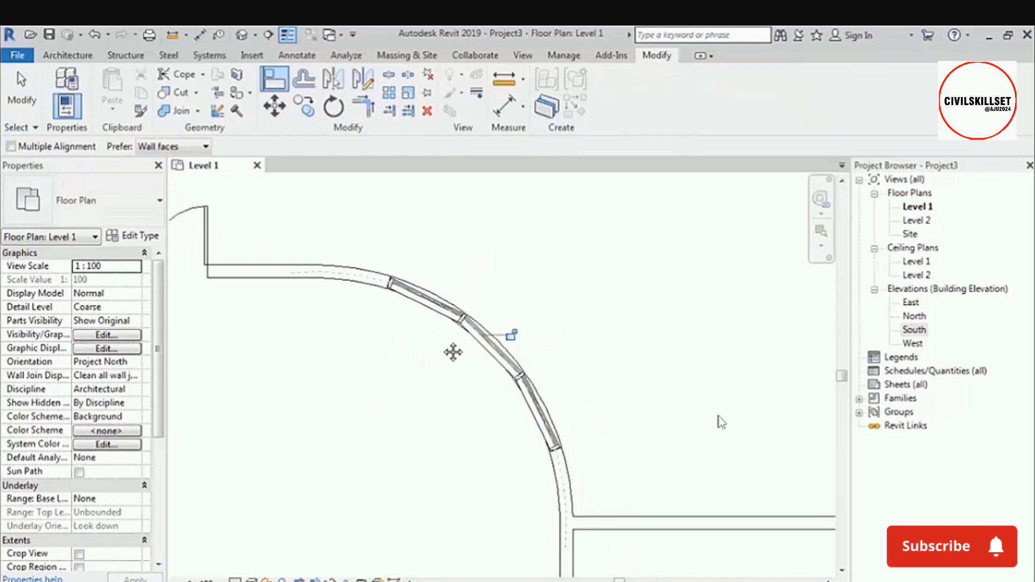
middle_click_drag(453, 352, 462, 345)
key("Escape")
left_click(426, 292)
left_click(402, 363)
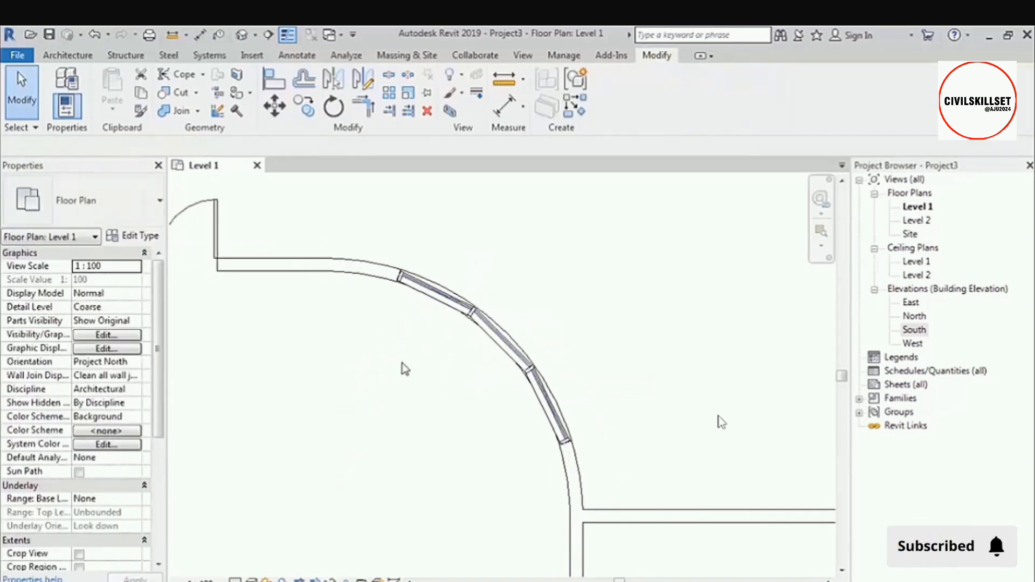
Create a Generic Floor - 400mm on Level 1 with a large rectangular boundary surrounding the whole building.
scroll(404, 369, "down", 4)
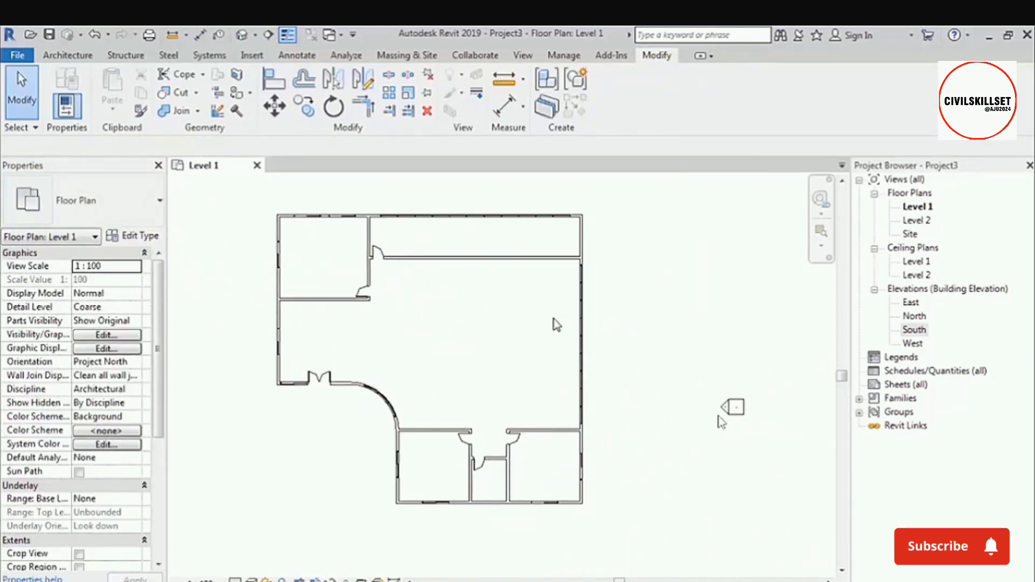
scroll(556, 324, "down", 1)
left_click(68, 55)
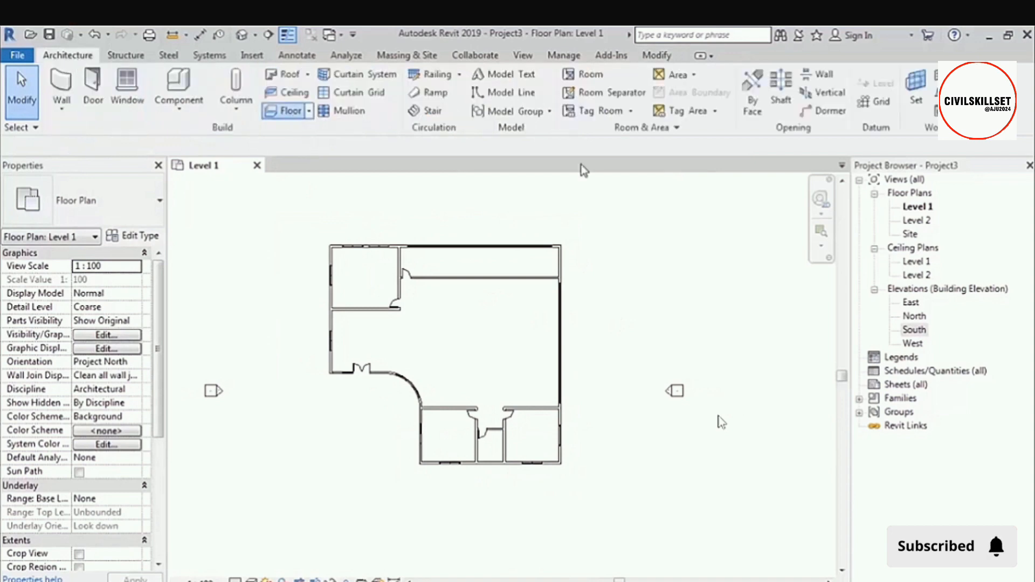
scroll(655, 265, "down", 2)
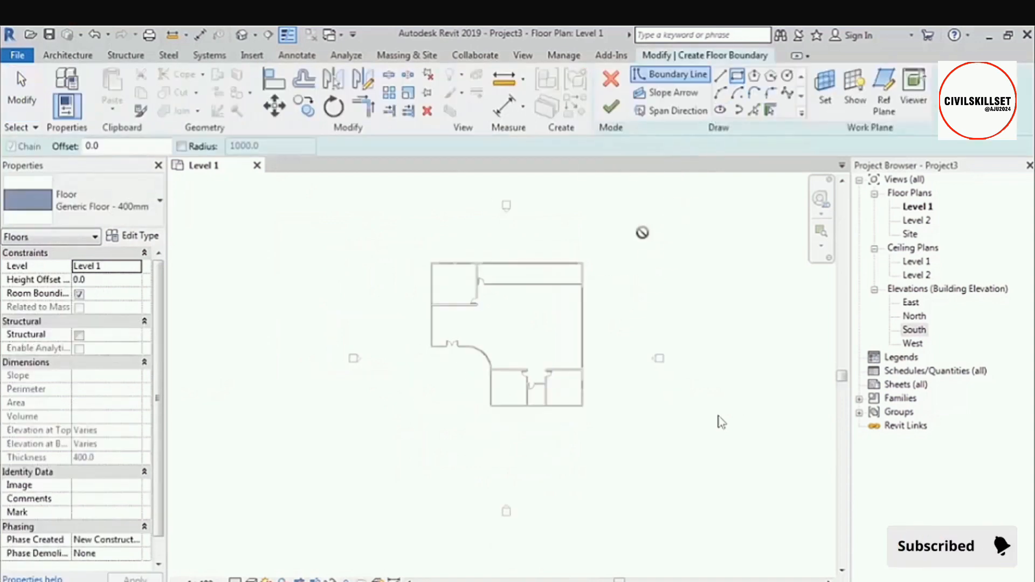
left_click(670, 201)
left_click(377, 458)
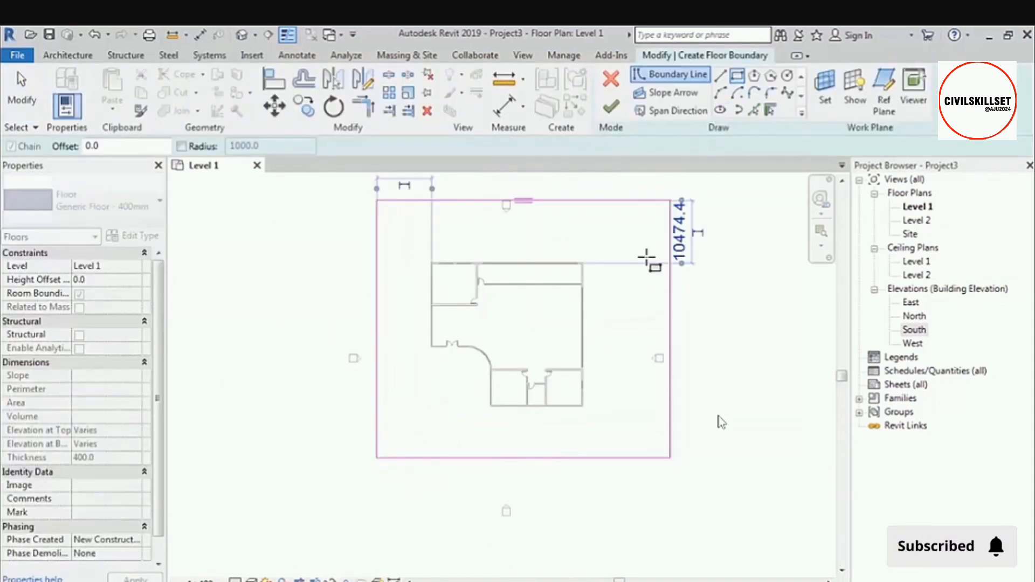
left_click(611, 106)
left_click(527, 331)
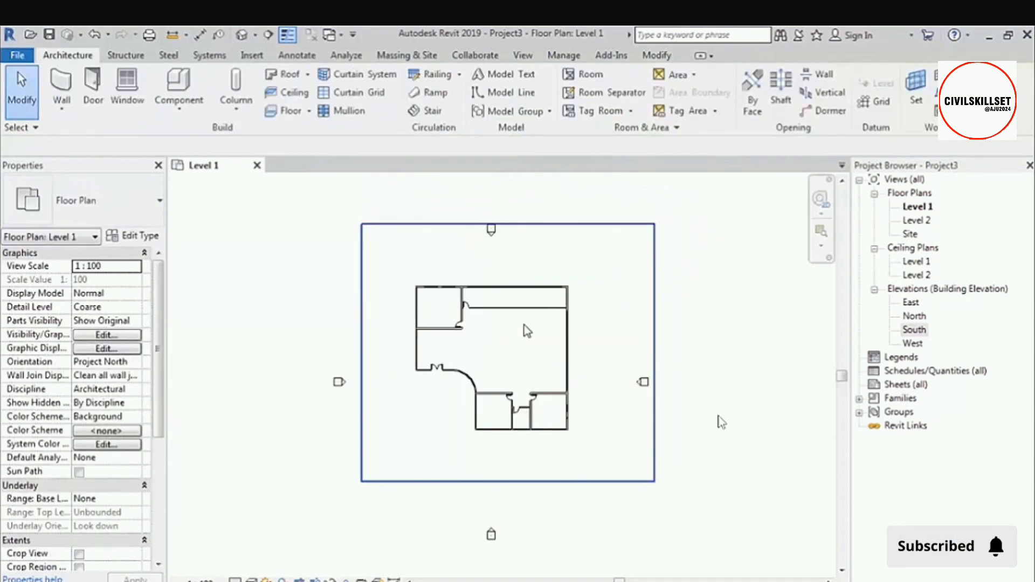
Create a Generic Roof - 300mm by footprint along the whole chain of exterior walls, with defined slopes and a 600 mm overhang.
scroll(527, 331, "up", 2)
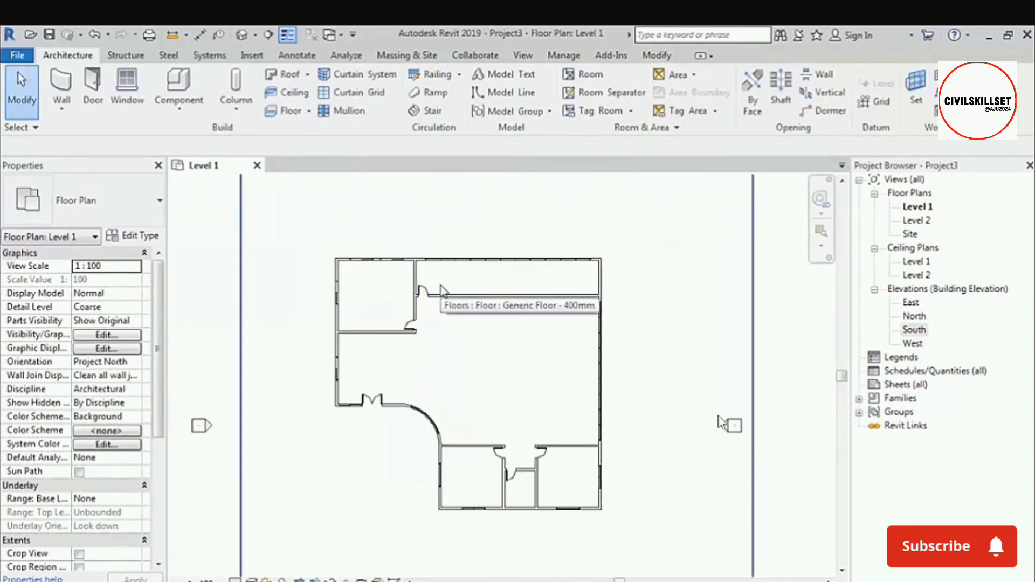
left_click(291, 79)
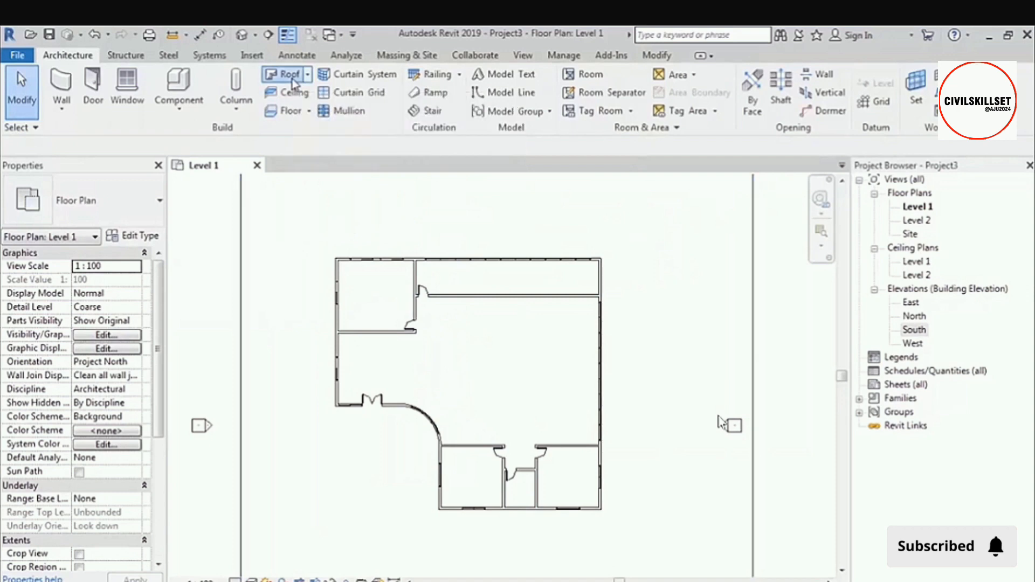
left_click(506, 359)
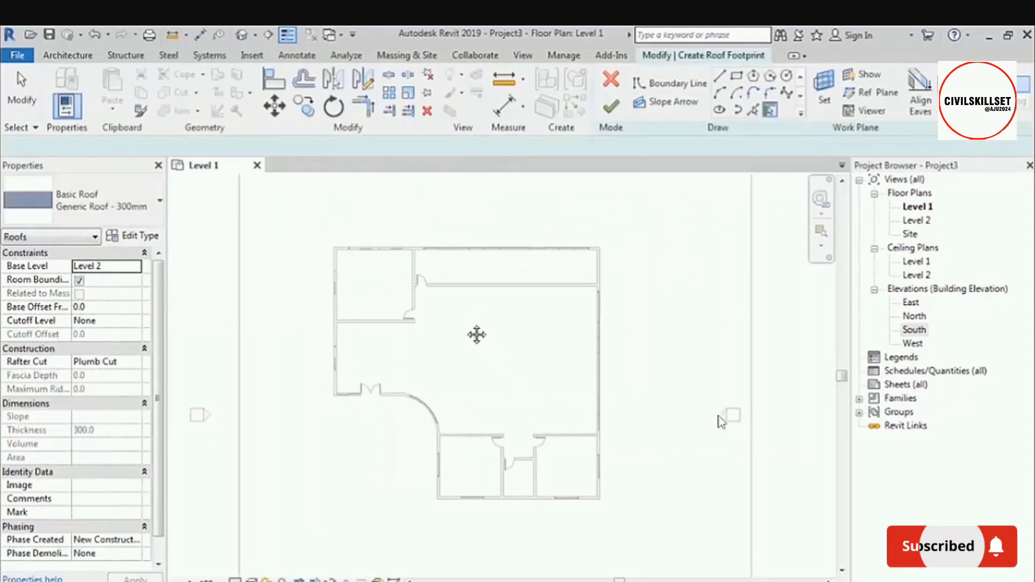
type("60")
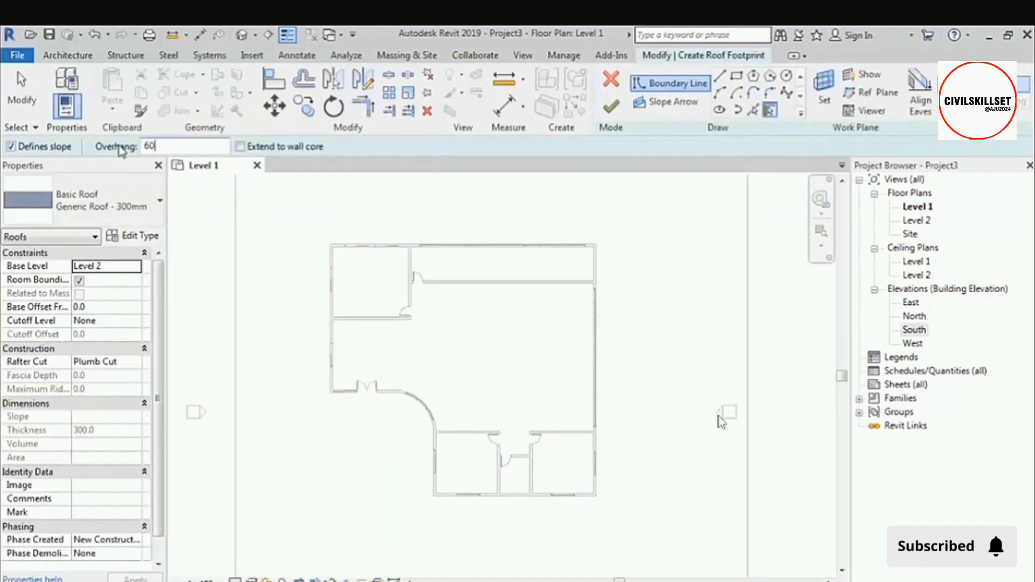
type("0")
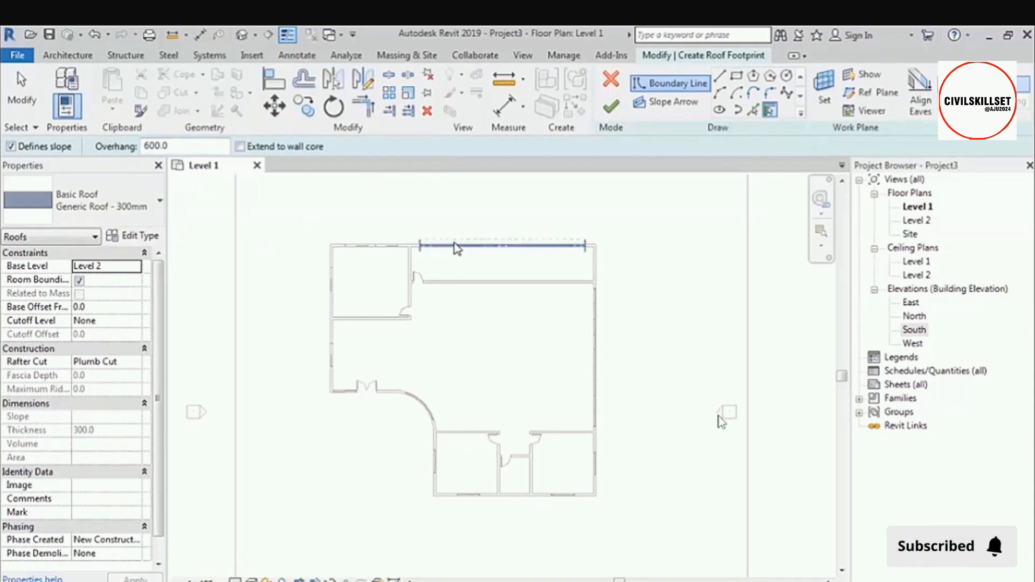
scroll(621, 257, "up", 2)
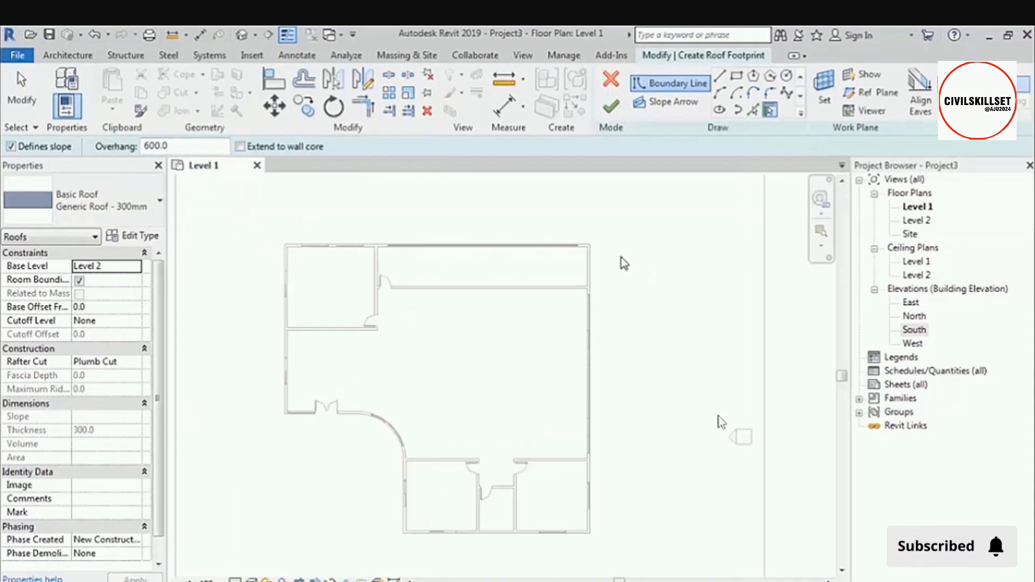
key("Tab")
left_click(596, 278)
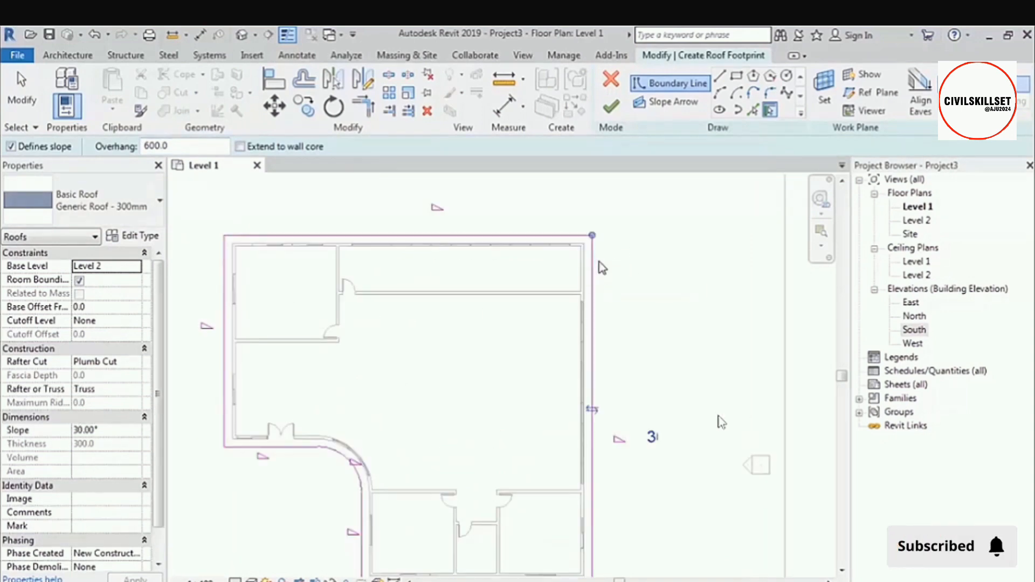
scroll(604, 264, "down", 2)
left_click(611, 107)
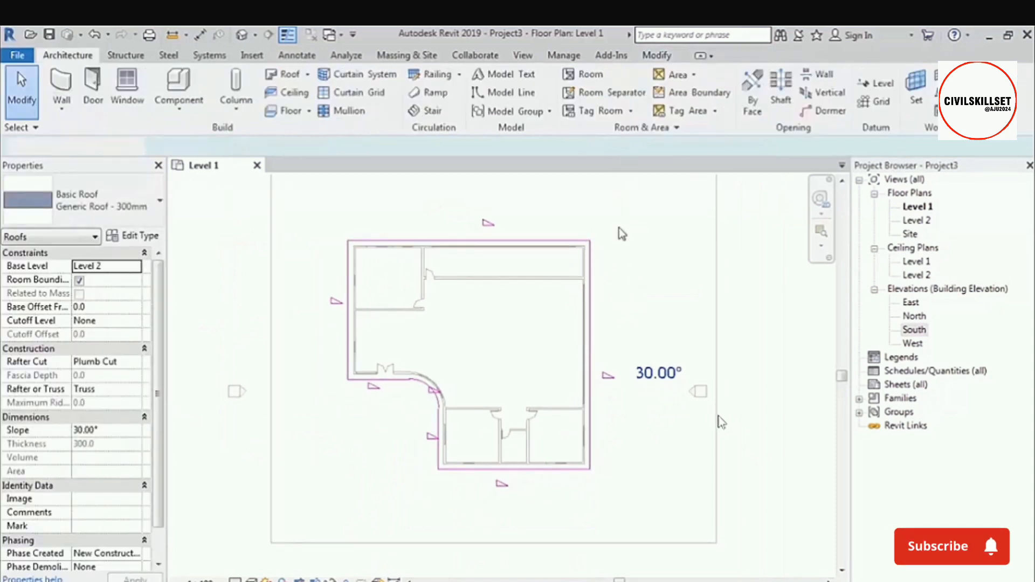
left_click(565, 329)
Draw a horizontal building section across the full width of the plan through the upper rooms, looking toward the upper exterior wall.
scroll(638, 331, "up", 1)
middle_click_drag(654, 309, 619, 340)
scroll(775, 326, "down", 2)
middle_click_drag(736, 337, 664, 338)
left_click(665, 338)
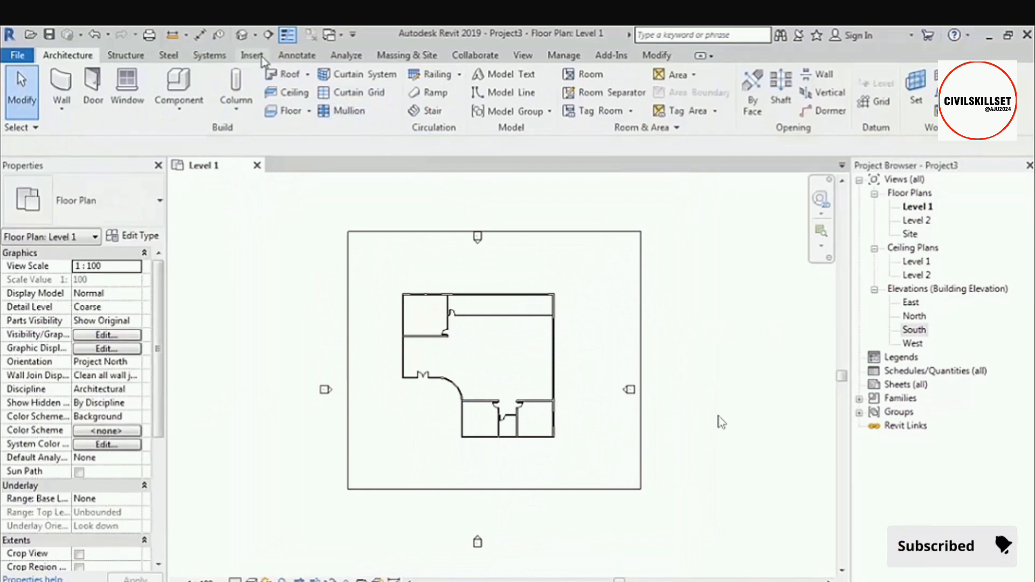
left_click(268, 35)
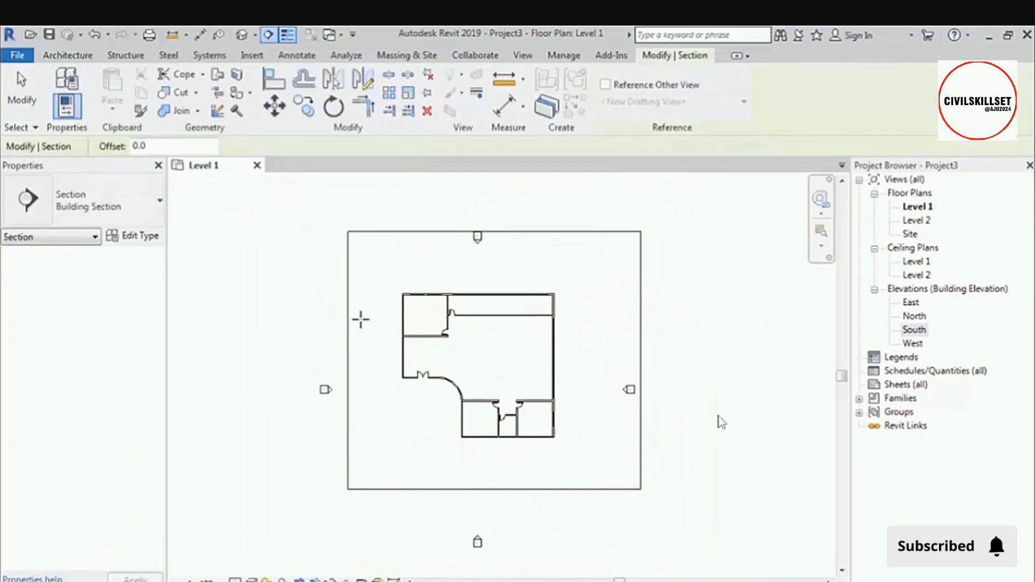
left_click(331, 313)
left_click(612, 312)
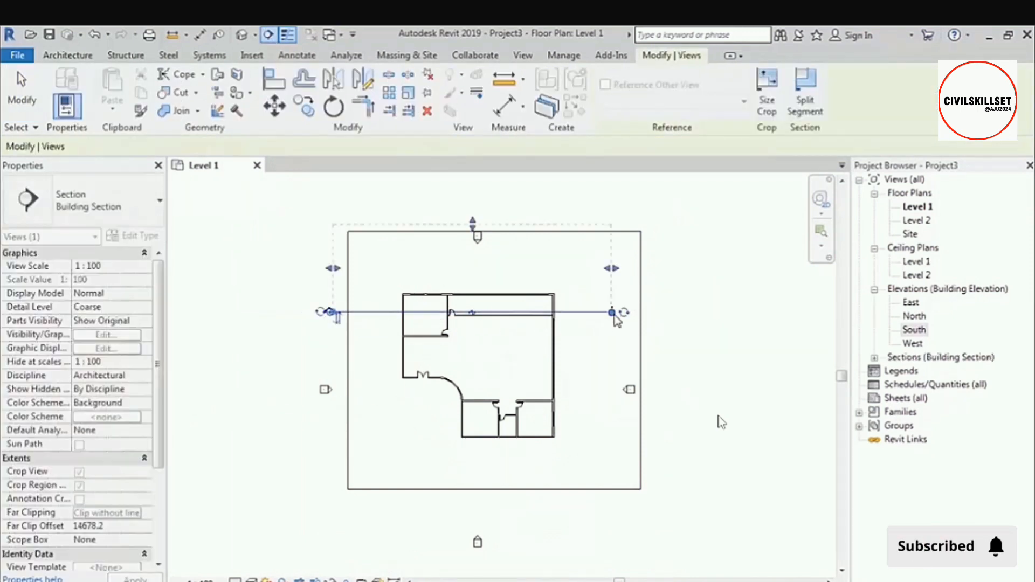
key("Escape")
Draw a vertical section through the lower-right room, flip it to look left, and extend its depth past the left exterior wall to about 27081 mm.
key("Return")
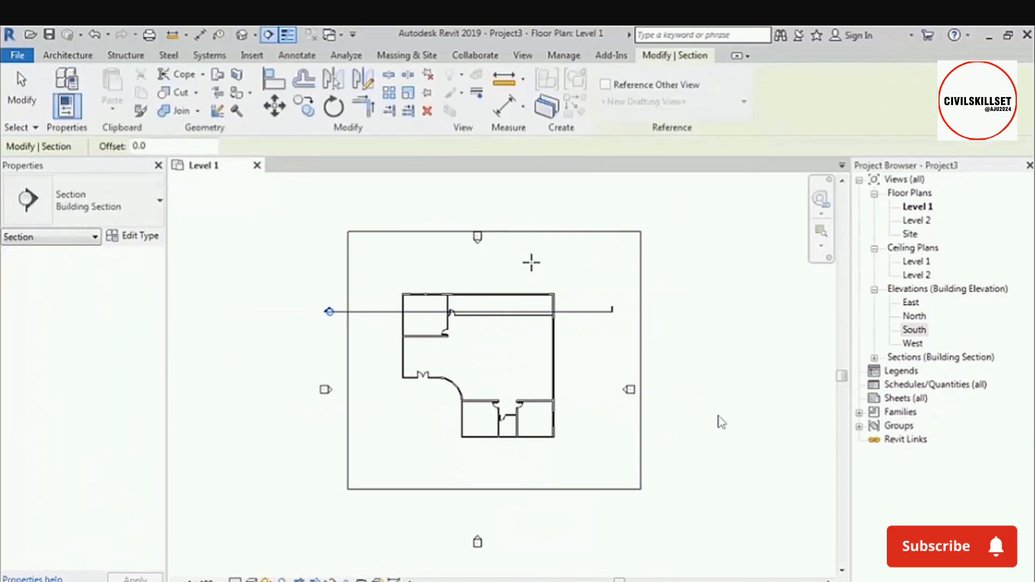
left_click(531, 263)
left_click(533, 479)
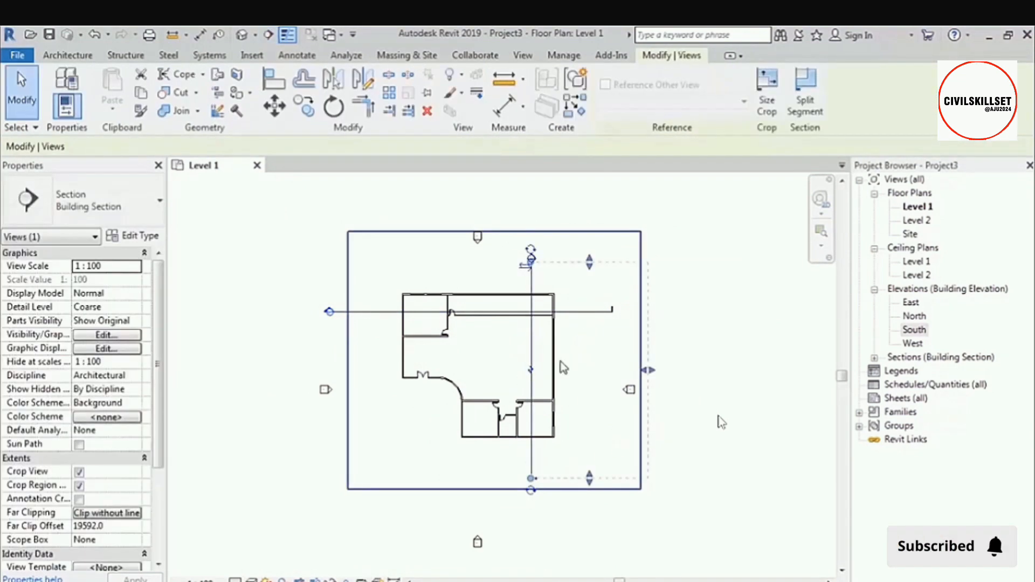
left_click(524, 267)
left_click_drag(414, 371, 368, 375)
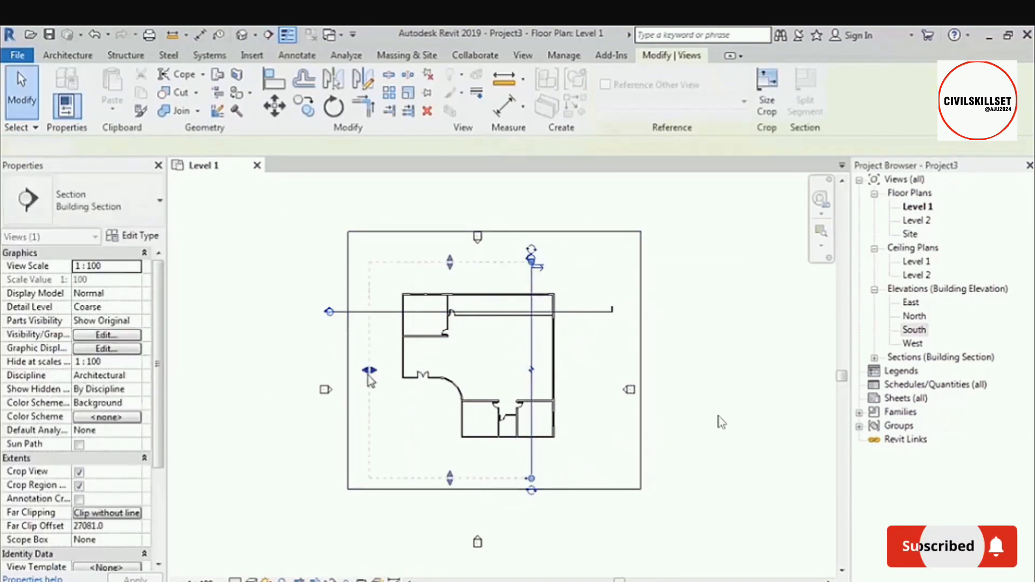
key("Escape")
Draw a vertical section through the double entrance door, flip it to look right, and extend its depth past the right exterior wall.
key("Return")
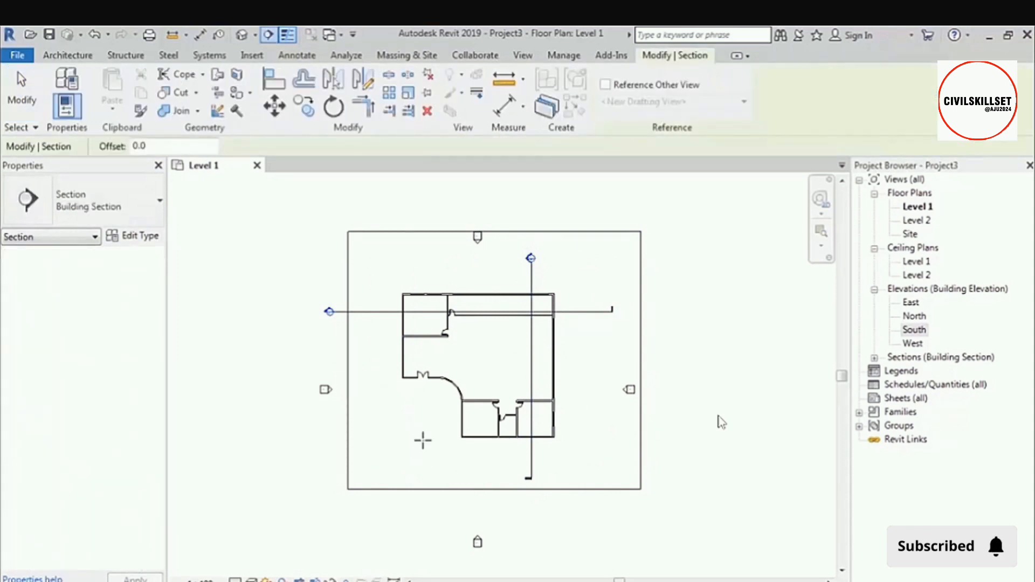
left_click(423, 462)
left_click(422, 255)
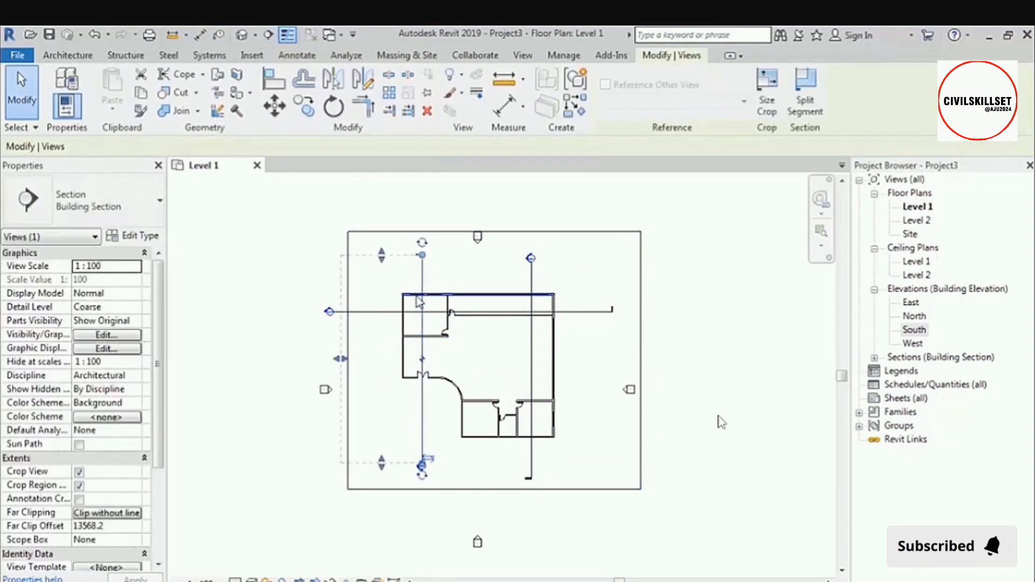
left_click(427, 460)
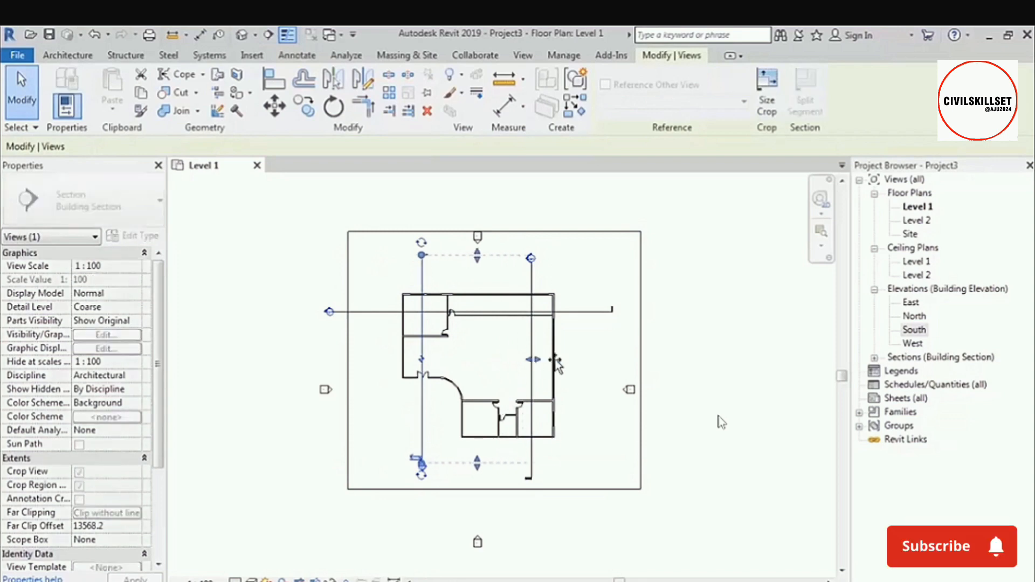
key("Escape")
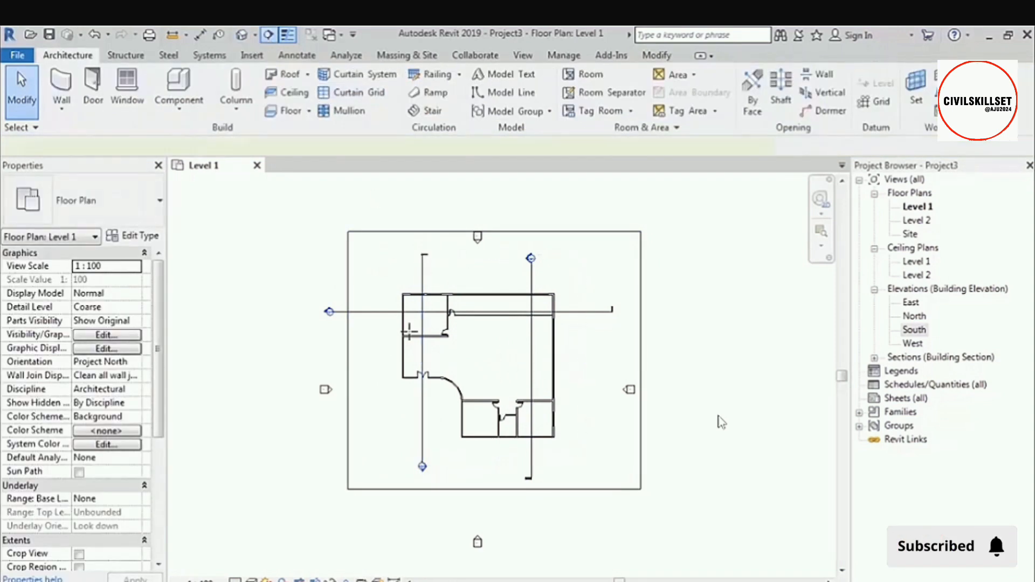
Draw a horizontal section from right to left through the lower rooms and flip it to look toward the upper part of the building.
scroll(503, 403, "up", 3)
left_click(643, 436)
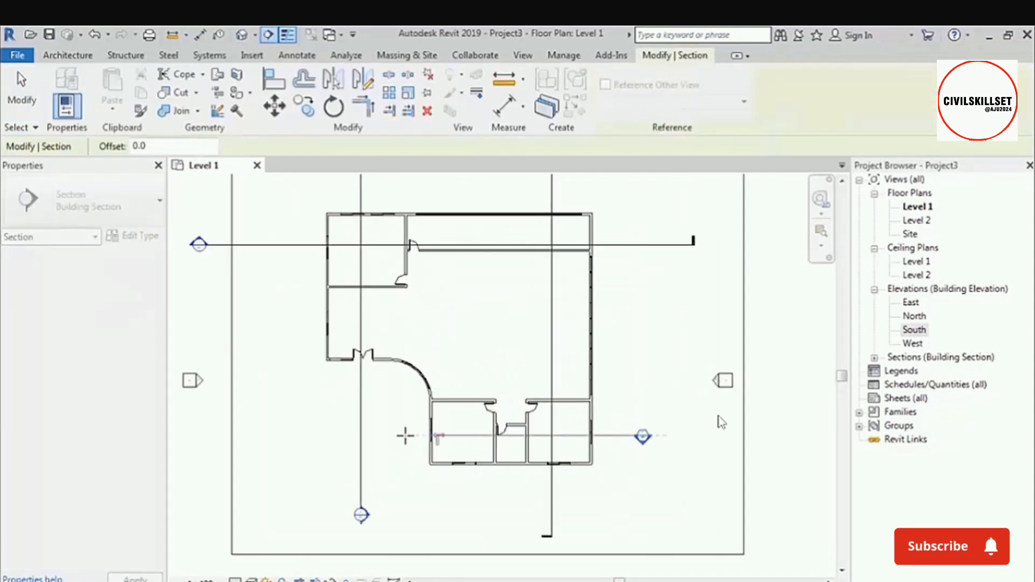
left_click(305, 434)
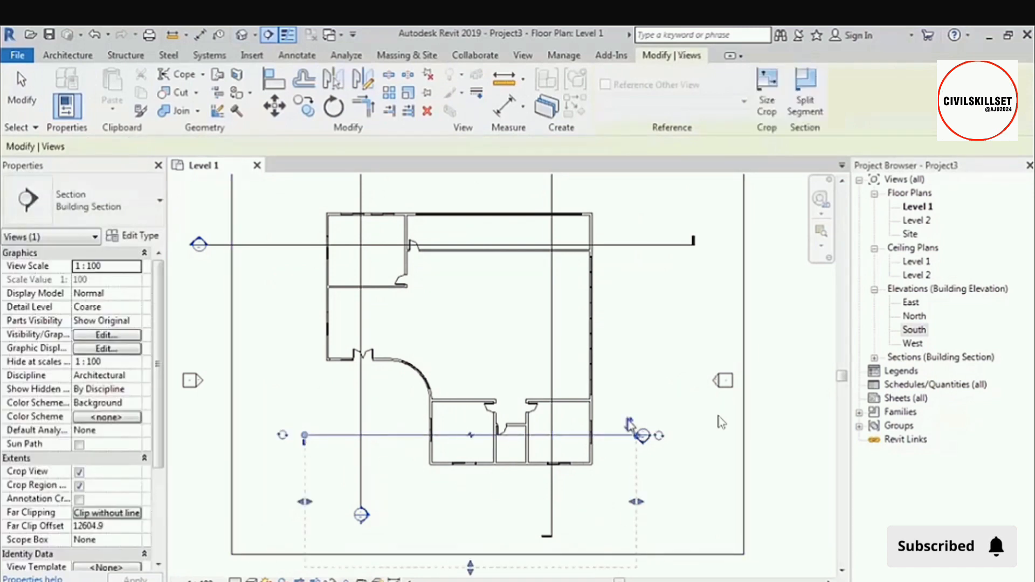
scroll(612, 464, "down", 2)
left_click(724, 325)
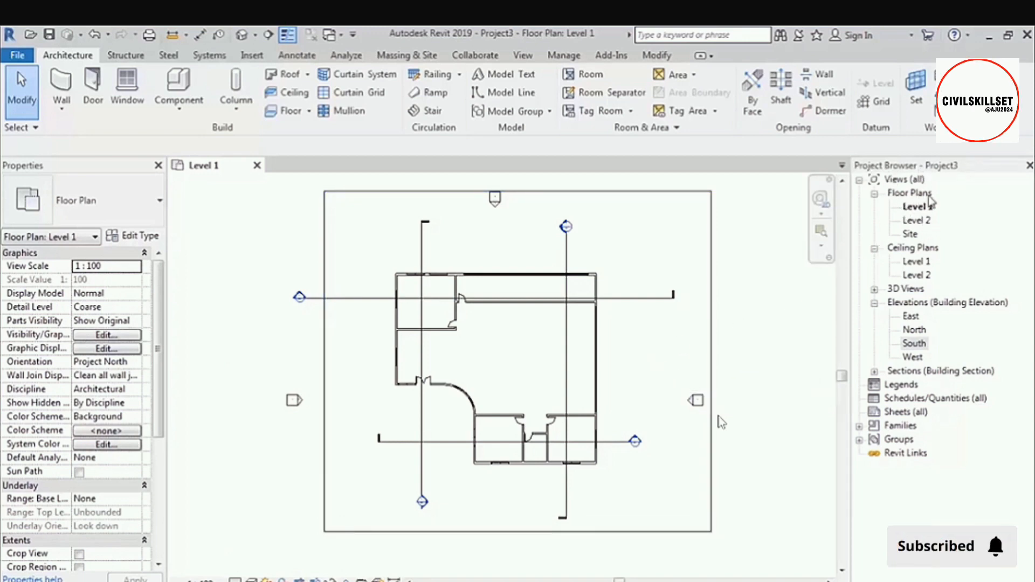
left_click(922, 208)
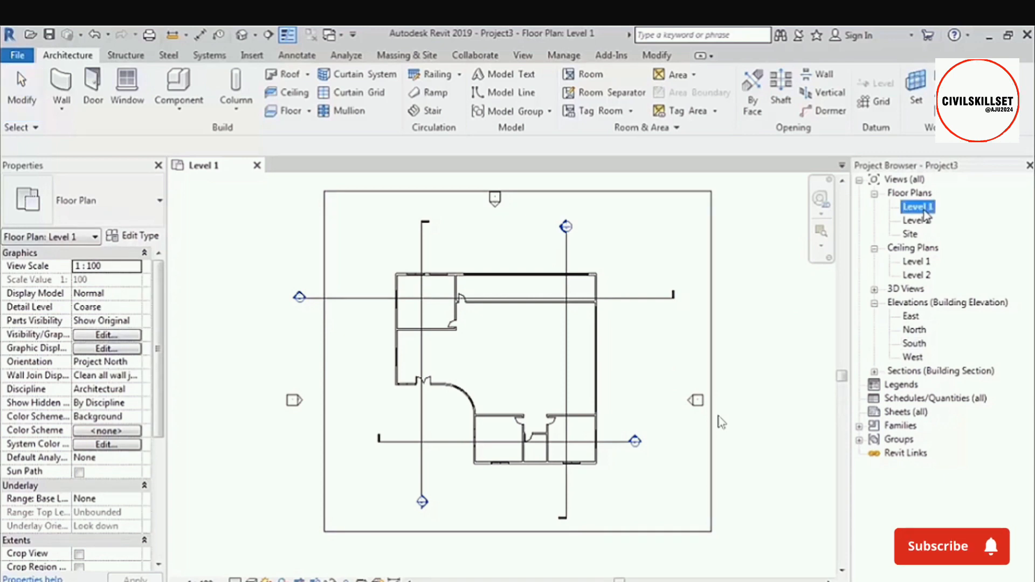
left_click(922, 220)
left_click(925, 208)
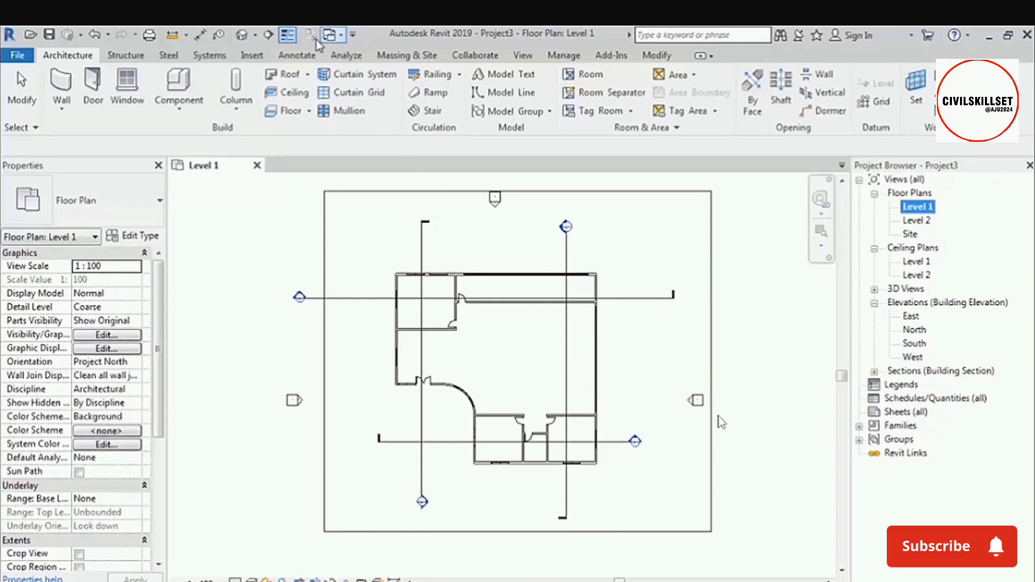
Open the default 3D view, orbit it to face the entrance and curved wall, and locate it among the project's 3D Views.
left_click(243, 37)
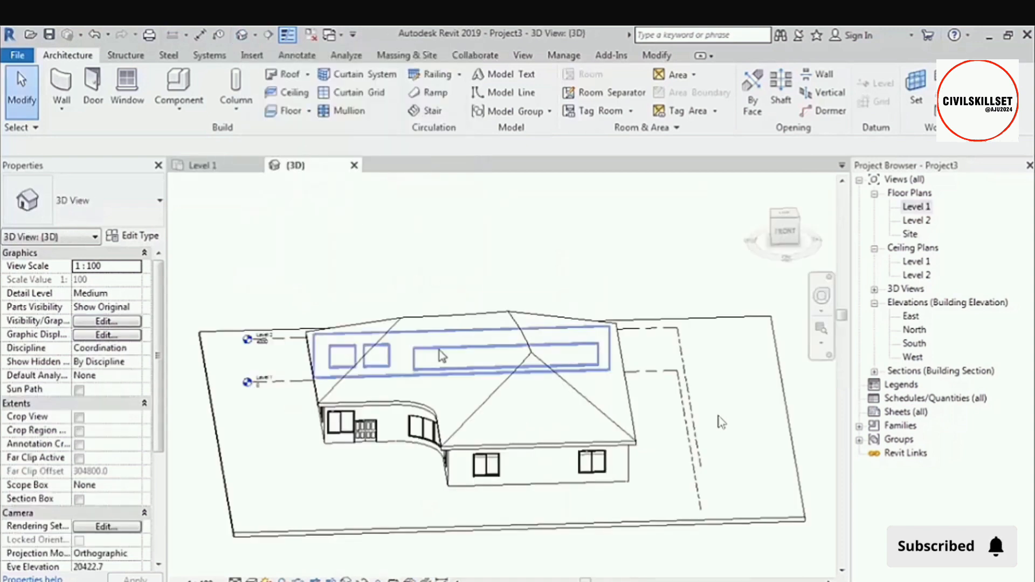
middle_click_drag(454, 456, 623, 415)
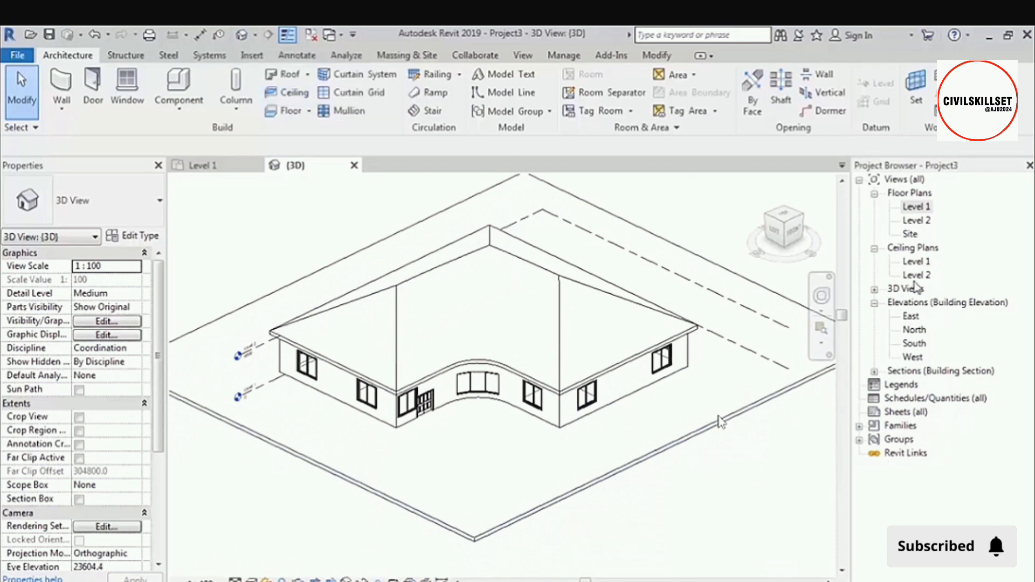
left_click(874, 289)
left_click(911, 302)
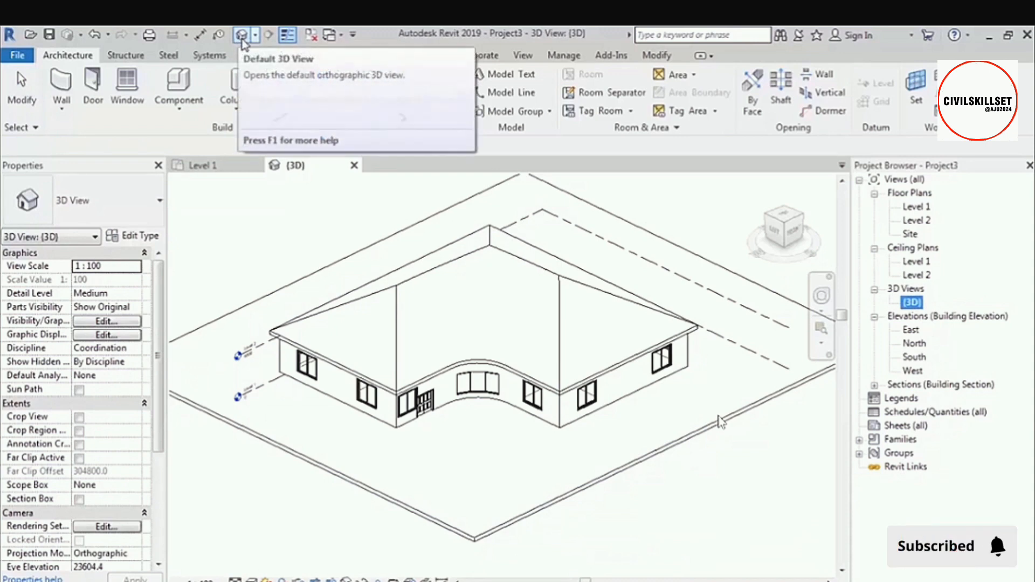
left_click(875, 289)
left_click(874, 289)
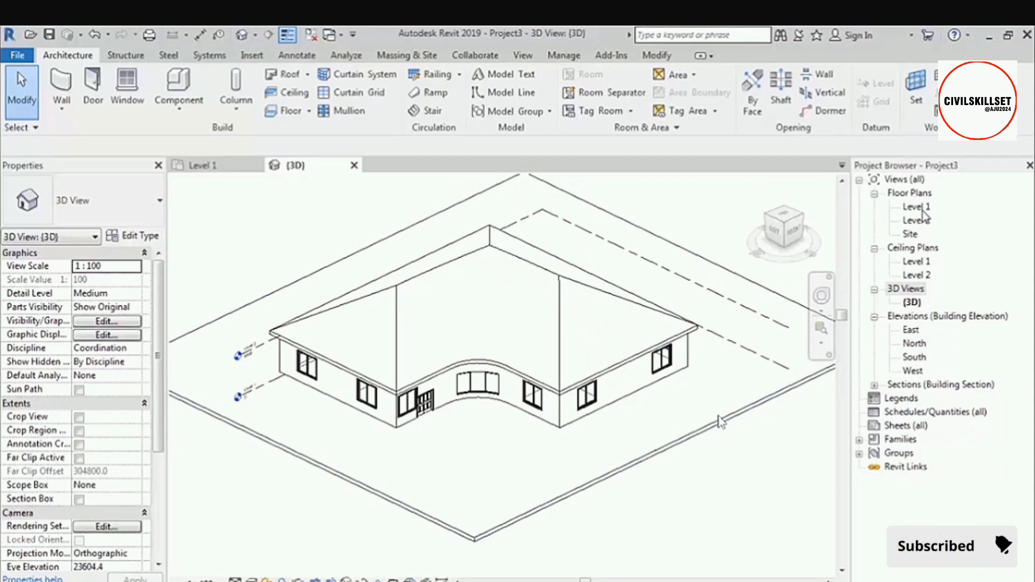
Switch back and forth between the Level 1 floor plan and the default 3D view, ending in the Level 1 floor plan.
left_click(926, 211)
double_click(925, 209)
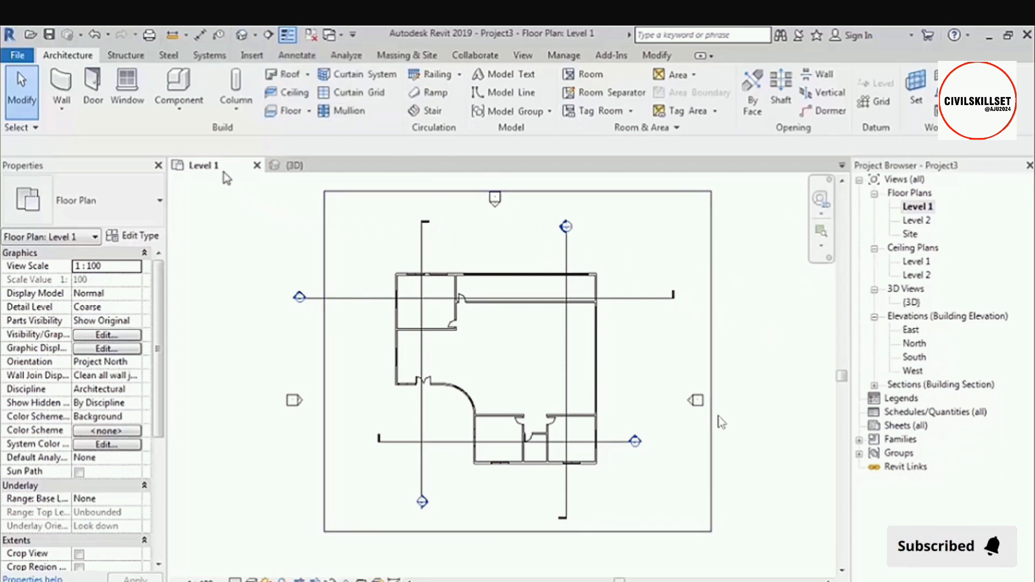
left_click(302, 166)
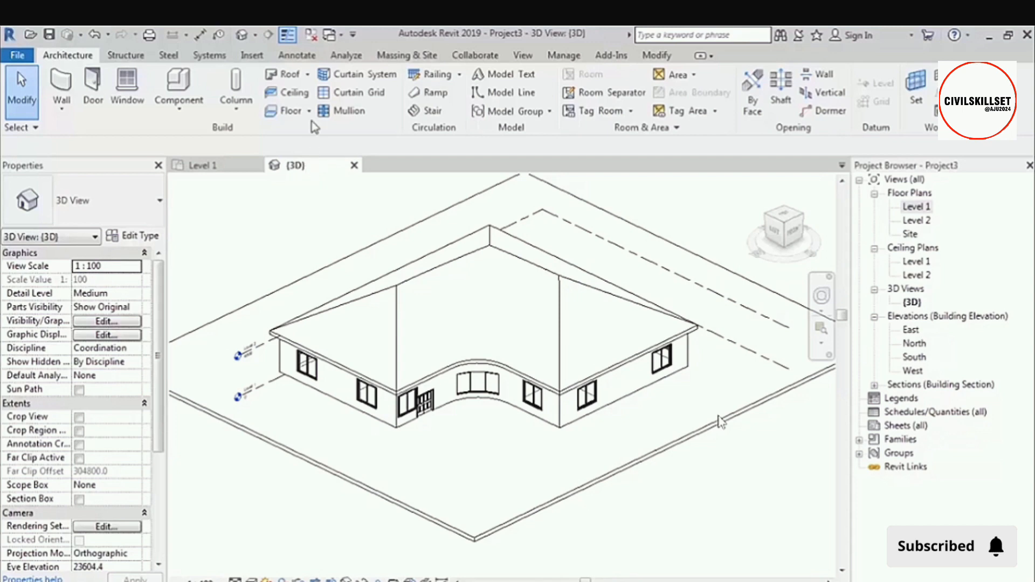
left_click(339, 35)
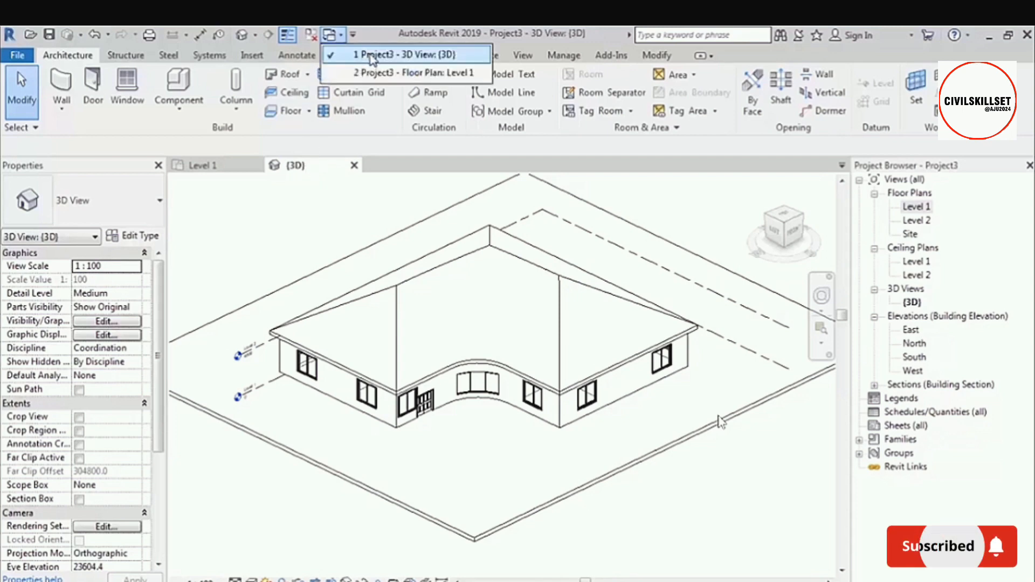
left_click(448, 75)
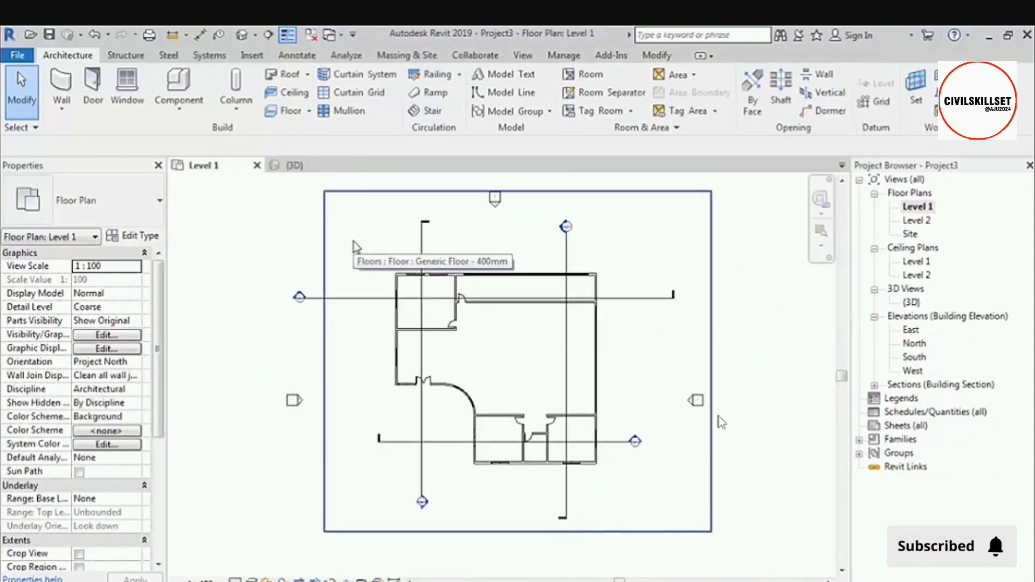
left_click(330, 34)
left_click(350, 73)
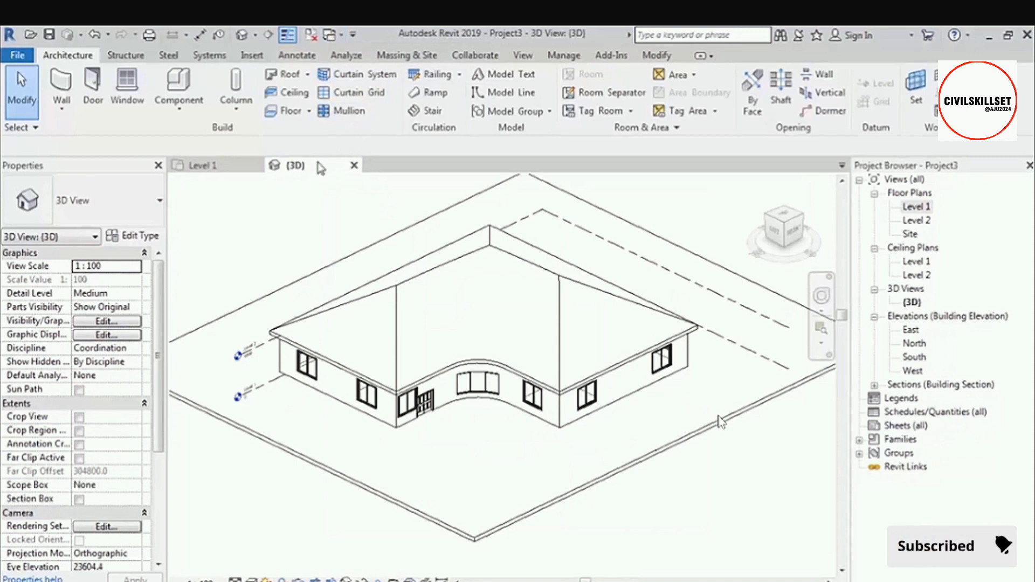
left_click(202, 165)
left_click(294, 165)
left_click(214, 167)
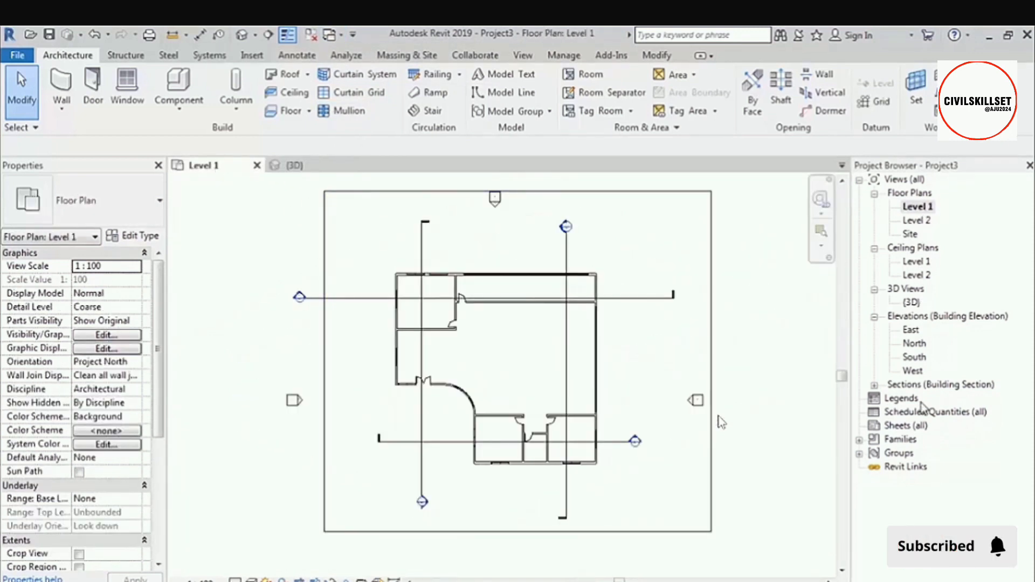
left_click(243, 35)
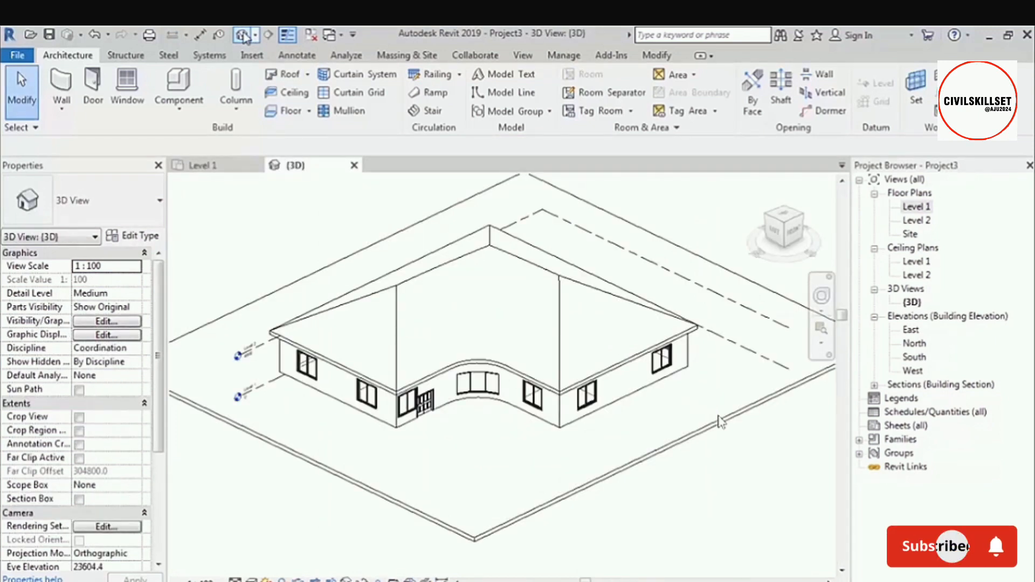
double_click(918, 207)
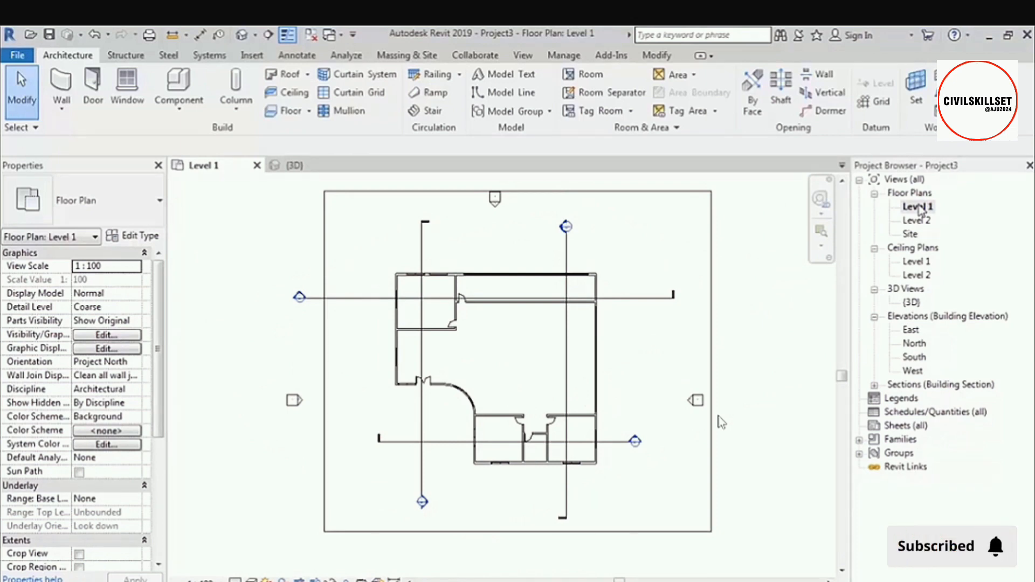
Look over the plan and elevation entries in the project's view list and open the Site floor plan.
left_click(911, 235)
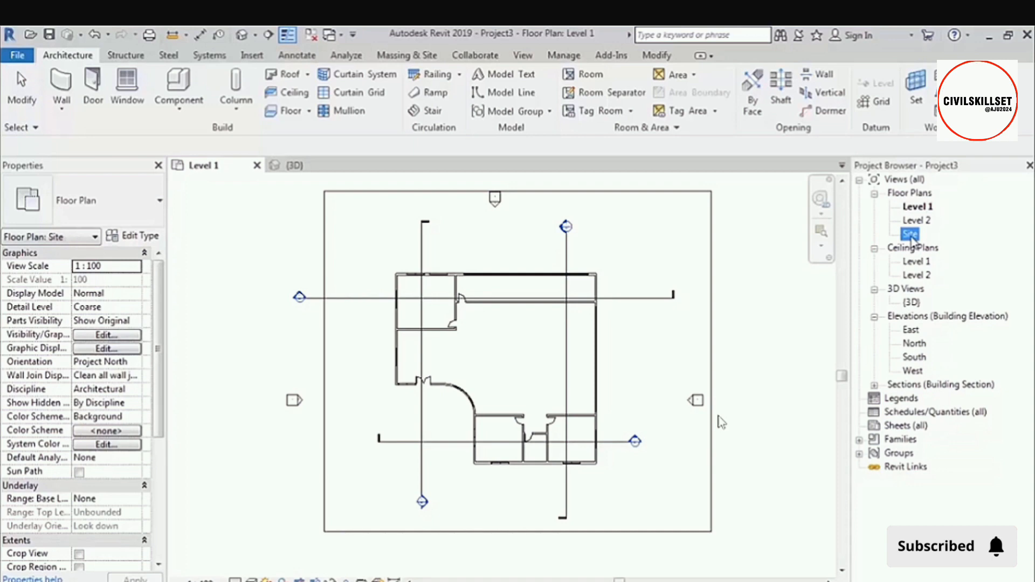
left_click(916, 262)
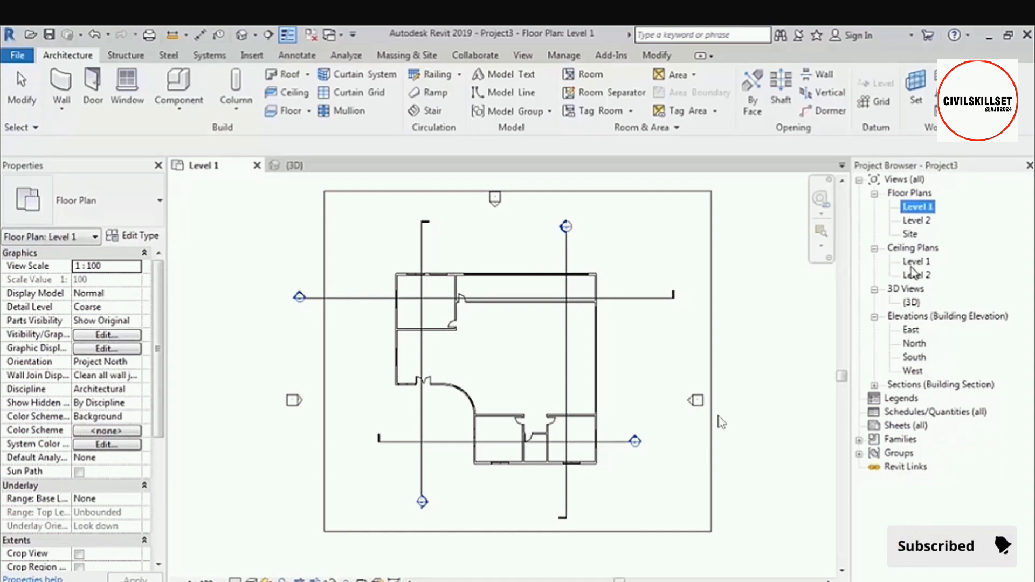
left_click(915, 357)
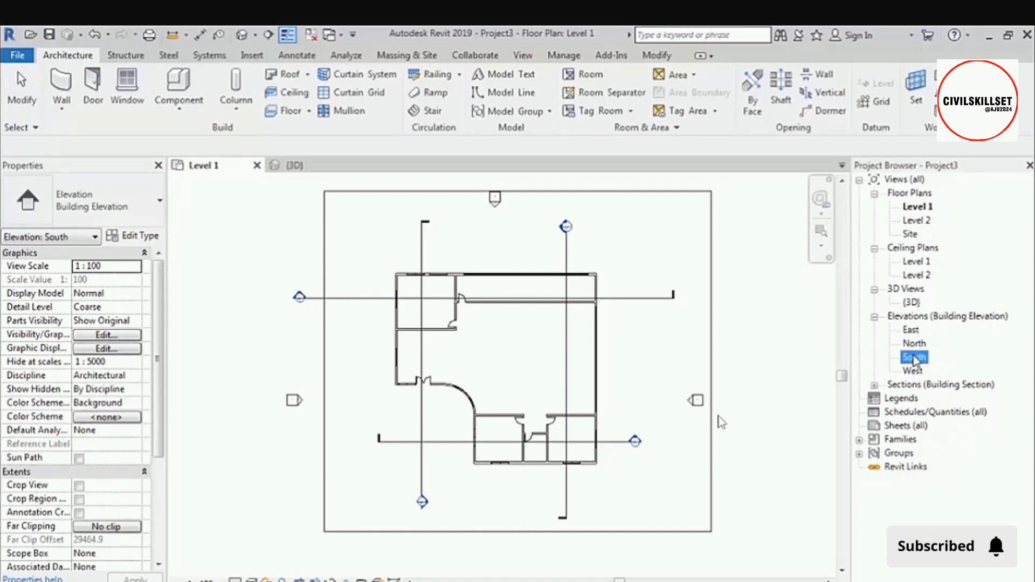
left_click(910, 236)
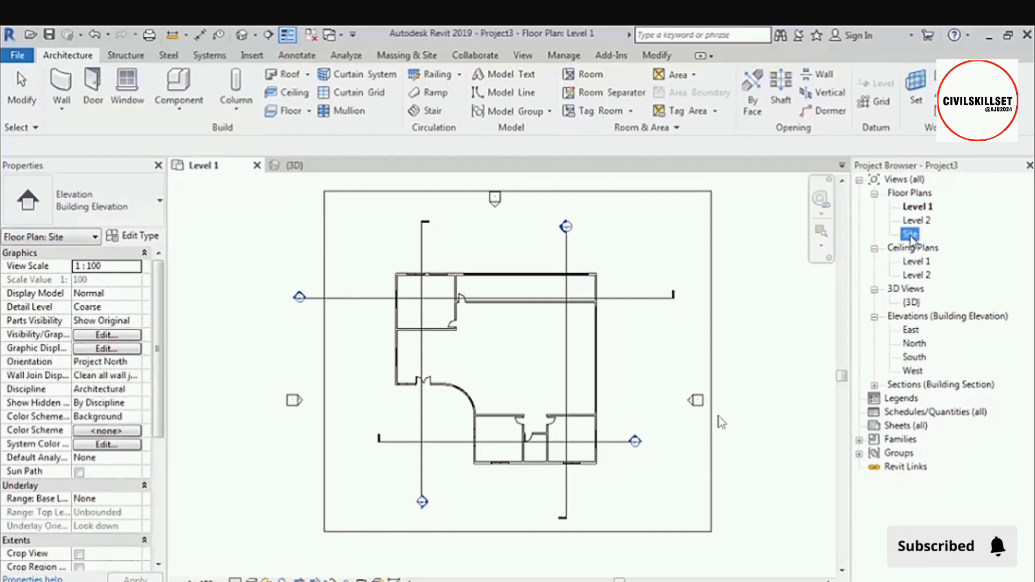
double_click(910, 235)
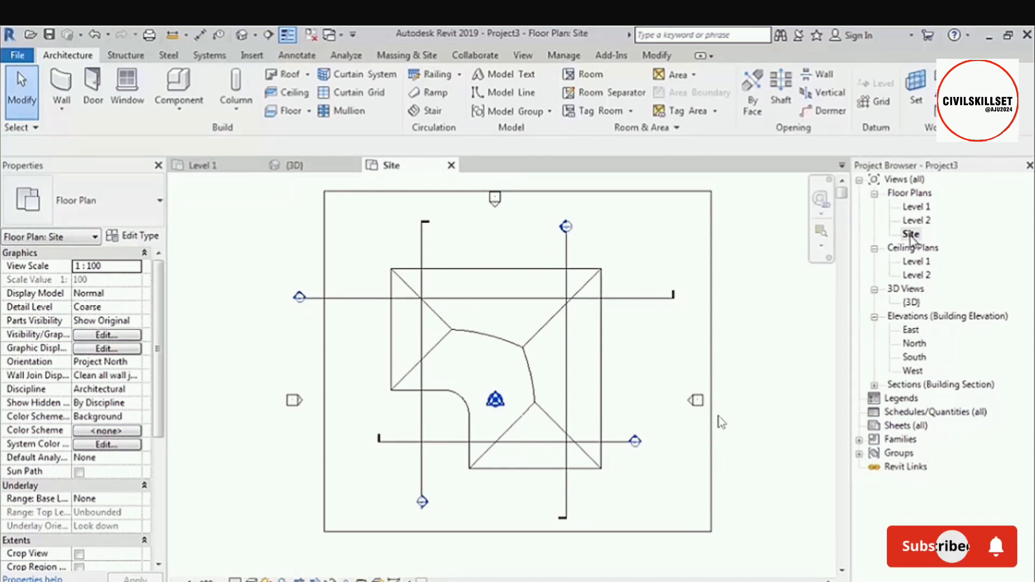
Examine the elevation markers around the building in the Site plan, select the south marker and clear the selection.
scroll(657, 305, "down", 3)
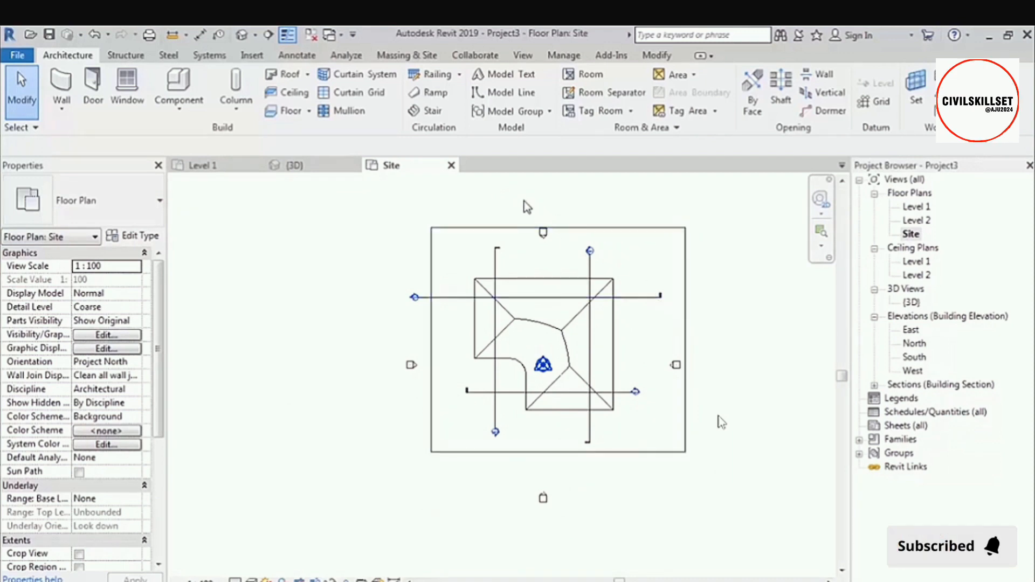
left_click_drag(557, 250, 560, 251)
left_click_drag(388, 388, 435, 351)
left_click_drag(507, 523, 590, 475)
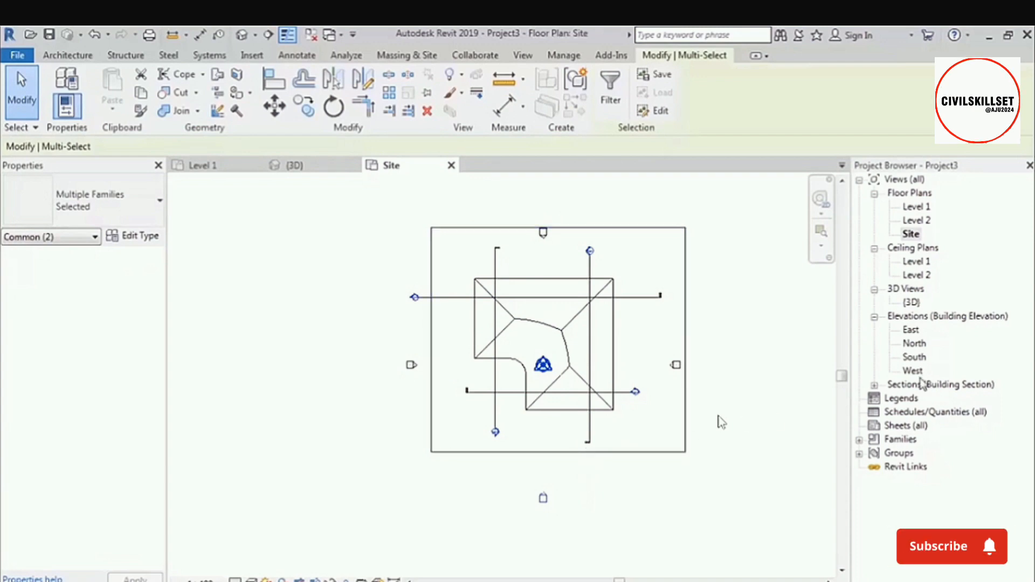
left_click(815, 379)
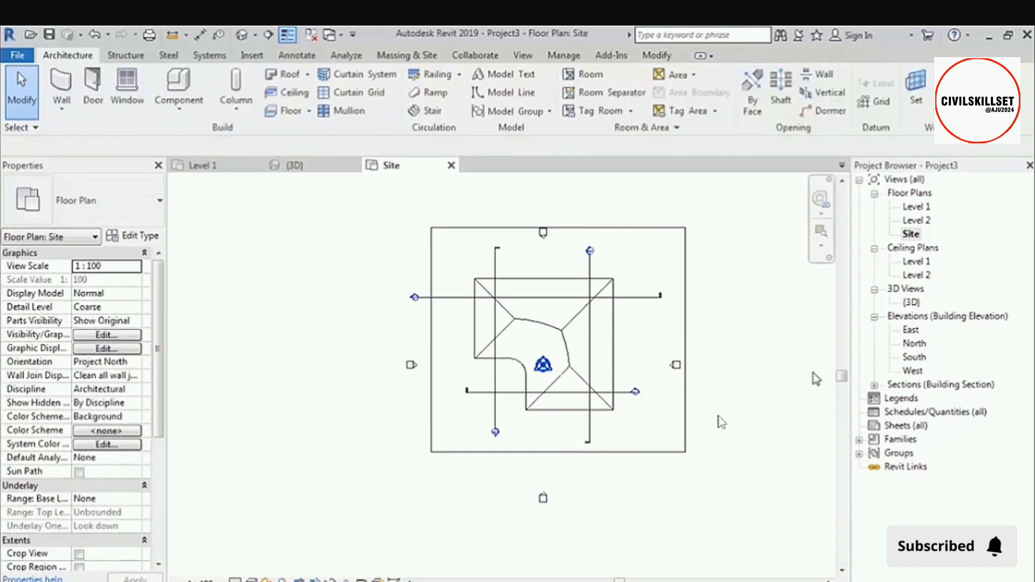
Open the South, North, East and West building elevations one after another.
double_click(920, 359)
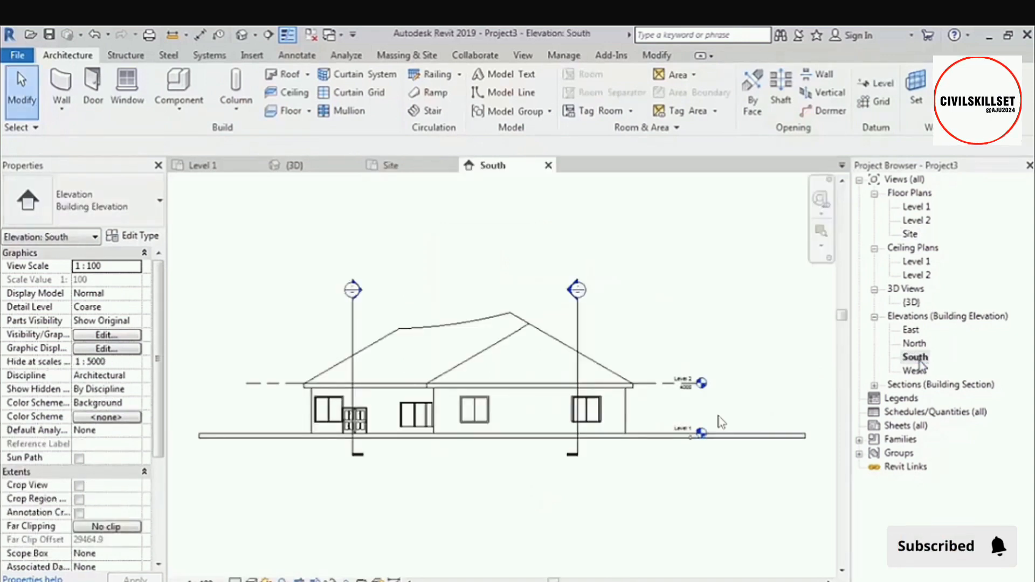
double_click(918, 346)
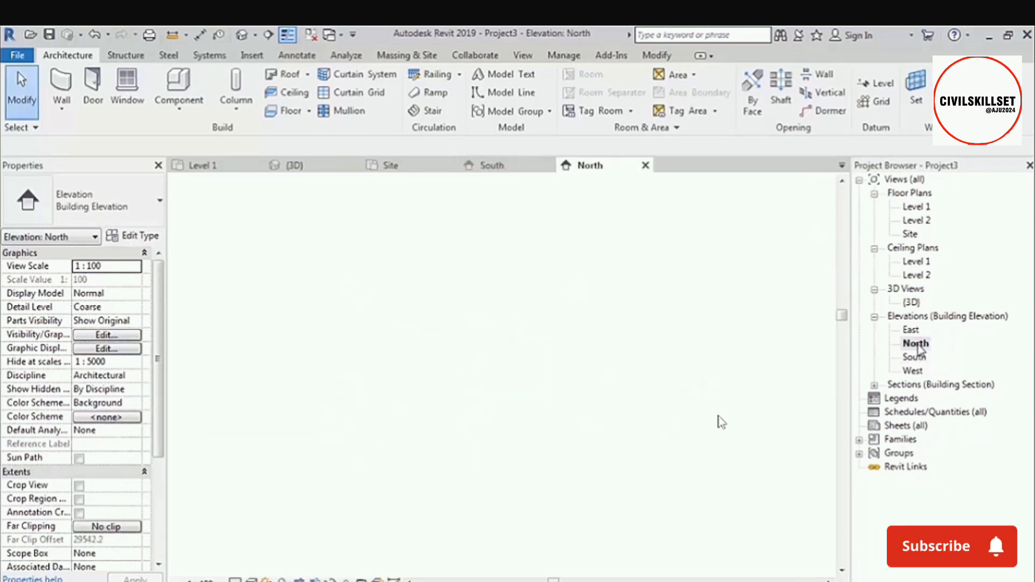
double_click(913, 330)
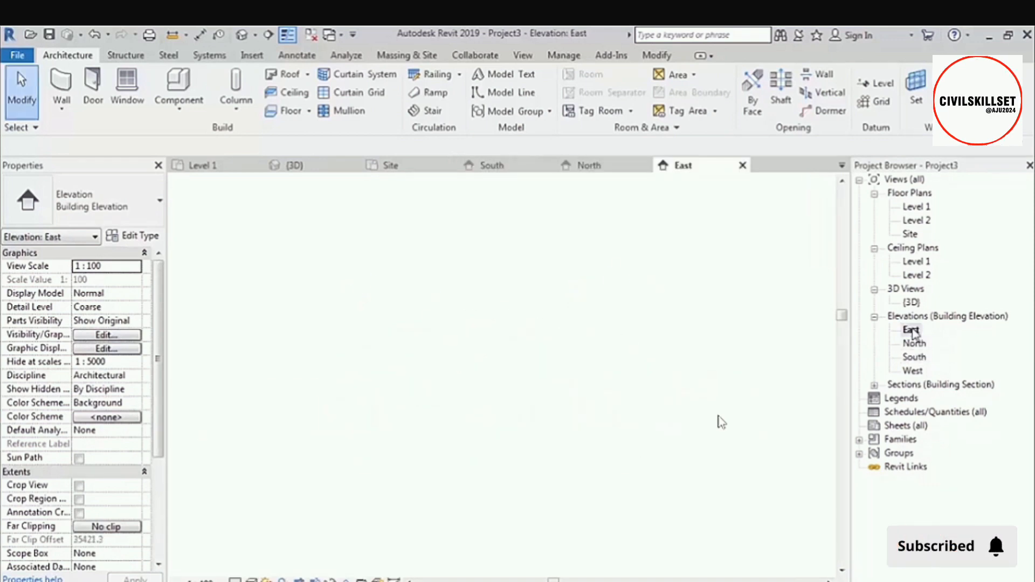
double_click(913, 371)
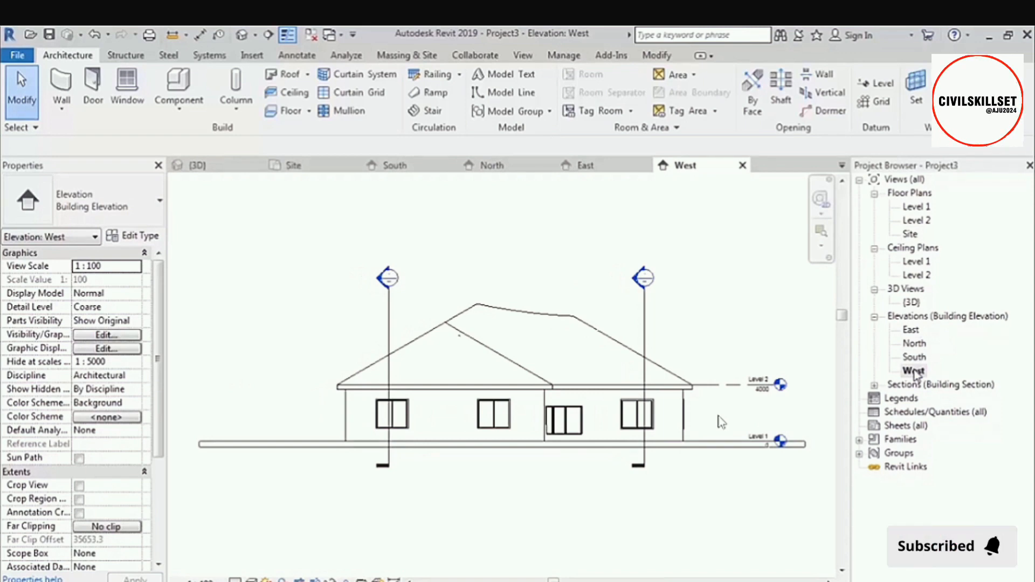
Return to the Level 1 floor plan, list the building sections, and open Section 1 through Section 4 in turn.
double_click(922, 211)
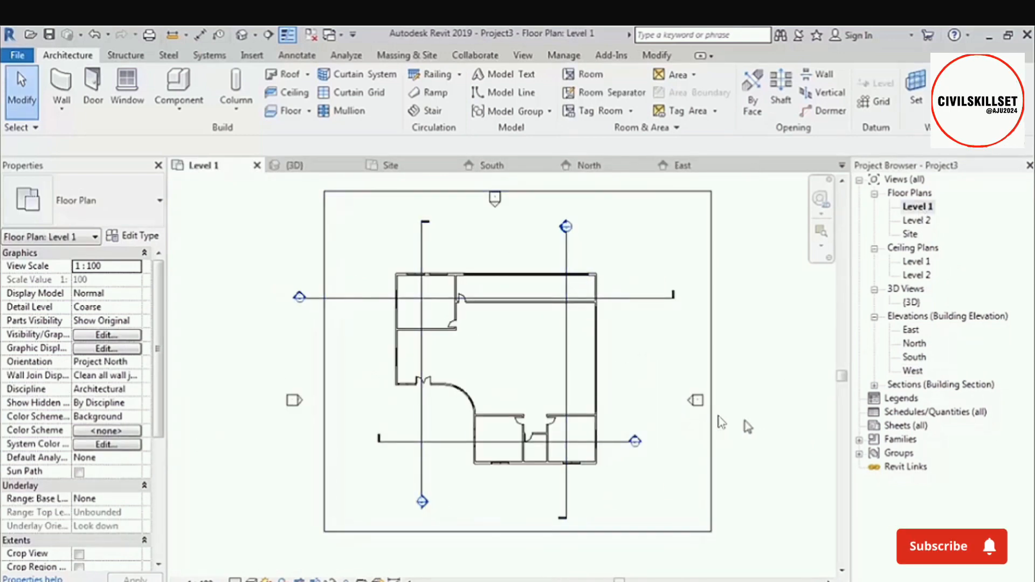
left_click(874, 385)
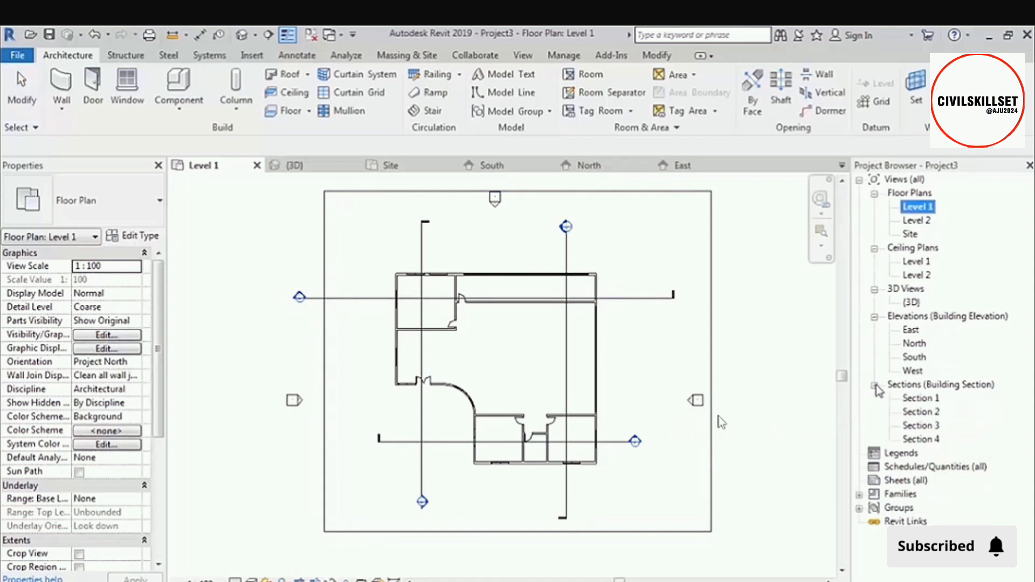
double_click(922, 398)
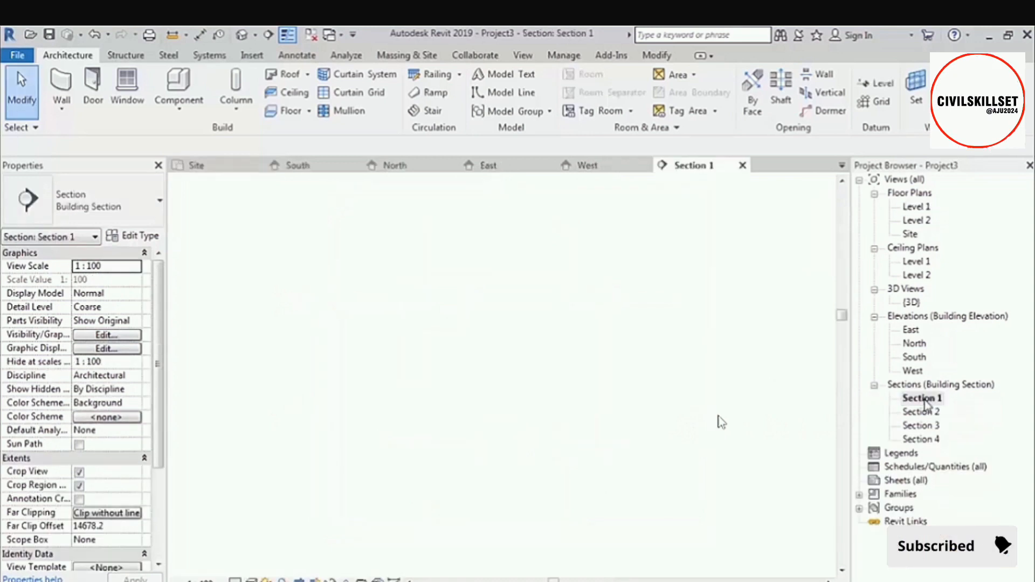
double_click(929, 413)
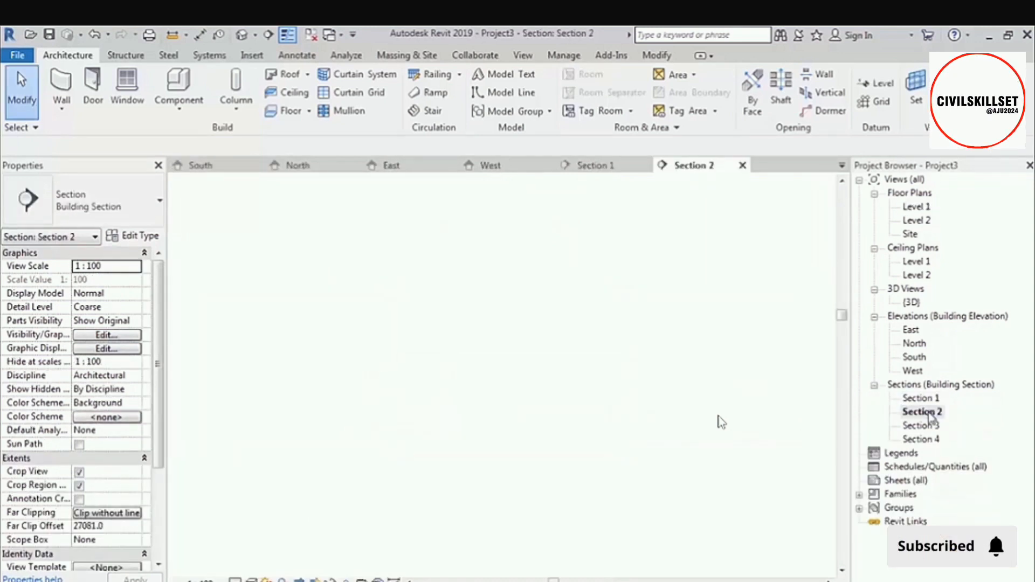
double_click(929, 426)
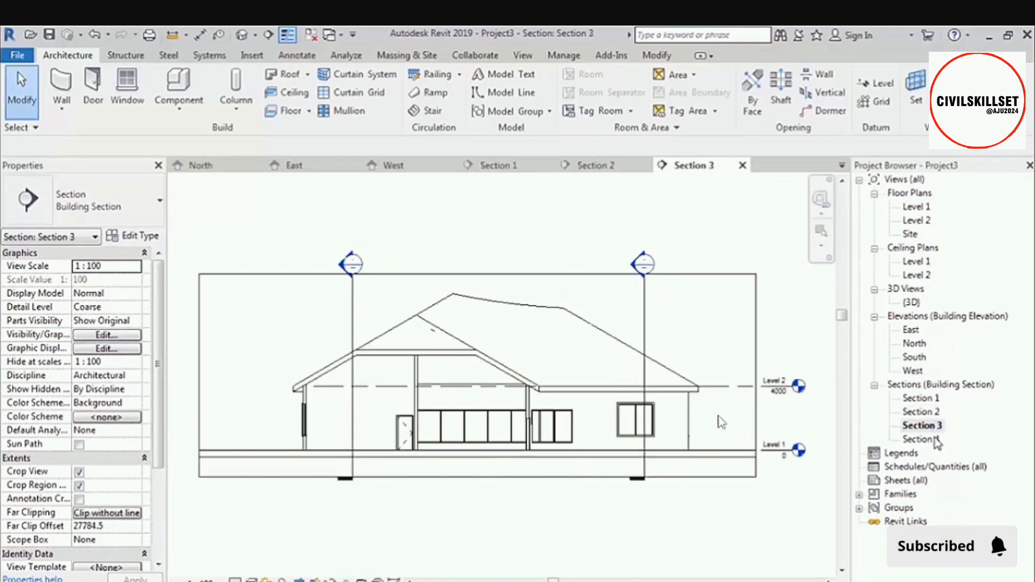
double_click(932, 439)
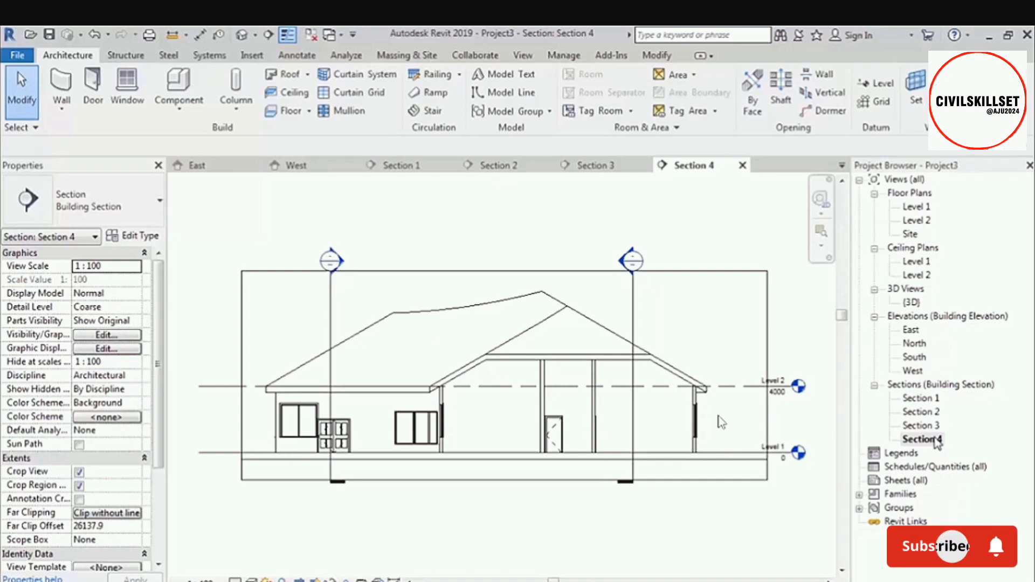
Go back to the Level 1 floor plan, review the ceiling plan and elevation entries, and open the South elevation.
left_click(927, 209)
double_click(927, 209)
double_click(916, 261)
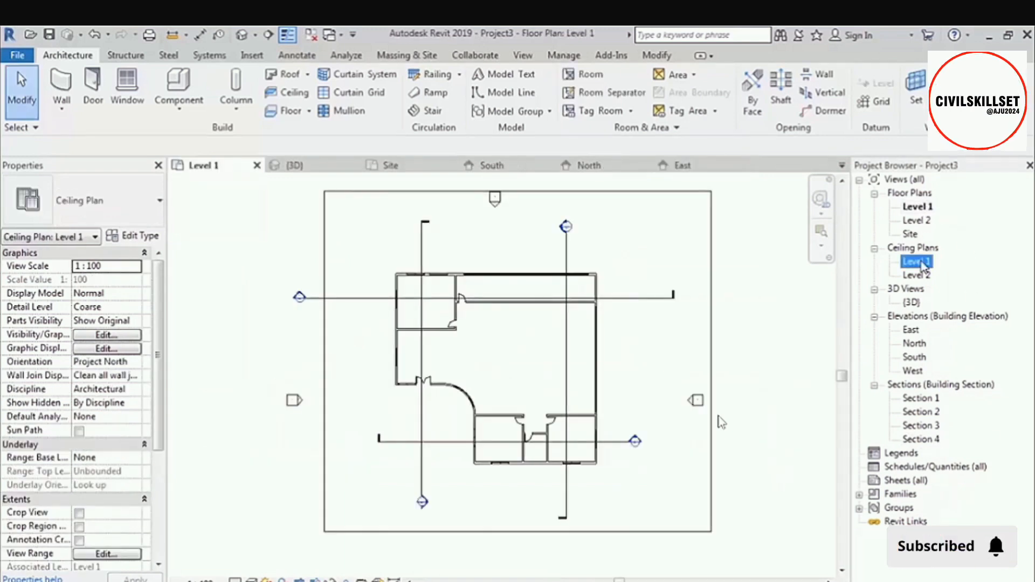
double_click(911, 330)
double_click(915, 357)
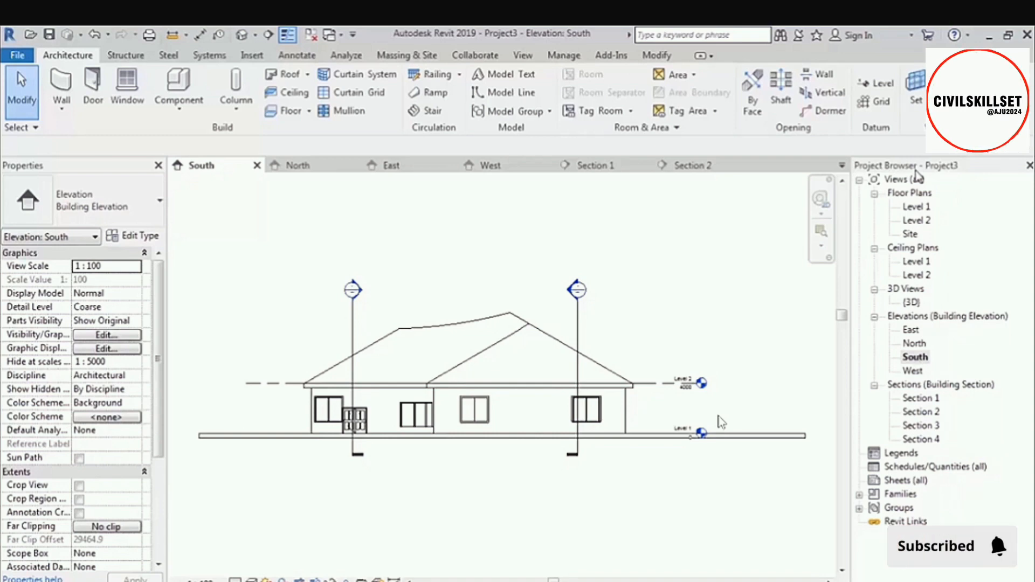
Return to the default 3D view and orbit the building to show more of its front side.
left_click(245, 35)
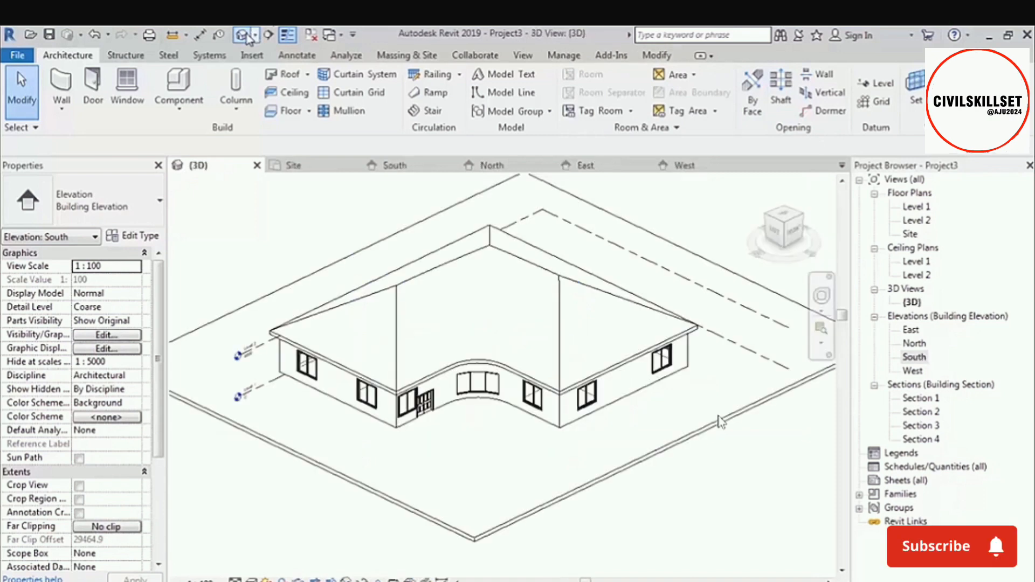
scroll(466, 372, "down", 1)
middle_click_drag(496, 360, 469, 324)
scroll(472, 326, "up", 1)
middle_click_drag(539, 353, 568, 356, "shift")
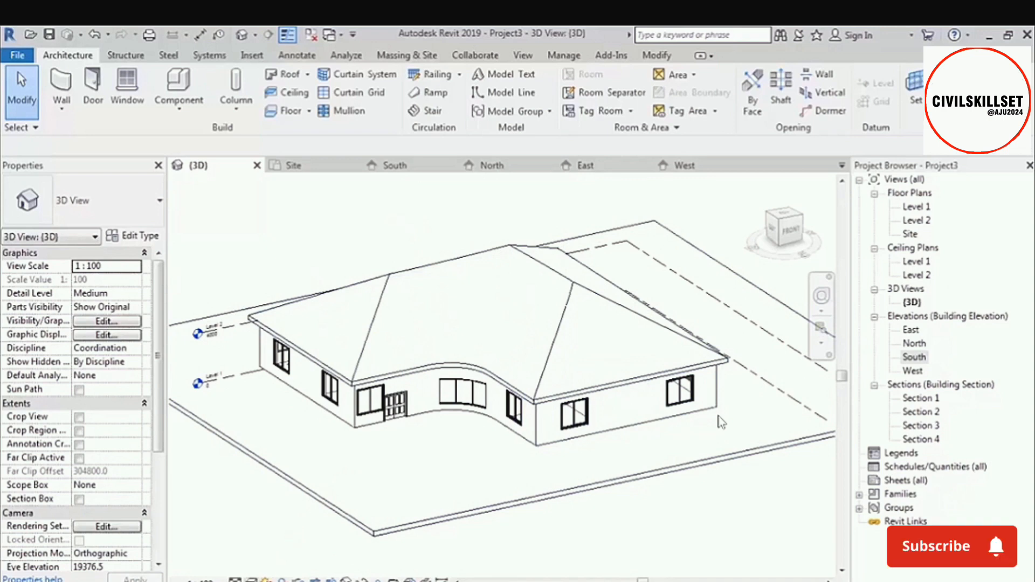
Try the Wireframe and Hidden Line visual styles on the 3D view and set it to Shaded.
left_click(251, 580)
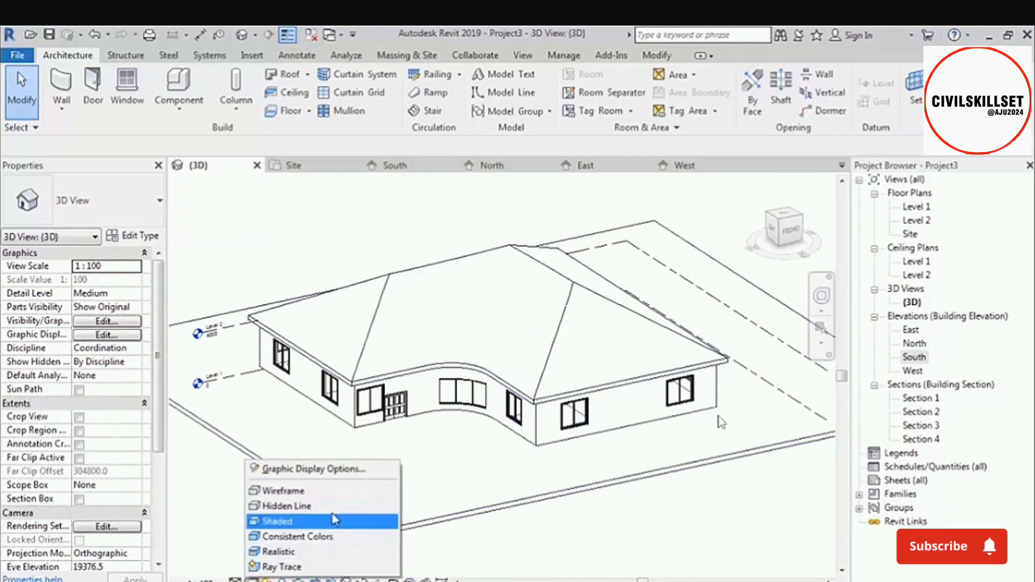
left_click(231, 538)
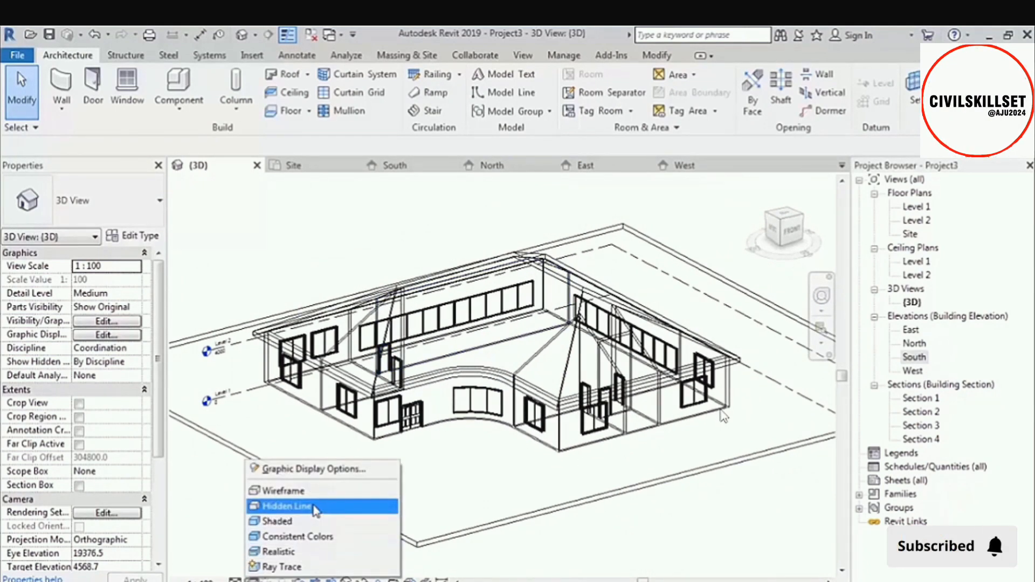
left_click(342, 513)
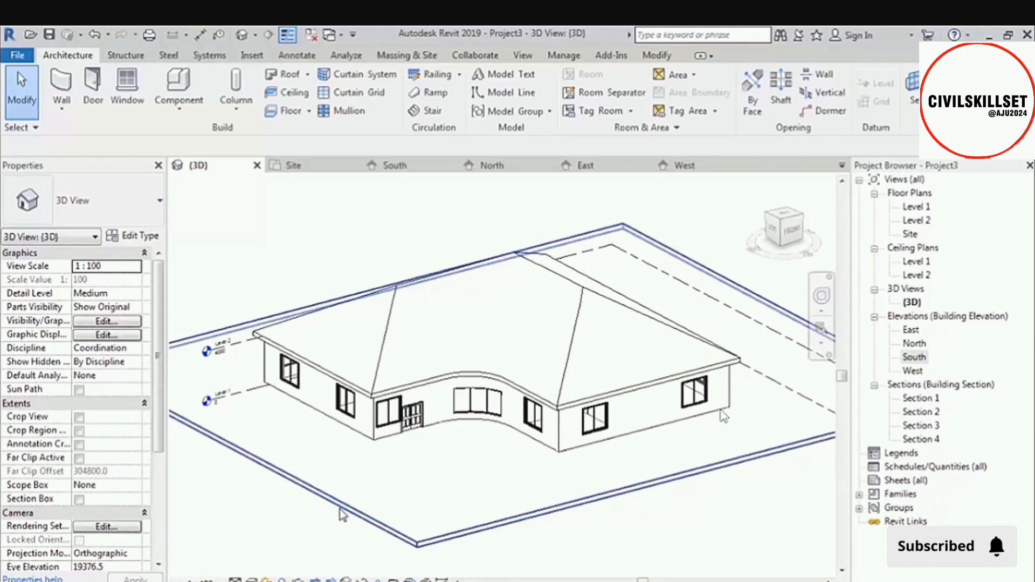
left_click(250, 581)
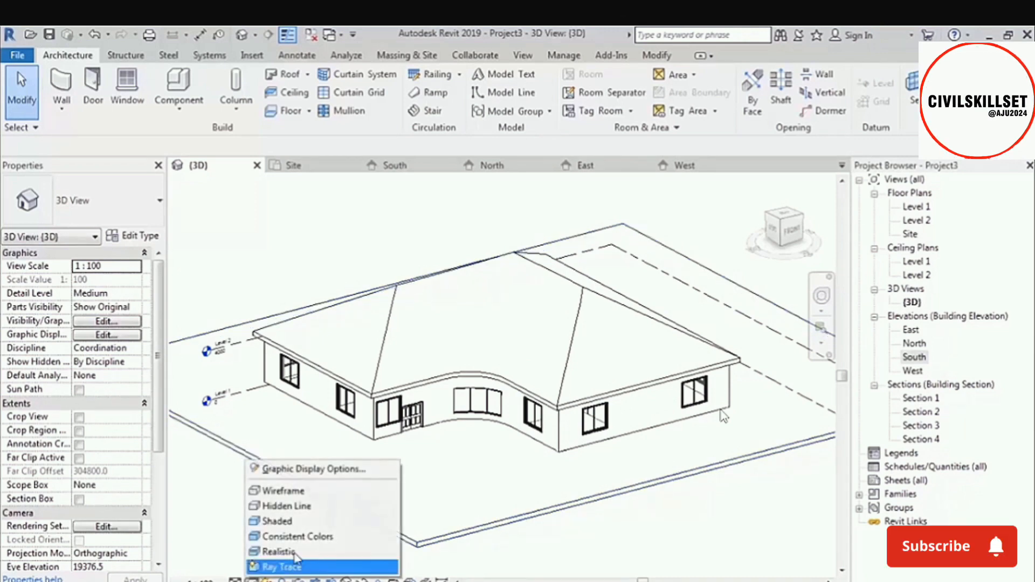
left_click(331, 523)
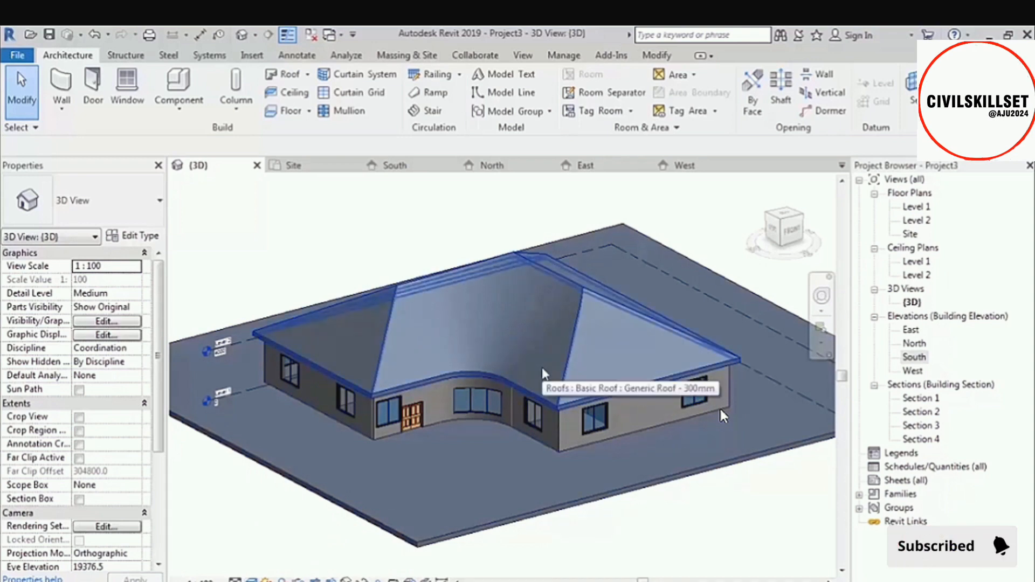
Set the 3D view's visual style to Consistent Colors, check the remaining style options, and orbit the building slightly.
left_click(252, 580)
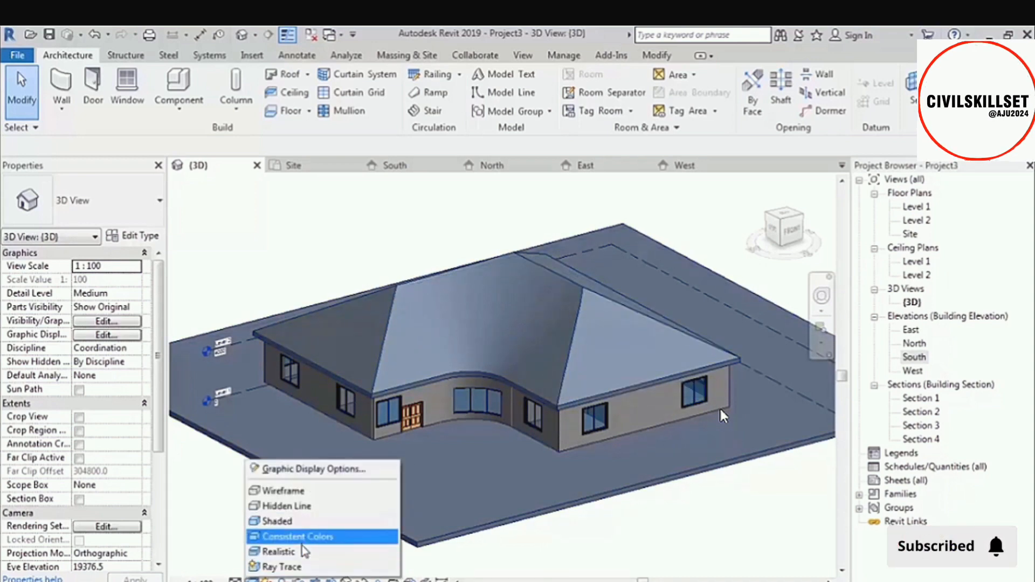
left_click(365, 539)
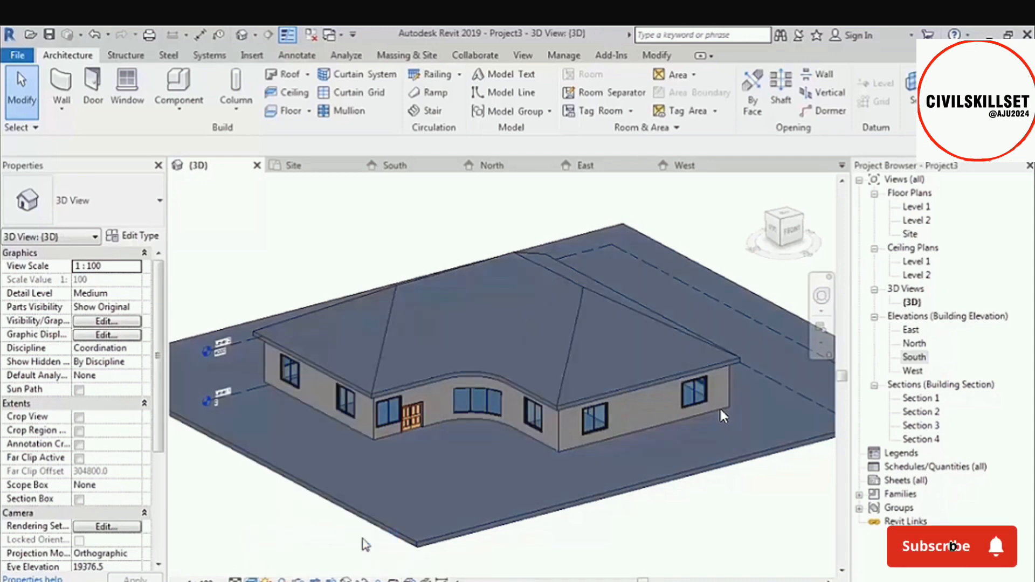
left_click(259, 573)
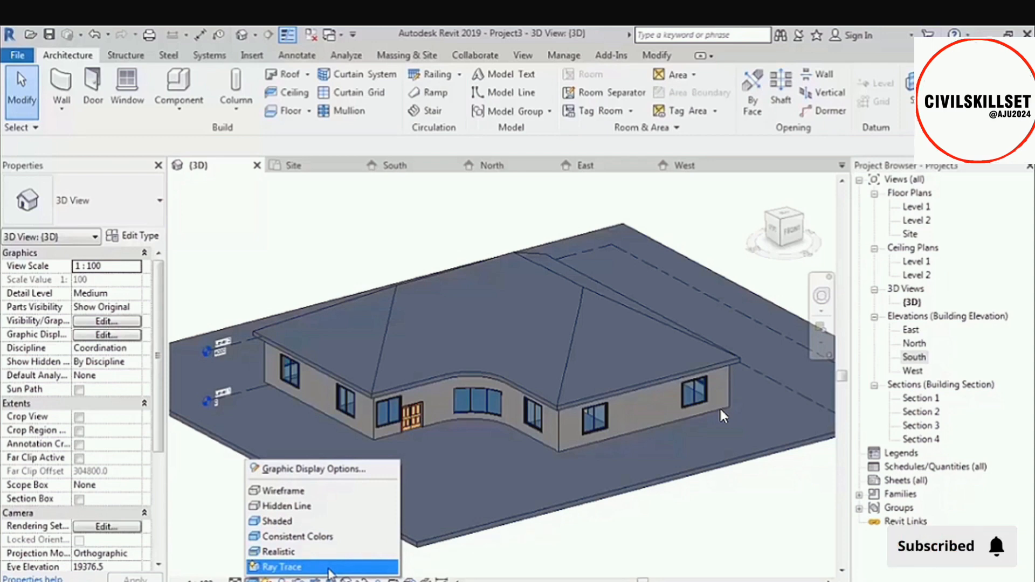
left_click(720, 519)
mouse_move(565, 336)
middle_mouse_down("shift")
mouse_move(546, 423)
mouse_move(486, 335)
mouse_move(567, 352)
middle_mouse_up("shift")
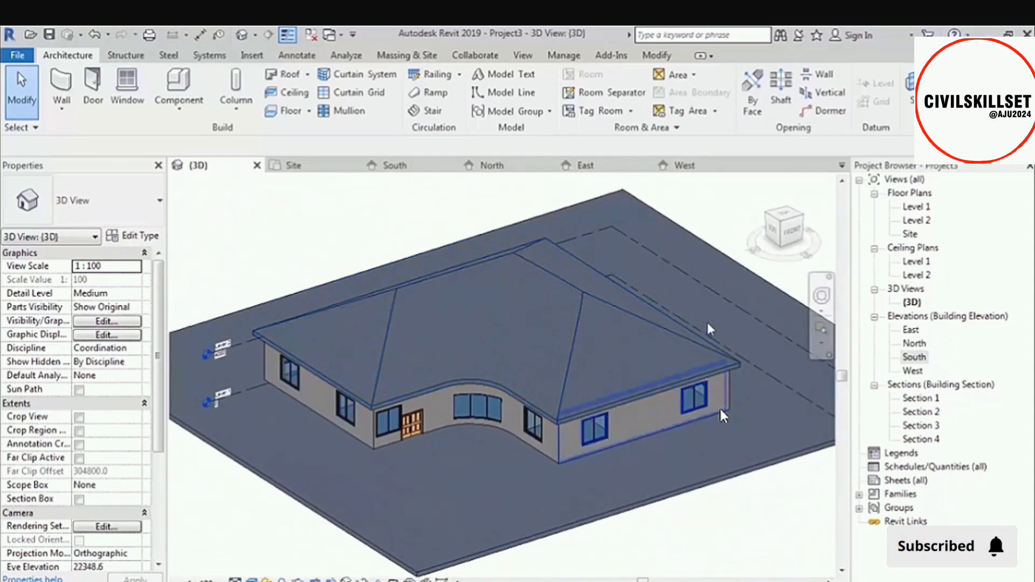
Open the South elevation, try the Shaded visual style on it, and set it to Wireframe.
left_click(915, 357)
double_click(920, 360)
middle_click_drag(548, 389, 514, 385)
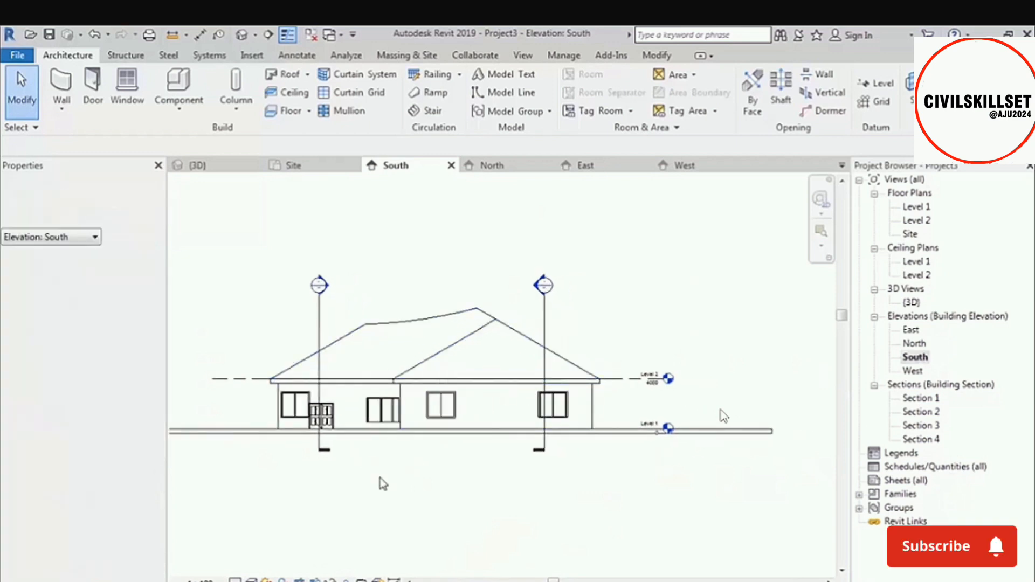
left_click(252, 581)
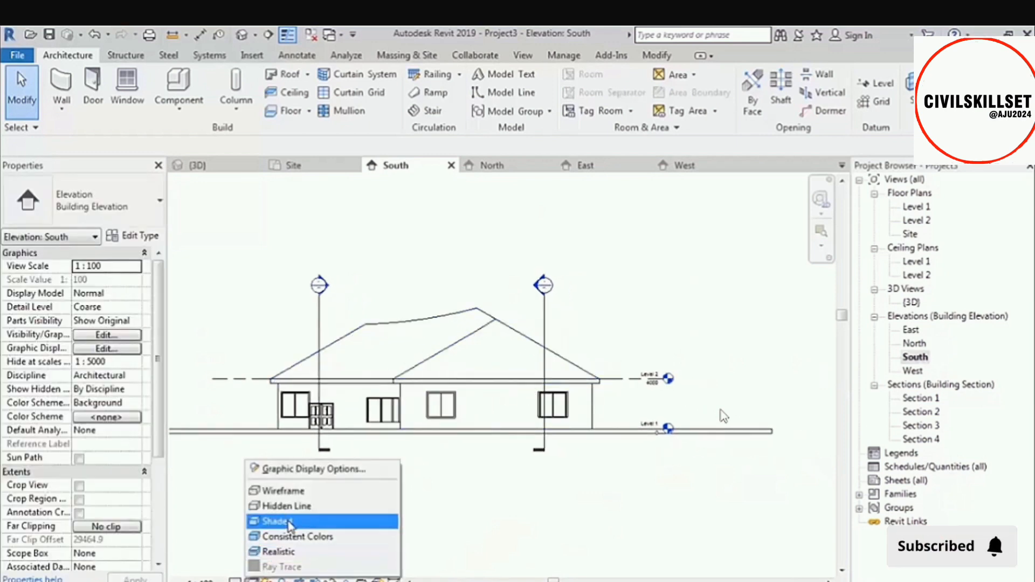
left_click(391, 522)
left_click(252, 580)
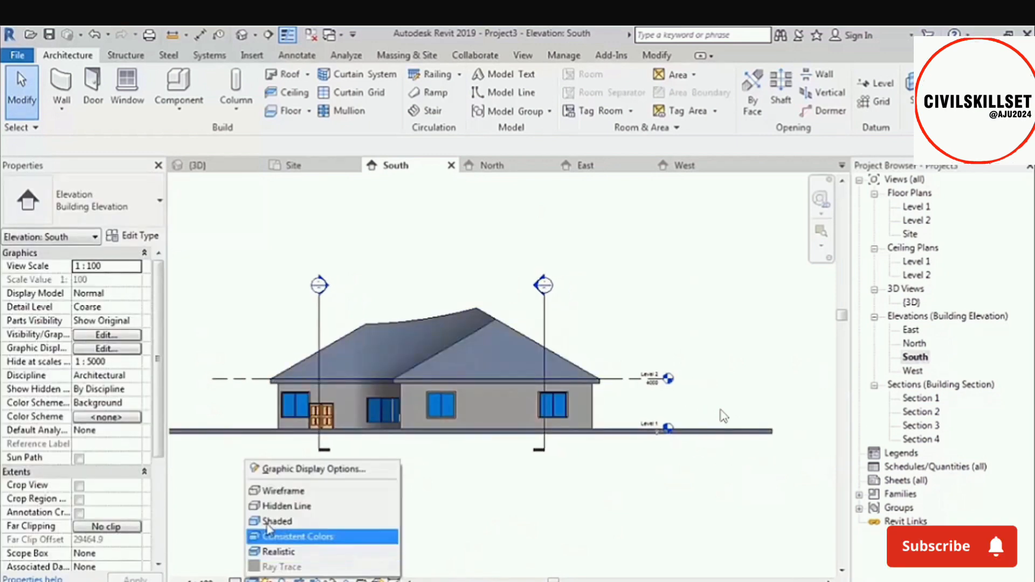
left_click(278, 491)
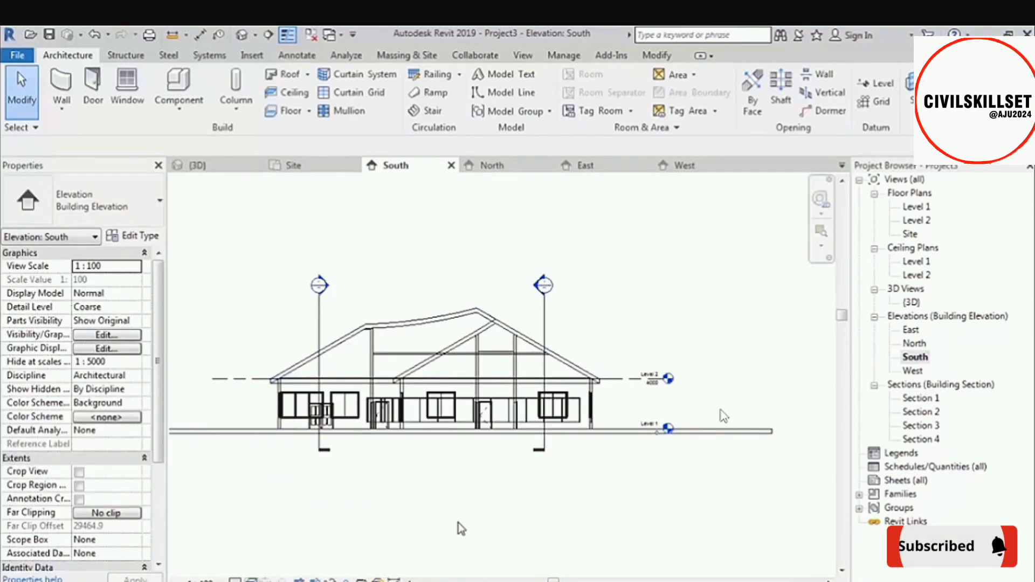
Open the Level 1 floor plan, set its visual style to Shaded, and show the whole plan.
double_click(915, 208)
scroll(377, 267, "up", 5)
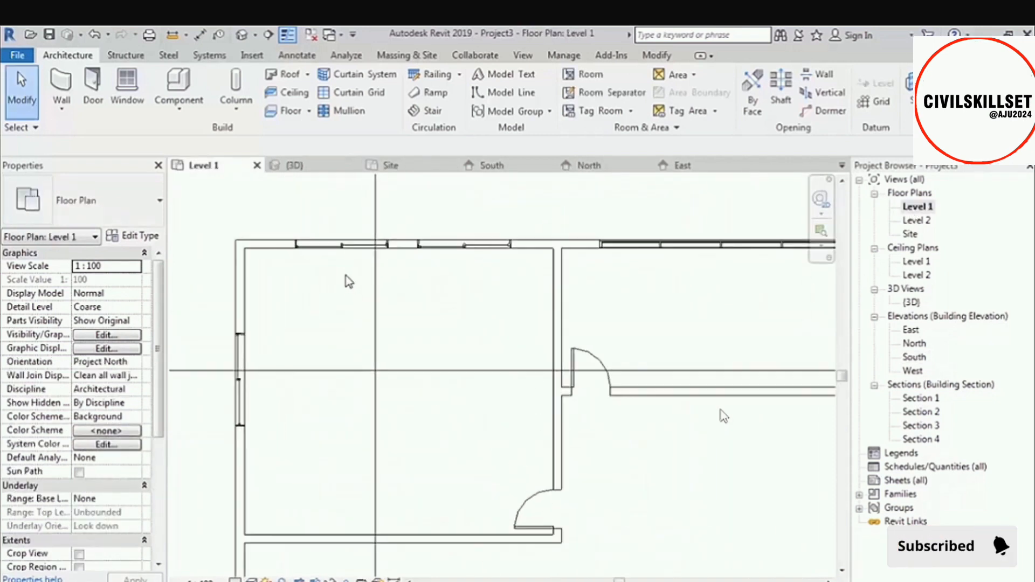
middle_click_drag(350, 282, 400, 307)
left_click(251, 580)
left_click(269, 522)
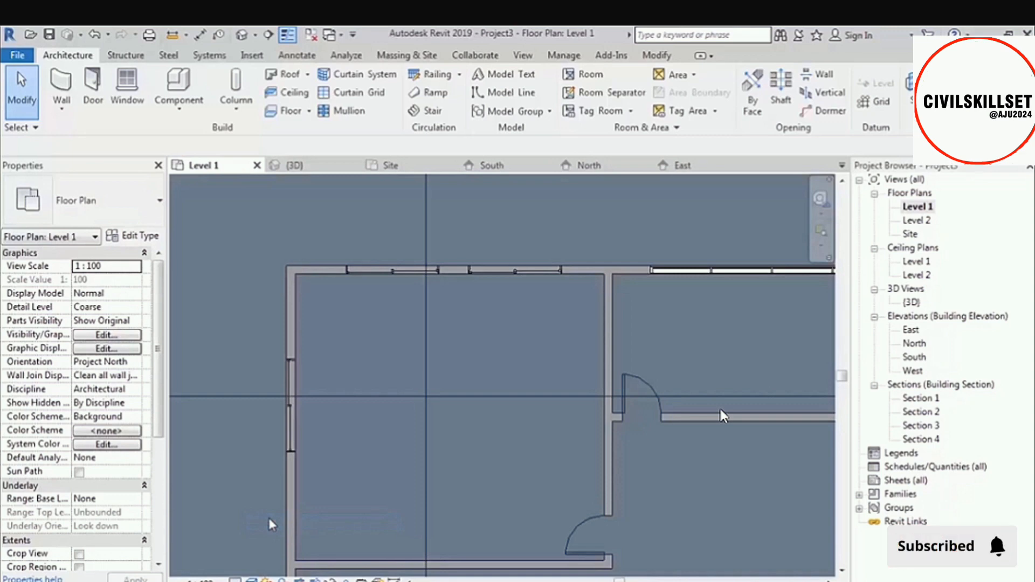
scroll(363, 299, "down", 6)
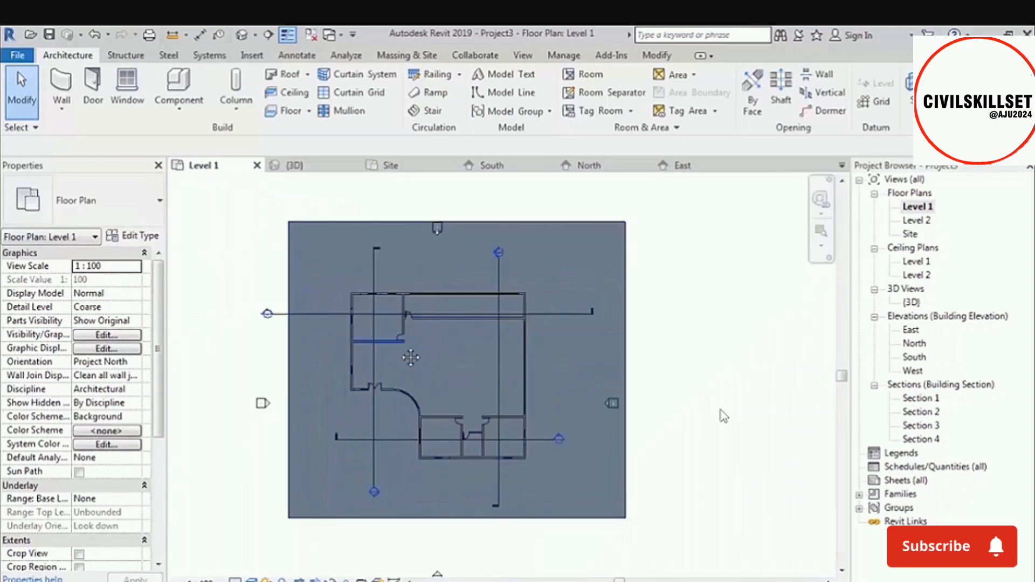
middle_click_drag(413, 359, 411, 358)
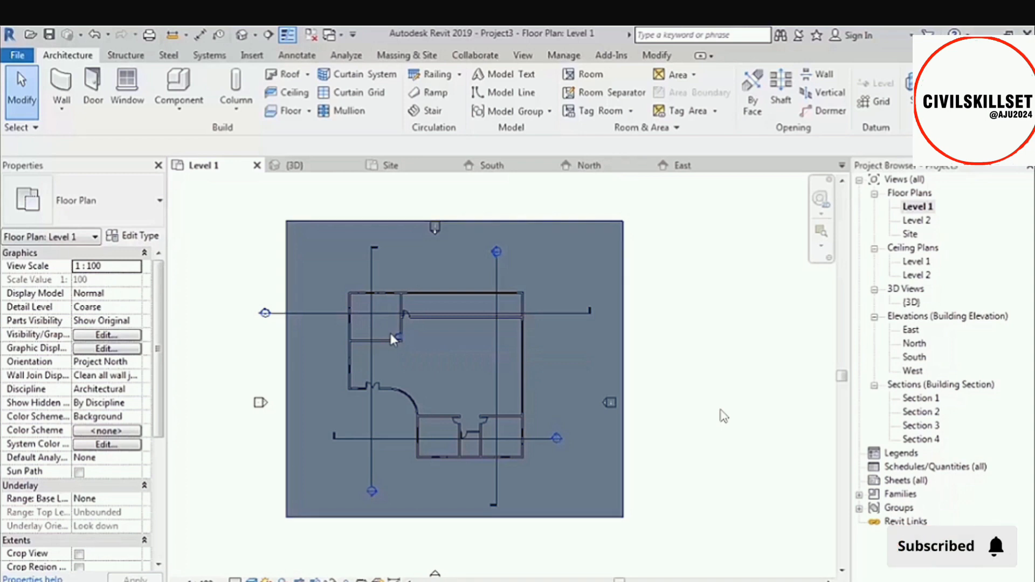
Compare line weights at the upper-left wall corner of the Level 1 plan by toggling Thin Lines, leaving it off.
scroll(361, 294, "up", 3)
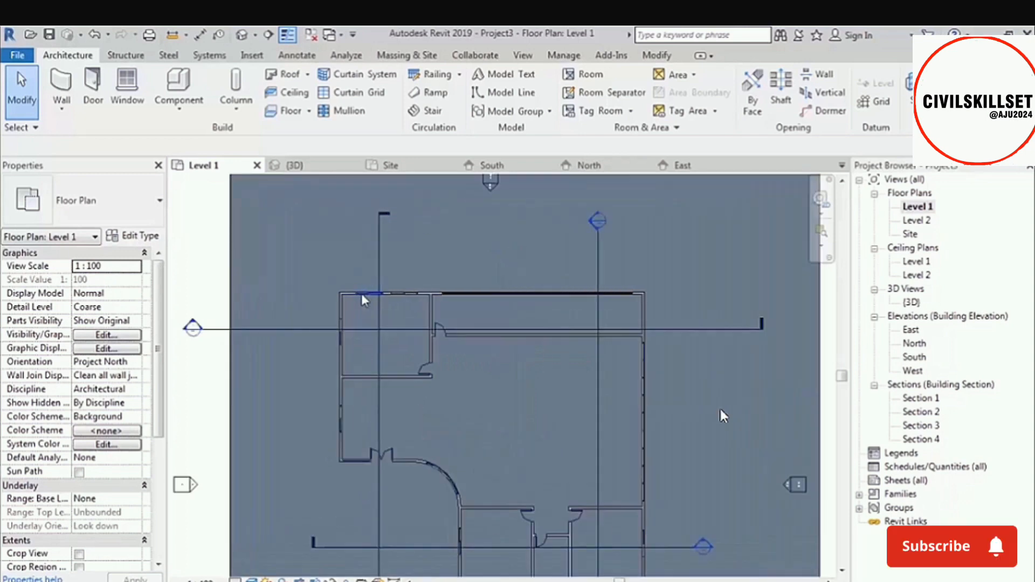
scroll(348, 293, "up", 4)
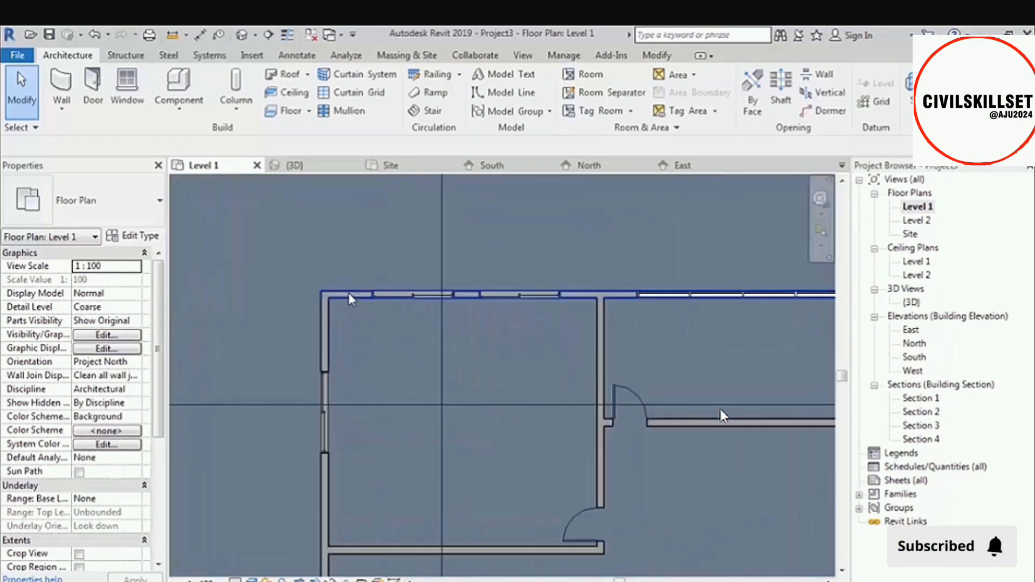
scroll(345, 294, "up", 5)
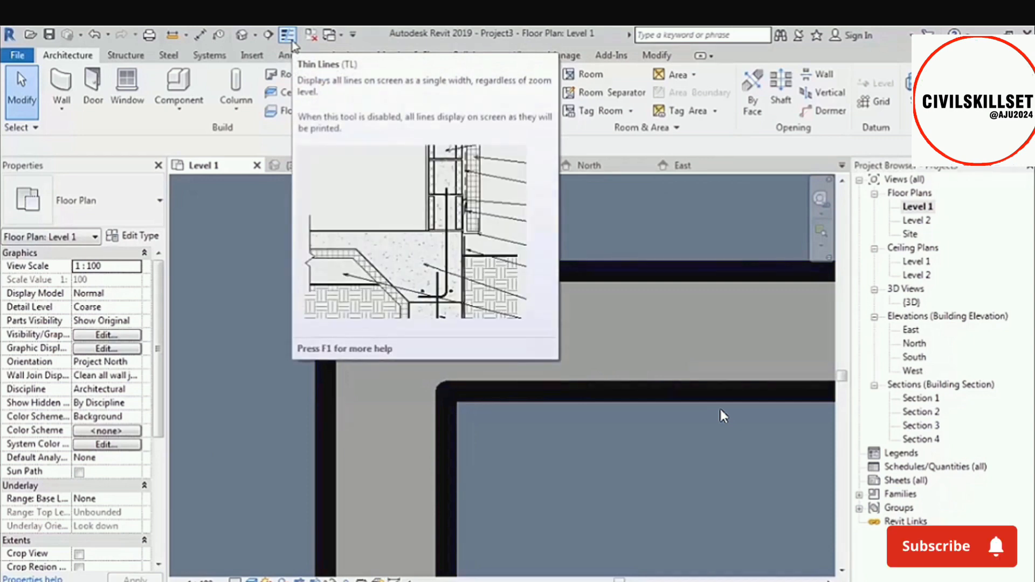
left_click(291, 41)
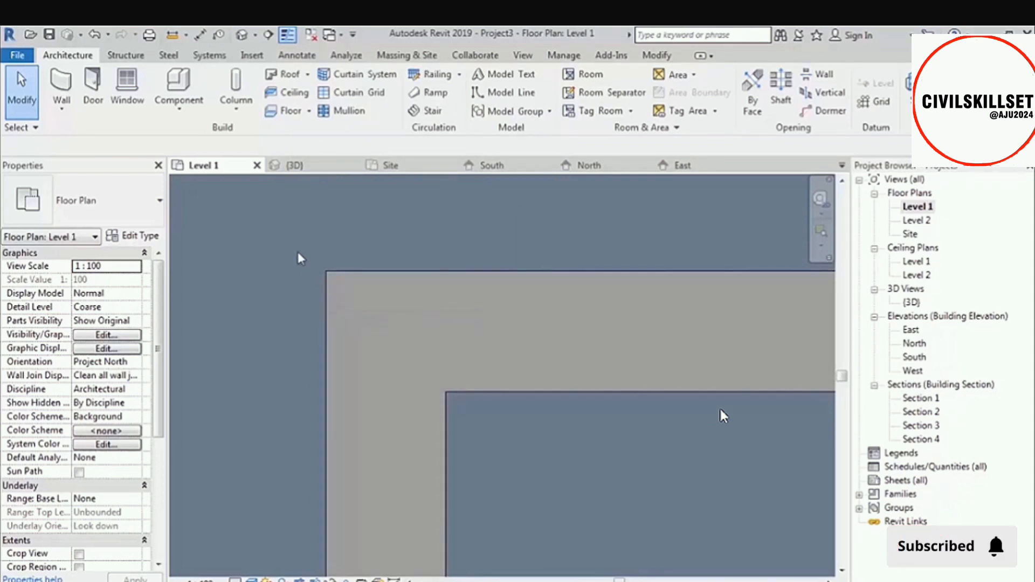
scroll(298, 251, "down", 2)
scroll(298, 254, "down", 2)
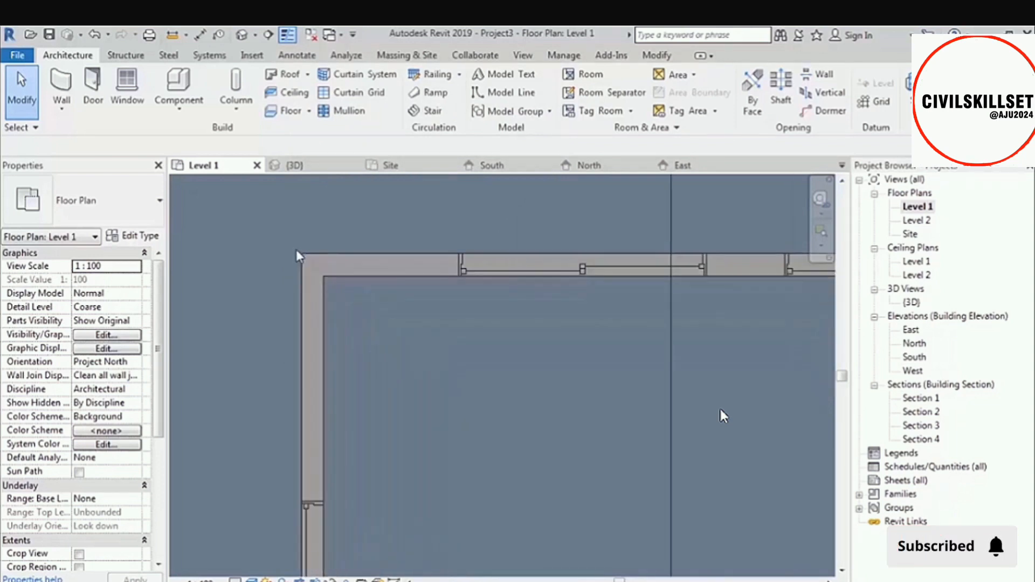
left_click(287, 35)
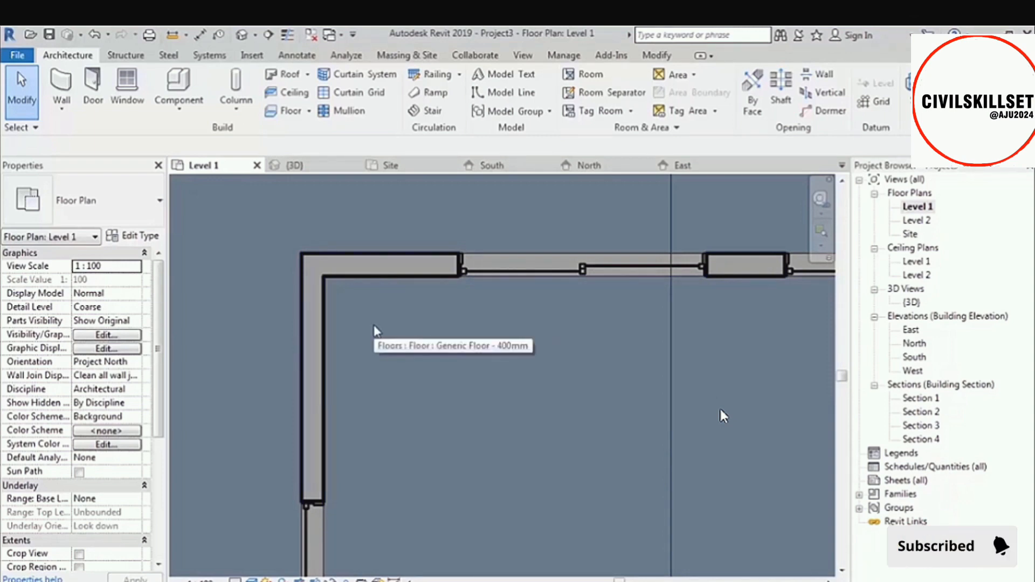
scroll(305, 248, "up", 5)
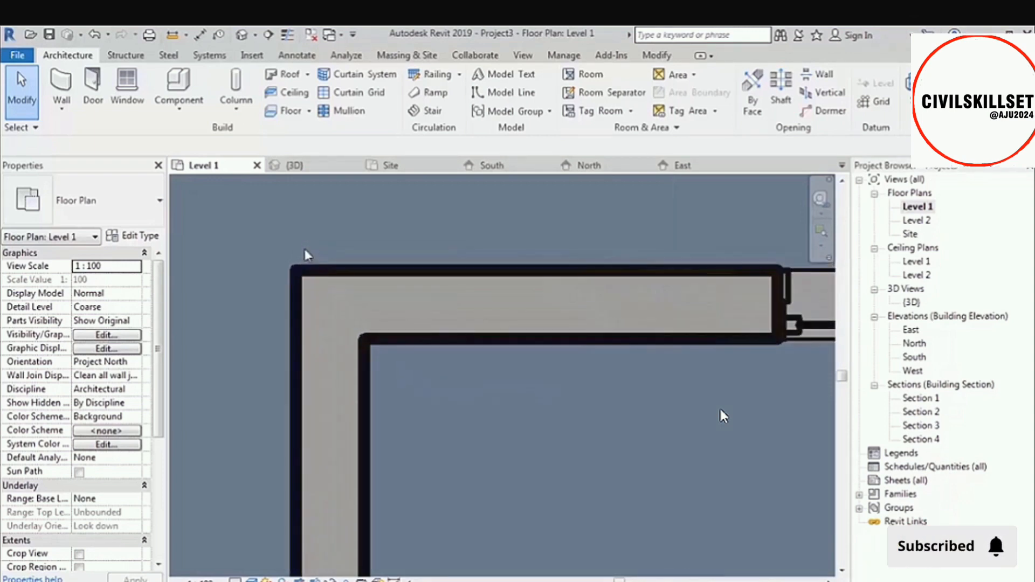
left_click(287, 37)
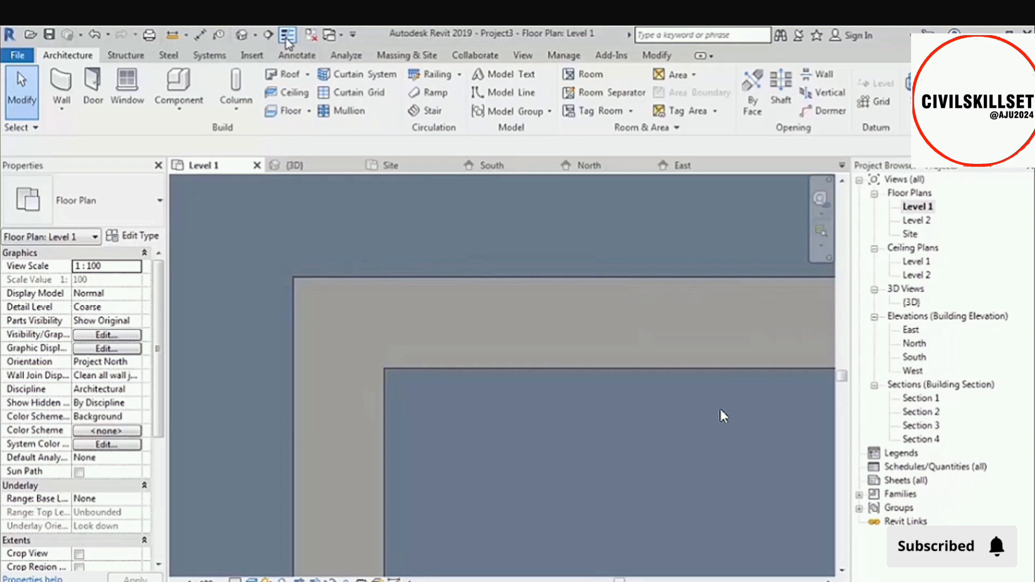
left_click(287, 37)
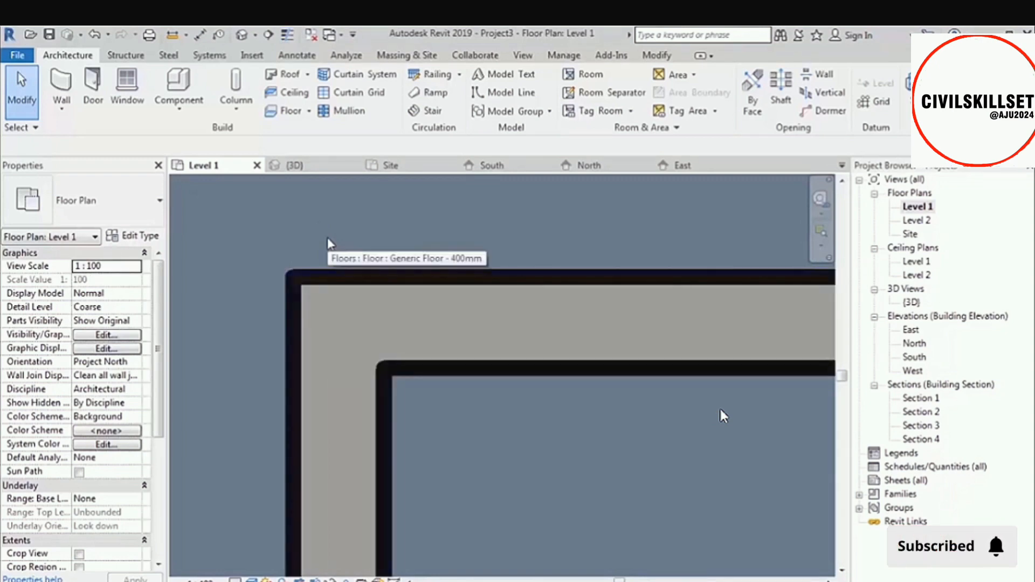
Open the default 3D view and toggle Thin Lines on and off to compare the roof edges up close.
left_click(242, 38)
scroll(393, 263, "up", 5)
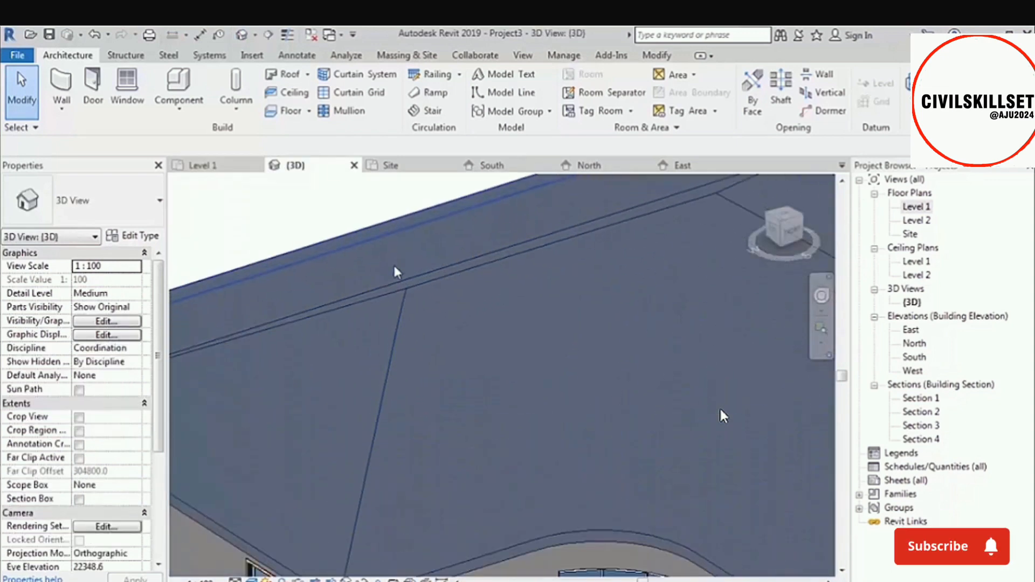
scroll(393, 263, "up", 2)
mouse_move(393, 263)
middle_mouse_down("shift")
mouse_move(421, 270)
mouse_move(400, 266)
middle_mouse_up("shift")
scroll(400, 266, "up", 2)
scroll(422, 318, "up", 2)
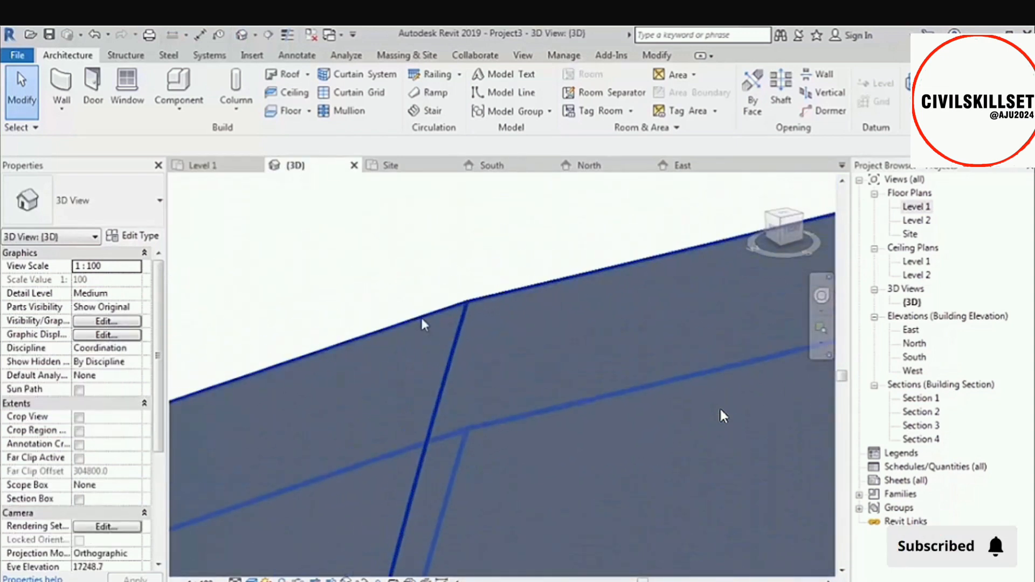
scroll(421, 318, "up", 2)
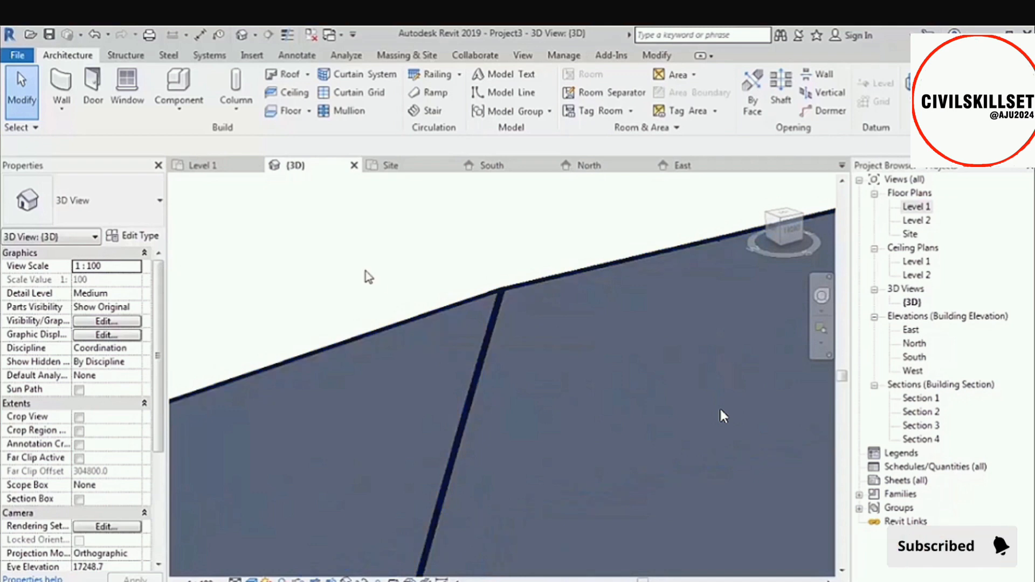
key("t")
key("l")
key("t")
key("l")
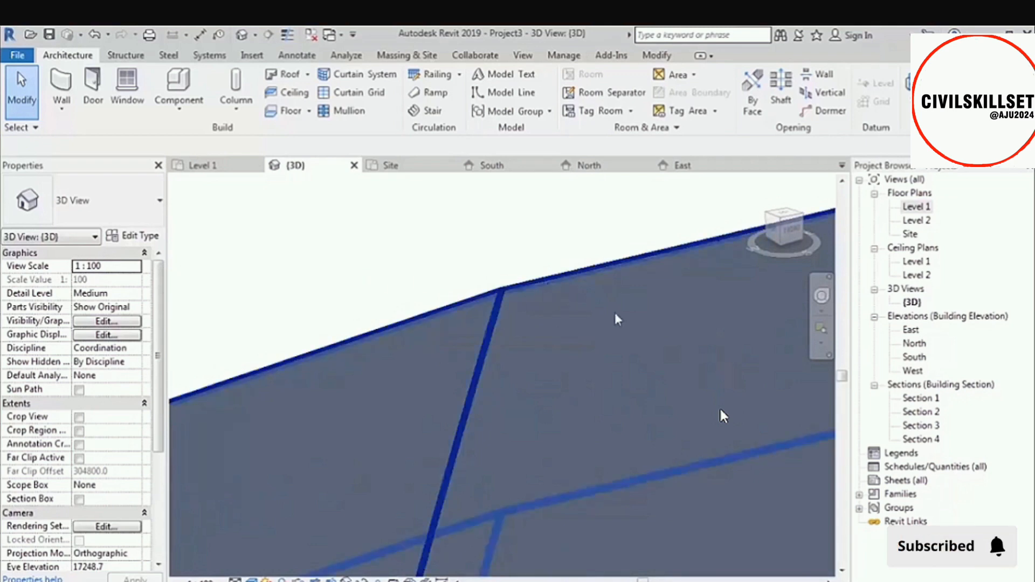
Open Section 3 and examine the line weights of the cut roof up close.
double_click(922, 425)
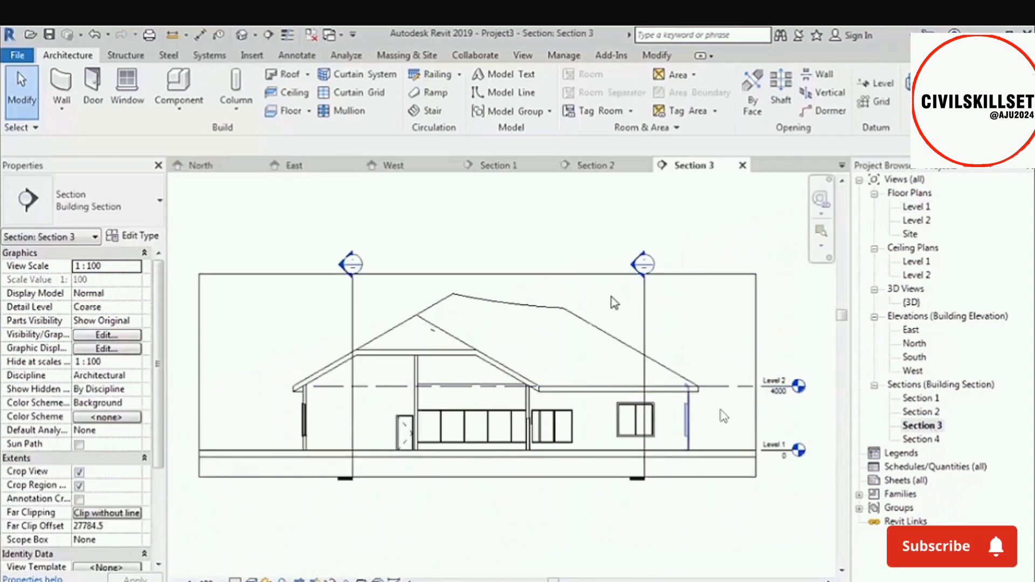
scroll(391, 363, "up", 1)
scroll(389, 358, "up", 5)
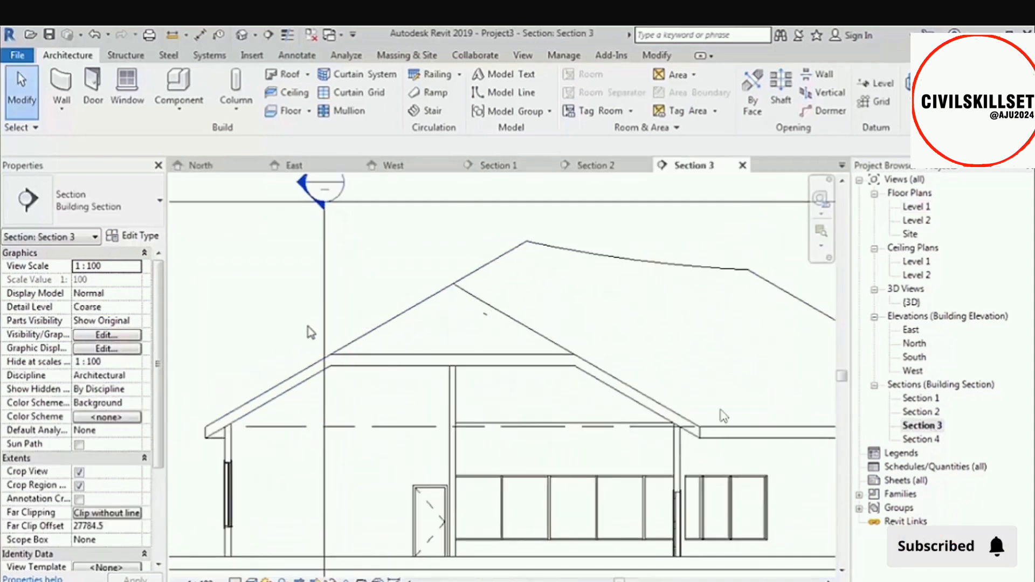
middle_click_drag(303, 419, 324, 330)
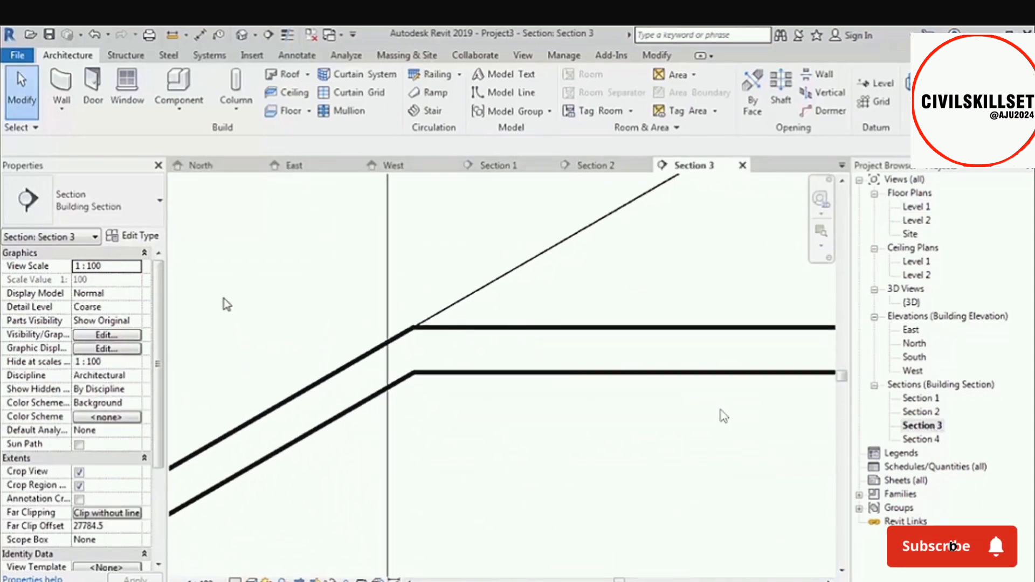
scroll(224, 298, "down", 2)
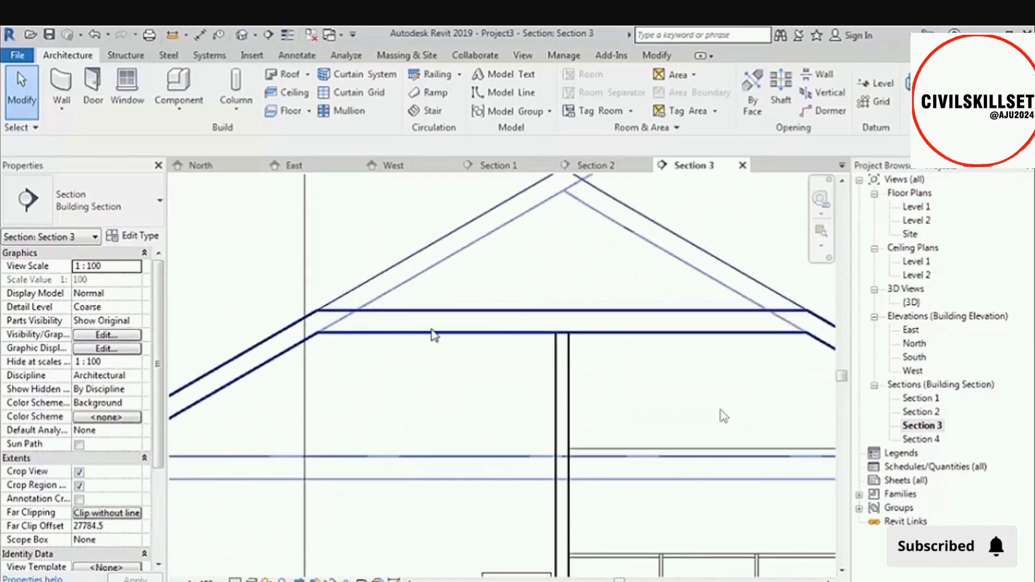
scroll(228, 267, "up", 2)
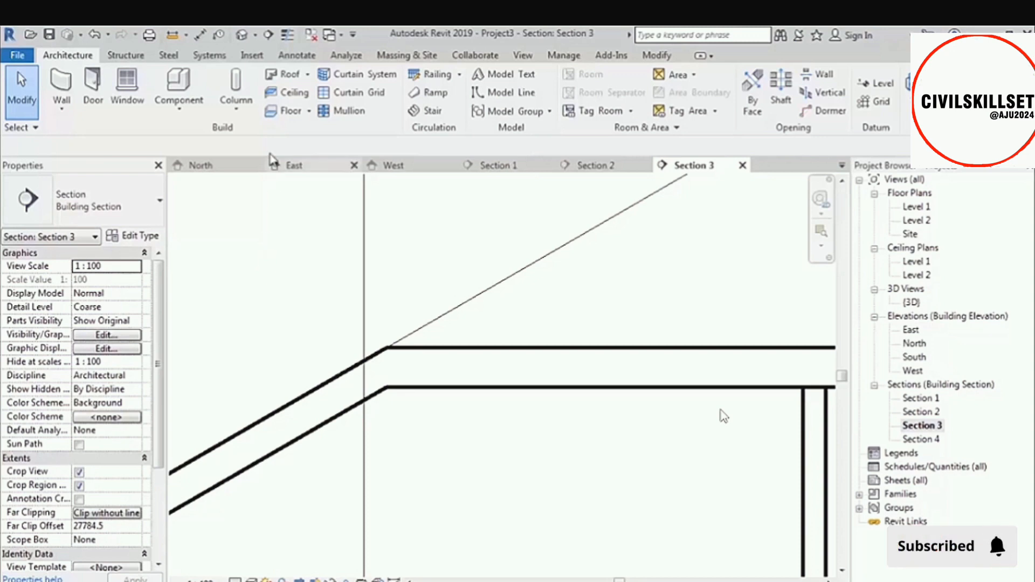
Return to the default 3D view and orbit the whole building to see it from its front-left corner.
left_click(241, 34)
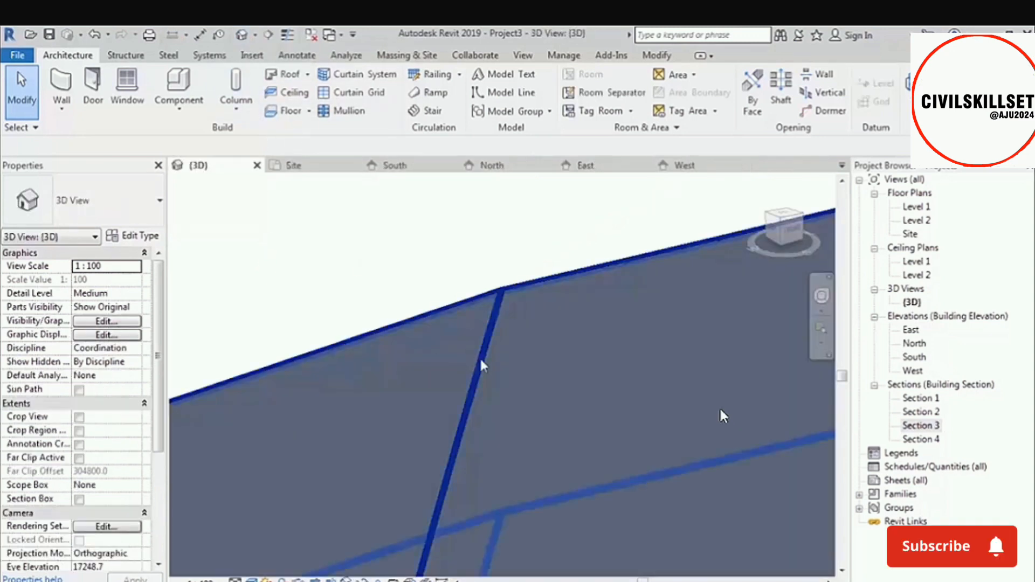
scroll(436, 264, "down", 5)
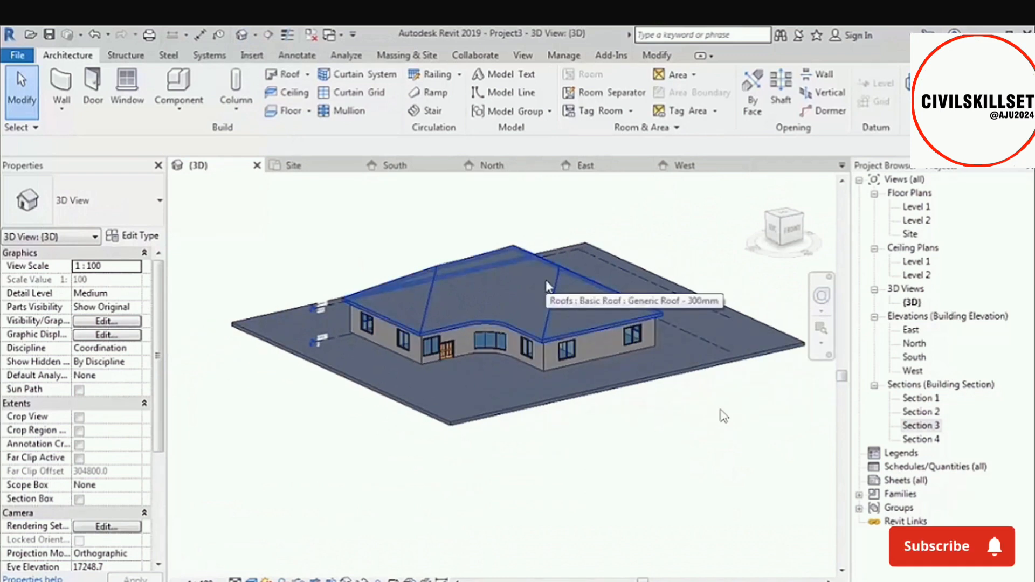
middle_click_drag(548, 286, 530, 369)
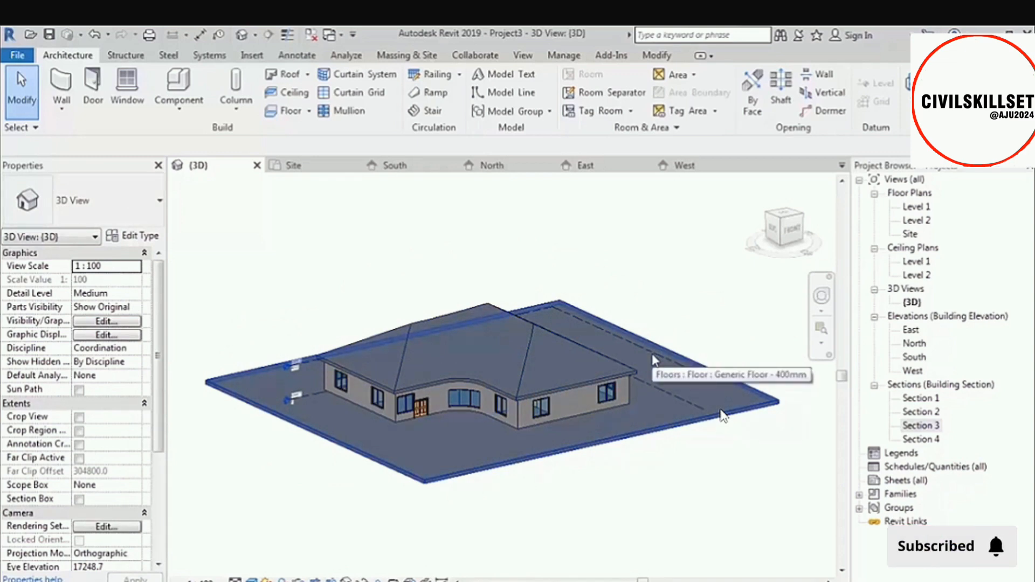
middle_click_drag(654, 357, 721, 429, "shift")
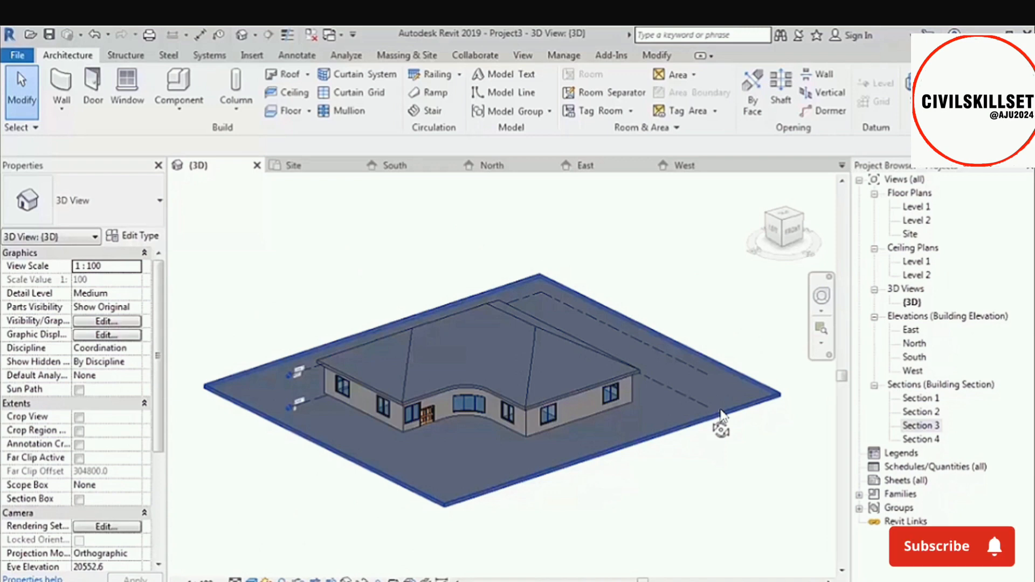
middle_click_drag(721, 429, 616, 513, "shift")
scroll(617, 513, "down", 2)
middle_click_drag(576, 469, 525, 416)
middle_click_drag(525, 417, 552, 423, "shift")
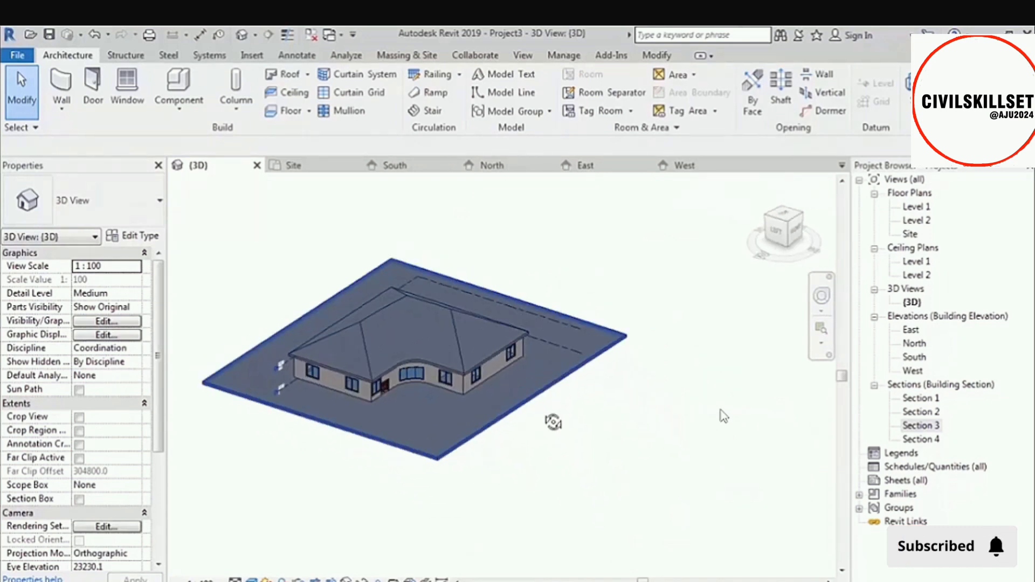
Select the entire building with its site slab and copy it about 91774 to the open area beside the original.
left_click_drag(636, 244, 190, 502)
scroll(249, 416, "down", 2)
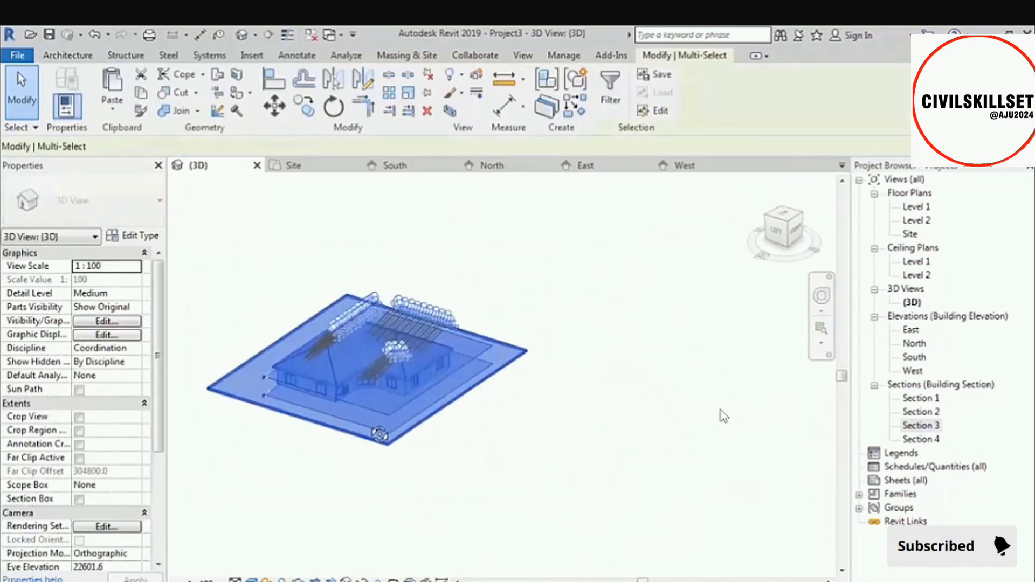
middle_click_drag(381, 432, 440, 429, "shift")
left_click(304, 106)
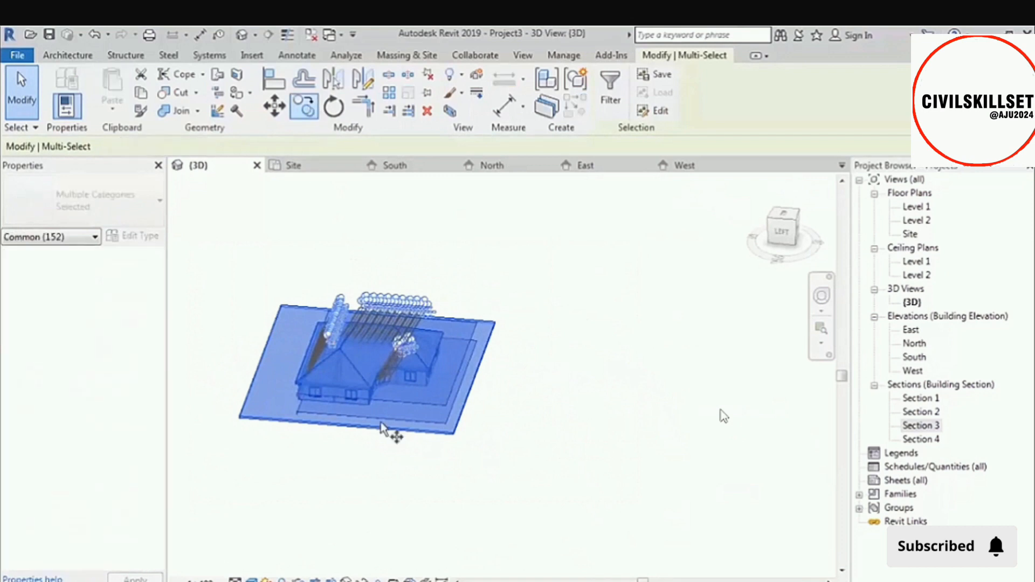
left_click(375, 460)
scroll(377, 448, "down", 2)
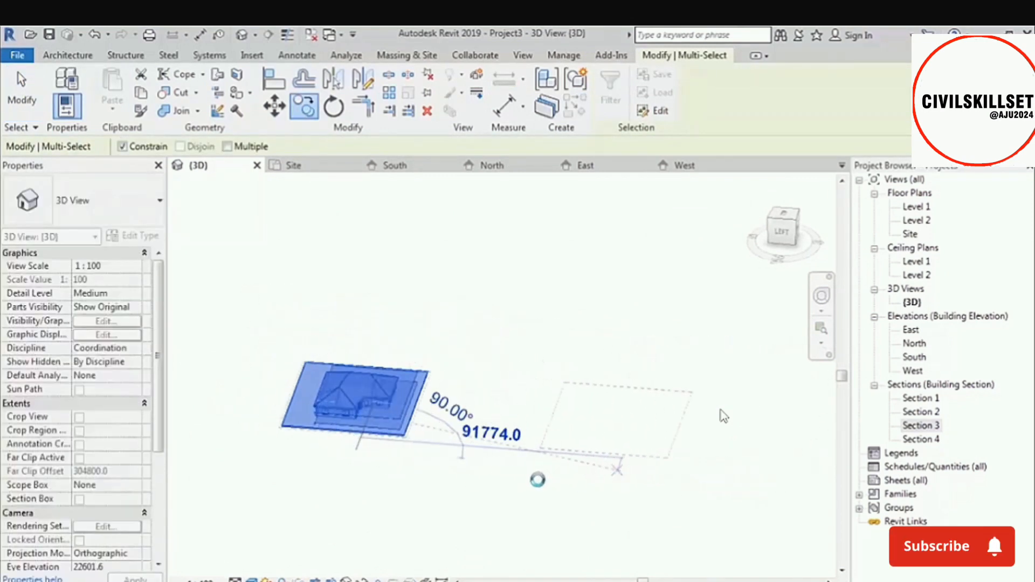
left_click(536, 478)
left_click(545, 503)
scroll(608, 472, "up", 4)
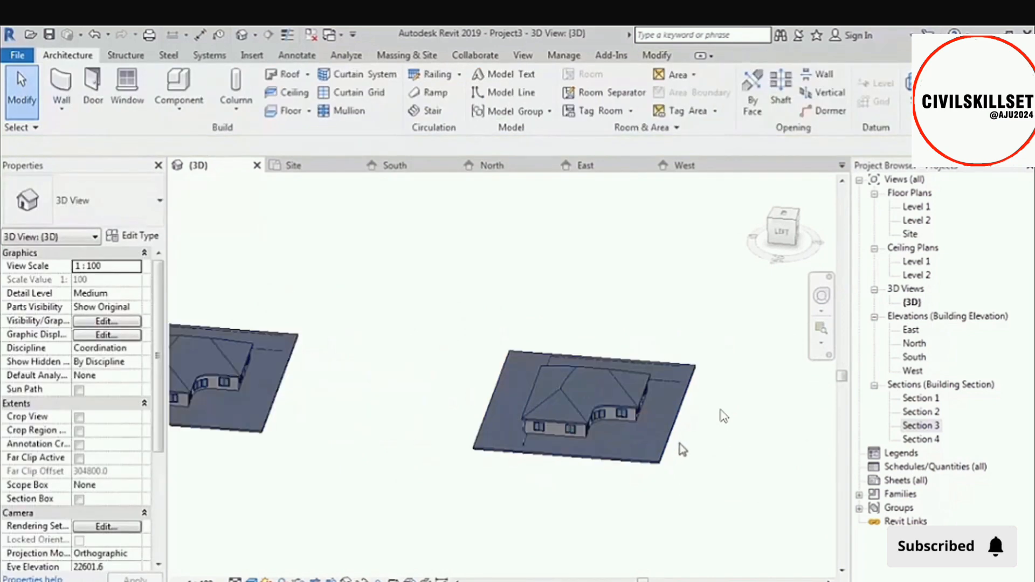
Orbit around the copied and original buildings in the 3D view to examine them from the front-left.
middle_click_drag(608, 472, 600, 419)
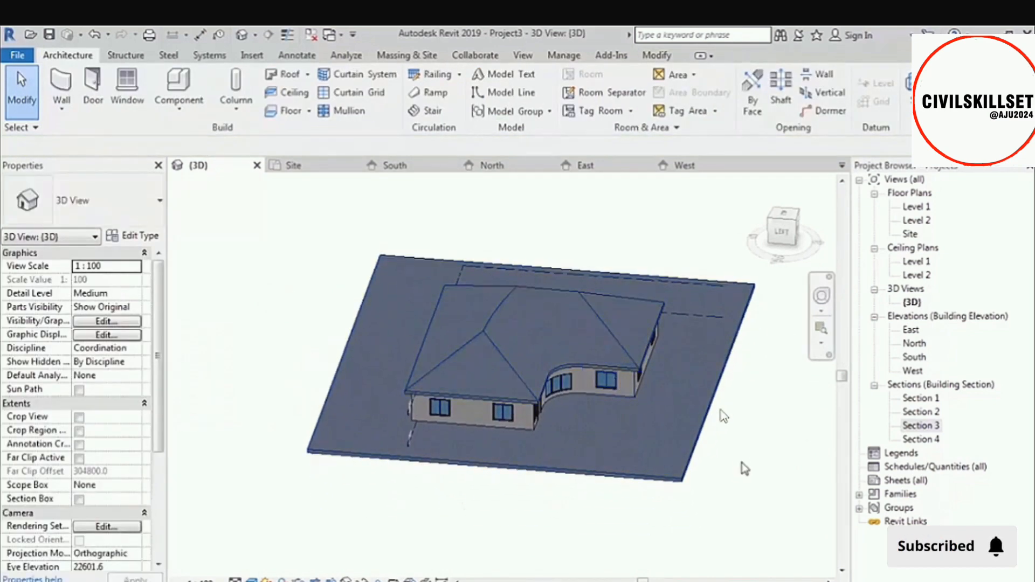
mouse_move(735, 481)
middle_mouse_down("shift")
mouse_move(606, 527)
mouse_move(458, 529)
mouse_move(716, 480)
middle_mouse_up("shift")
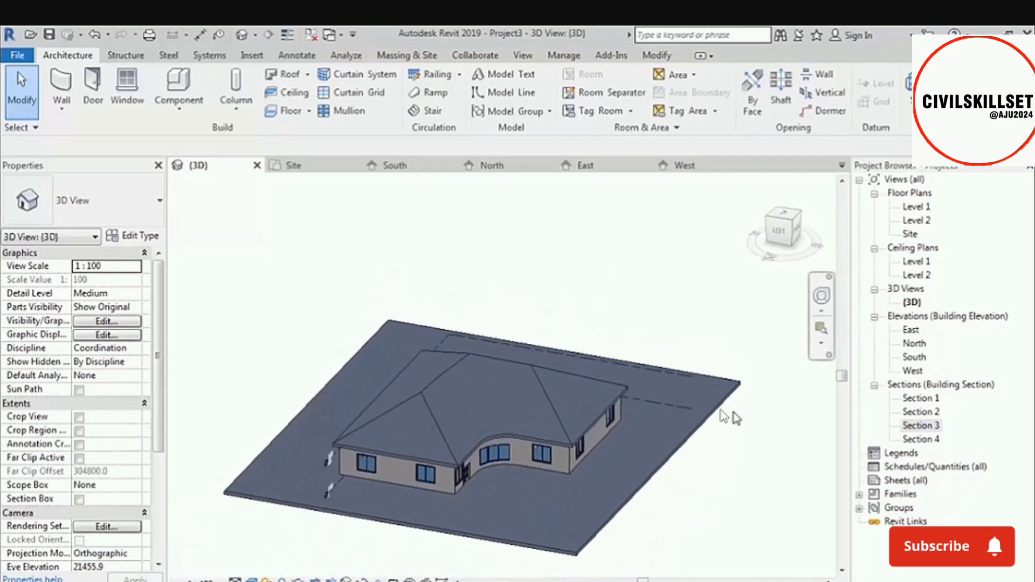
scroll(751, 404, "down", 3)
scroll(752, 405, "down", 1)
scroll(418, 371, "up", 3)
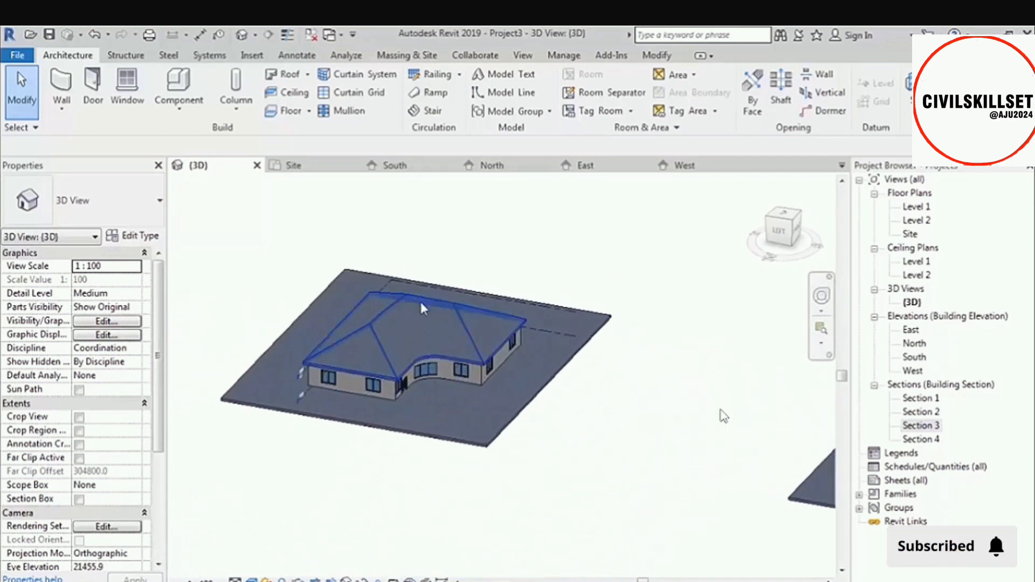
mouse_move(527, 405)
middle_mouse_down("shift")
mouse_move(549, 406)
mouse_move(527, 414)
middle_mouse_up("shift")
scroll(271, 367, "down", 5)
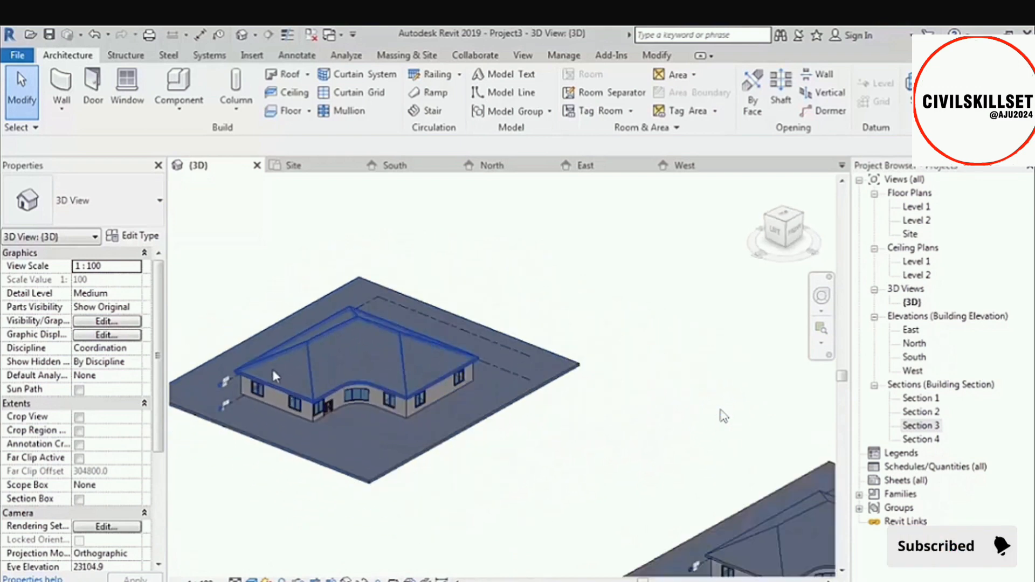
scroll(470, 463, "up", 3)
scroll(456, 433, "up", 2)
middle_click_drag(448, 462, 402, 474, "shift")
scroll(422, 475, "down", 2)
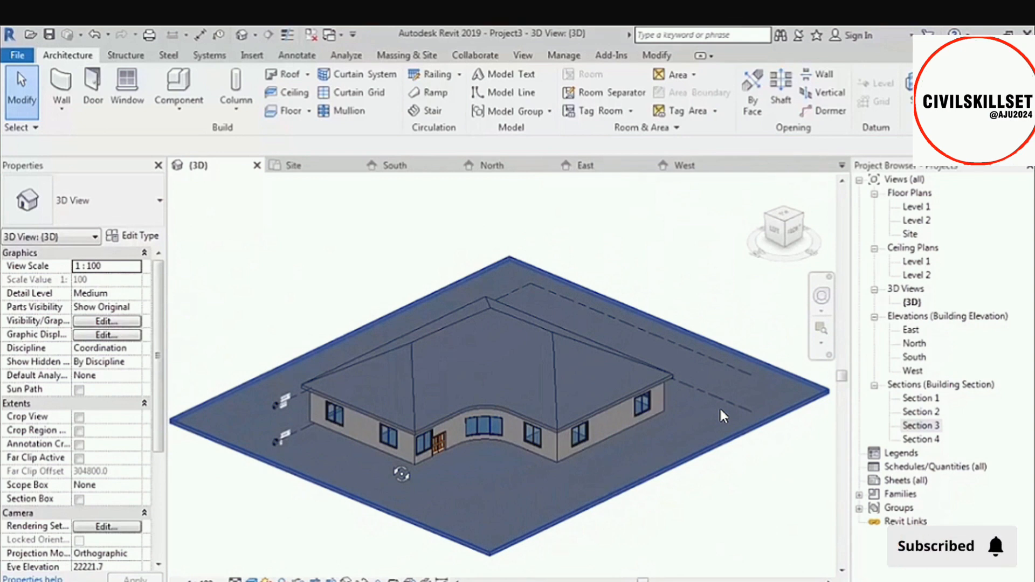
scroll(406, 440, "up", 3)
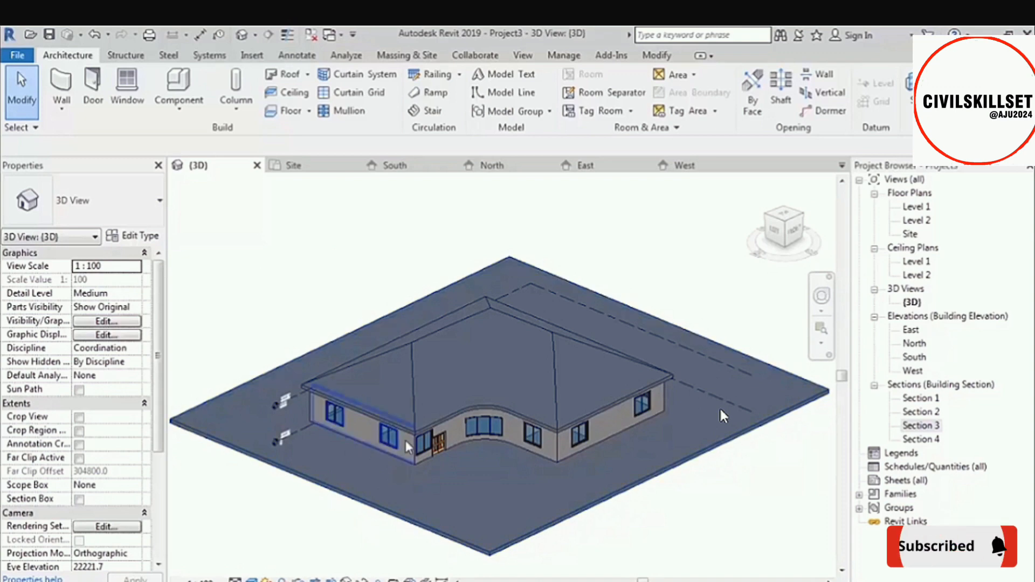
Select the front double door, inspect the front corner, select the short wall beside the curved facade, and clear the selection.
left_click(455, 444)
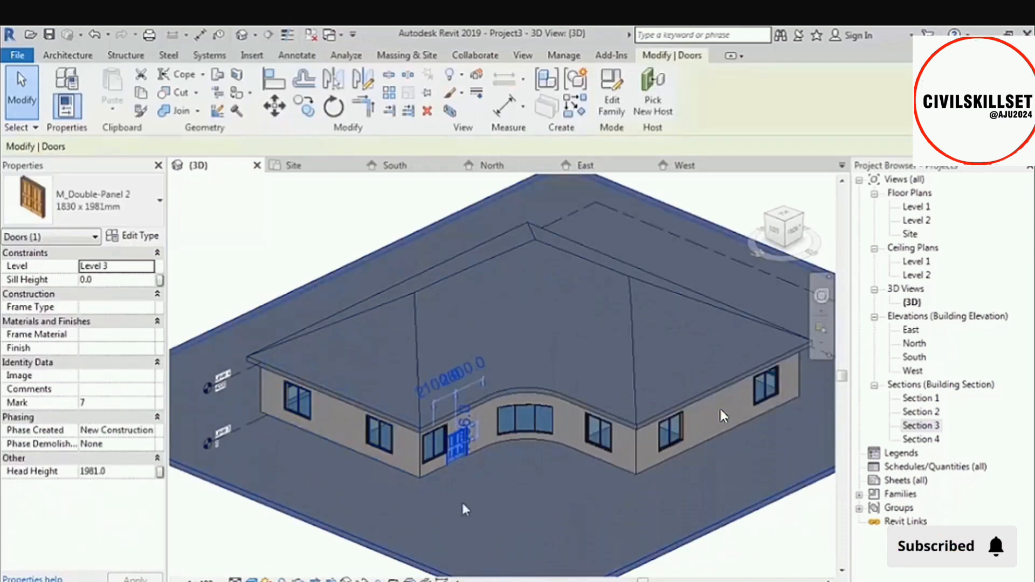
scroll(489, 377, "down", 6)
middle_click_drag(396, 493, 362, 485, "shift")
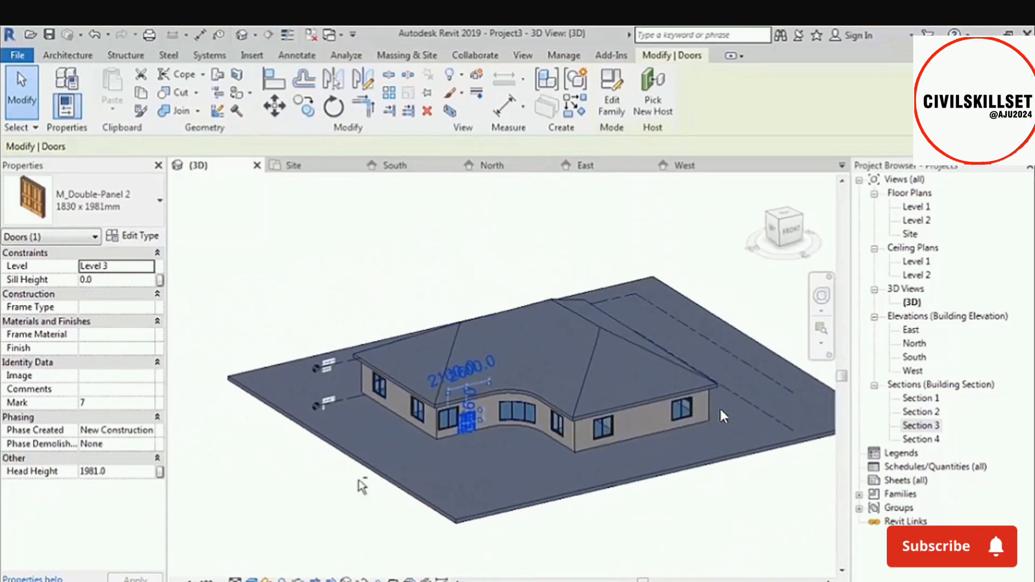
left_click(334, 505)
scroll(639, 407, "down", 4)
scroll(449, 289, "up", 6)
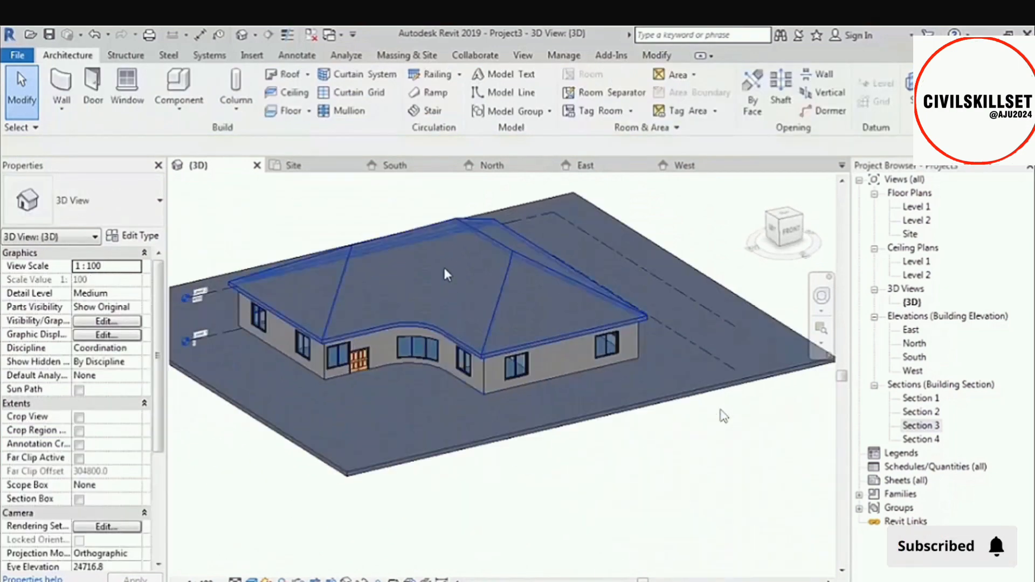
middle_click_drag(405, 344, 395, 380, "shift")
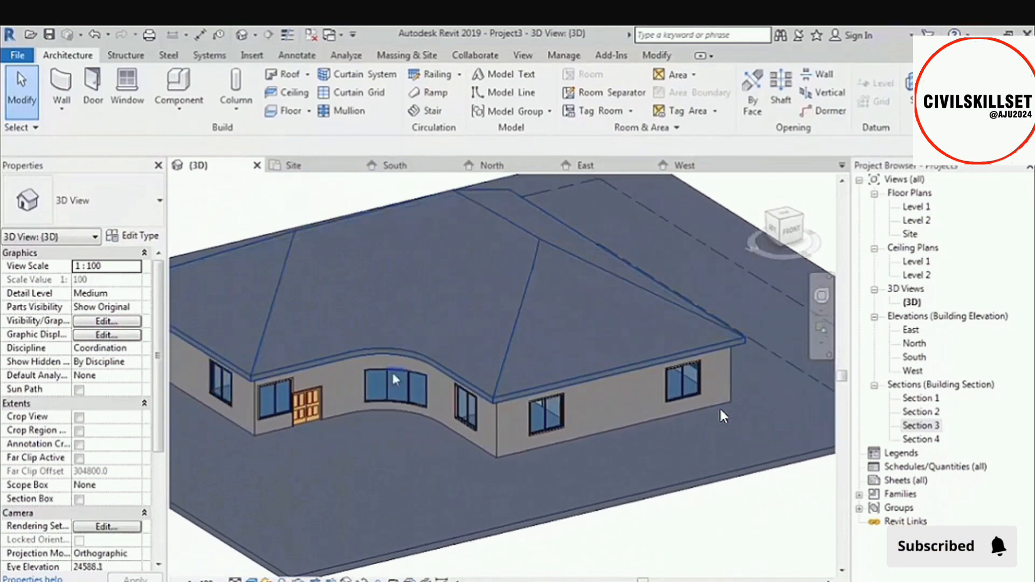
left_click(460, 397)
middle_click_drag(461, 397, 387, 372, "shift")
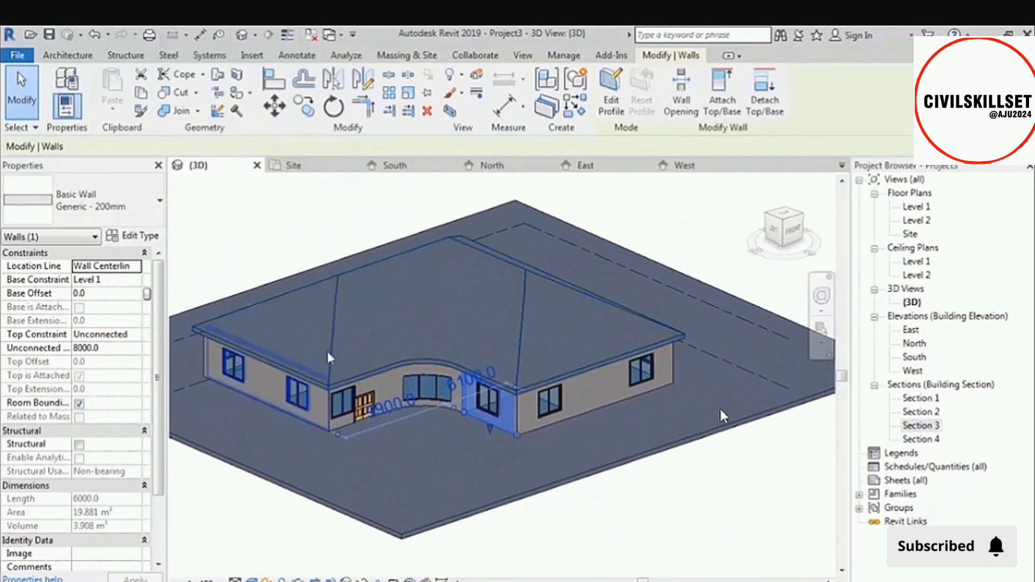
left_click(346, 223)
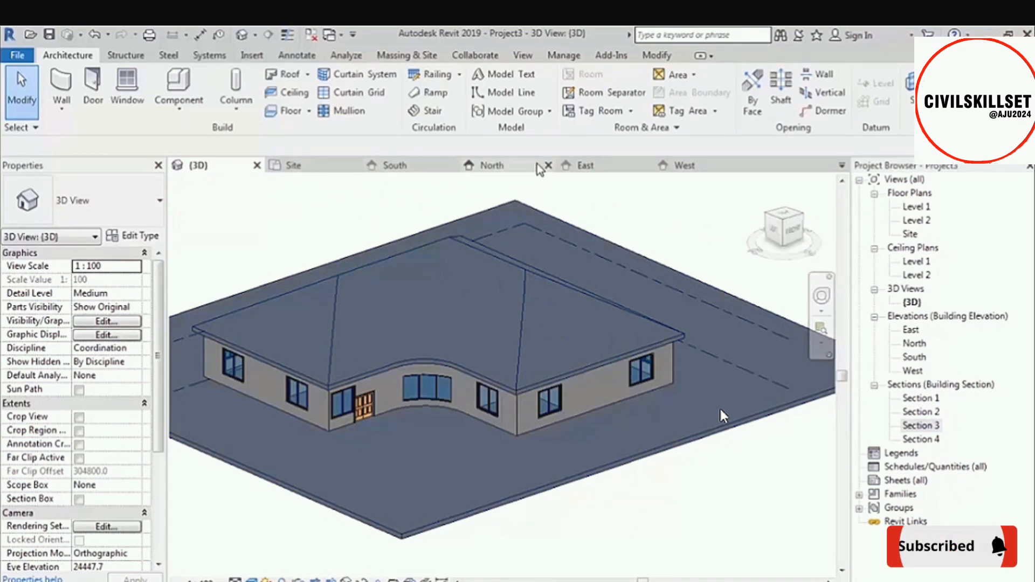
Open the Level 1 and Level 2 floor plans and the East, North, South and West elevations.
double_click(917, 207)
left_click(924, 220)
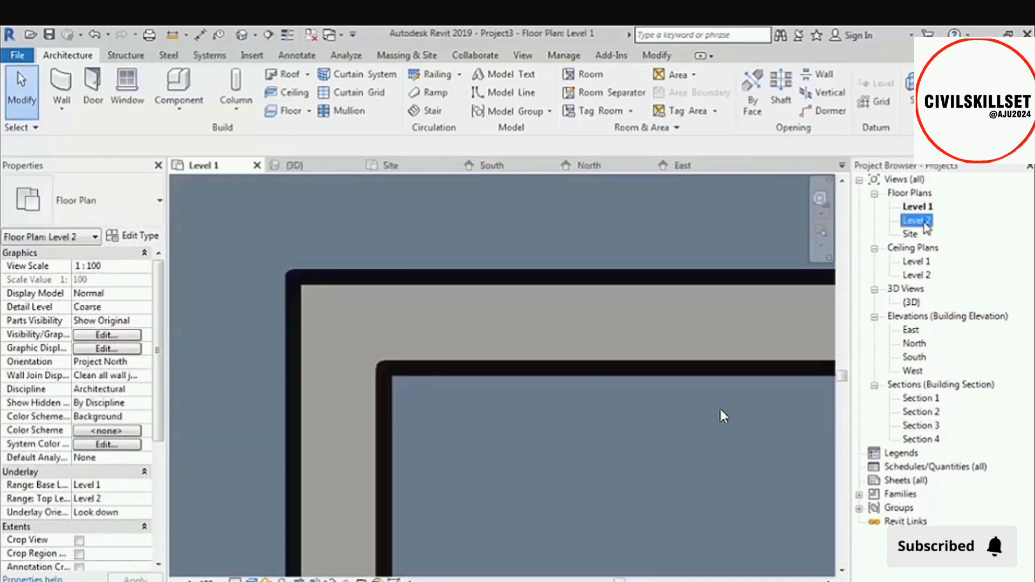
double_click(922, 221)
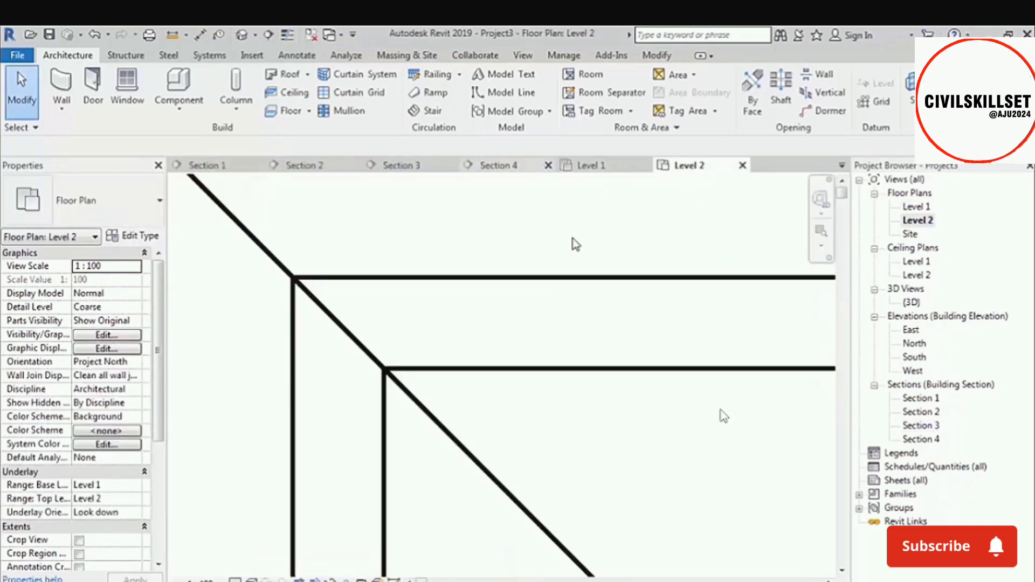
double_click(912, 330)
double_click(915, 344)
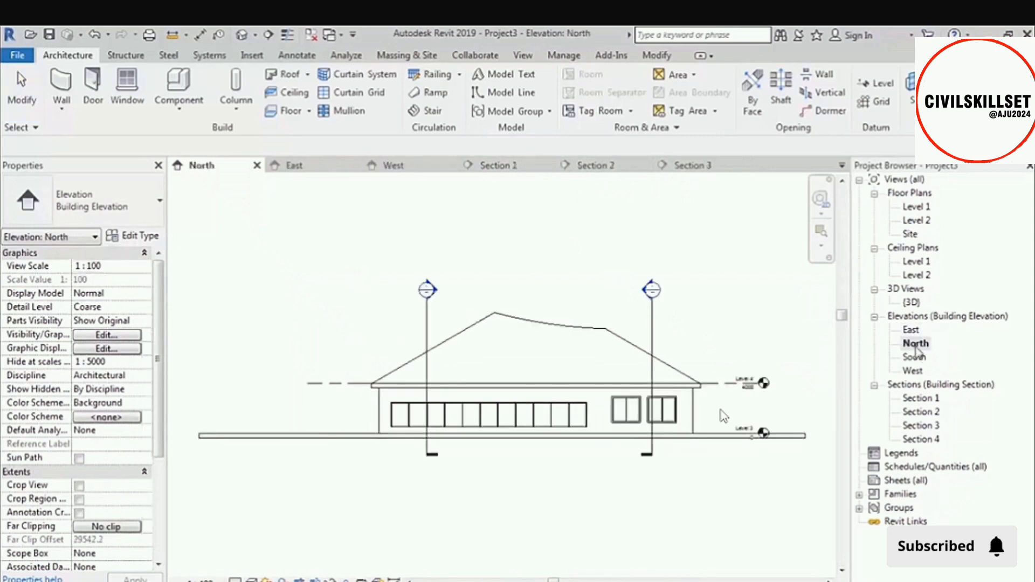
double_click(915, 357)
double_click(914, 371)
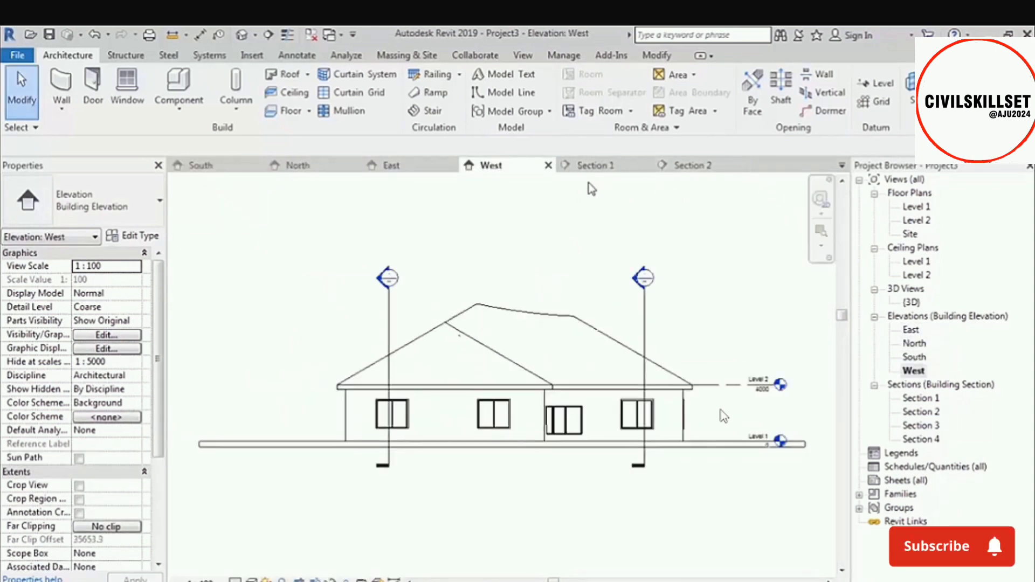
Open Sections 1 through 4 and review the list of all open views.
double_click(921, 398)
double_click(921, 411)
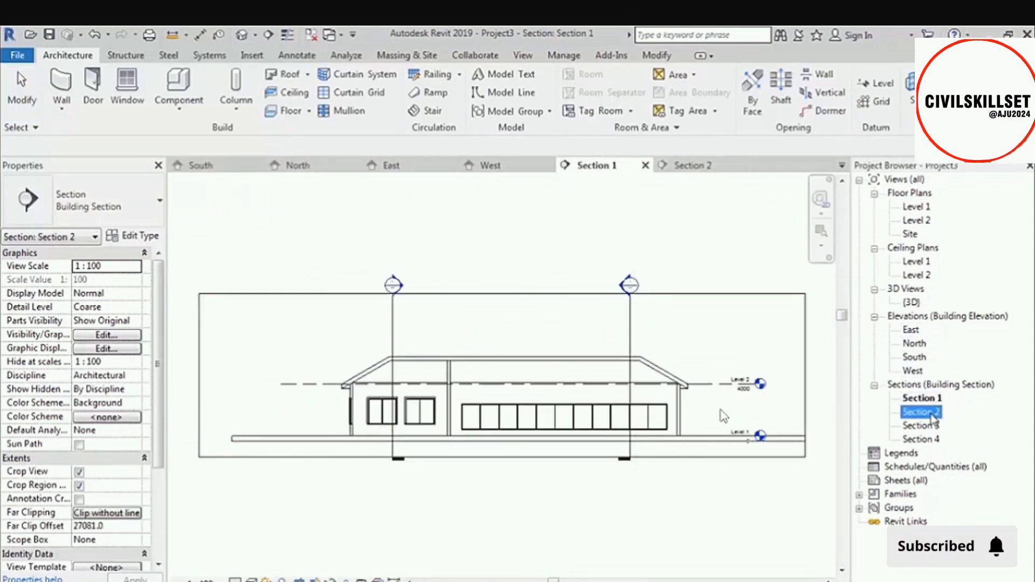
double_click(922, 426)
double_click(923, 439)
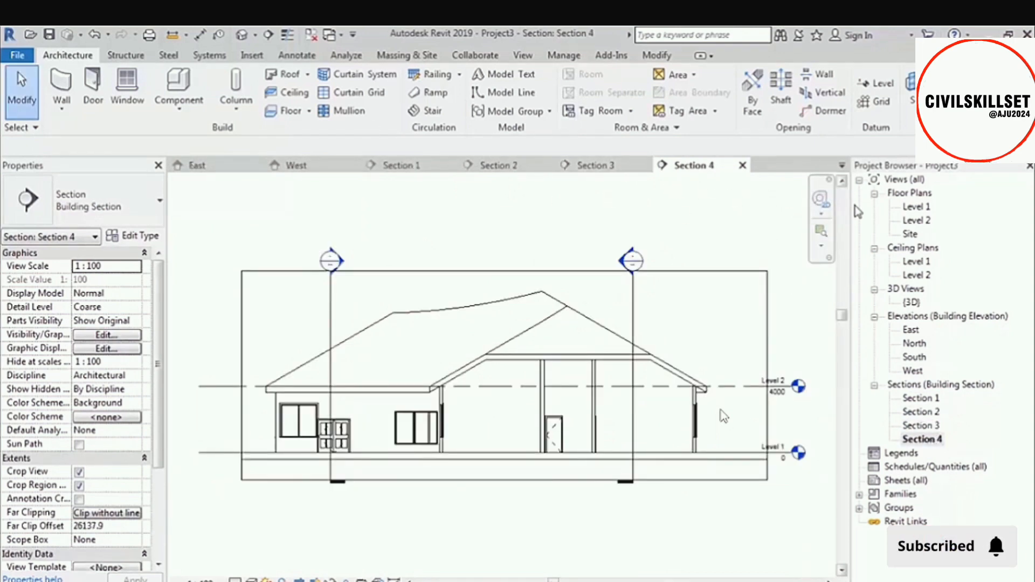
left_click(842, 165)
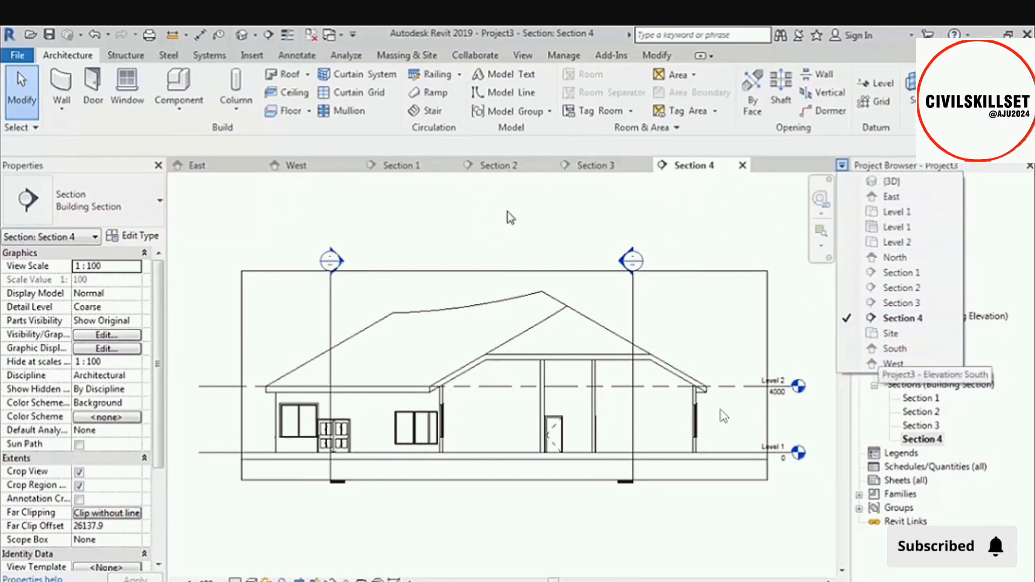
left_click(485, 214)
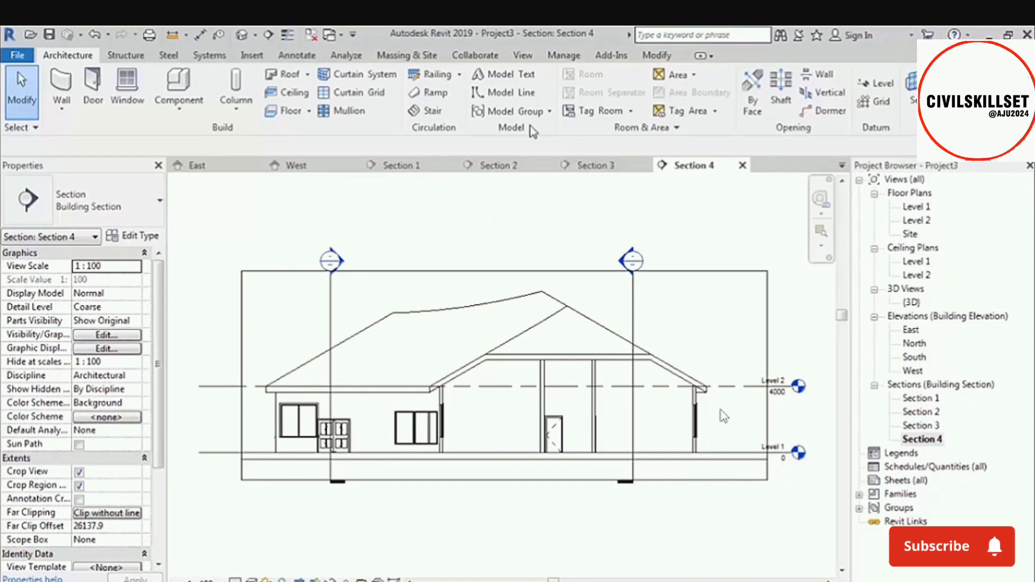
Tile all open views in the drawing area and zoom every view to fit its window.
left_click(522, 55)
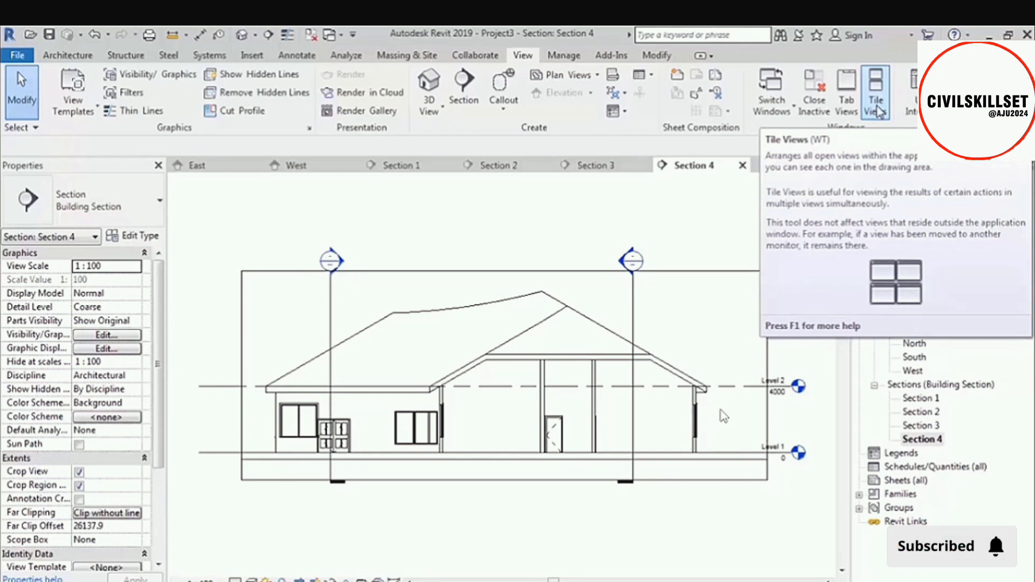
left_click(876, 107)
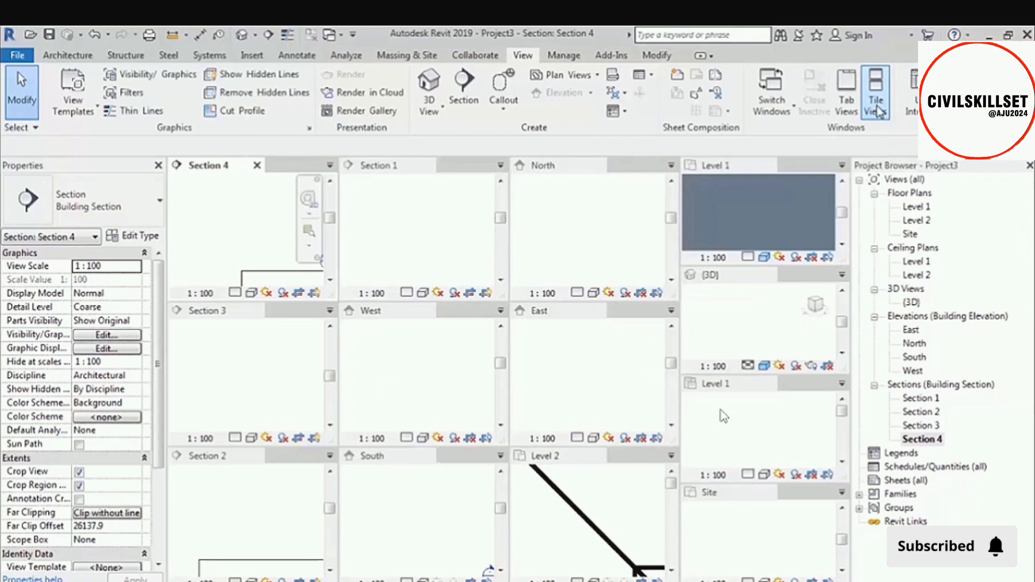
left_click(616, 223)
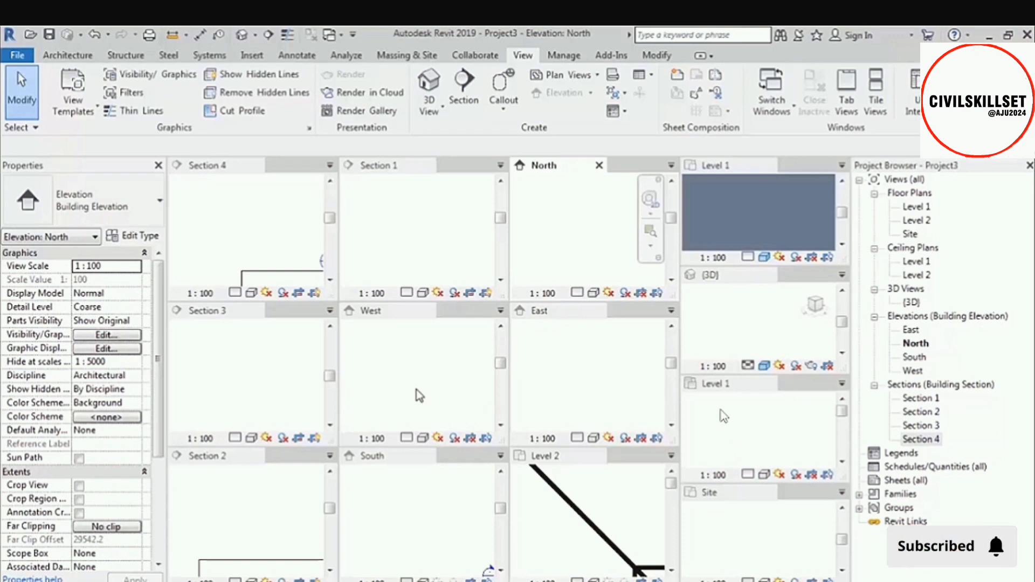
key("z")
key("a")
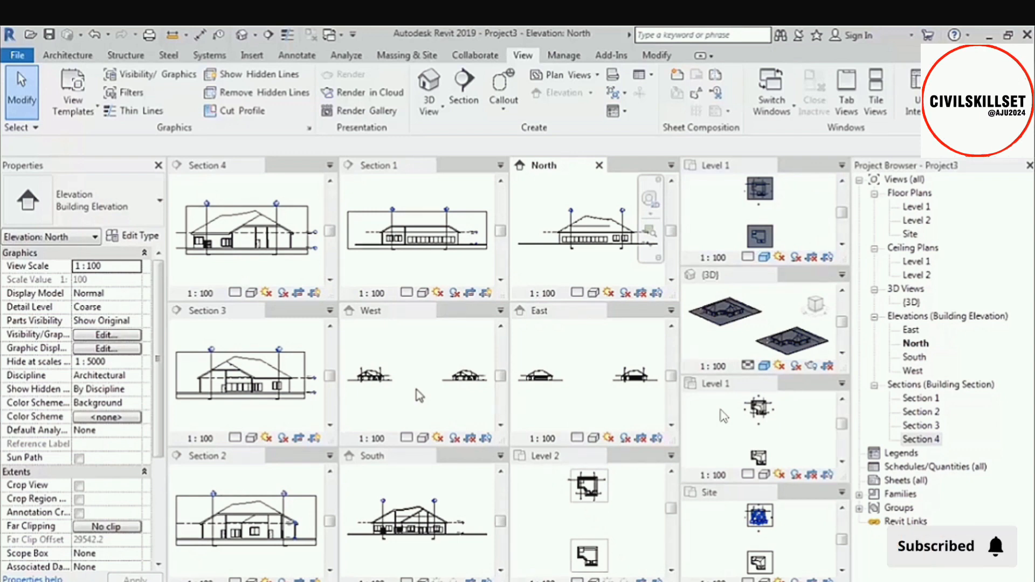
Select the entire copied building in the tiled 3D view and delete it with its dependent elements.
left_click(748, 292)
middle_click_drag(815, 328, 765, 312)
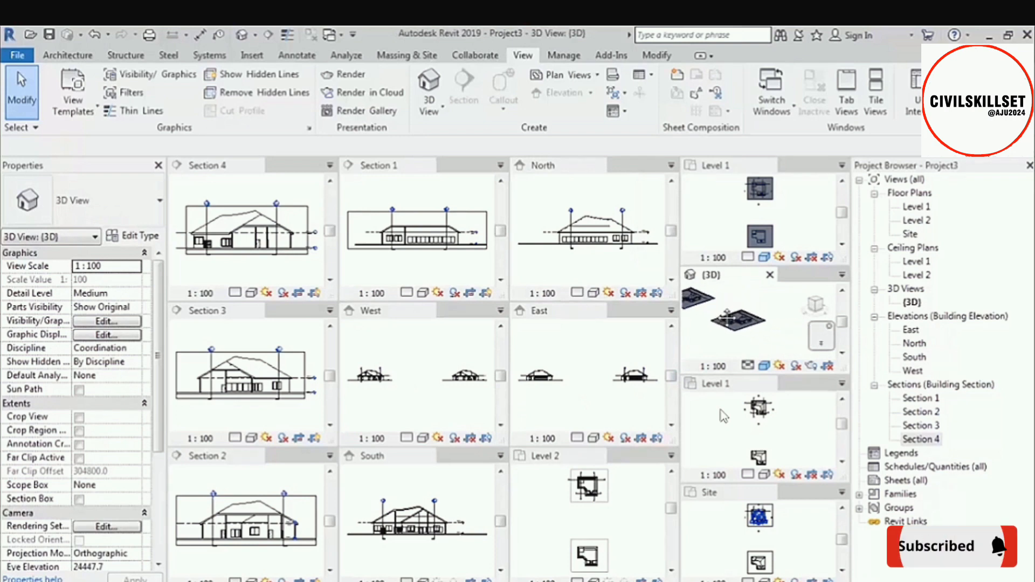
left_click_drag(723, 339, 723, 340)
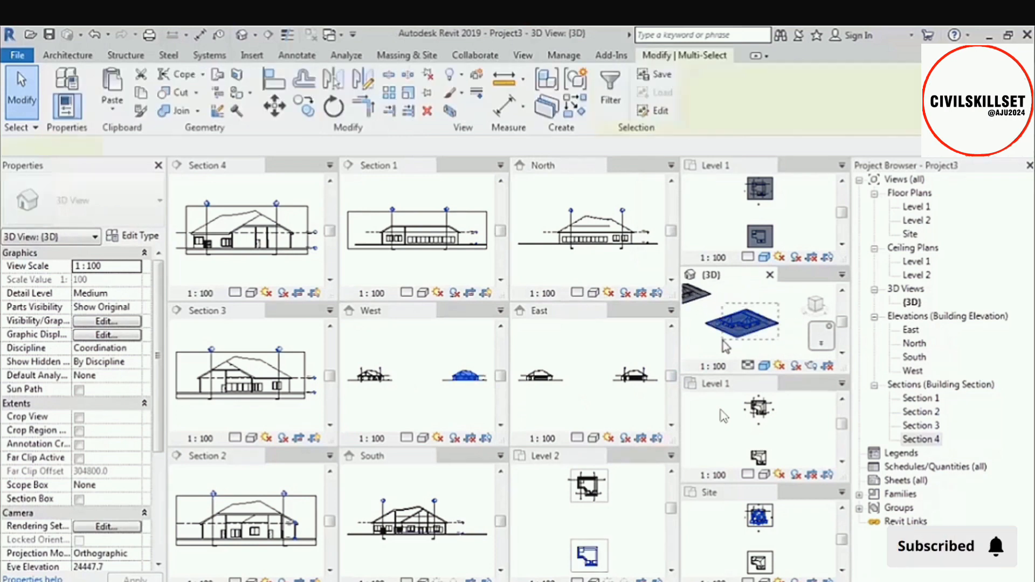
key("Delete")
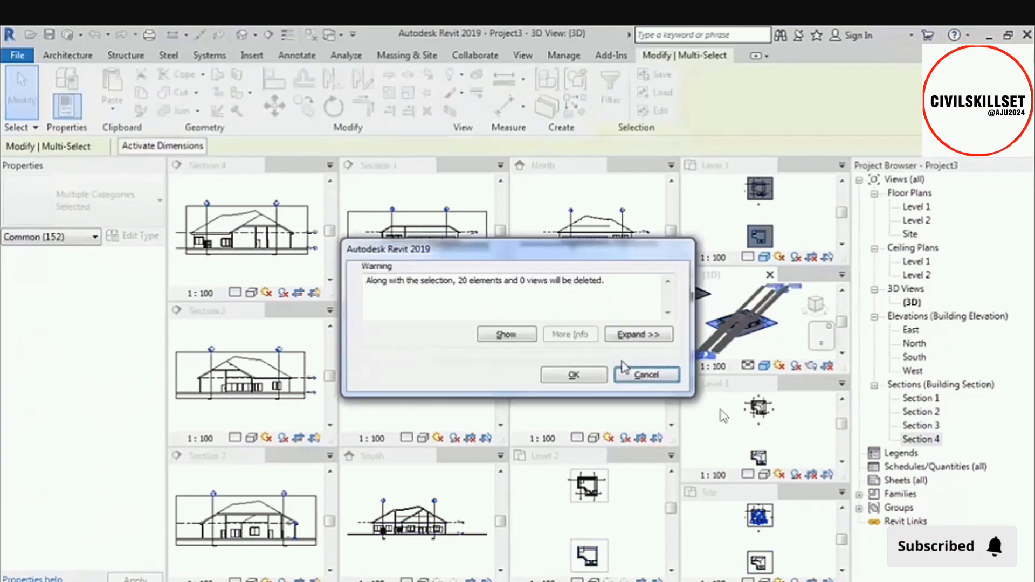
left_click(591, 378)
Zoom out the tiled East elevation and fit it back to its window, and zoom out the West elevation.
left_click(461, 380)
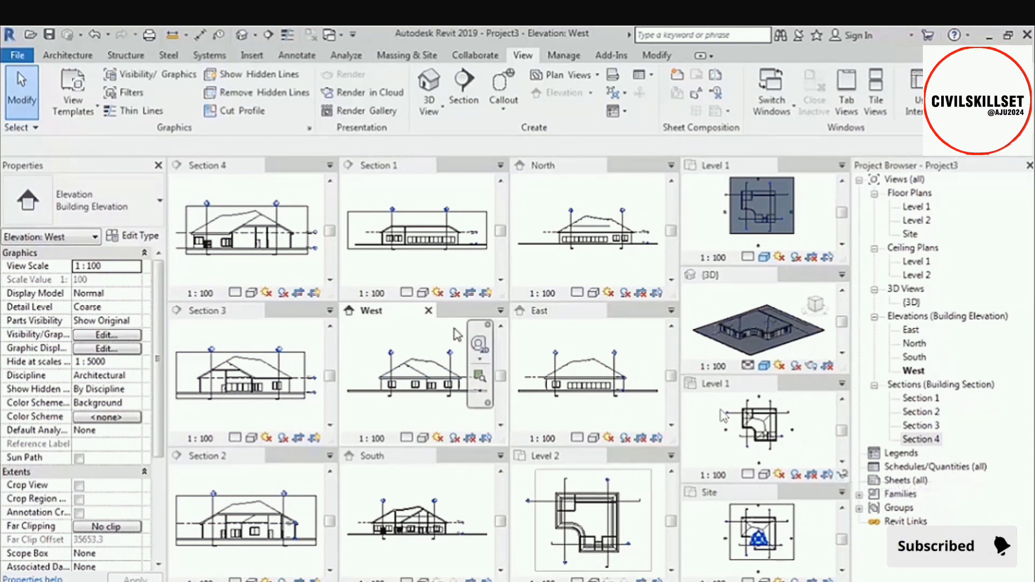
left_click(541, 340)
scroll(542, 341, "down", 5)
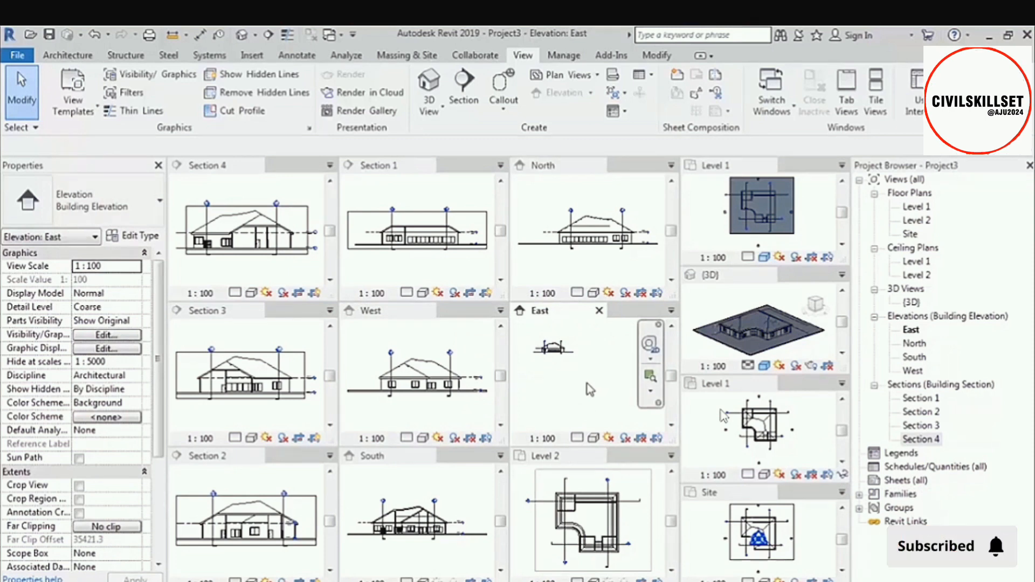
key("z")
key("e")
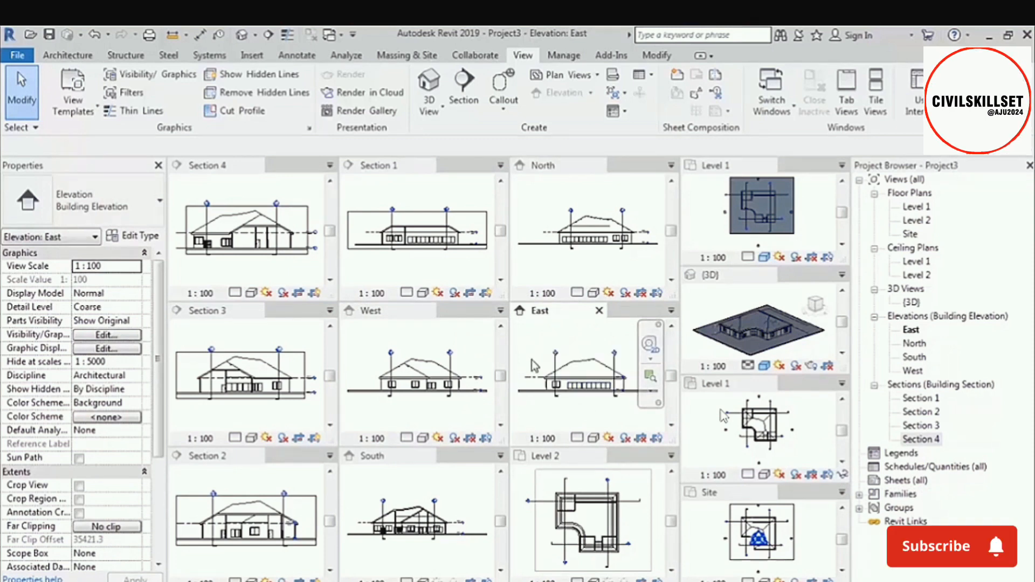
left_click(431, 356)
scroll(431, 353, "down", 4)
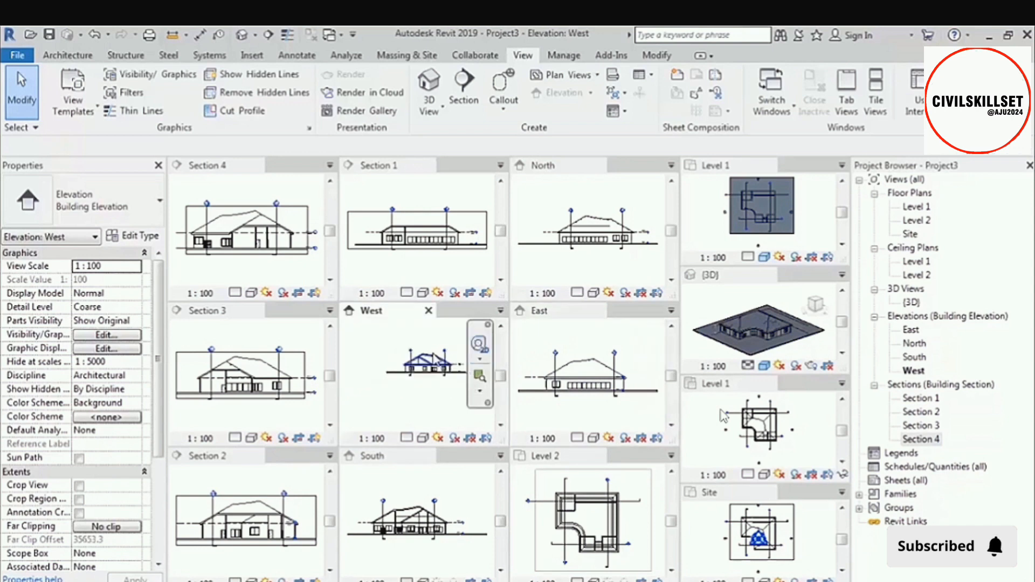
Zoom out the tiled Section 1 view and the North and East elevations.
left_click(463, 198)
scroll(462, 198, "down", 5)
left_click(550, 205)
scroll(550, 204, "down", 3)
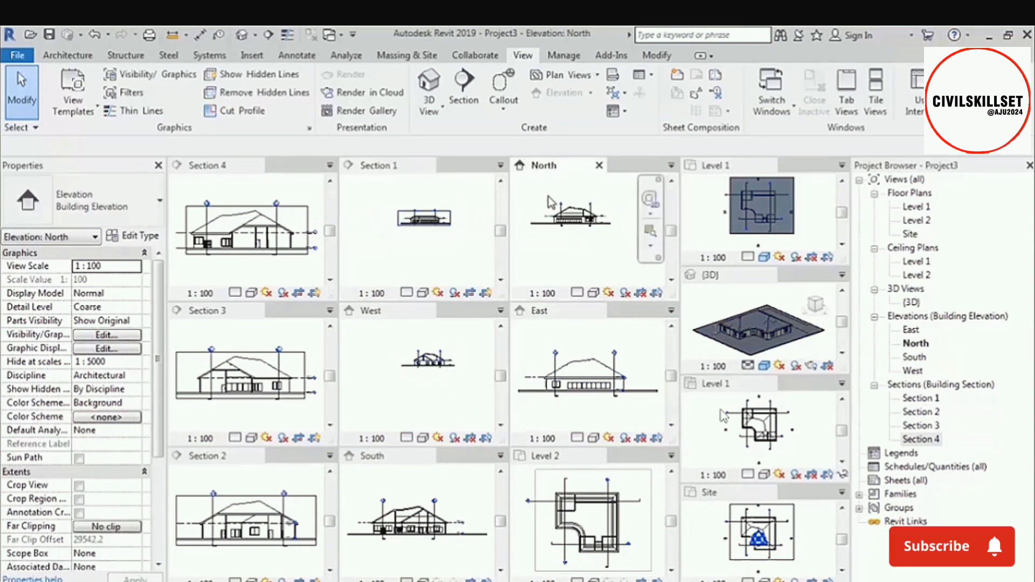
left_click(547, 335)
scroll(549, 345, "down", 4)
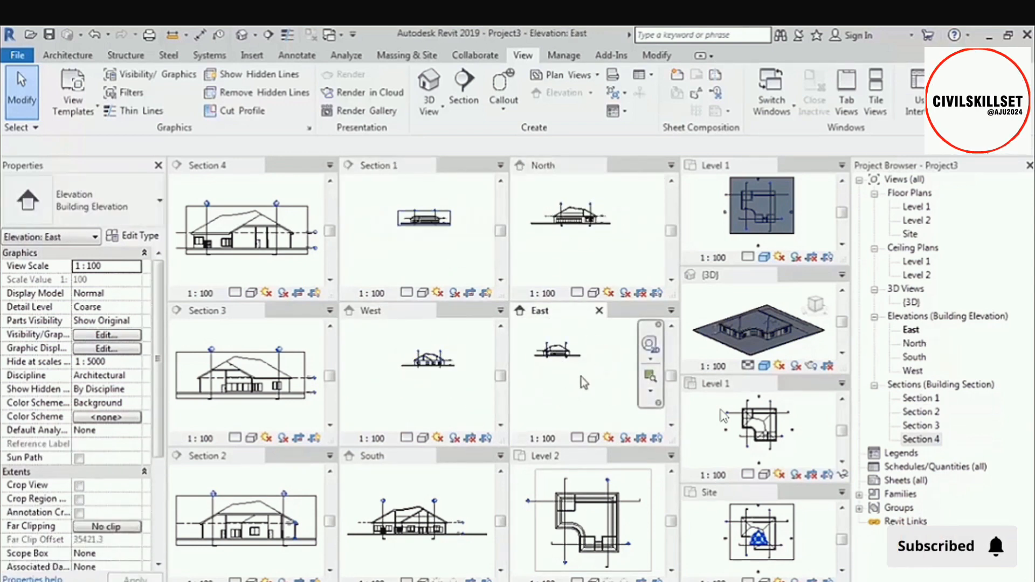
Fit the East, West, Section 1 and North views back to their tiled windows.
scroll(585, 383, "up", 3)
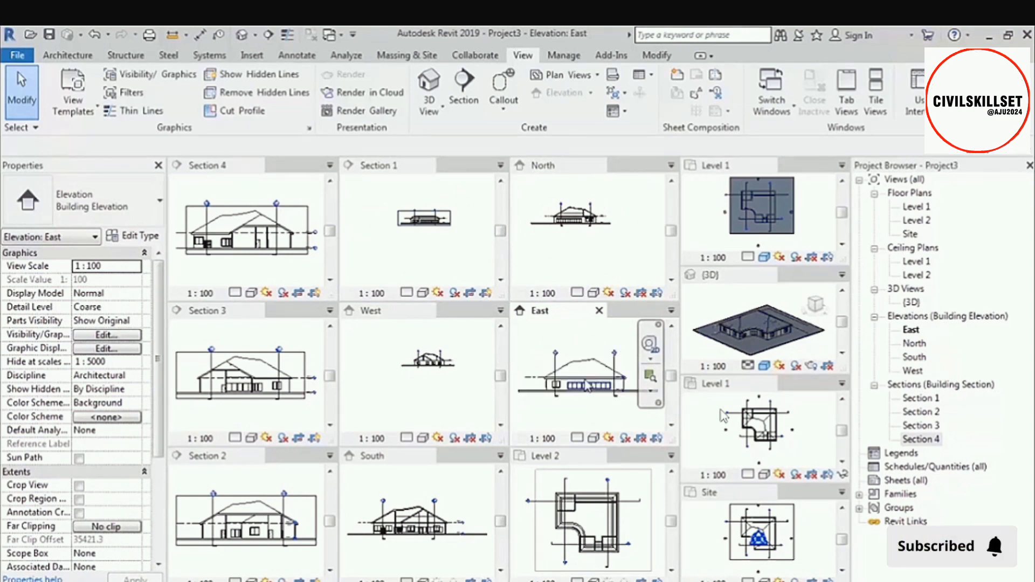
left_click(477, 385)
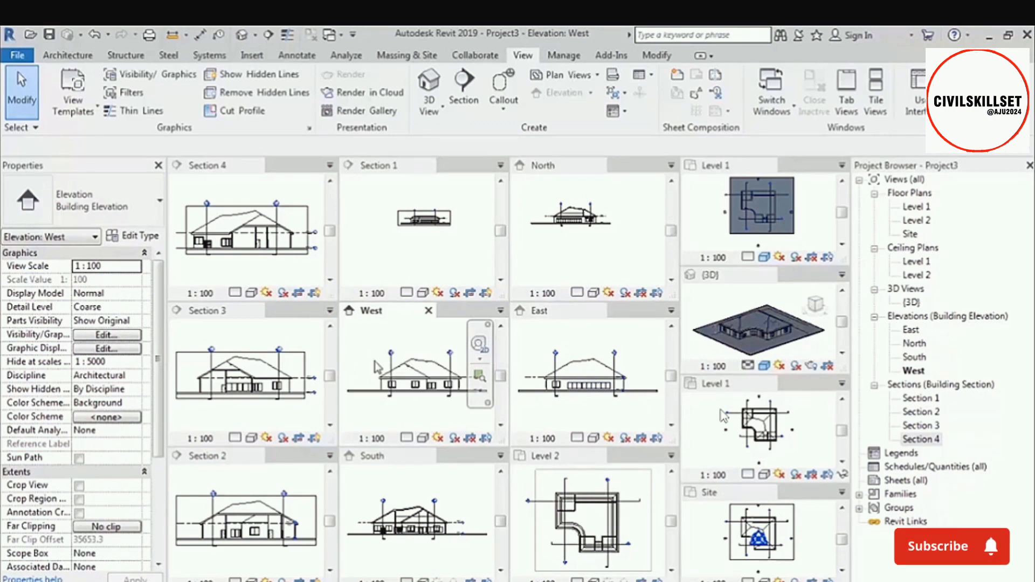
left_click(375, 261)
left_click(582, 250)
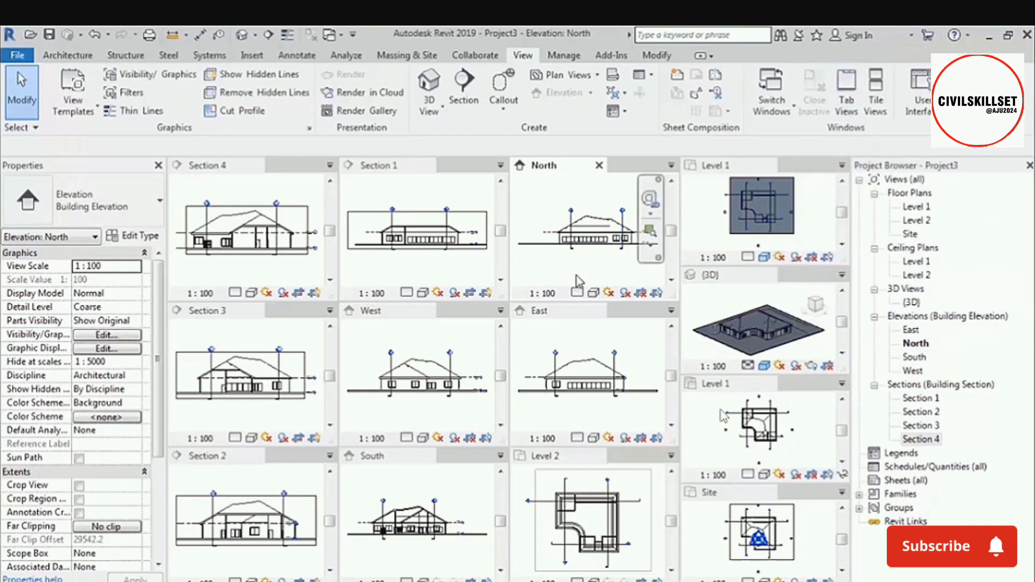
Switch the tiled views to tabbed display with North active and close all inactive views.
key("t")
key("w")
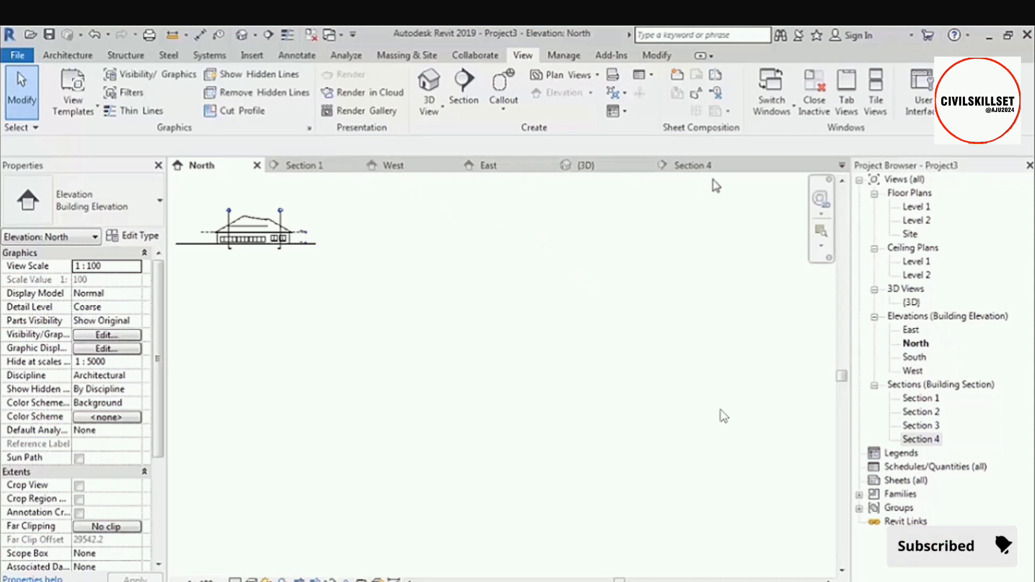
middle_click_drag(375, 269, 491, 327)
scroll(390, 296, "up", 5)
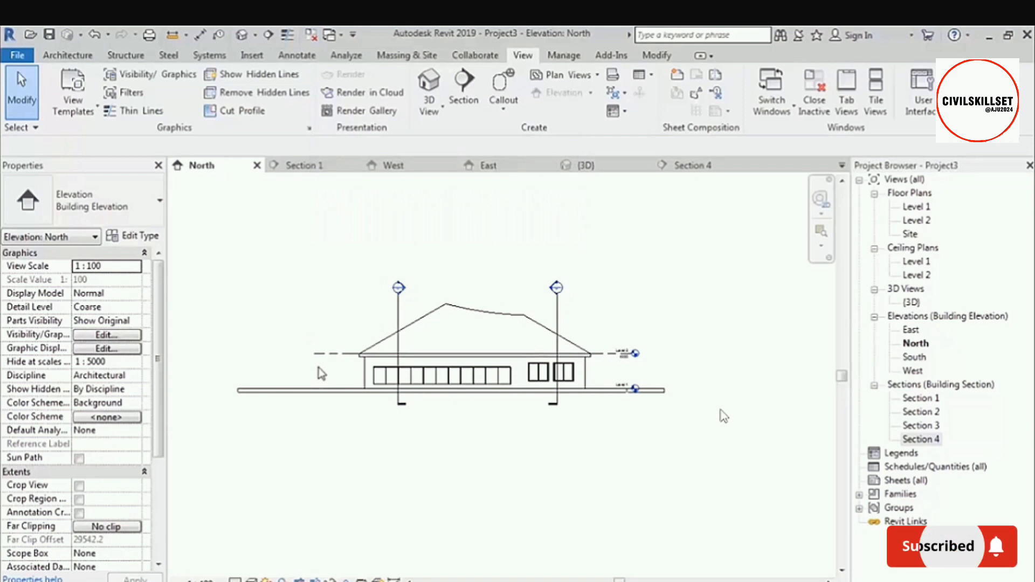
left_click(312, 35)
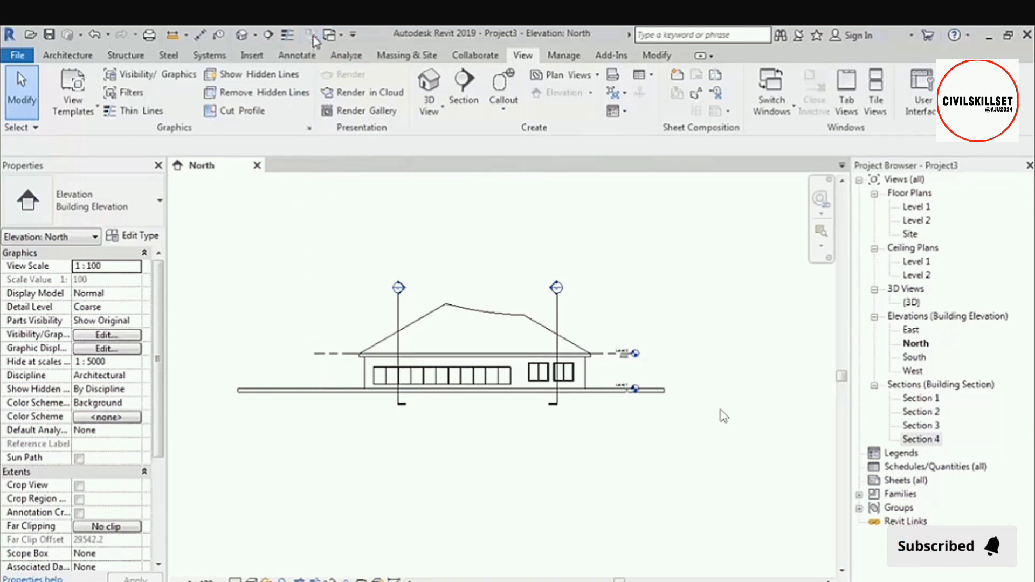
Open the Level 1 and Level 2 floor plans and Sections 1 to 4, and close every view except Level 1.
double_click(916, 208)
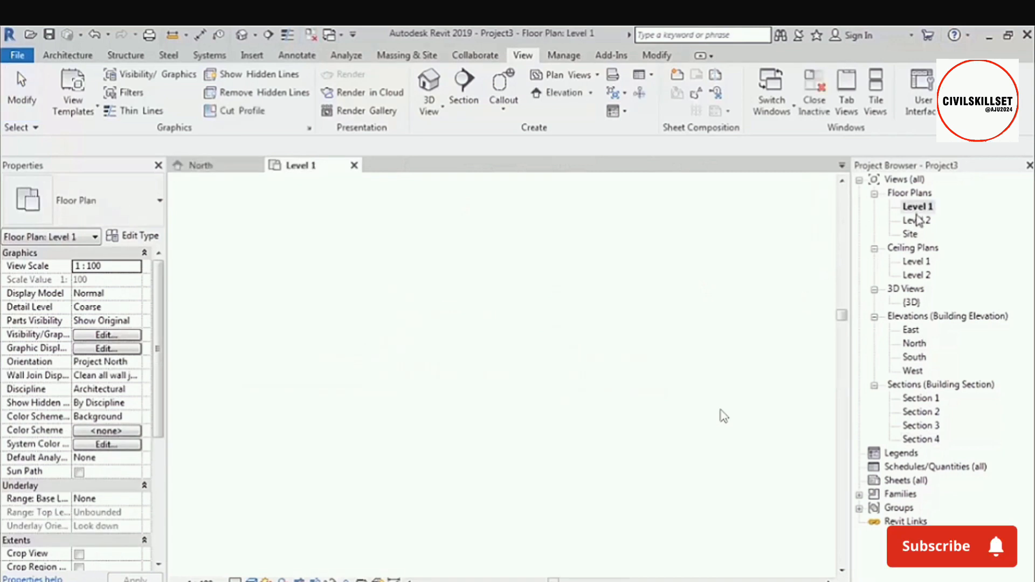
double_click(918, 220)
double_click(920, 398)
double_click(921, 411)
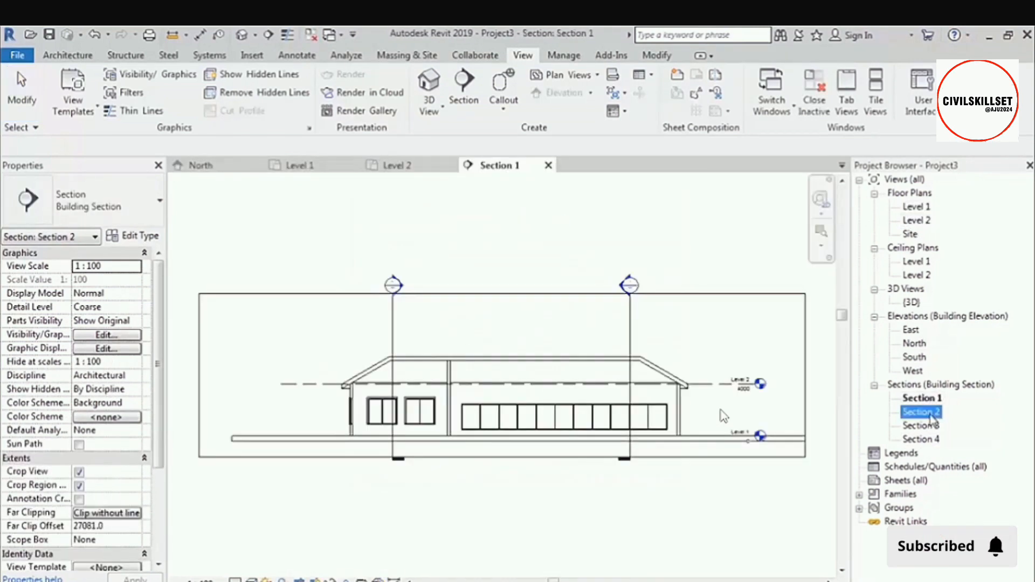
double_click(921, 426)
double_click(922, 439)
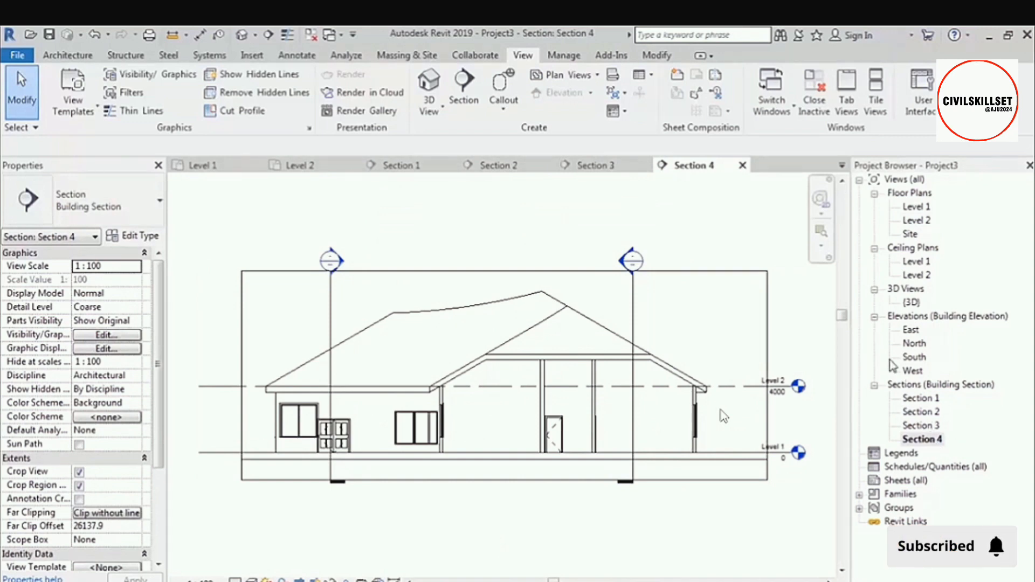
left_click(220, 168)
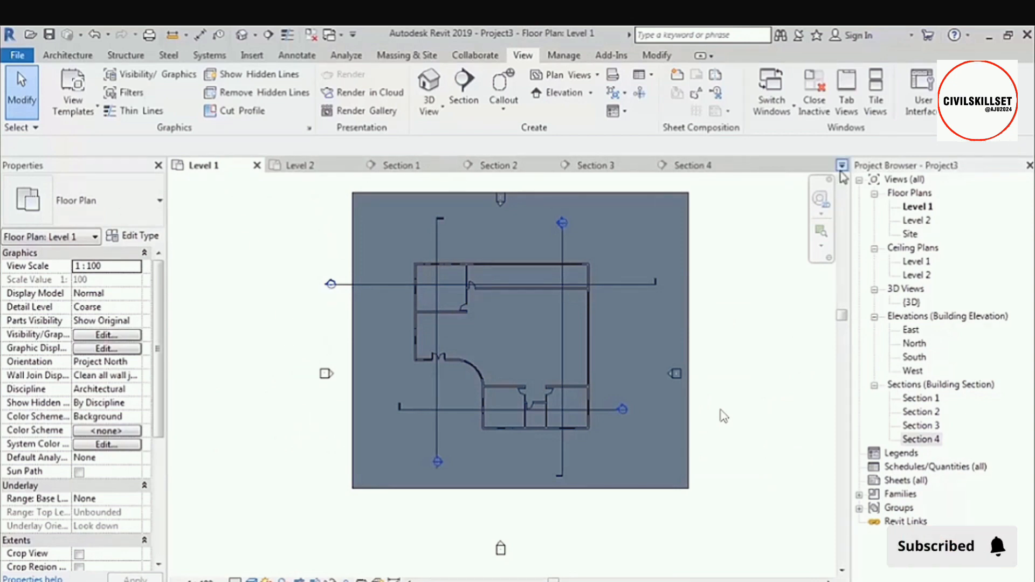
left_click(312, 36)
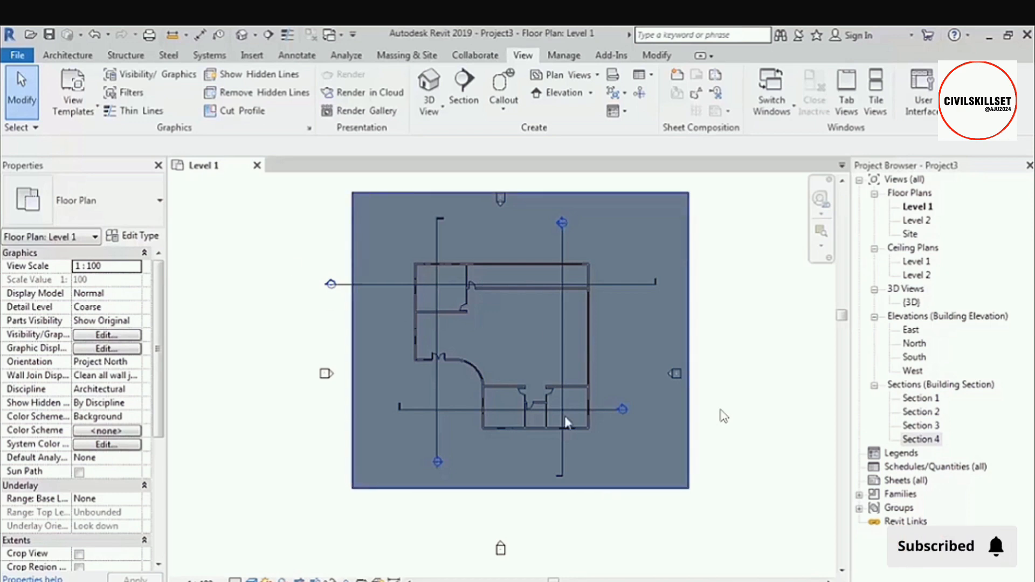
Open the default 3D view and tile it beside the Level 1 plan with both views zoomed to fit.
left_click(241, 34)
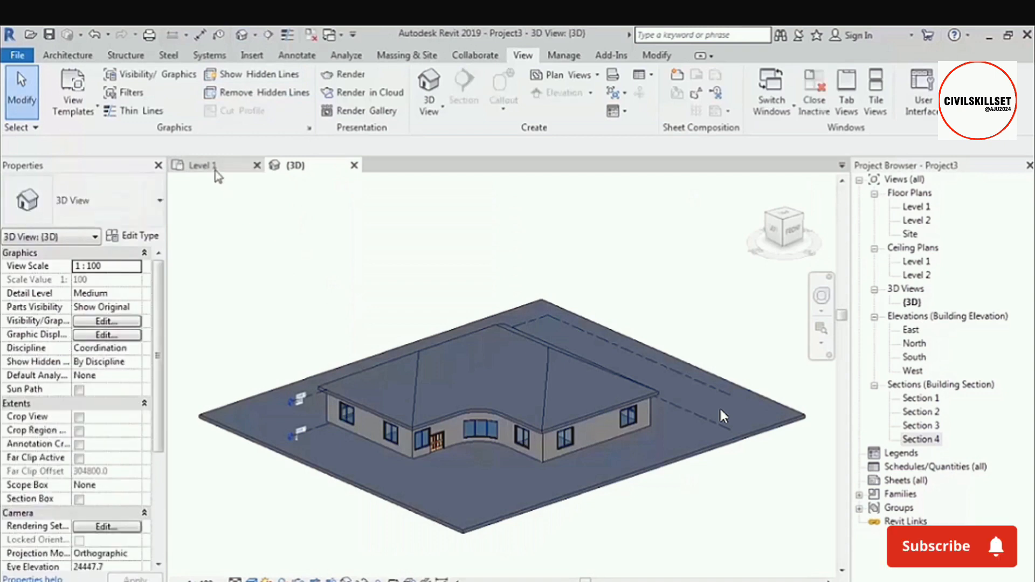
key("w")
key("t")
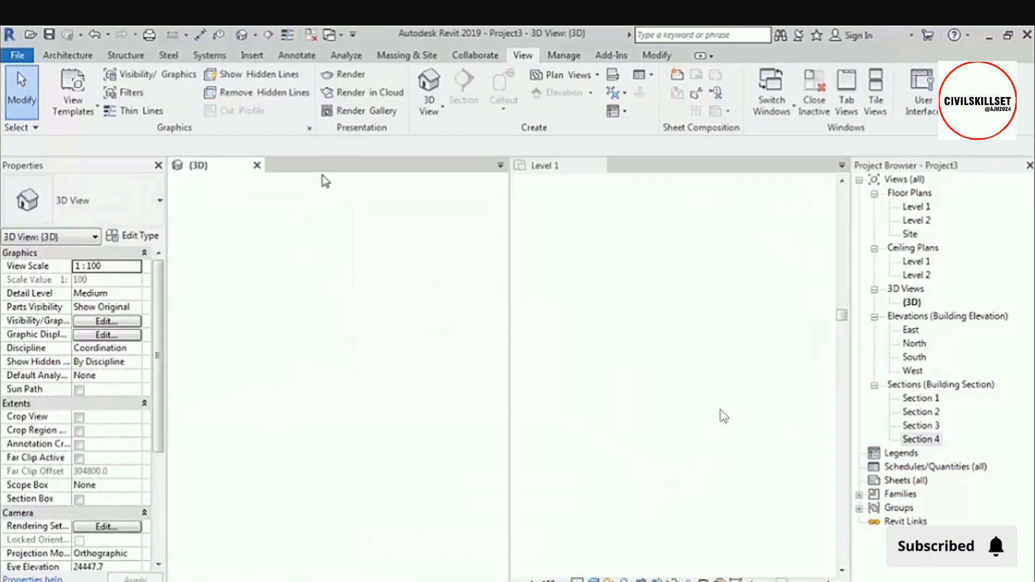
key("z")
key("a")
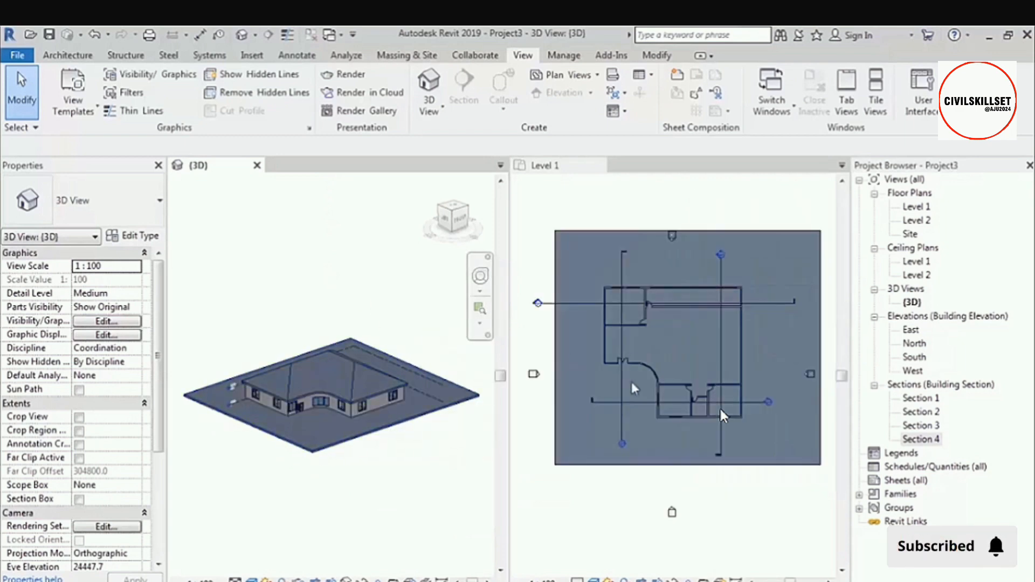
Select the building's lower exterior wall in the Level 1 plan and examine it in the tiled 3D view.
scroll(423, 381, "up", 5)
left_click(671, 419)
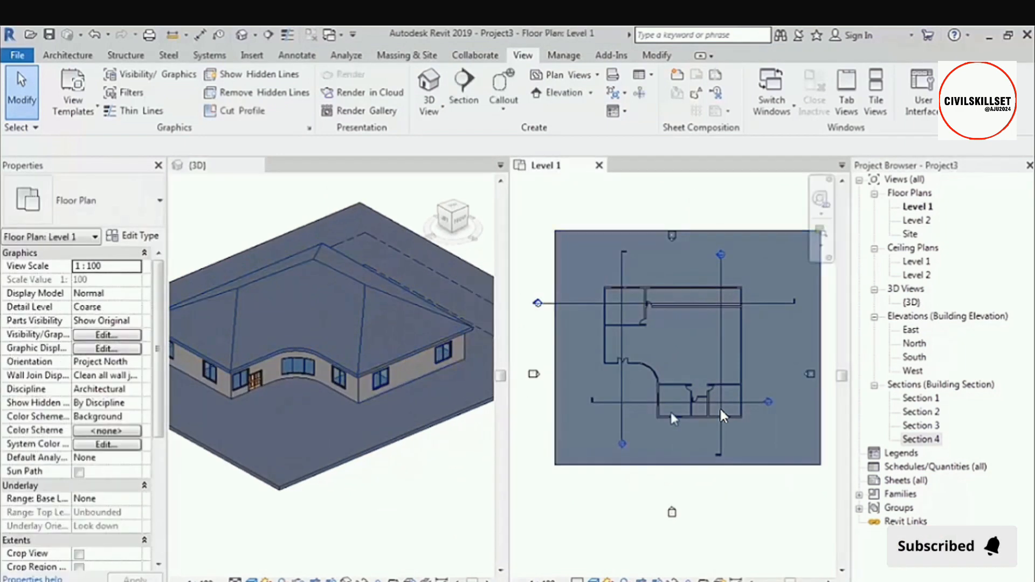
scroll(671, 412, "up", 4)
left_click(721, 409)
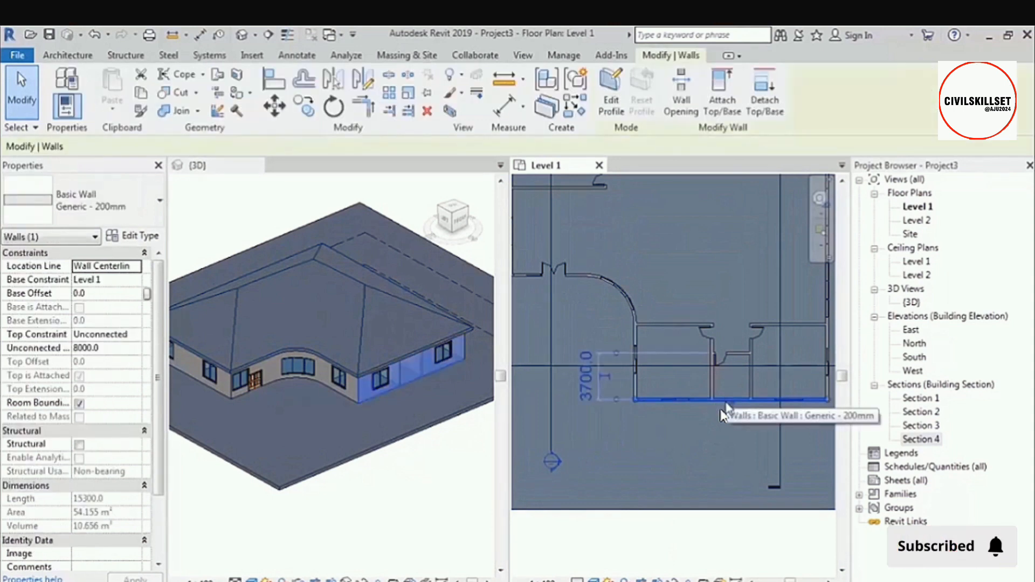
Return to tabbed views with the 3D view active and clear the wall selection.
left_click(425, 513)
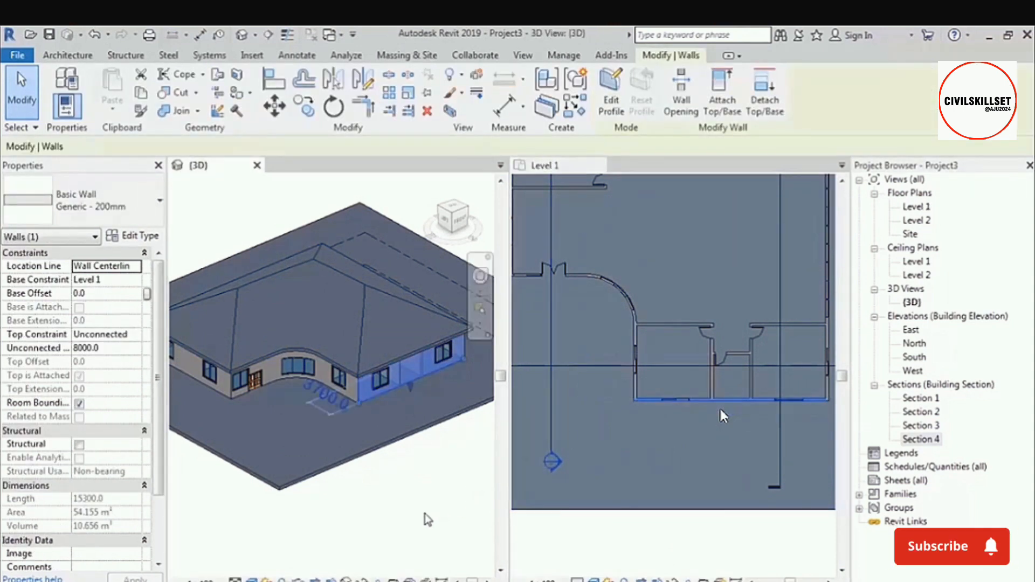
key("t")
key("w")
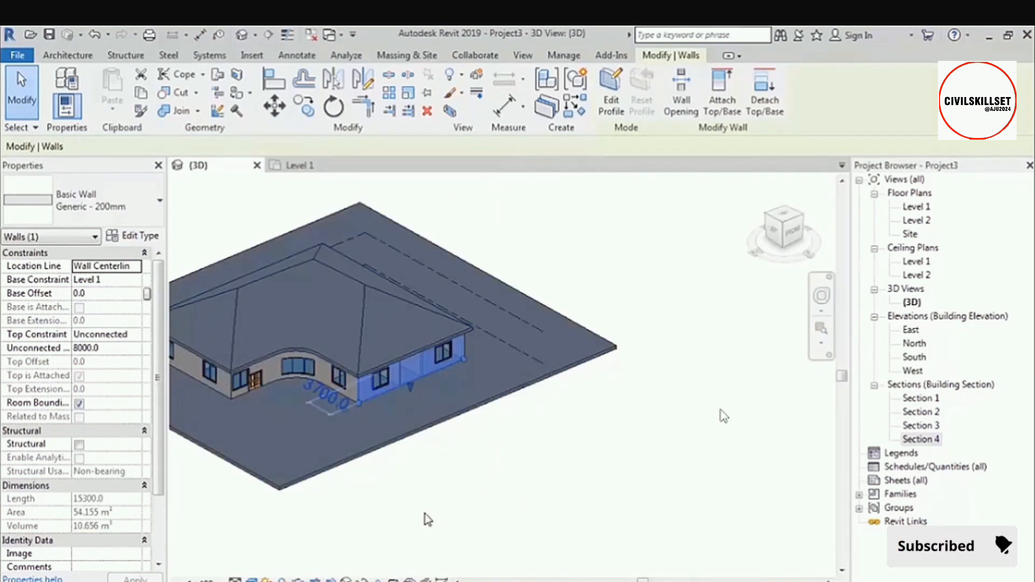
scroll(478, 424, "down", 2)
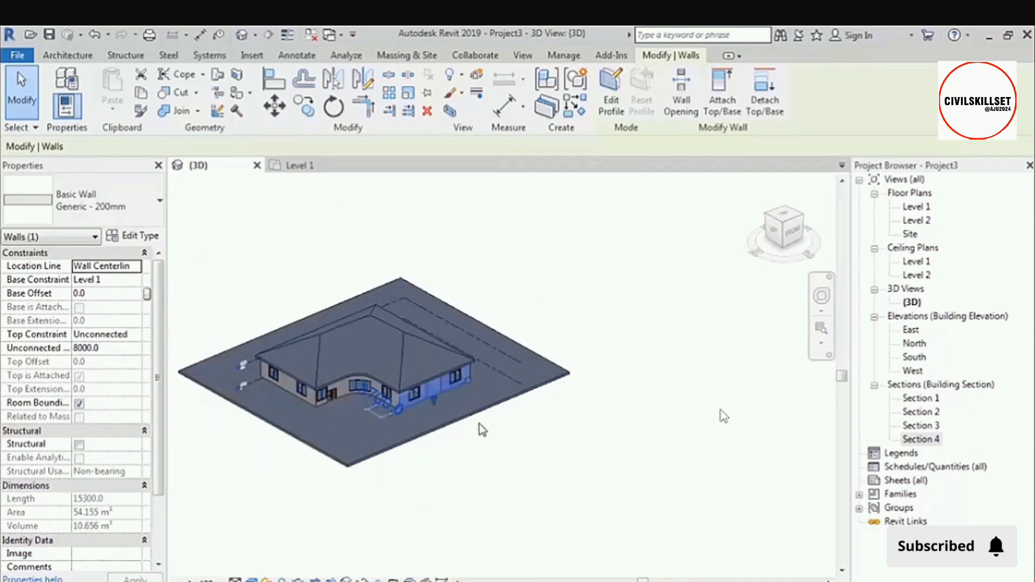
middle_click_drag(480, 402, 563, 374)
left_click(641, 283)
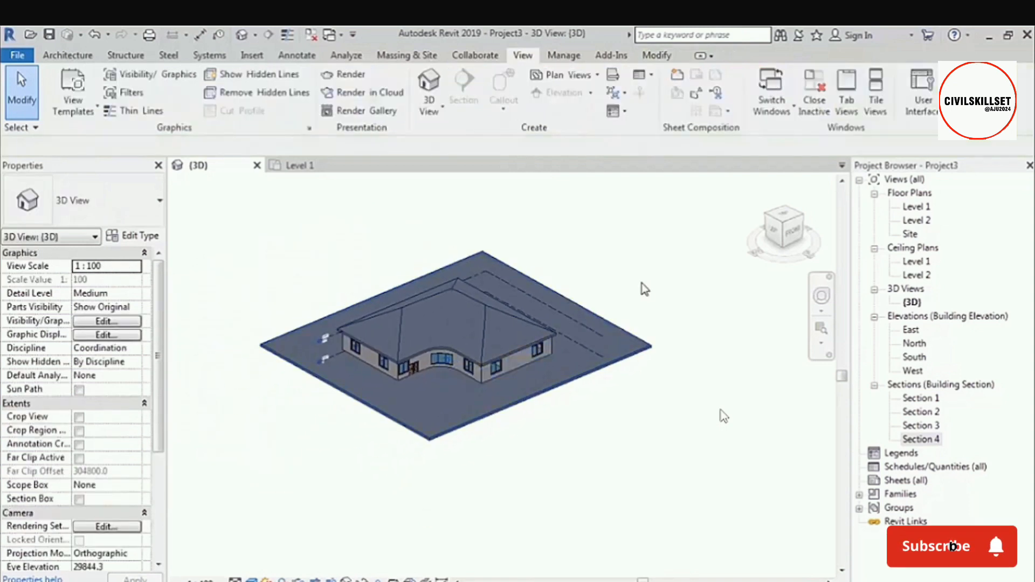
Open the Level 1 and Level 2 floor plans, the Level 1 ceiling plan, the 3D view and all four elevations.
double_click(918, 207)
double_click(917, 221)
double_click(918, 261)
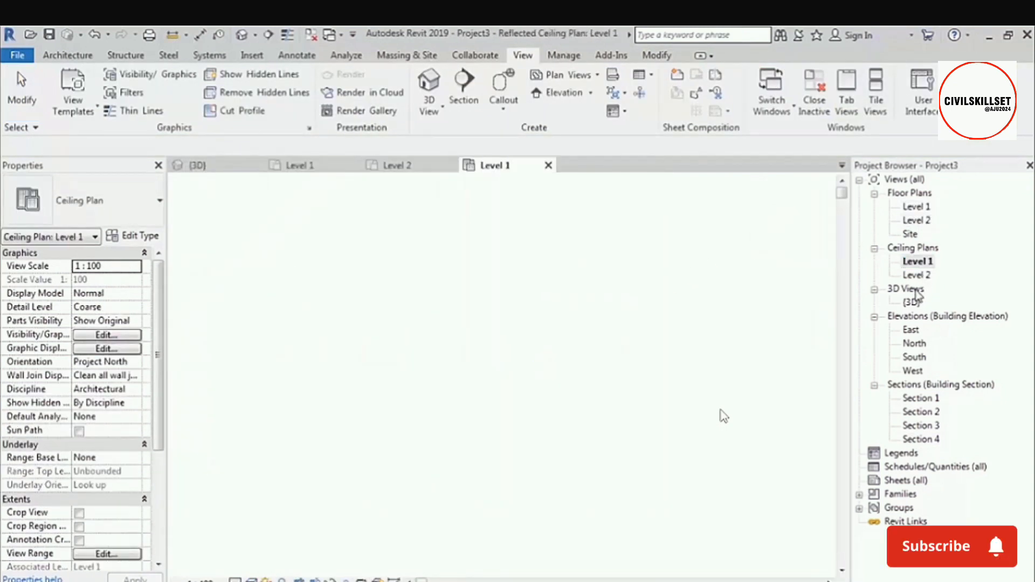
double_click(911, 302)
double_click(911, 330)
double_click(916, 344)
double_click(914, 357)
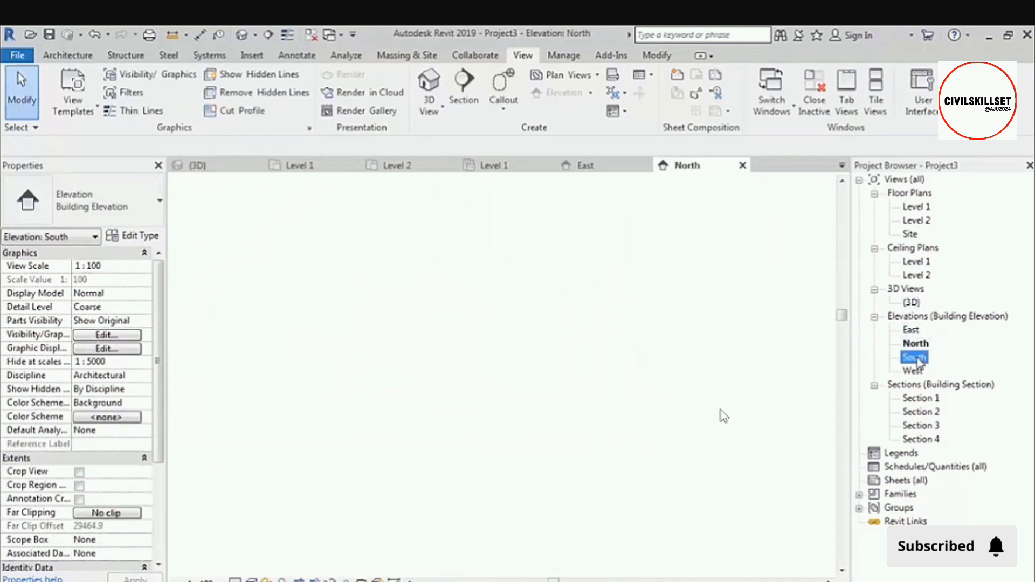
double_click(913, 371)
Open Sections 3, 4, 1 and 2 and review the list of all open views.
double_click(922, 426)
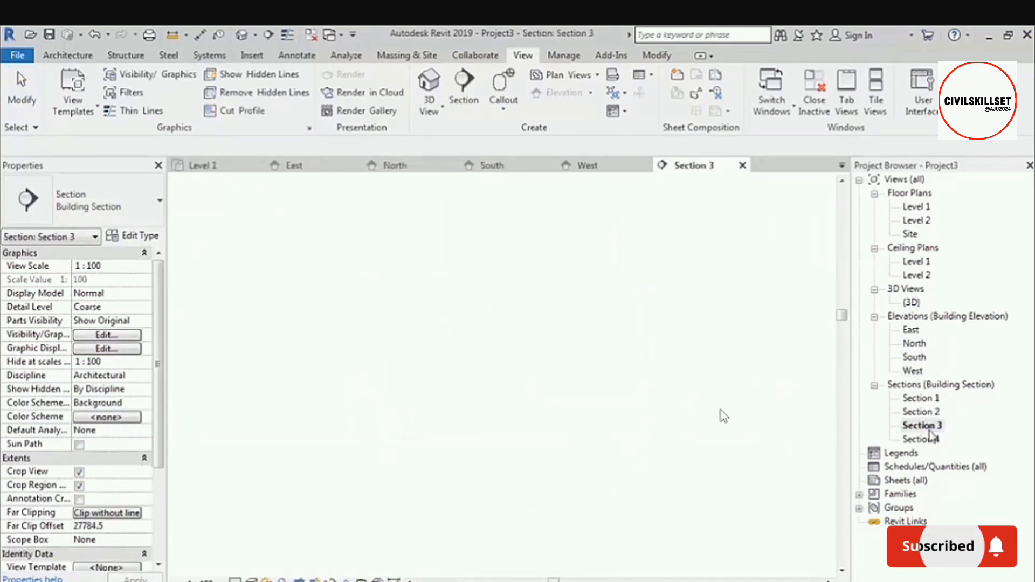
double_click(921, 438)
double_click(921, 397)
double_click(921, 412)
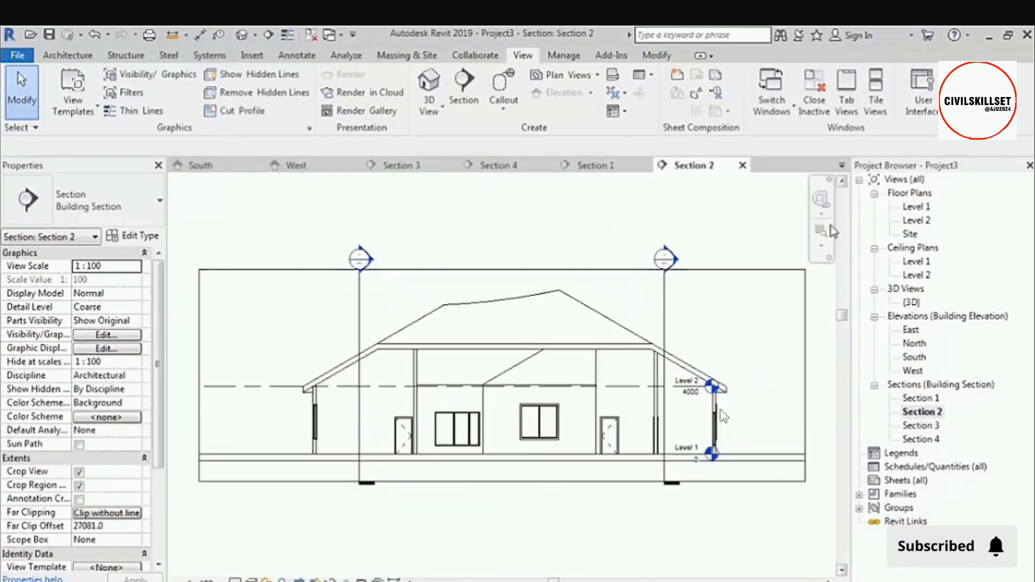
left_click(841, 165)
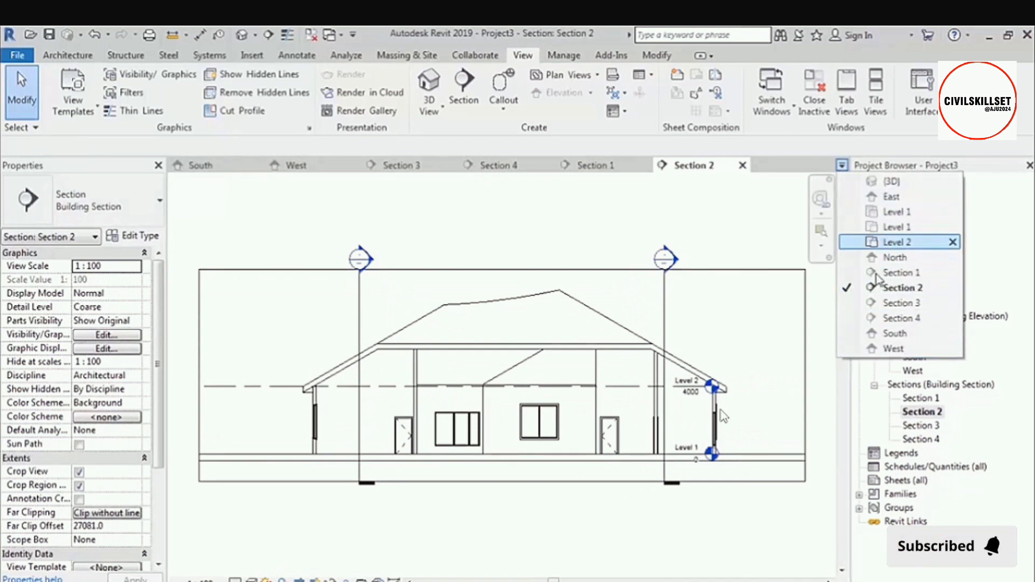
left_click(786, 227)
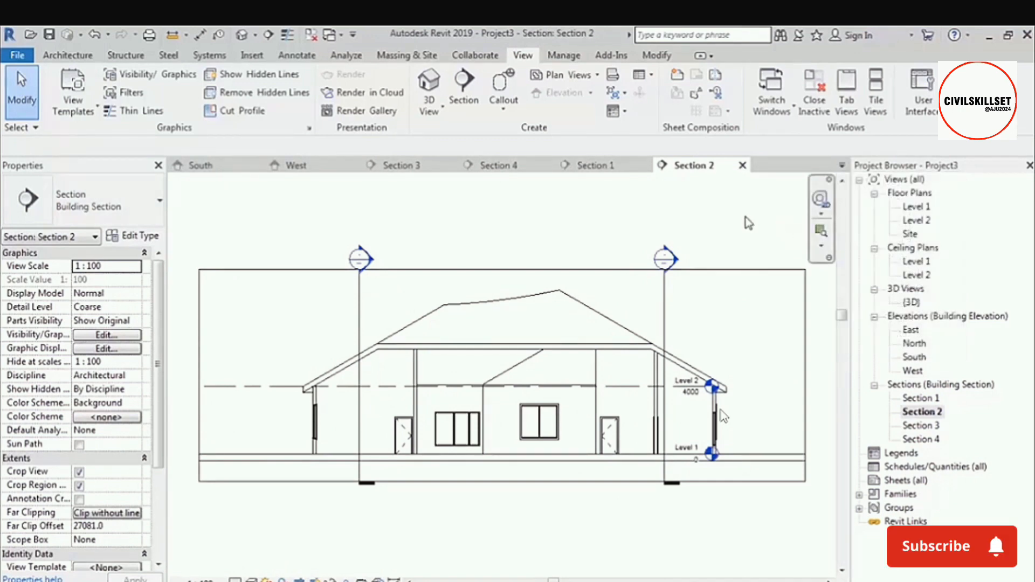
Tile all the open views in the drawing area and return them to tabbed display.
key("w")
key("t")
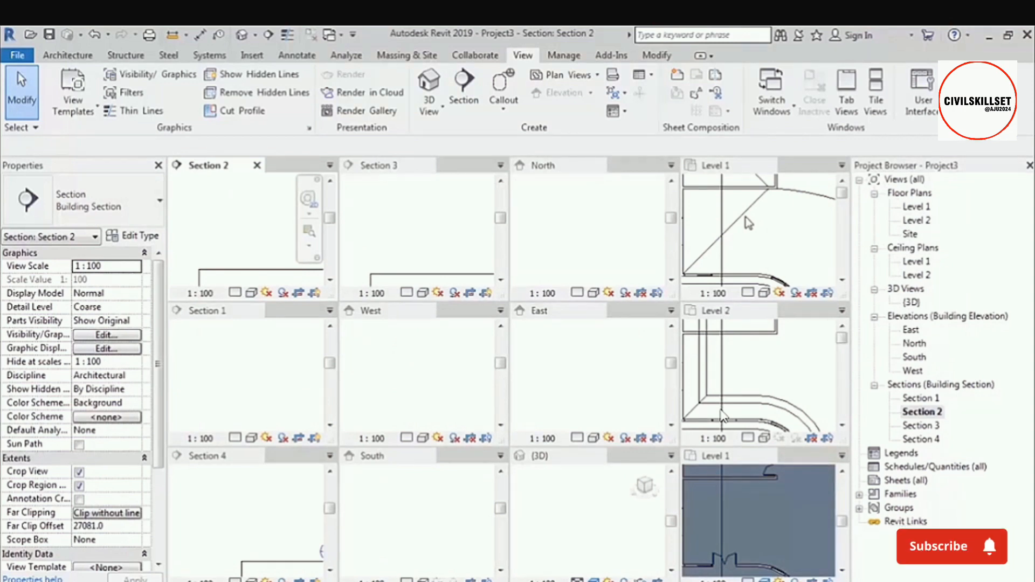
key("t")
key("w")
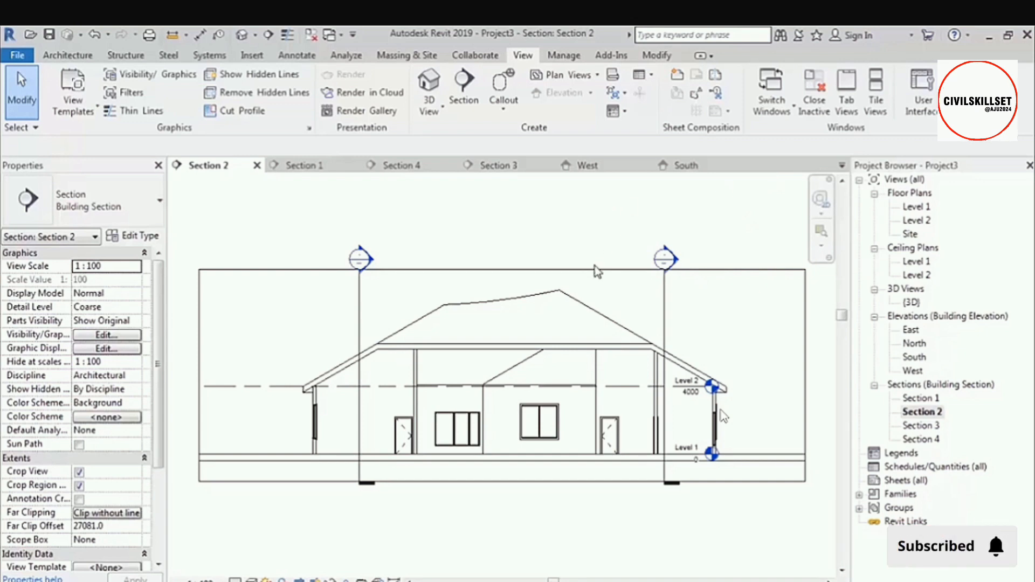
Bring up the Level 1 floor plan and close all other open views.
double_click(916, 207)
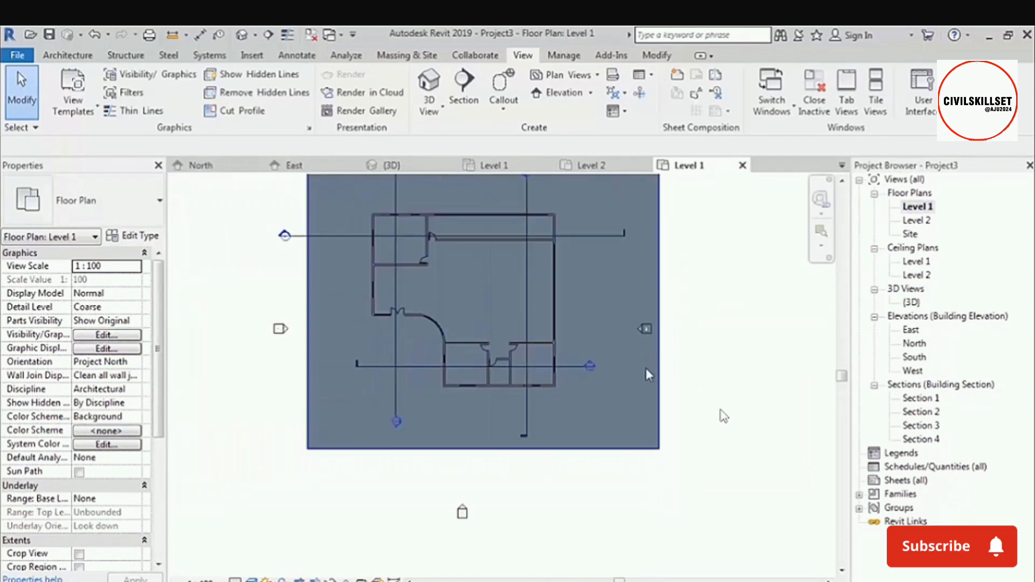
scroll(646, 368, "down", 2)
scroll(614, 277, "up", 2)
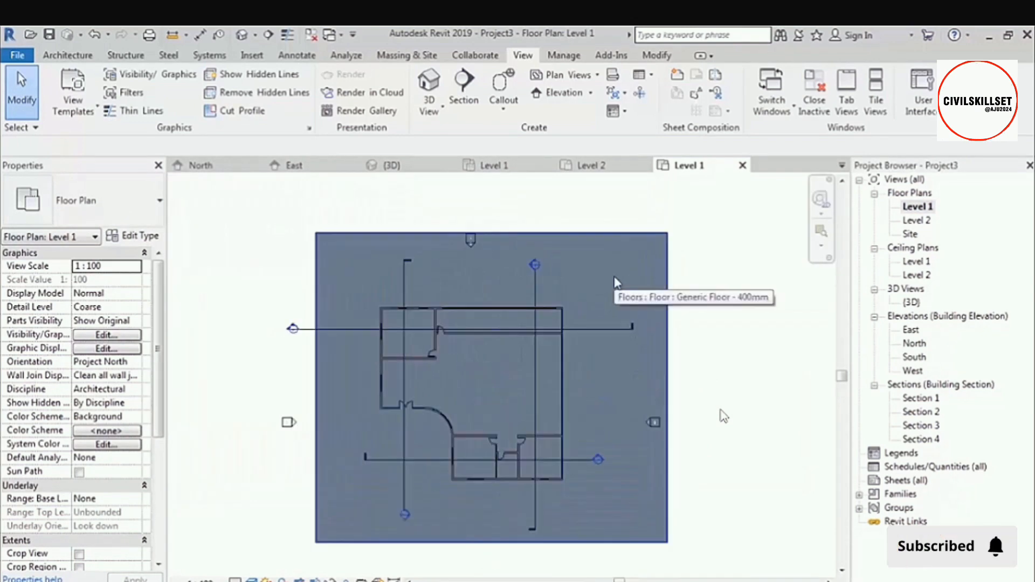
middle_click_drag(615, 277, 626, 255)
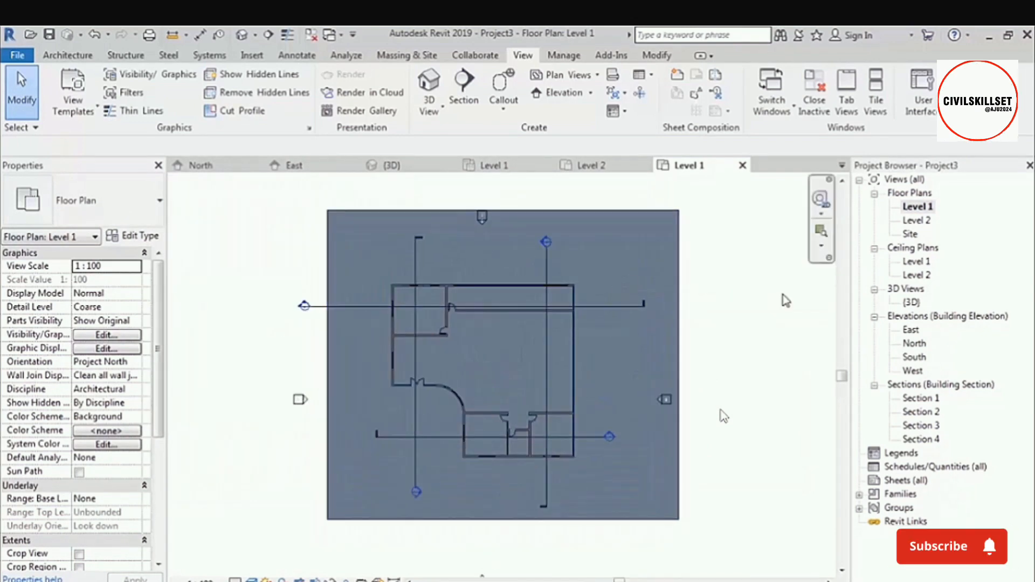
left_click(312, 36)
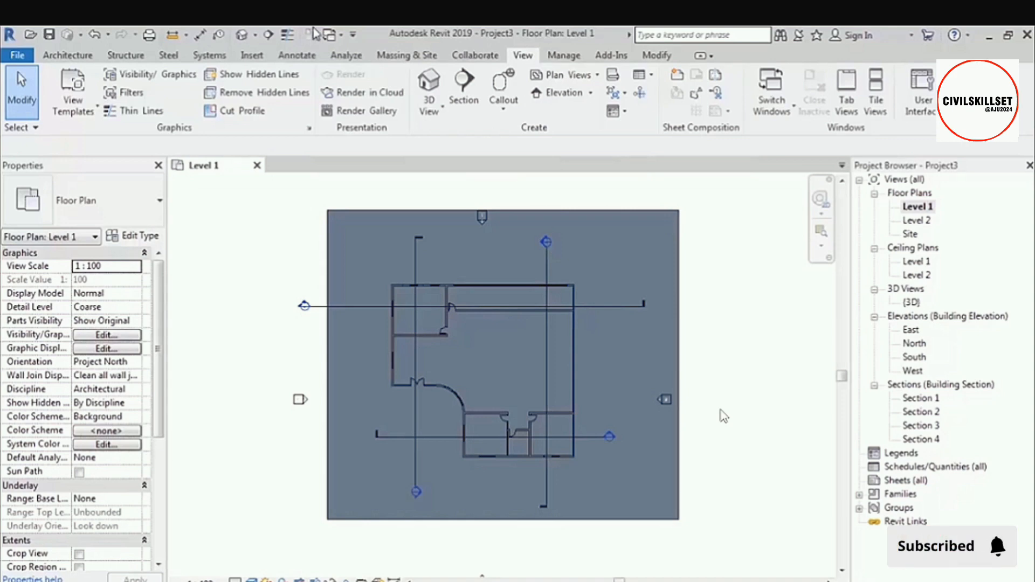
Open the default 3D view, tile it beside the Level 1 floor plan and fit both views to their windows.
left_click(241, 36)
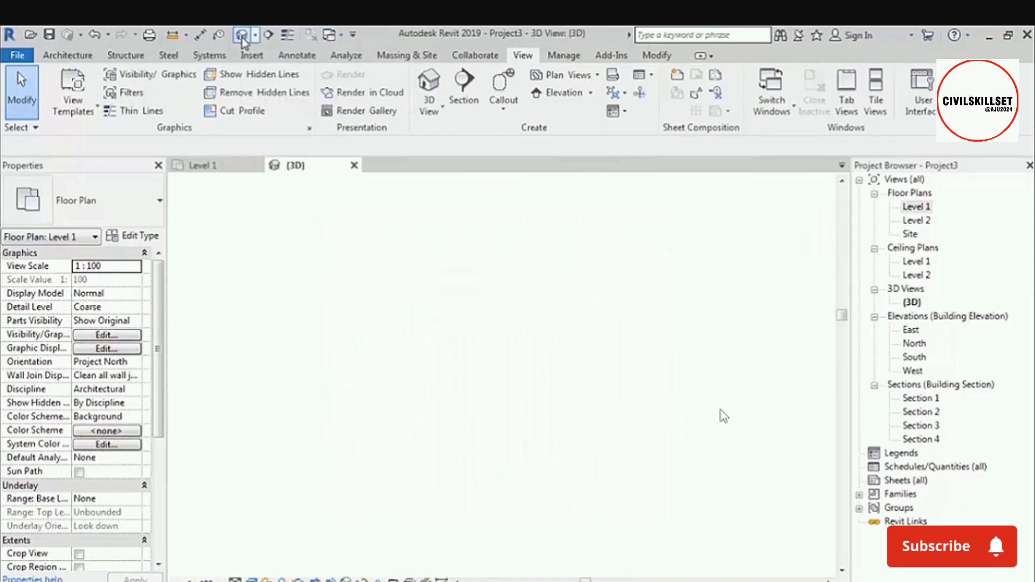
key("w")
key("t")
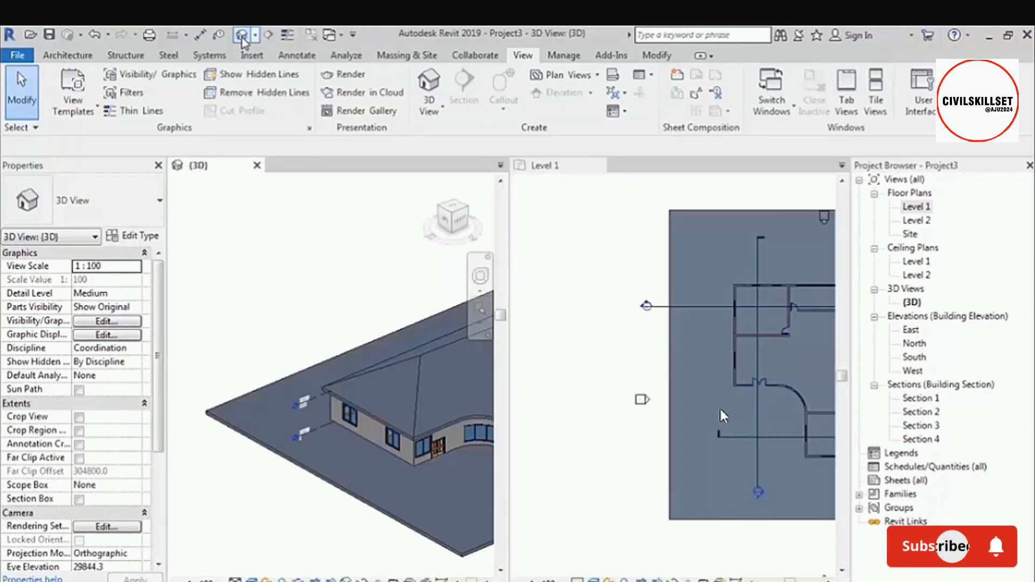
key("z")
key("a")
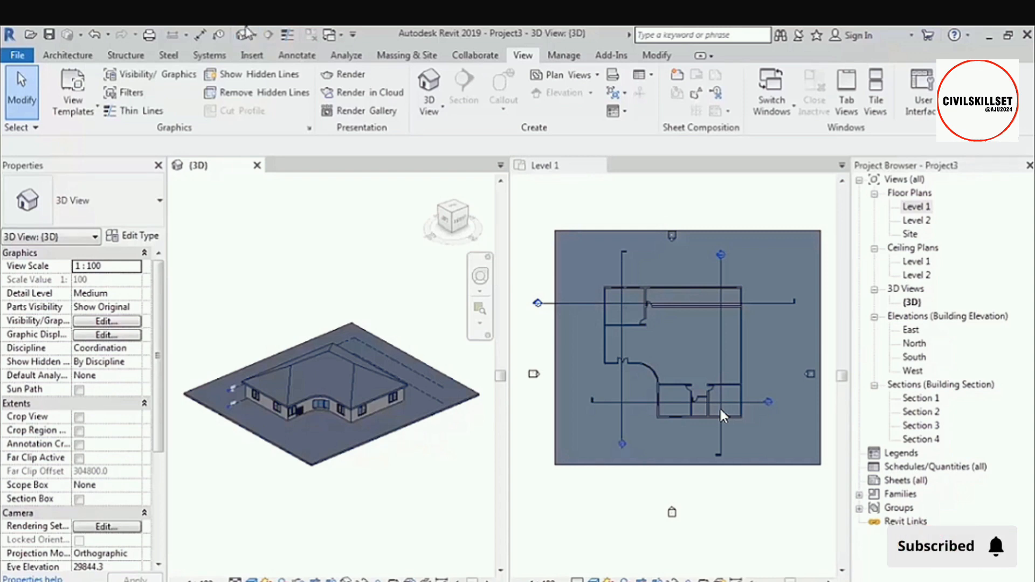
Select the double entrance door in the Level 1 plan and examine the selected door in the tiled 3D view.
left_click(669, 429)
scroll(655, 400, "up", 6)
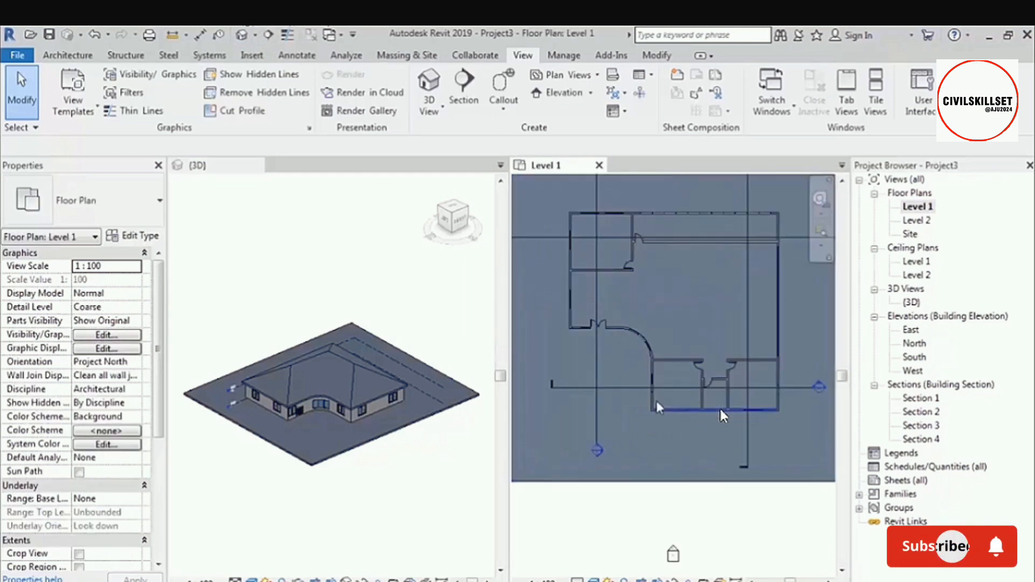
scroll(571, 289, "up", 1)
middle_click_drag(582, 297, 678, 337)
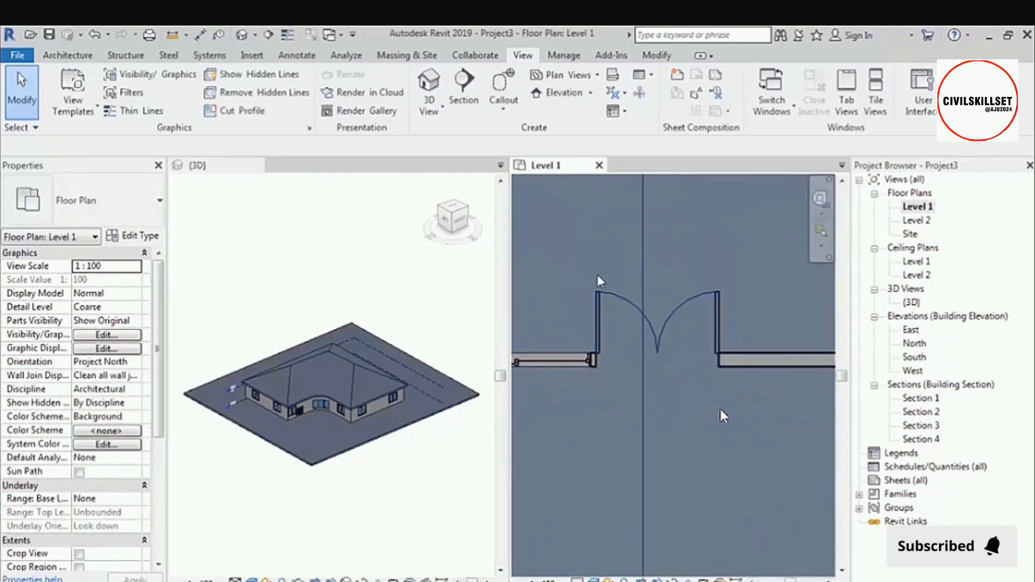
middle_click_drag(598, 276, 609, 293)
left_click(632, 315)
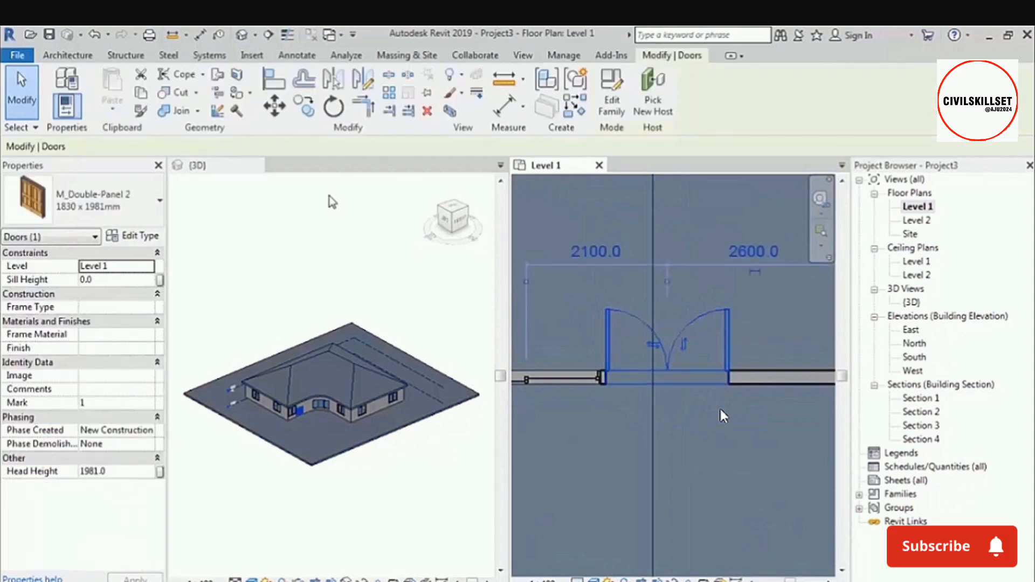
left_click(330, 201)
scroll(289, 413, "up", 6)
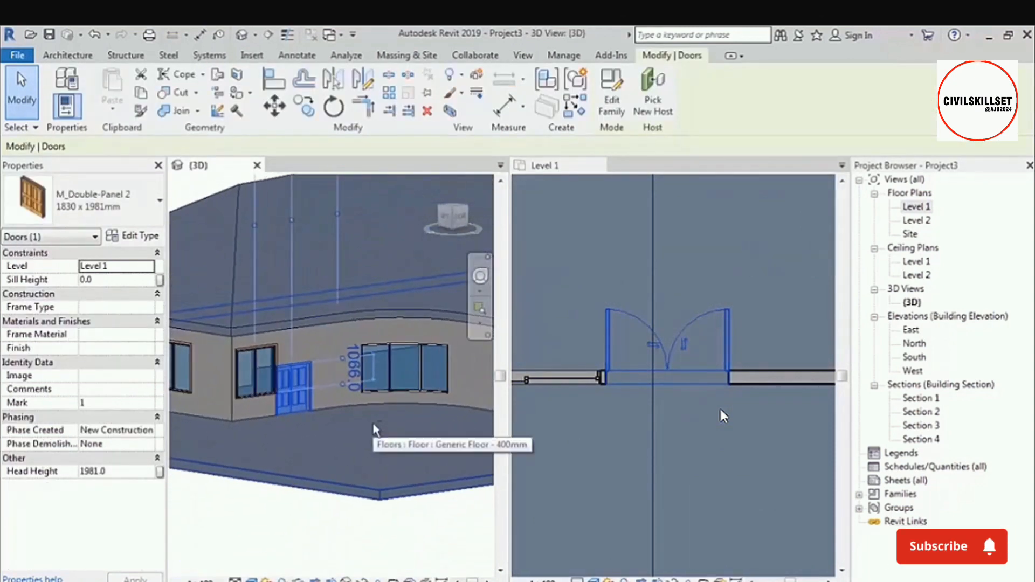
scroll(272, 396, "down", 6)
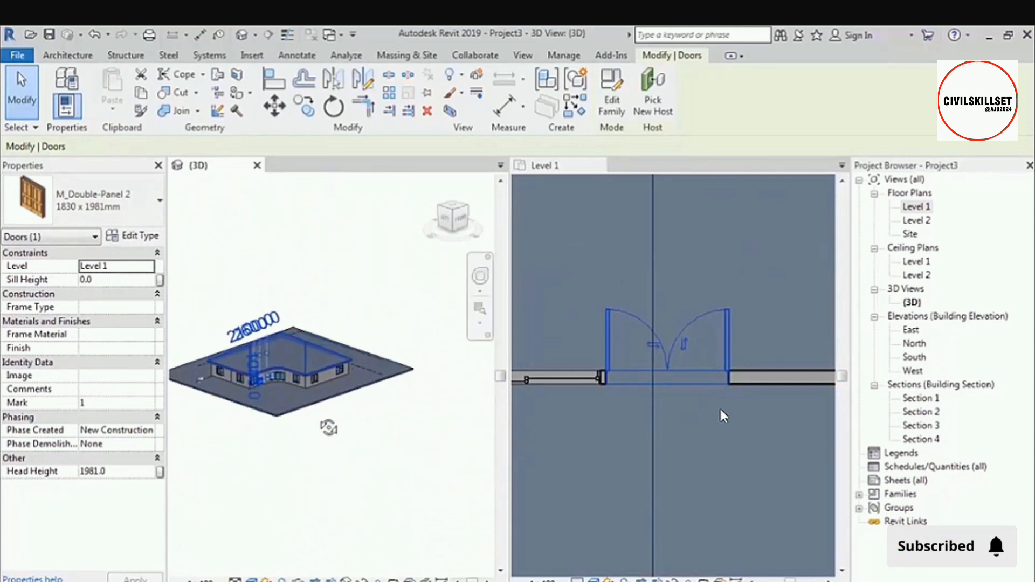
scroll(614, 420, "down", 3)
scroll(613, 419, "down", 4)
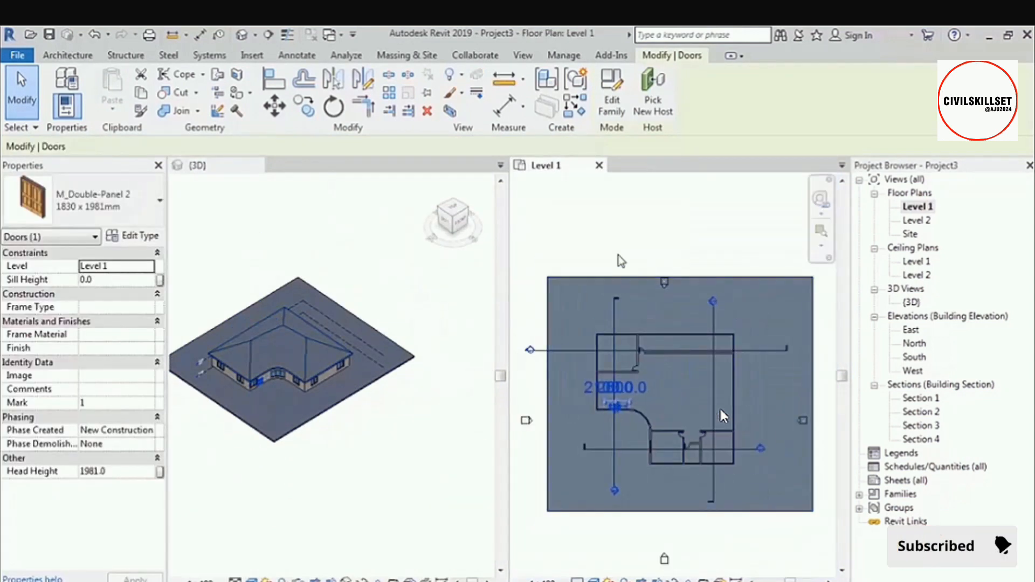
Select the long interior wall beside the north room in the Level 1 plan and inspect it in the 3D view in Wireframe style.
left_click(649, 355)
scroll(661, 362, "up", 4)
scroll(664, 360, "up", 3)
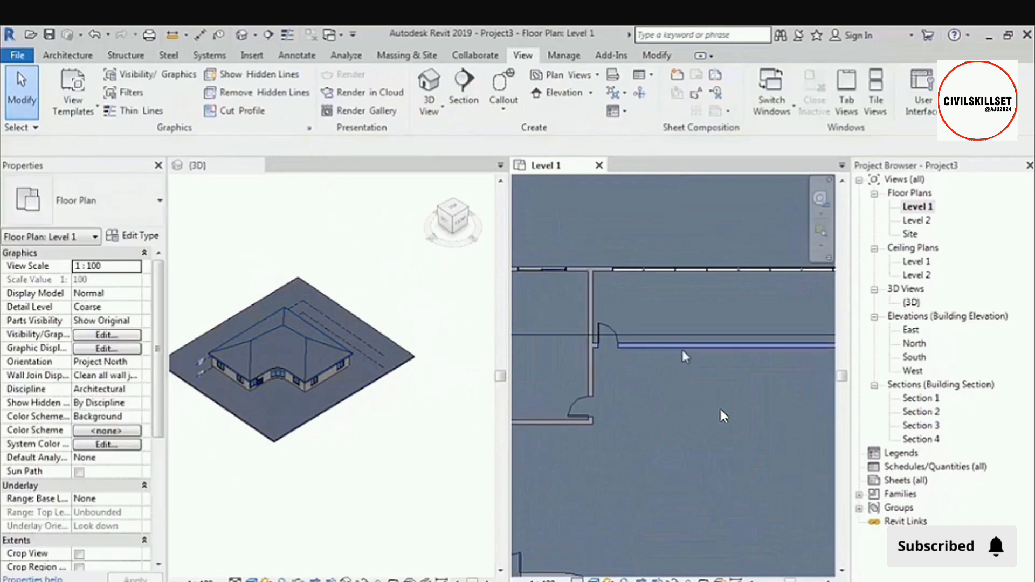
left_click(682, 348)
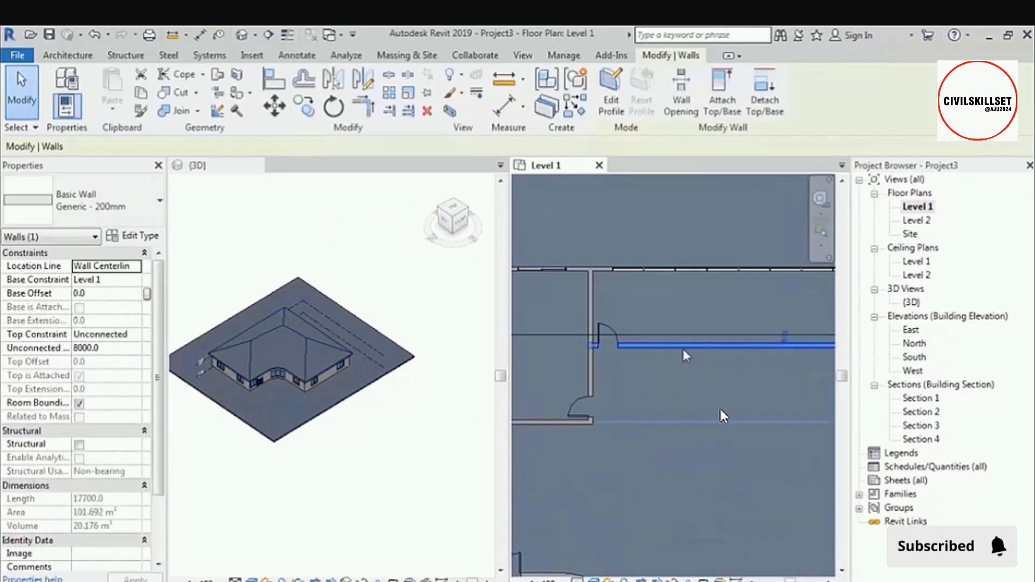
left_click(240, 358)
scroll(239, 358, "up", 3)
middle_click_drag(241, 366, 414, 374, "shift")
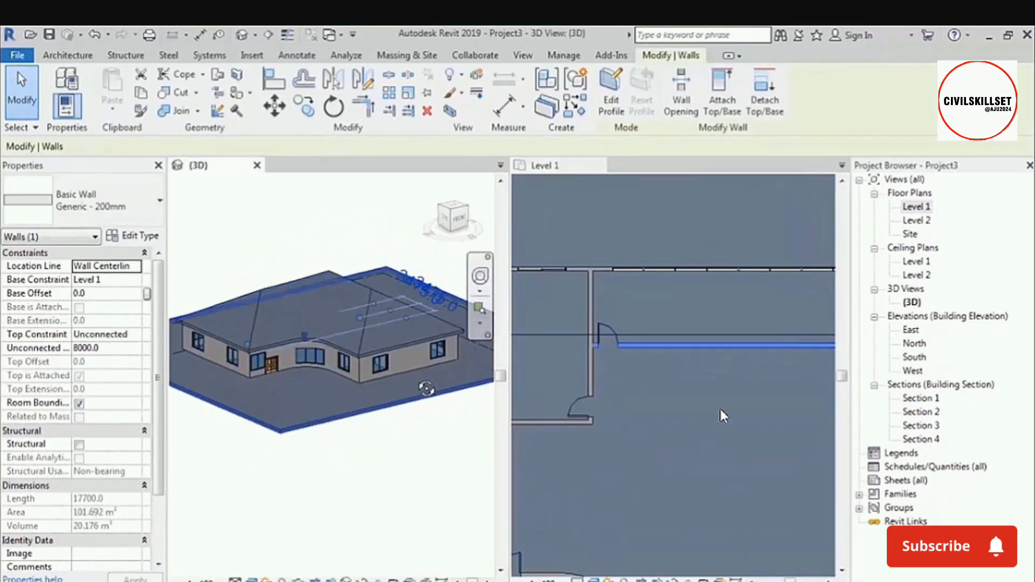
scroll(414, 374, "up", 5)
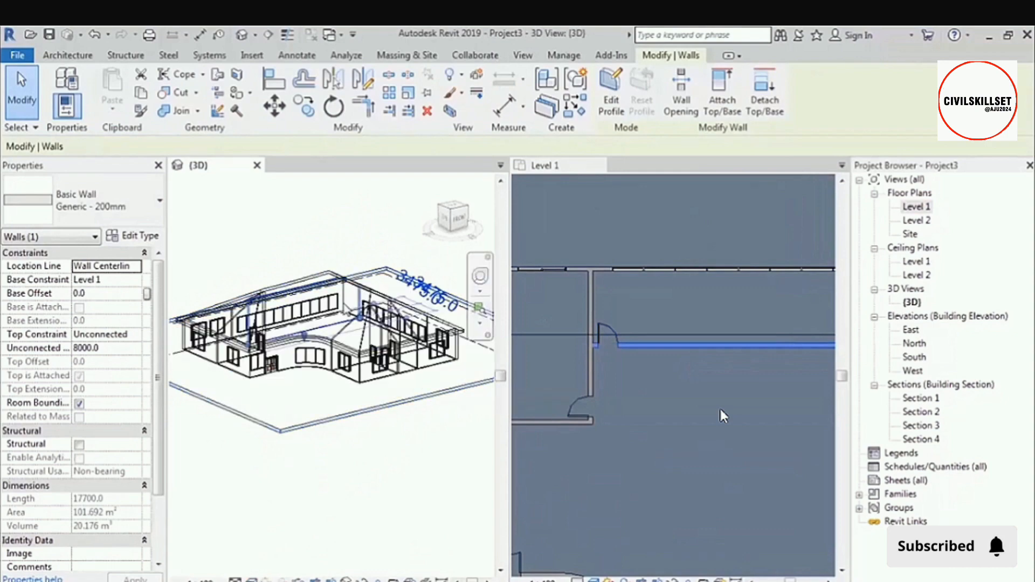
middle_click_drag(431, 354, 411, 371, "shift")
scroll(315, 340, "down", 3)
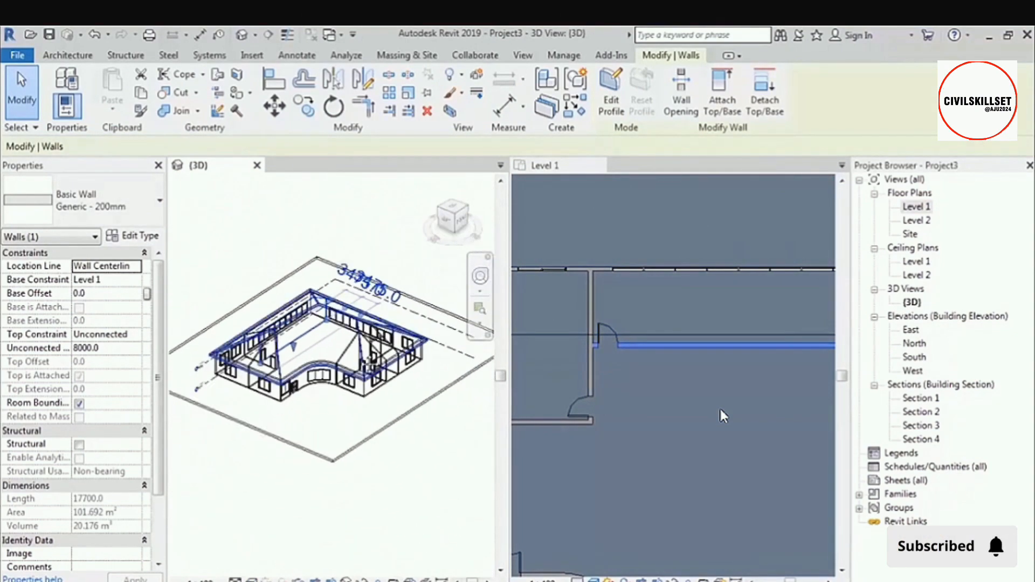
middle_click_drag(340, 359, 332, 349, "shift")
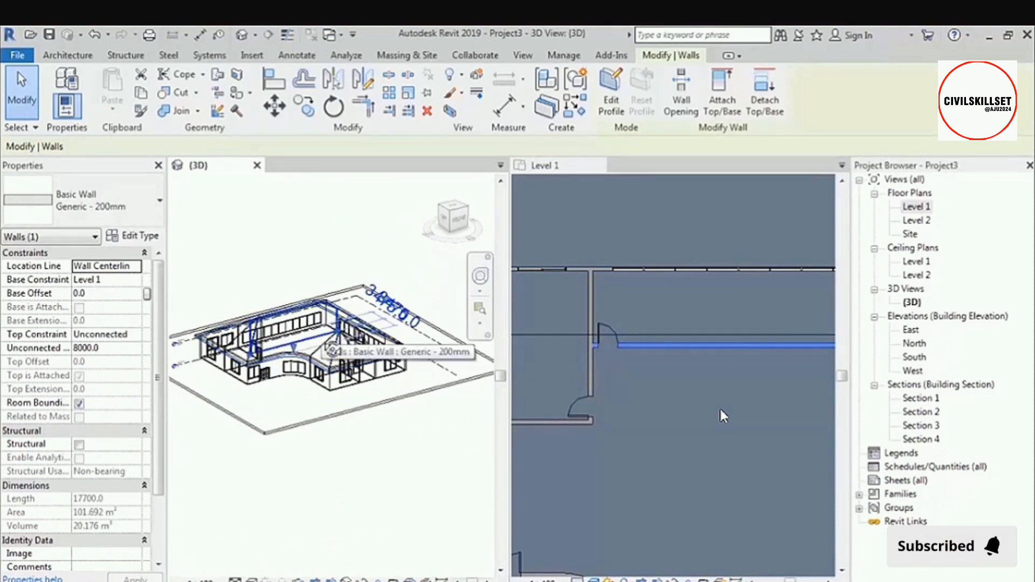
Return the tiled views to tabbed display and clear the wall selection in the 3D view.
key("t")
key("w")
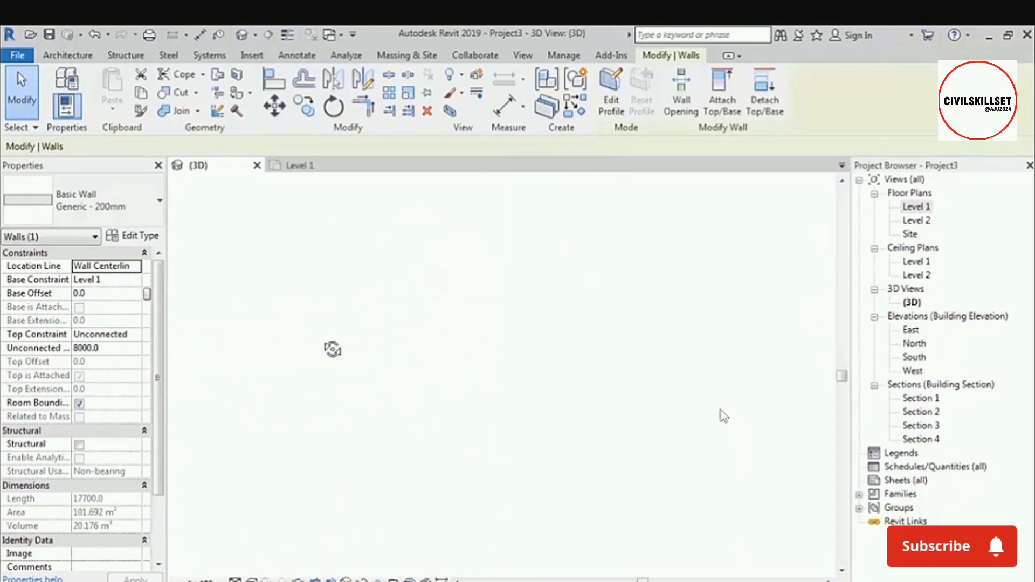
left_click(495, 315)
middle_click_drag(495, 315, 665, 314)
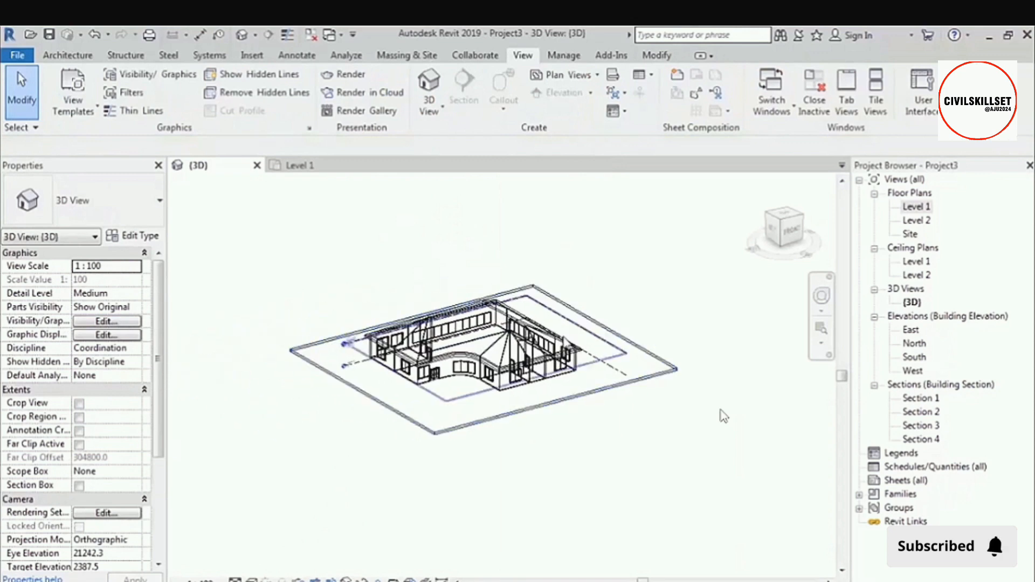
scroll(555, 310, "up", 3)
middle_click_drag(529, 288, 612, 273, "shift")
Switch to the Level 1 floor plan and select the window in the west wall of the northwest room.
left_click(317, 167)
scroll(523, 319, "down", 6)
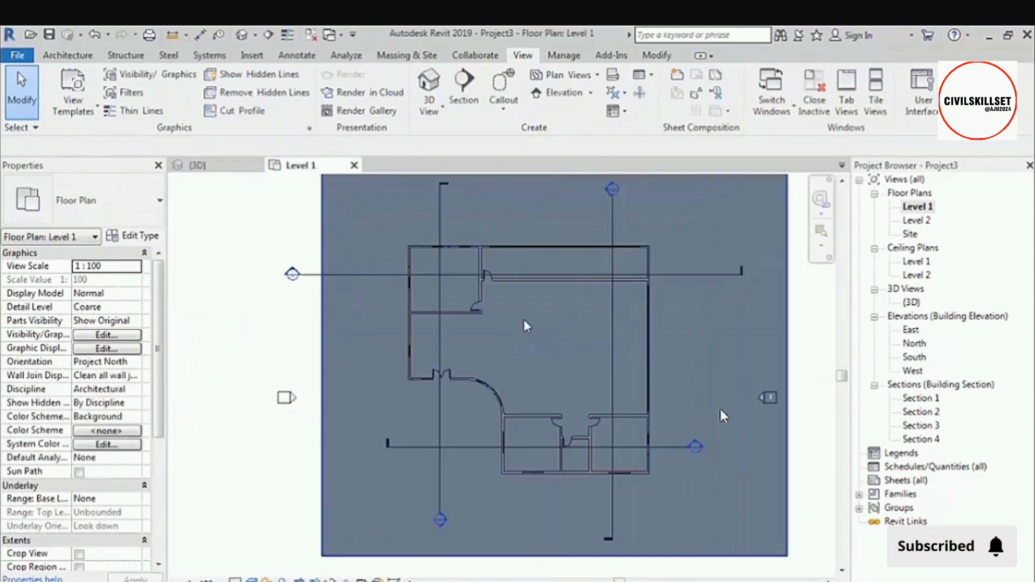
middle_click_drag(523, 320, 484, 355)
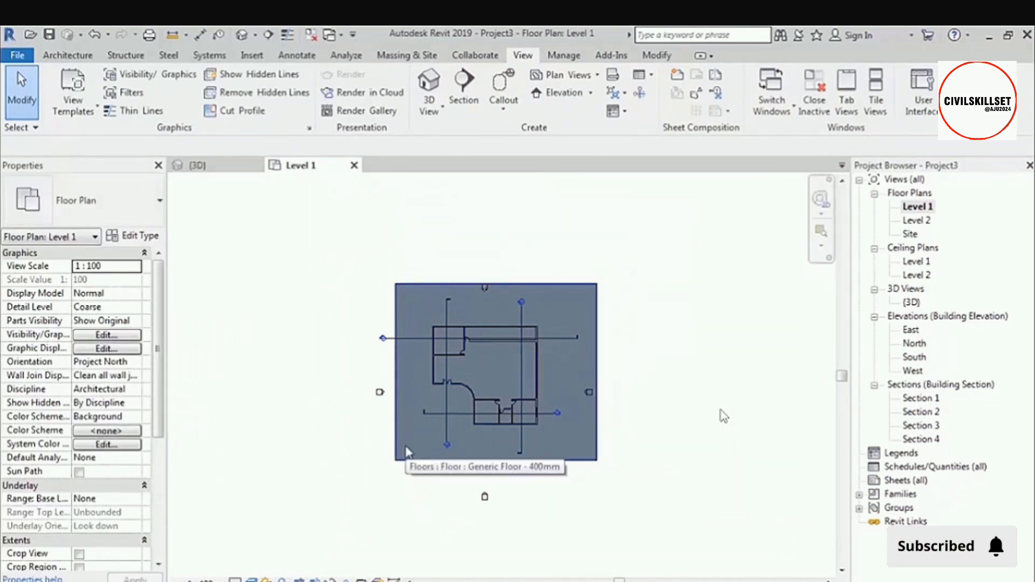
scroll(445, 353, "up", 6)
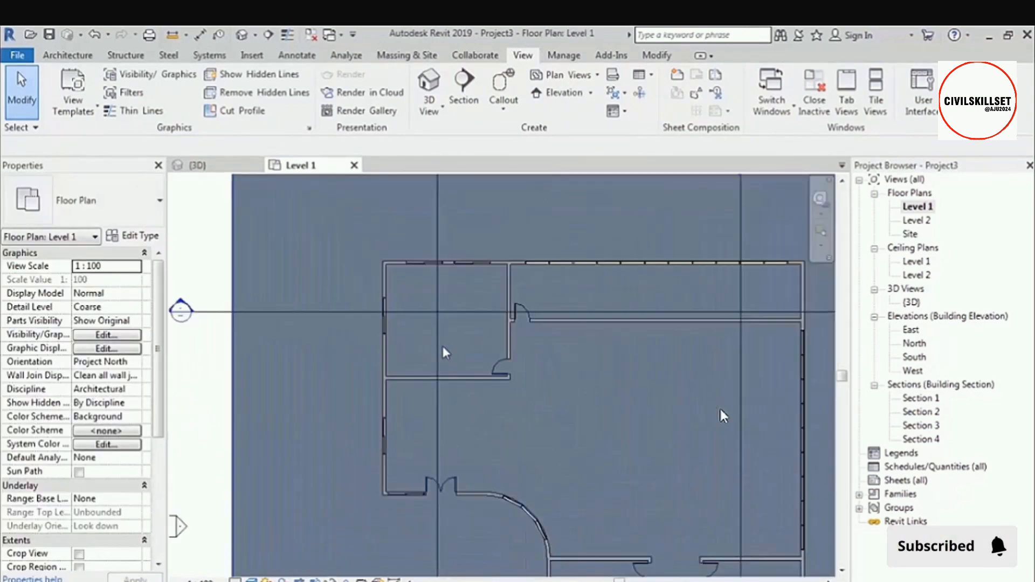
scroll(445, 353, "up", 4)
left_click(343, 308)
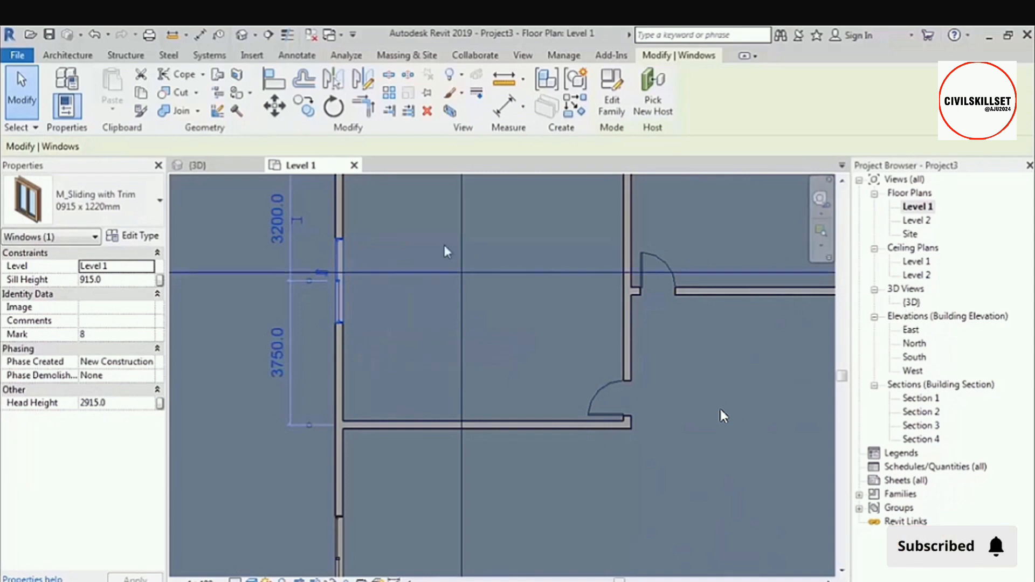
Switch to the open 3D view, set its visual style to Hidden Line and inspect the selected window.
left_click(197, 165)
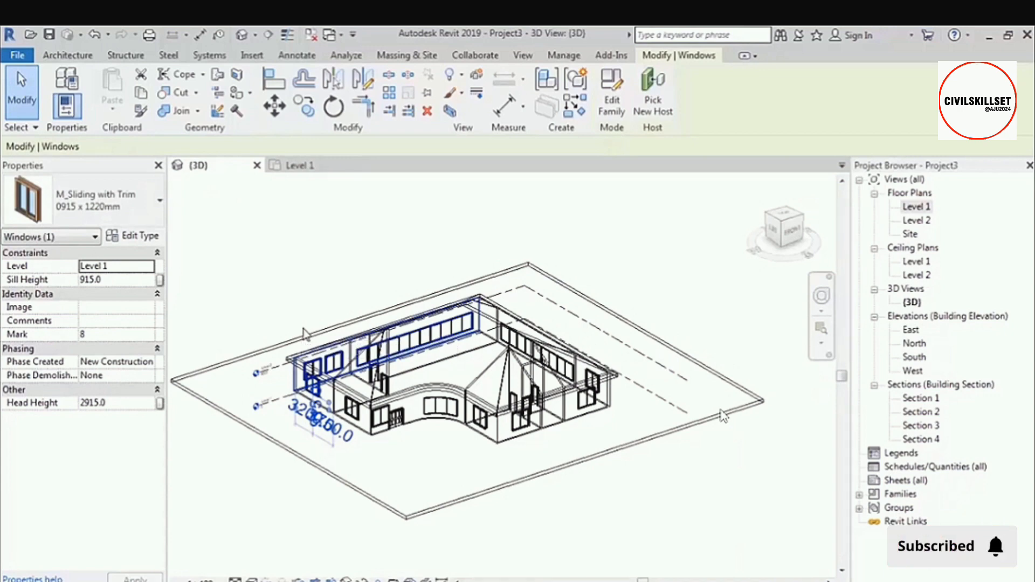
key("h")
key("l")
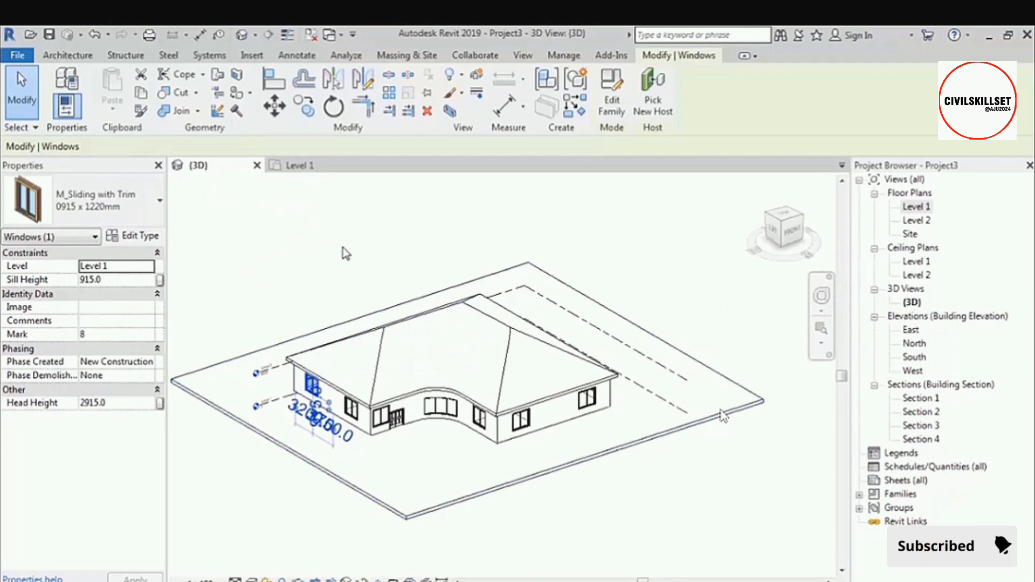
scroll(313, 400, "up", 5)
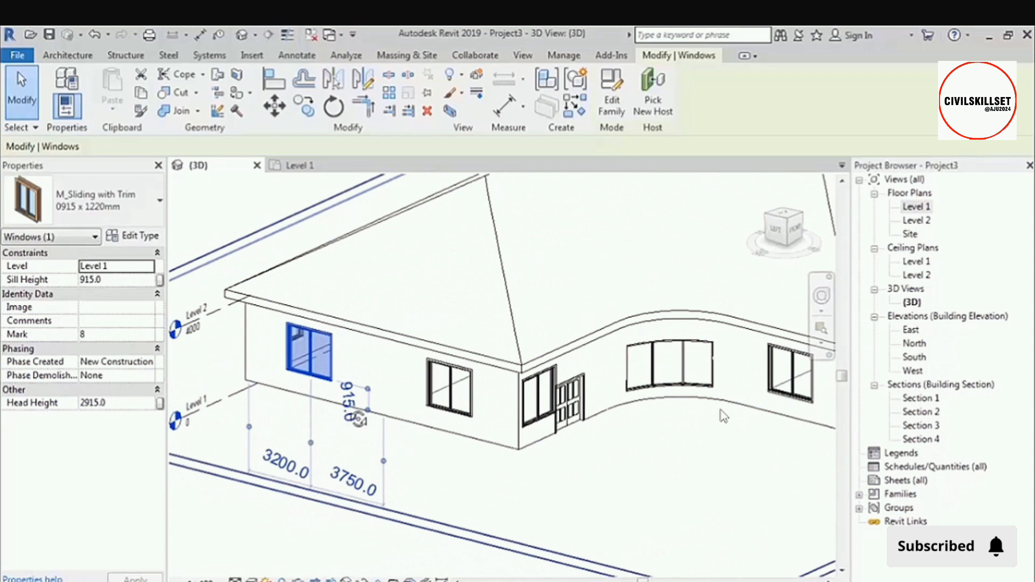
scroll(425, 430, "down", 4)
middle_click_drag(425, 430, 558, 445, "shift")
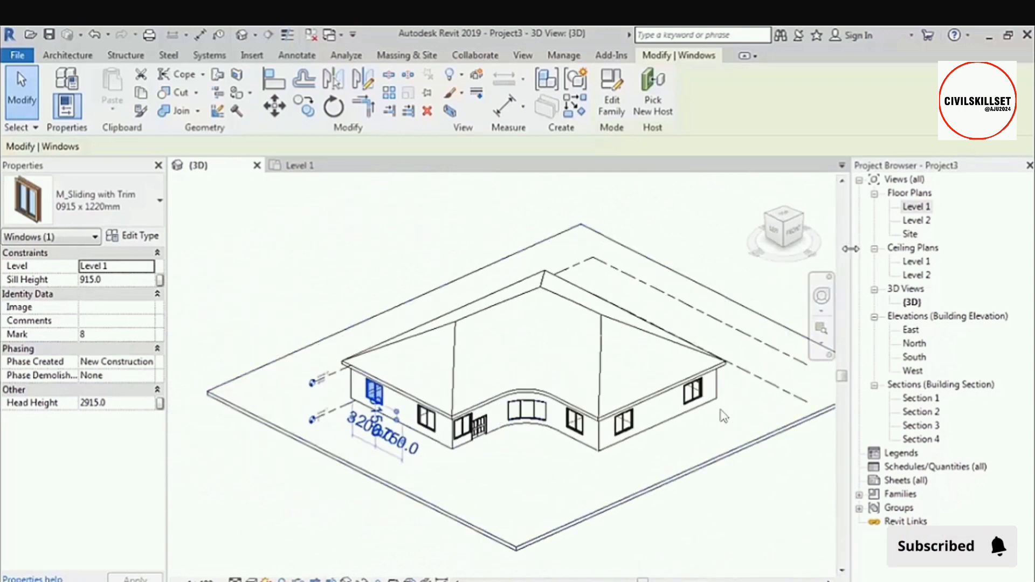
Replace the window selection with the west exterior wall in the Level 1 plan and bring up the default 3D view.
left_click(309, 168)
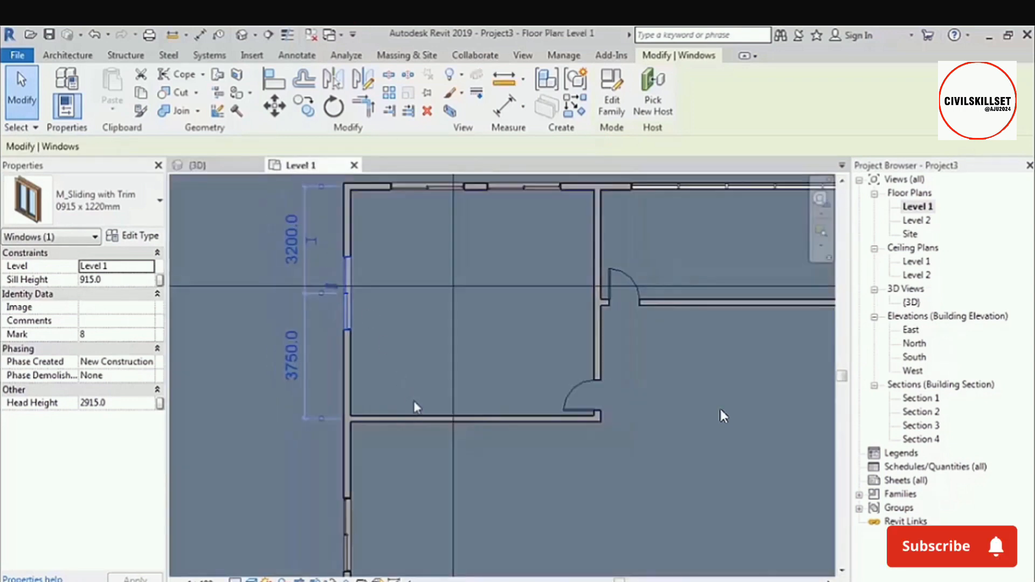
scroll(413, 401, "down", 4)
key("Escape")
scroll(468, 325, "up", 6)
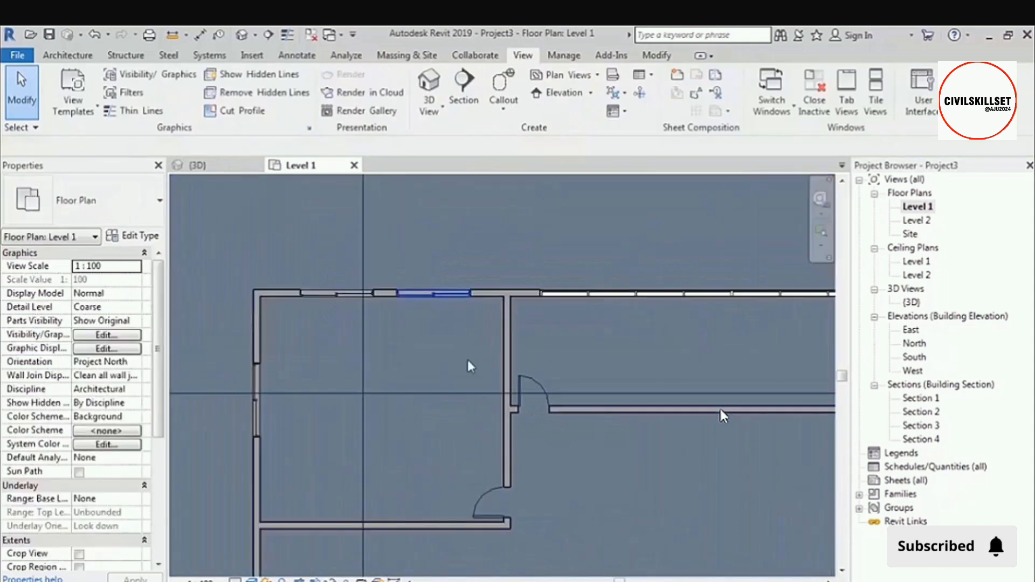
middle_click_drag(426, 279, 491, 260)
left_click(306, 440)
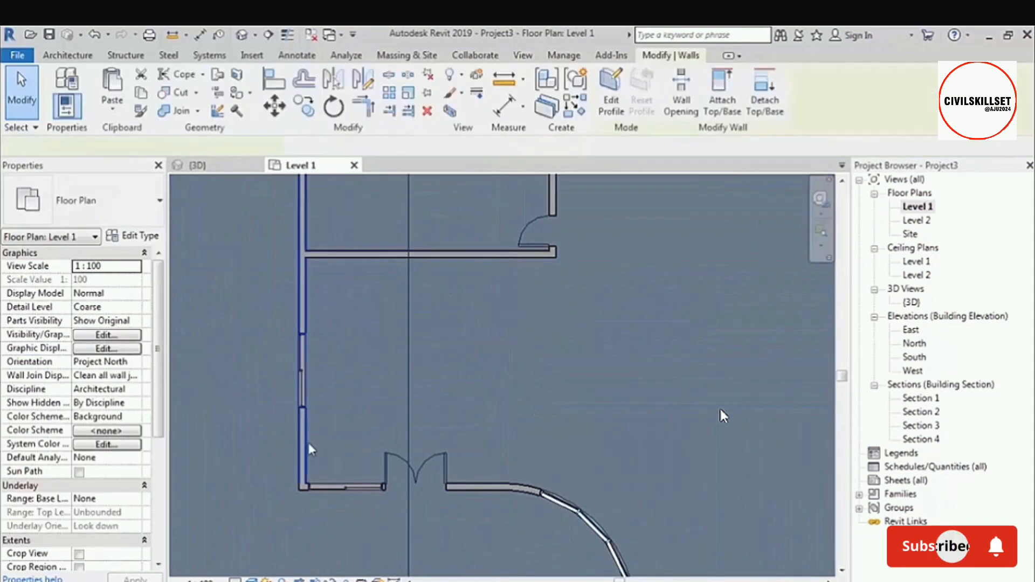
left_click(241, 35)
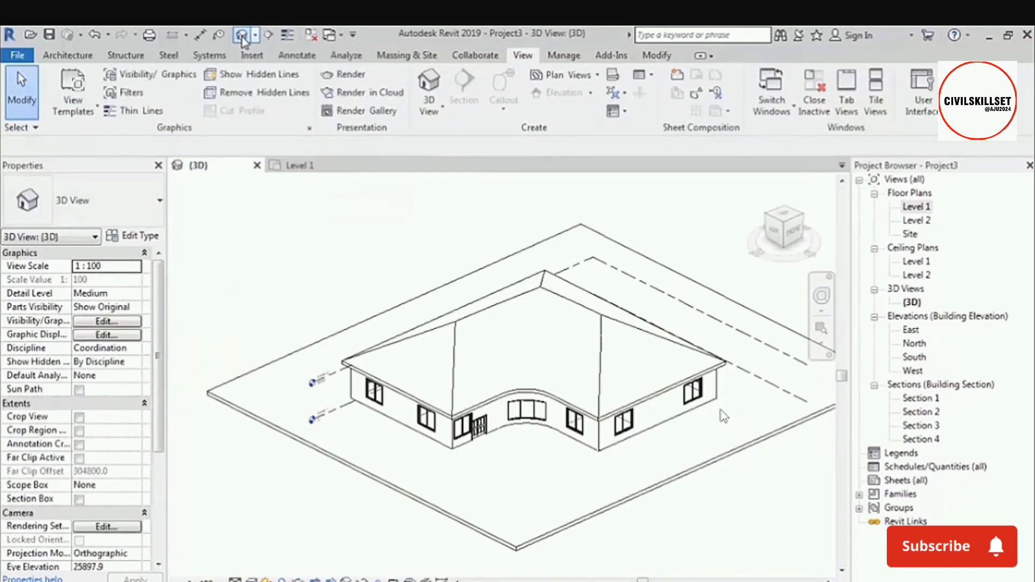
Reselect the west exterior wall in the Level 1 plan and show it in the already open 3D view.
left_click(309, 167)
left_click(305, 320)
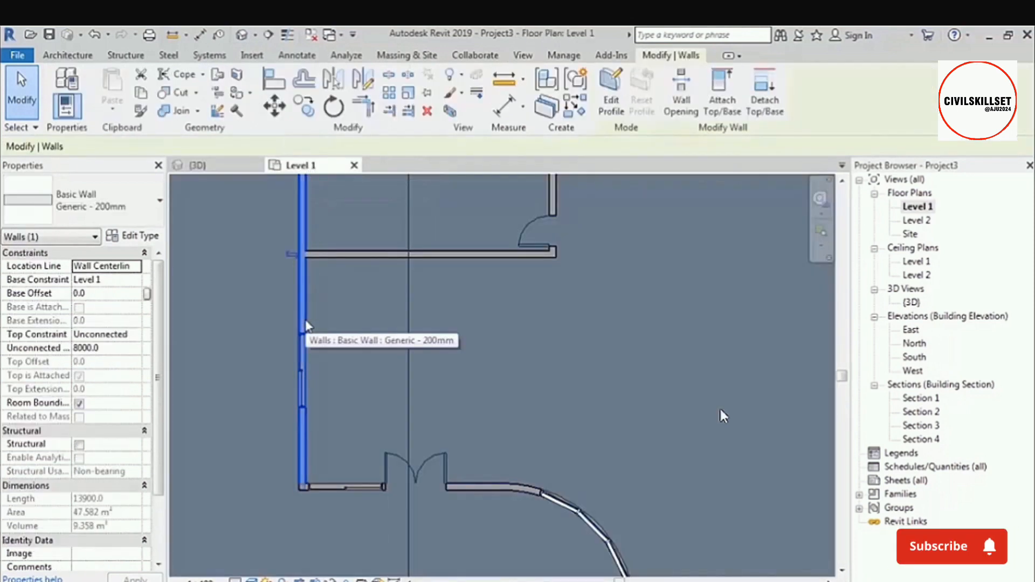
left_click(225, 171)
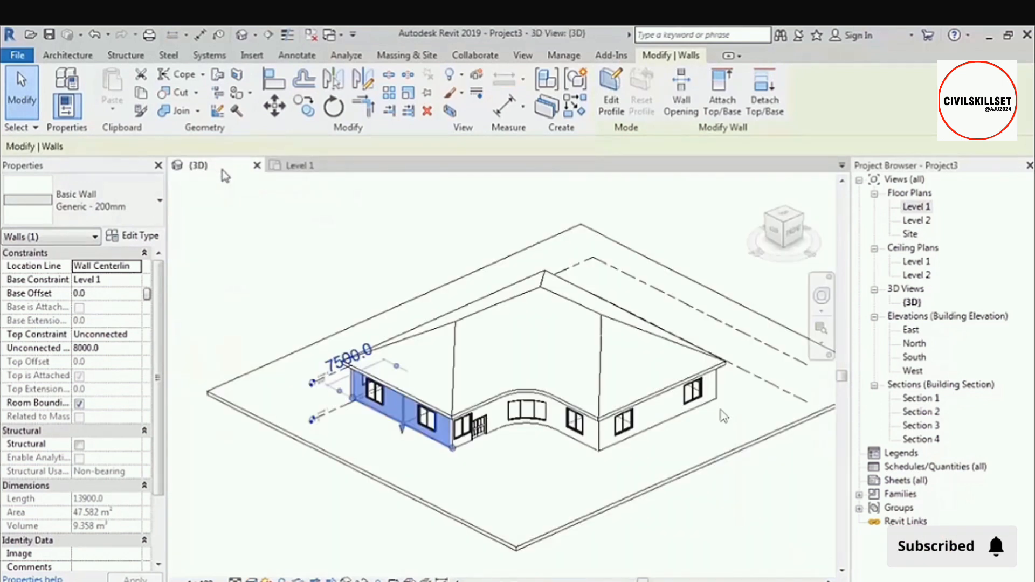
Go back to the Level 1 plan with the wall selected and reopen the default 3D view for comparison.
left_click(348, 166)
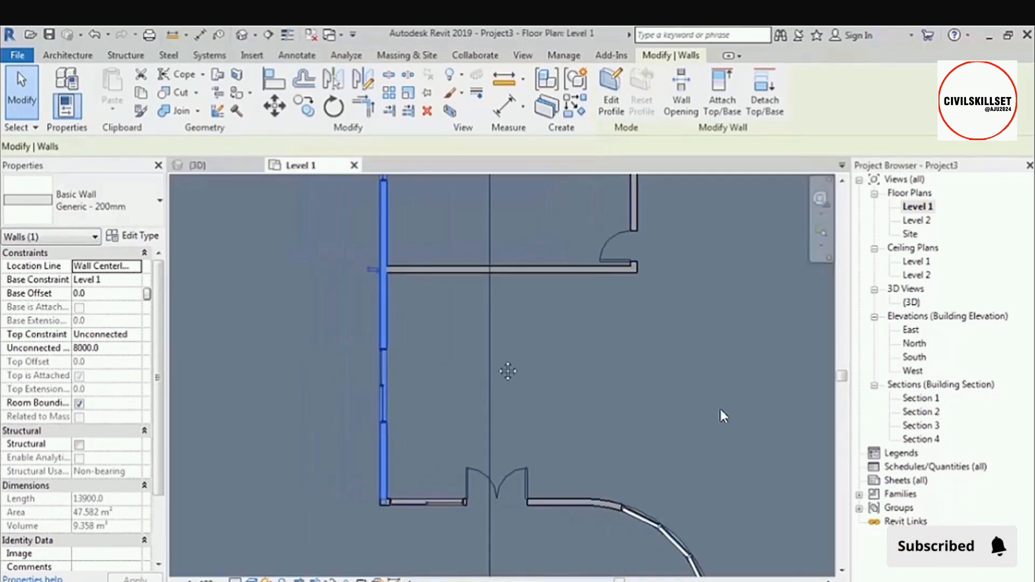
middle_click_drag(508, 371, 580, 386)
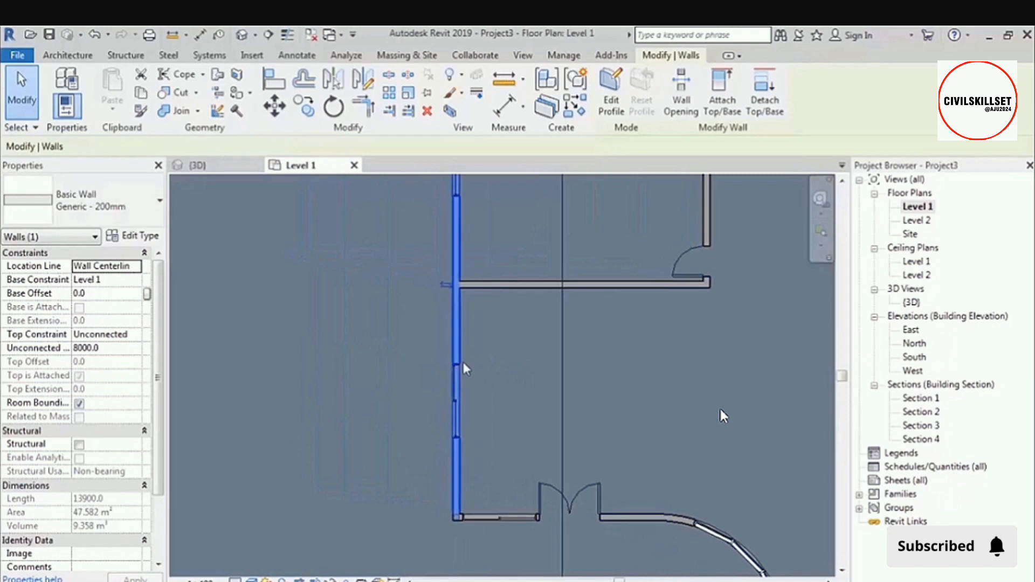
left_click(243, 38)
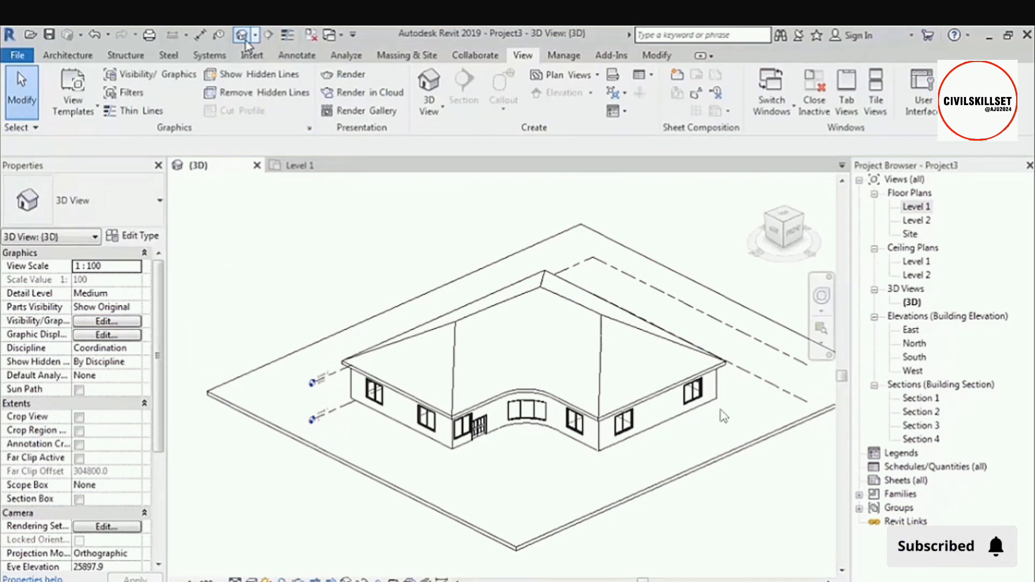
middle_click_drag(256, 243, 251, 234, "shift")
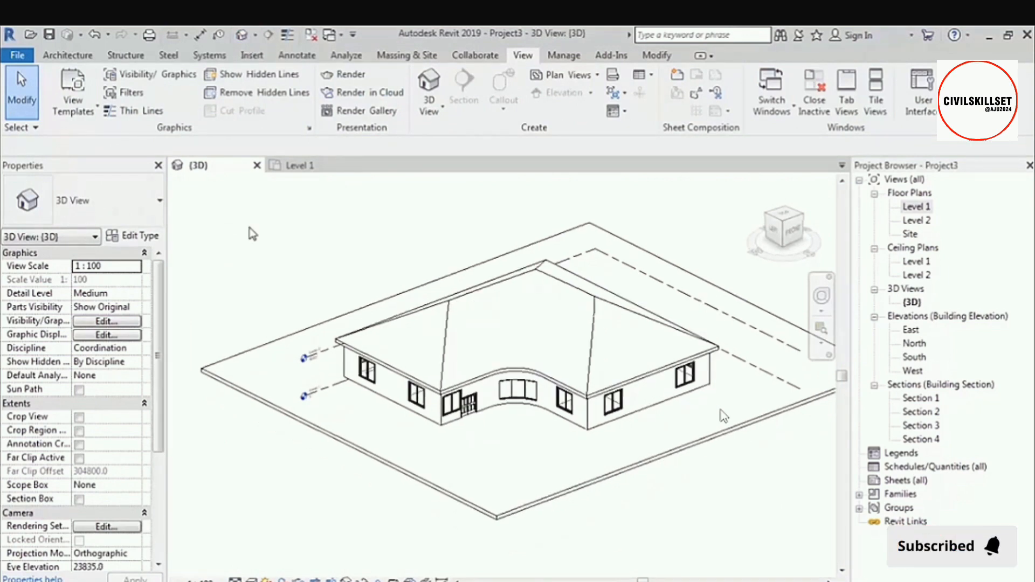
Restore the previously selected wall in the 3D view with Select Previous, repeat it once, and clear the selection.
right_click(254, 228)
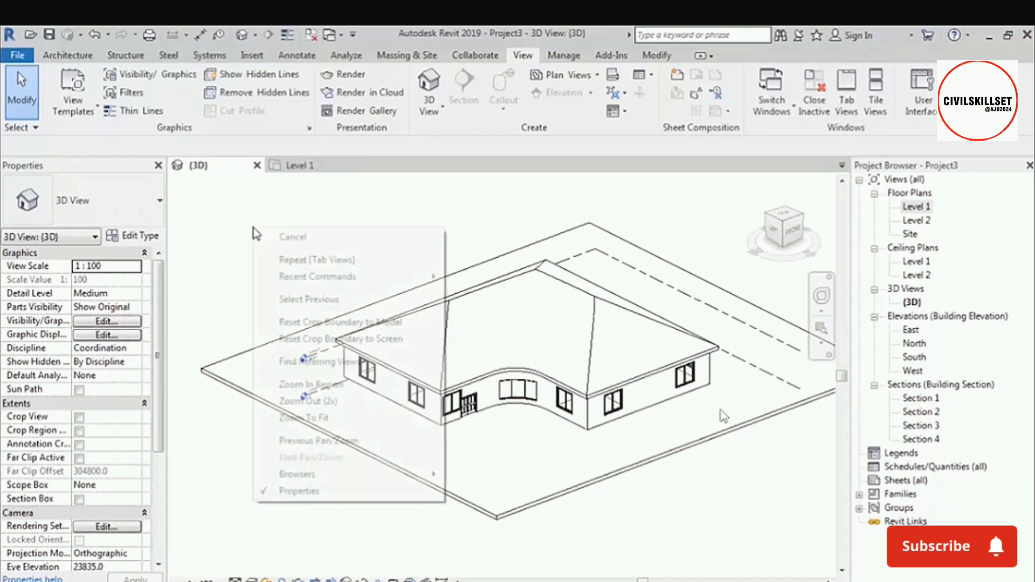
left_click(356, 299)
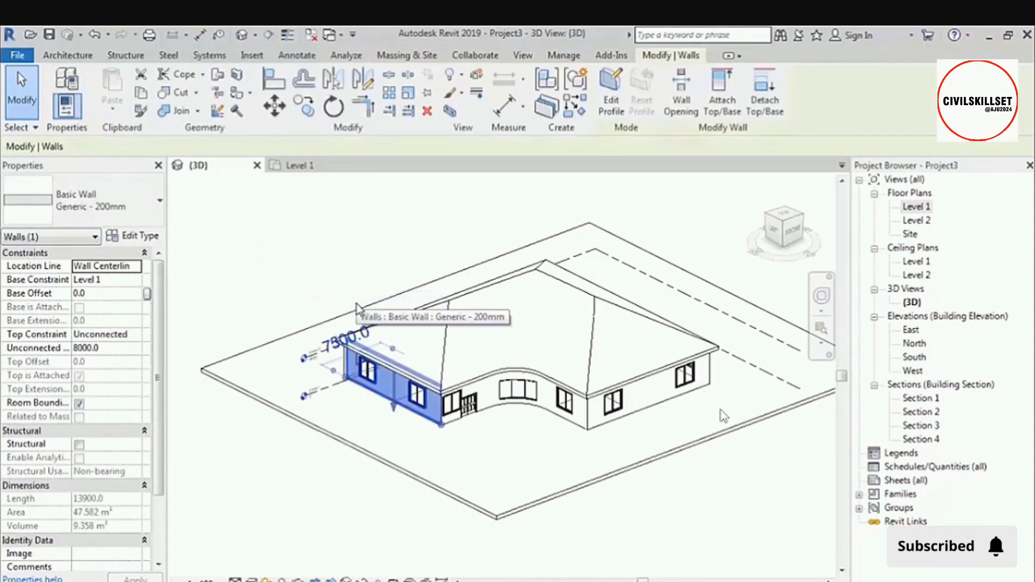
left_click(387, 242)
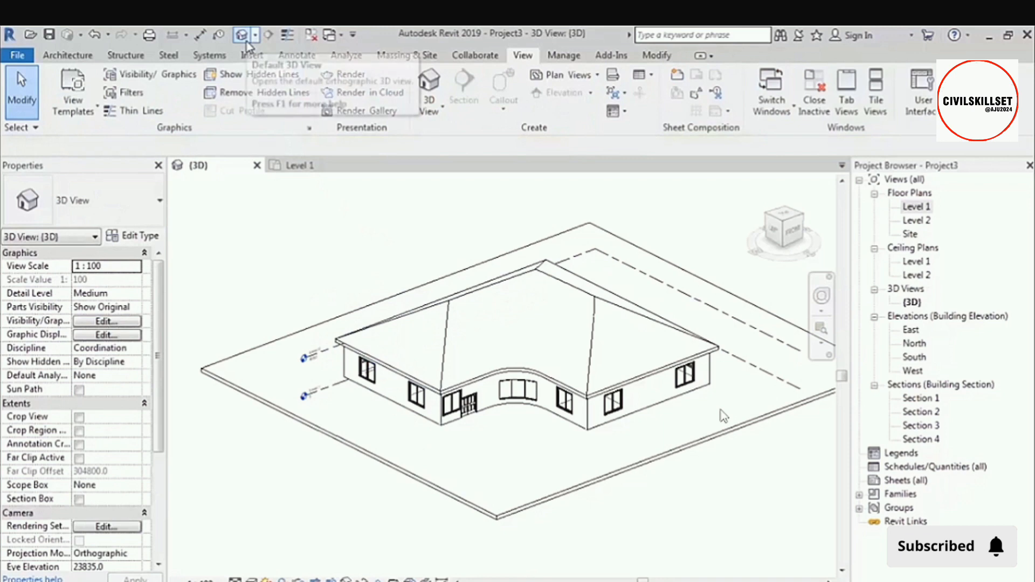
right_click(254, 257)
left_click(308, 327)
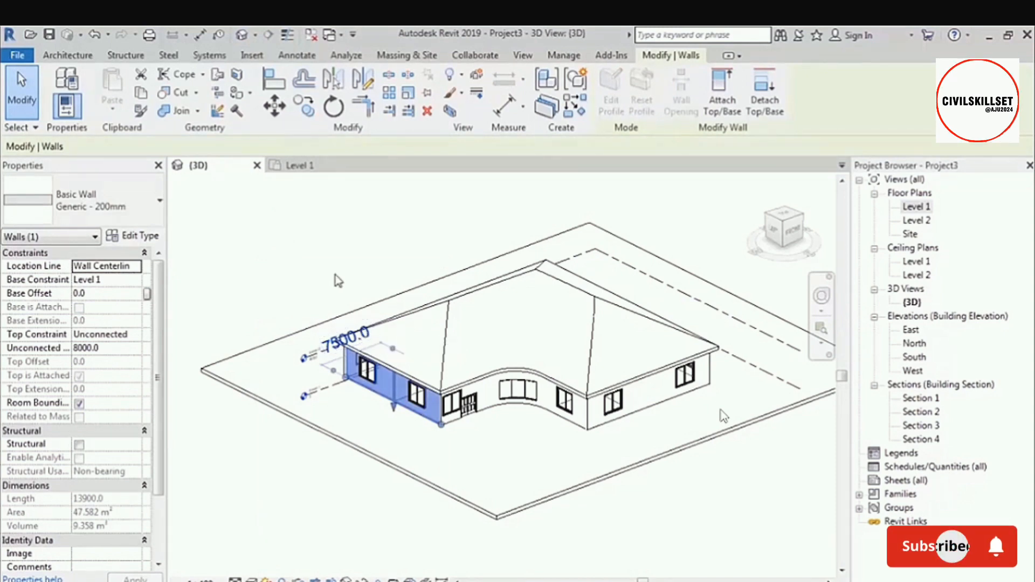
left_click(283, 238)
right_click(256, 231)
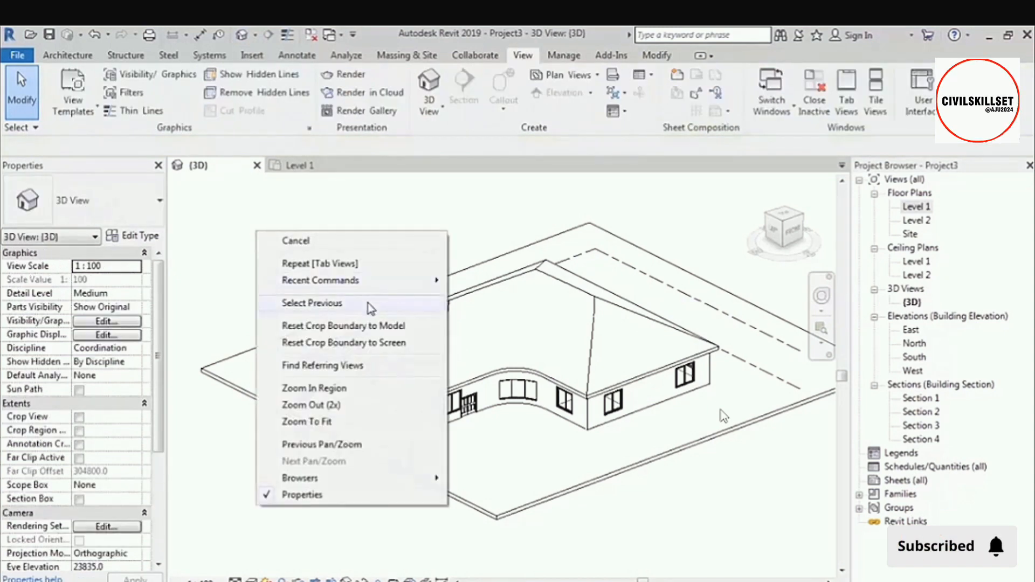
left_click(477, 209)
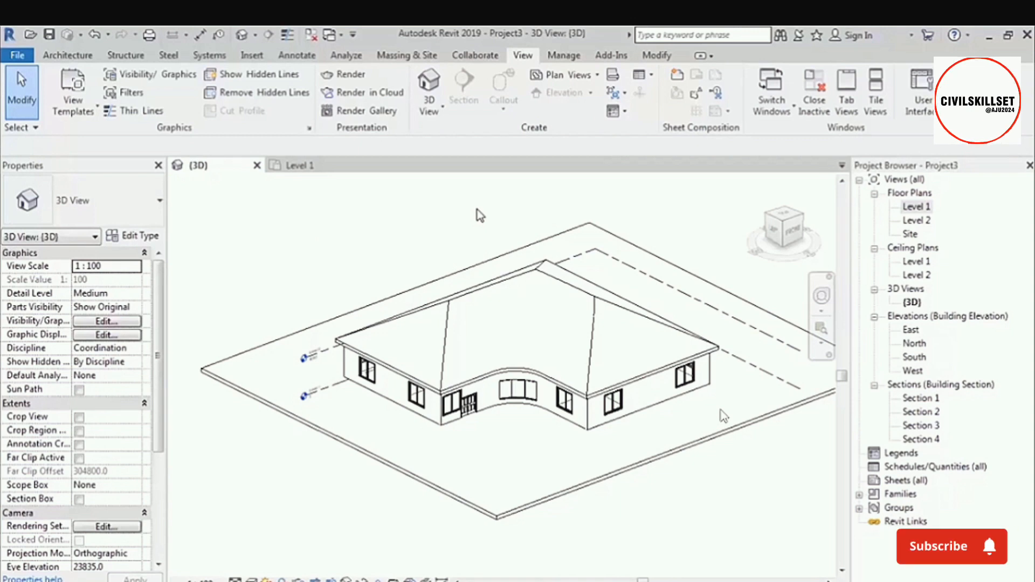
Select the south-facing window of the southeast room in the Level 1 plan and show it in the open 3D view.
left_click(317, 171)
scroll(383, 353, "down", 5)
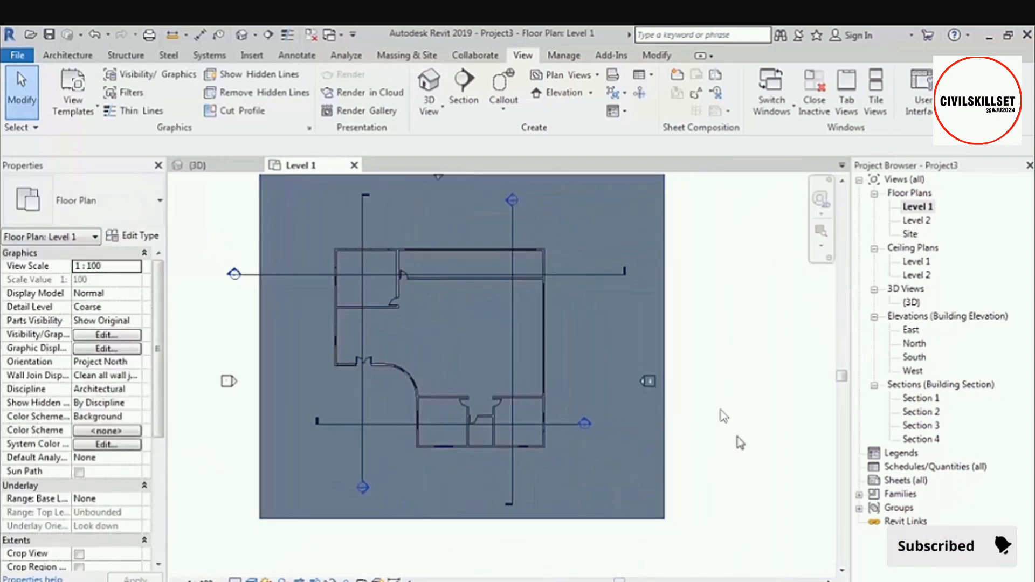
scroll(566, 462, "up", 5)
scroll(538, 458, "up", 1)
left_click(491, 430)
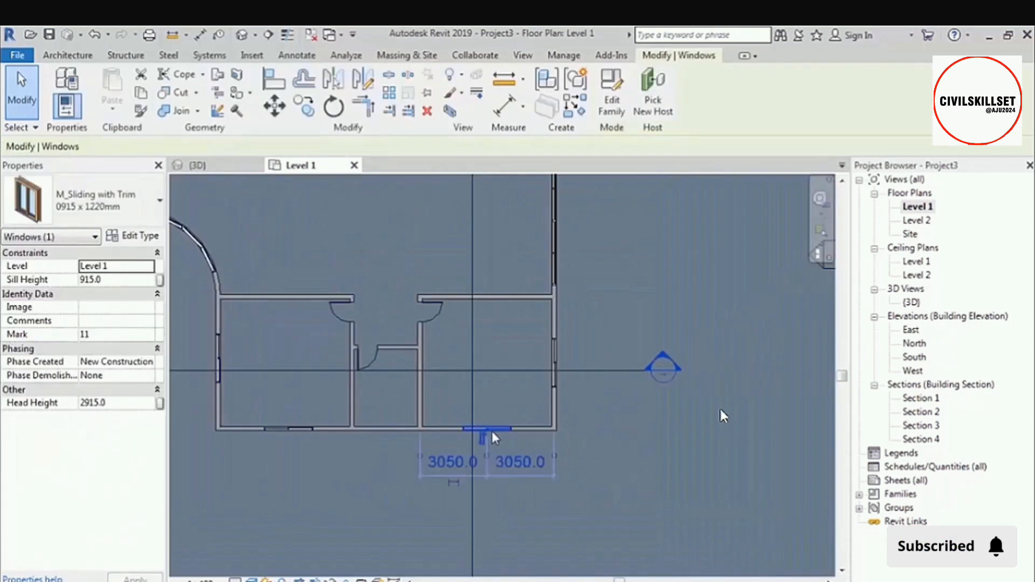
left_click(205, 167)
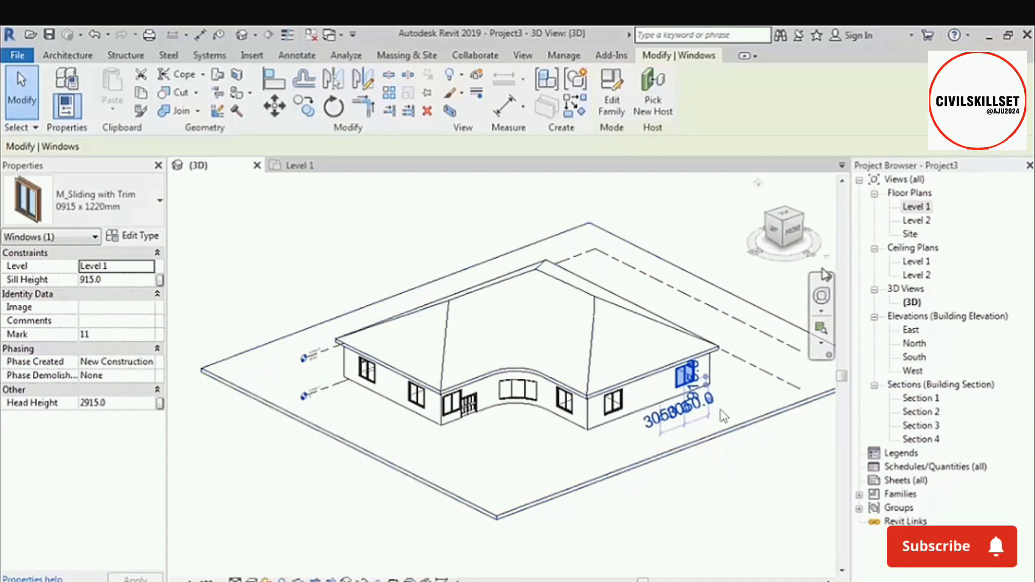
Examine the selected window up close from the front-left corner orientation, orbiting back out to the whole building.
left_click(783, 226)
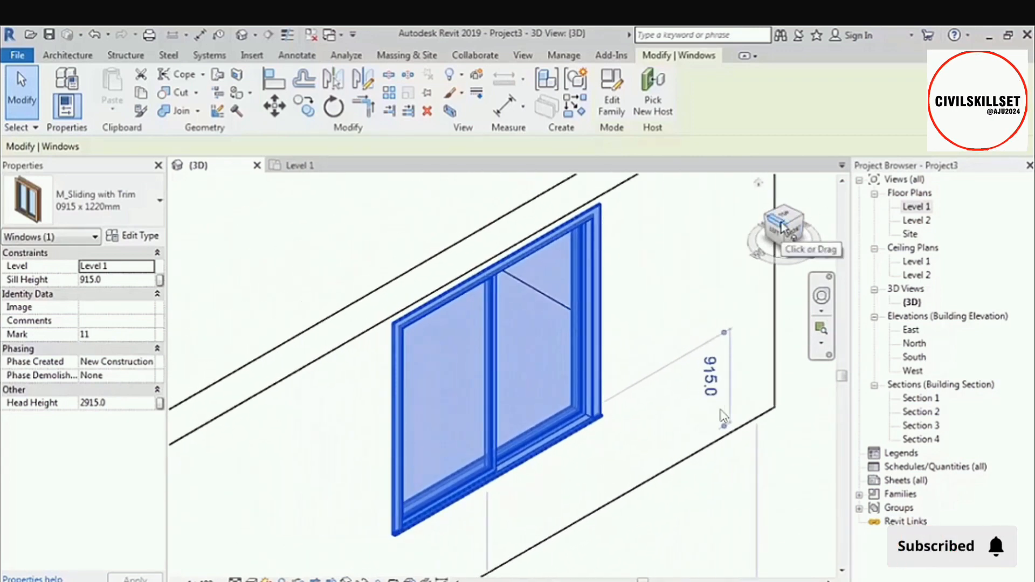
scroll(663, 318, "down", 10)
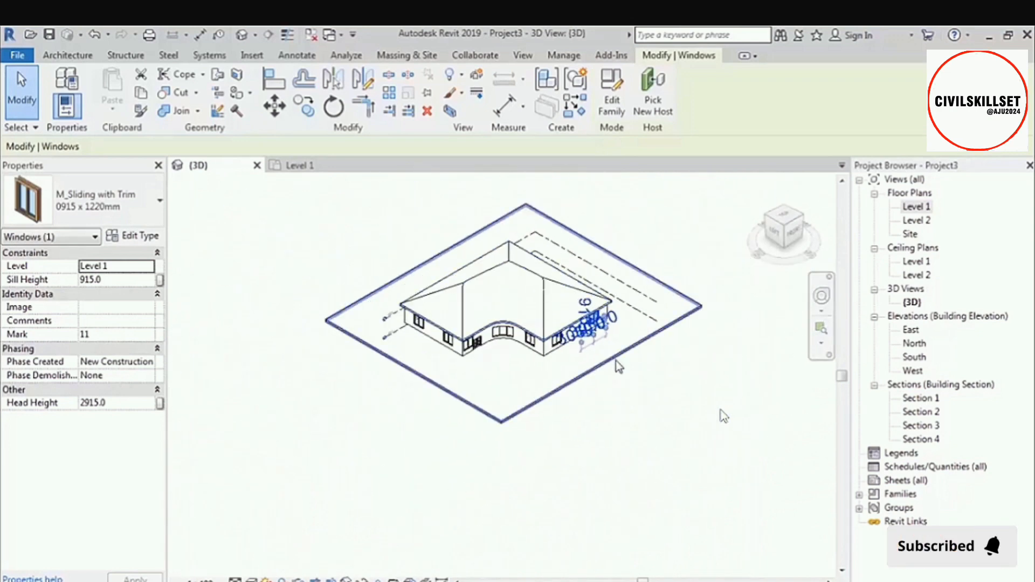
middle_click_drag(619, 366, 684, 401, "shift")
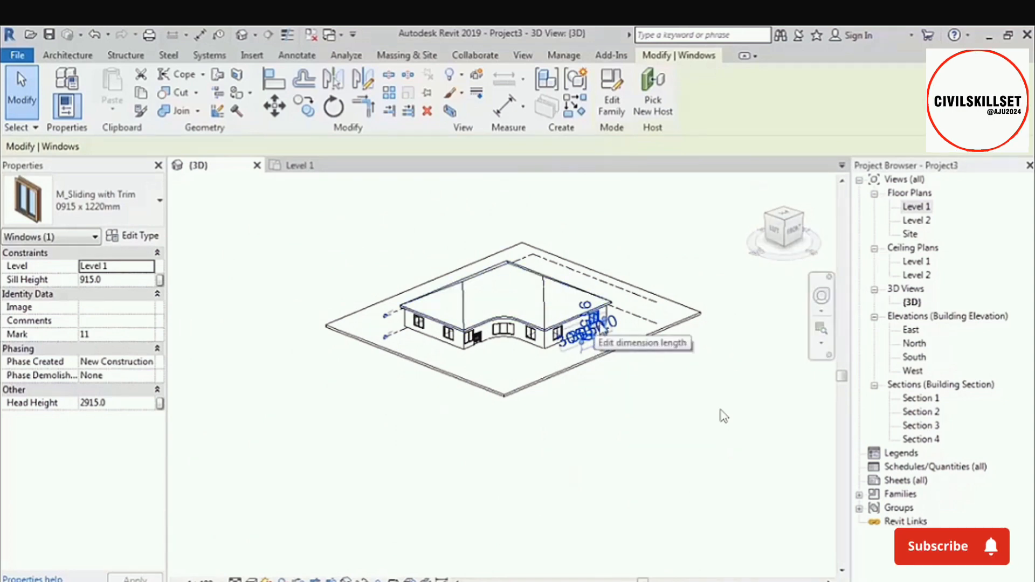
left_click(786, 226)
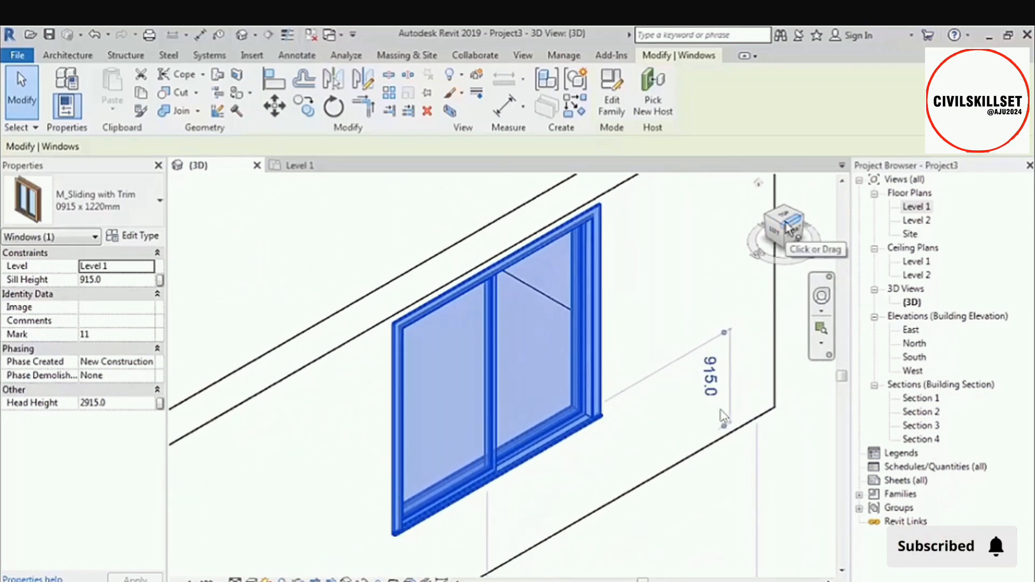
scroll(709, 389, "down", 5)
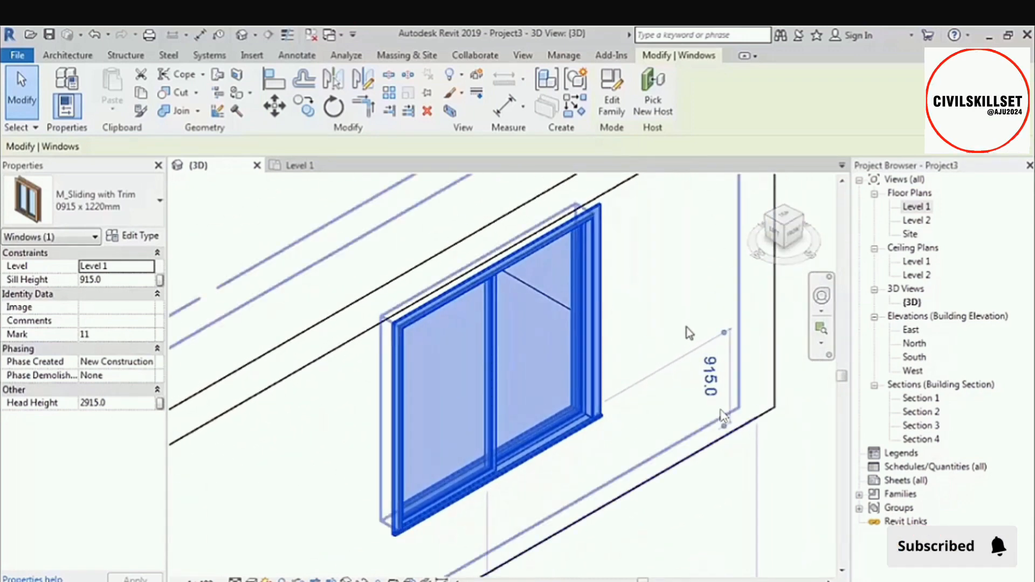
middle_click_drag(707, 384, 707, 269, "shift")
scroll(707, 267, "up", 1)
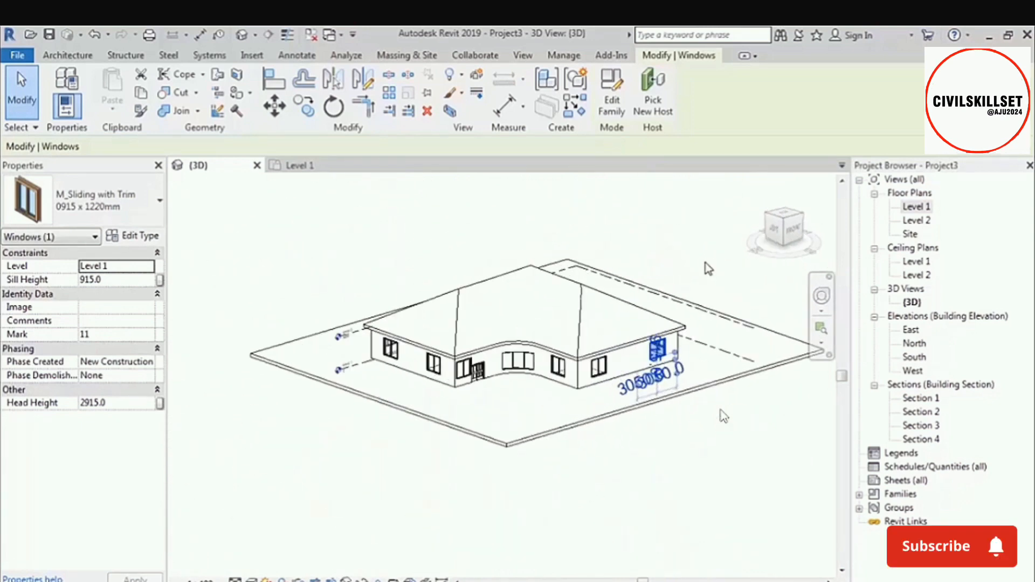
Inspect the selected window from other corner orientations of the 3D view, orbiting around the building, and deselect it.
left_click(788, 209)
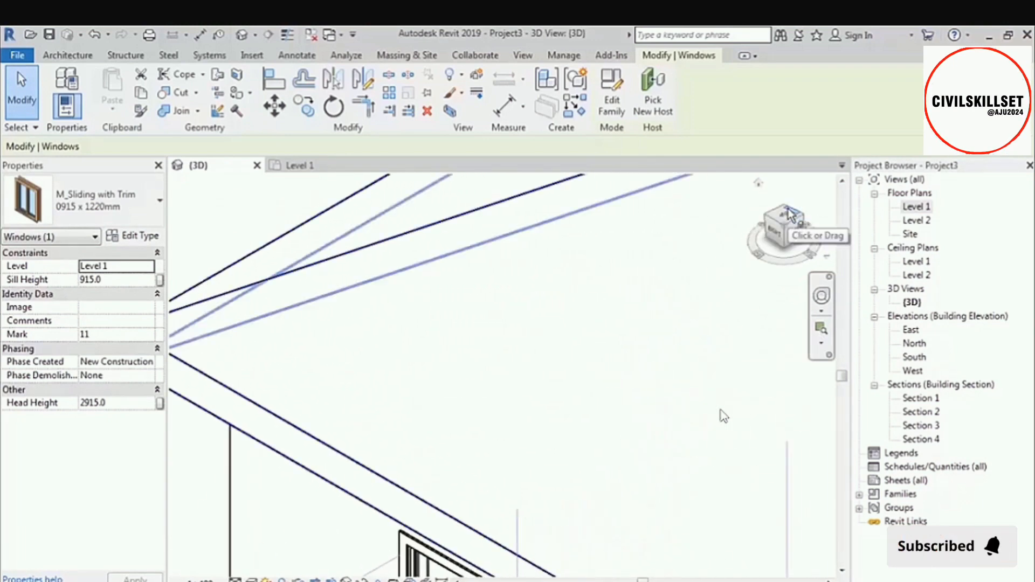
scroll(457, 303, "down", 7)
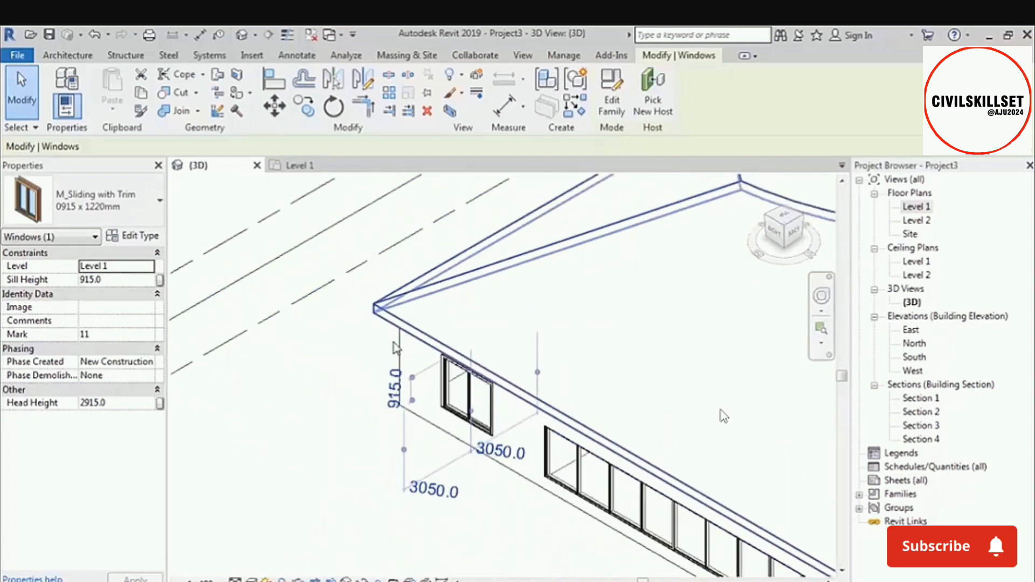
middle_click_drag(465, 315, 681, 318, "shift")
scroll(543, 369, "down", 5)
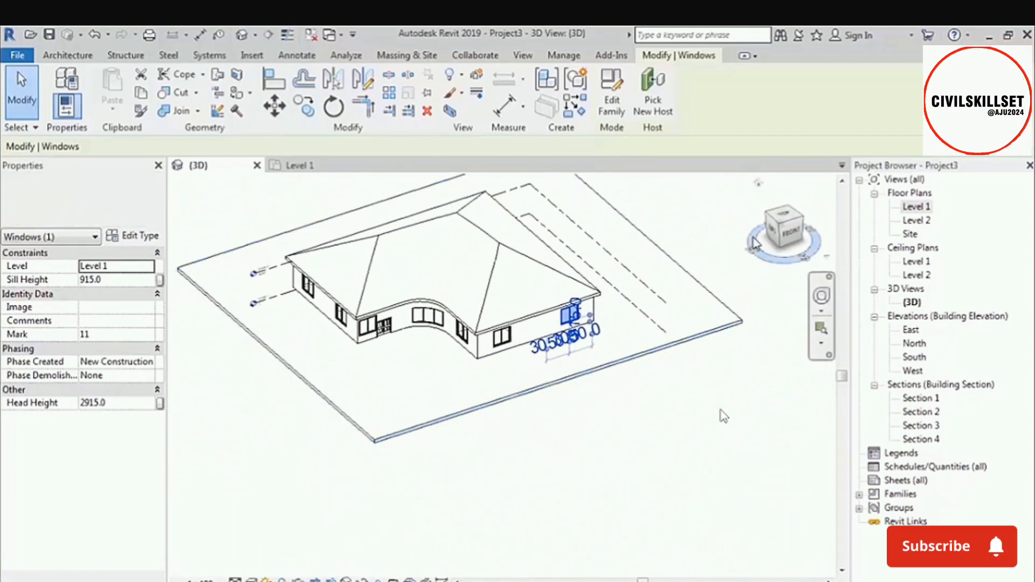
left_click(805, 220)
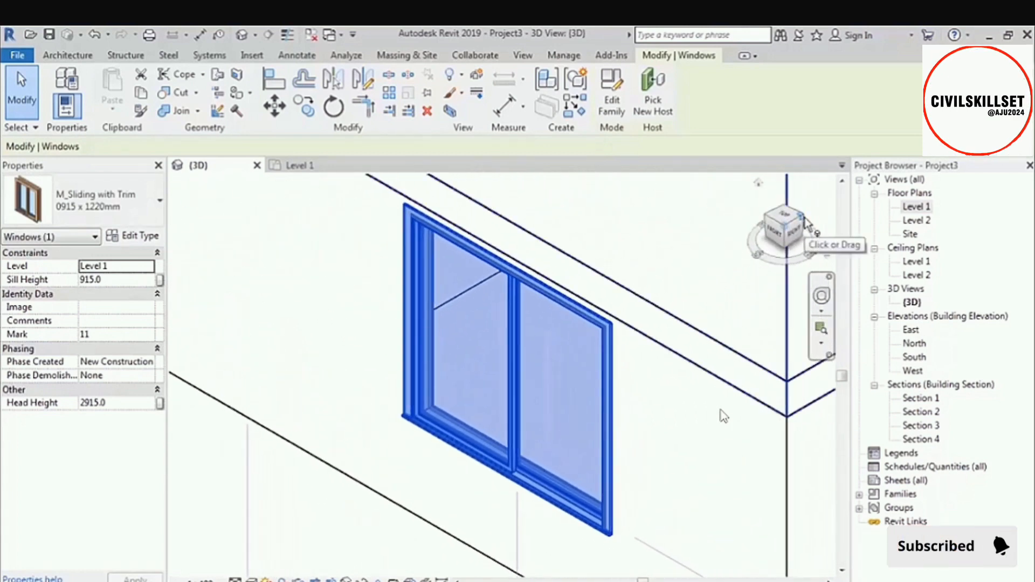
scroll(723, 415, "down", 5)
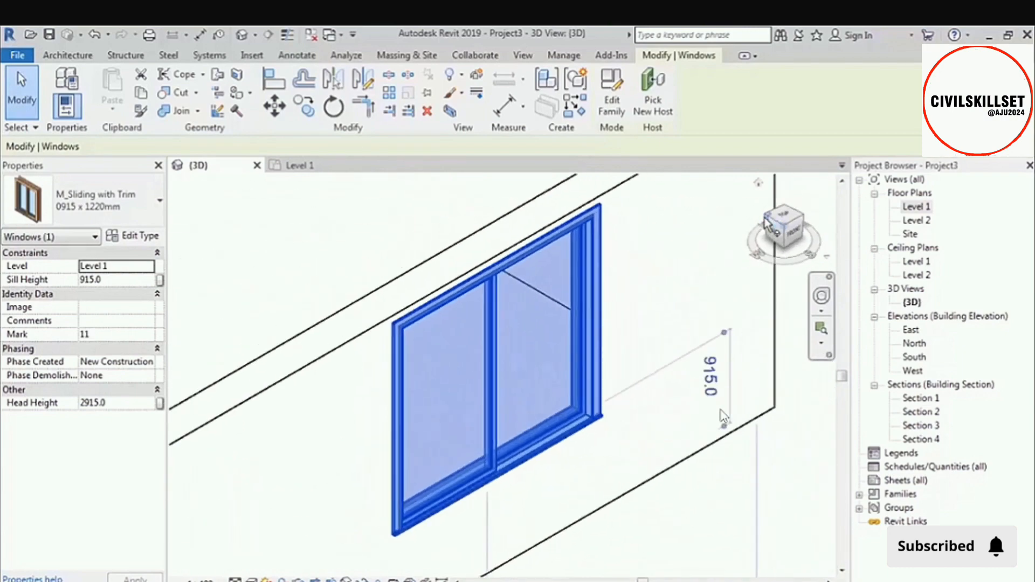
middle_click_drag(713, 311, 685, 291, "shift")
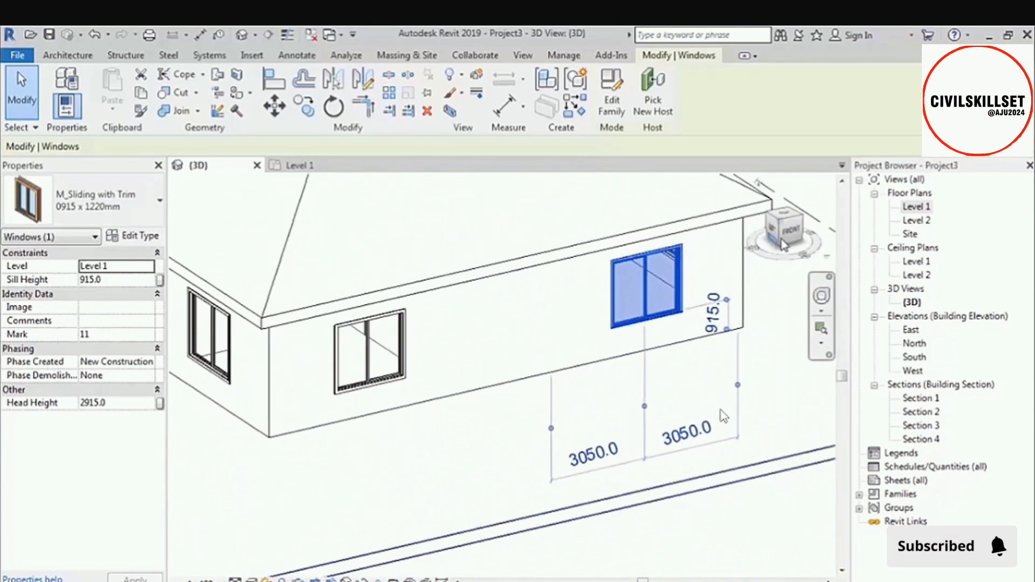
left_click(792, 235)
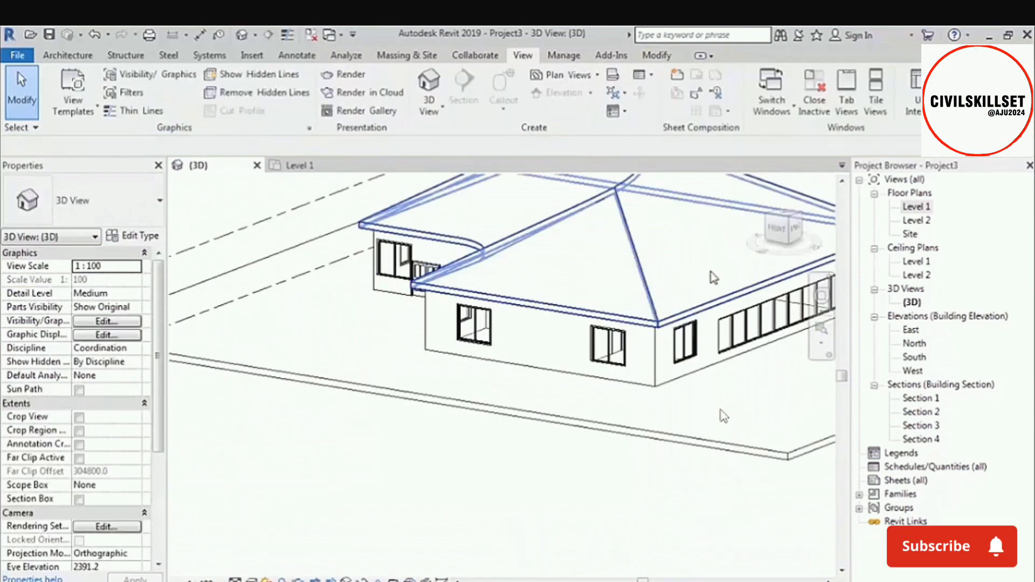
Reselect the same window in the 3D view, locate it on the whole building, and clear the selection.
left_click(615, 348)
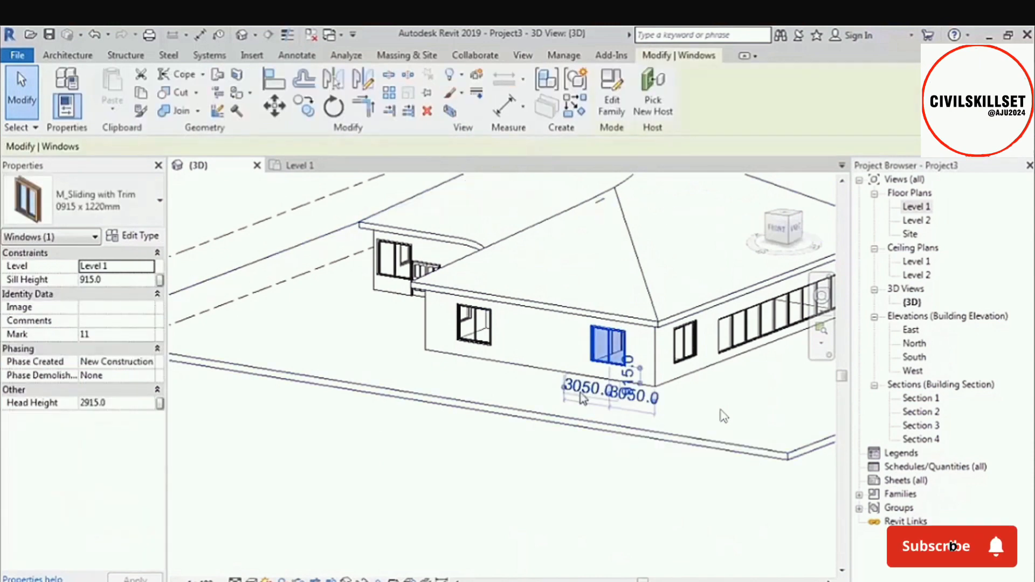
scroll(584, 395, "down", 3)
middle_click_drag(510, 402, 672, 418, "shift")
scroll(698, 417, "up", 2)
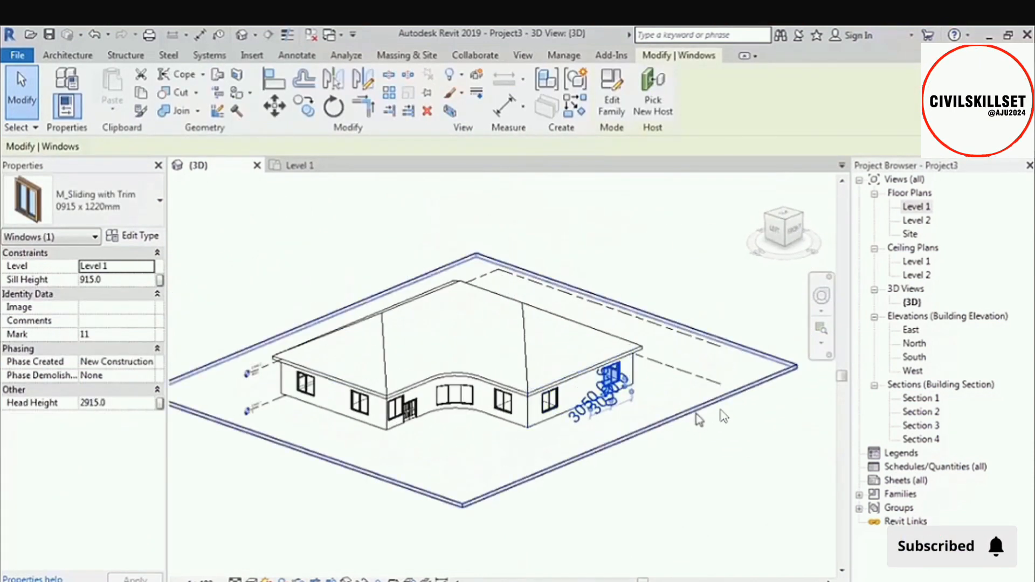
left_click(713, 462)
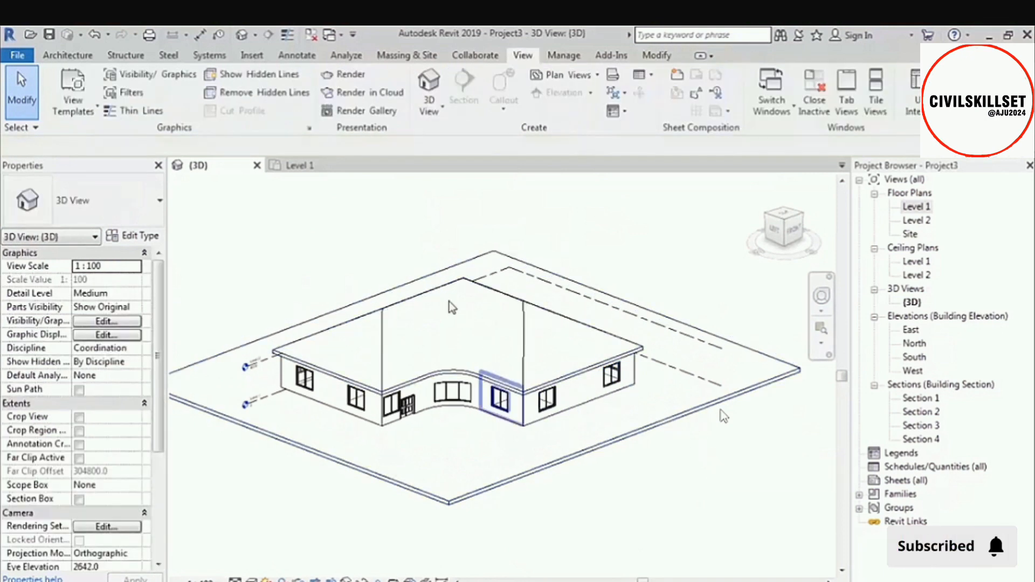
Select the interior door on the northwest room's east wall in the Level 1 plan and show it in the open 3D view.
left_click(323, 167)
scroll(522, 391, "down", 4)
middle_click_drag(522, 389, 532, 430)
scroll(483, 446, "up", 3)
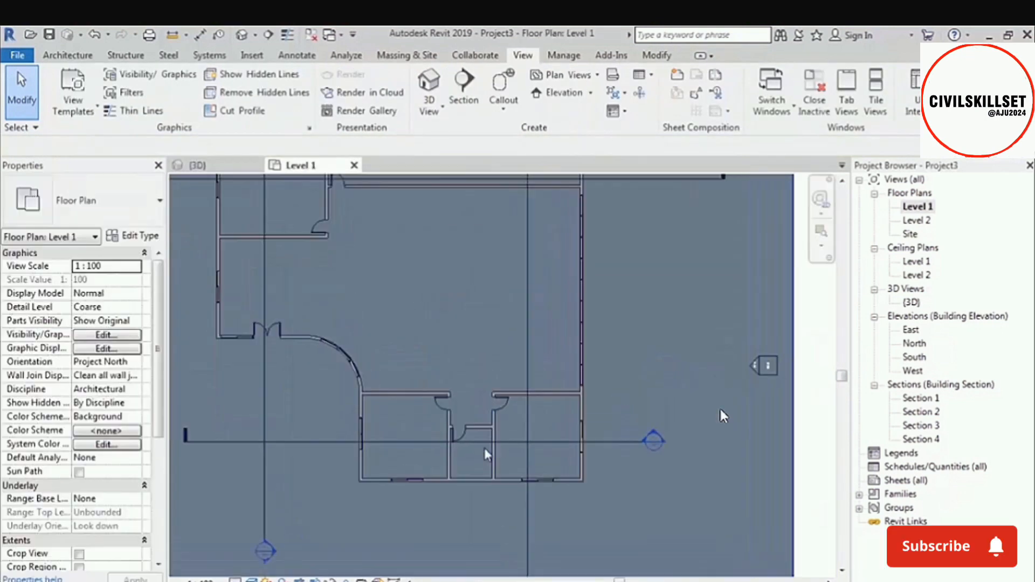
middle_click_drag(508, 357, 564, 468)
scroll(495, 315, "up", 2)
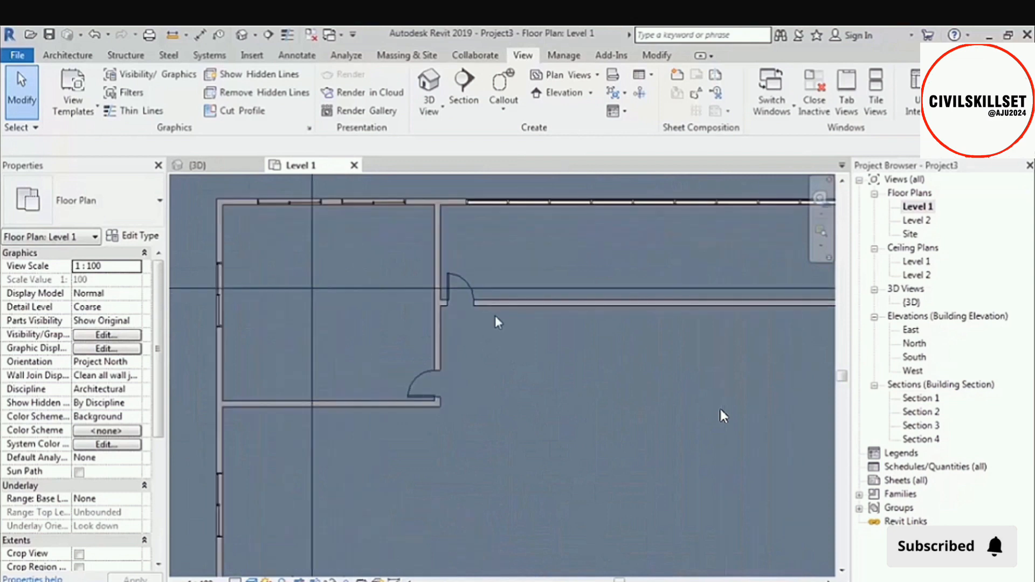
scroll(485, 345, "up", 2)
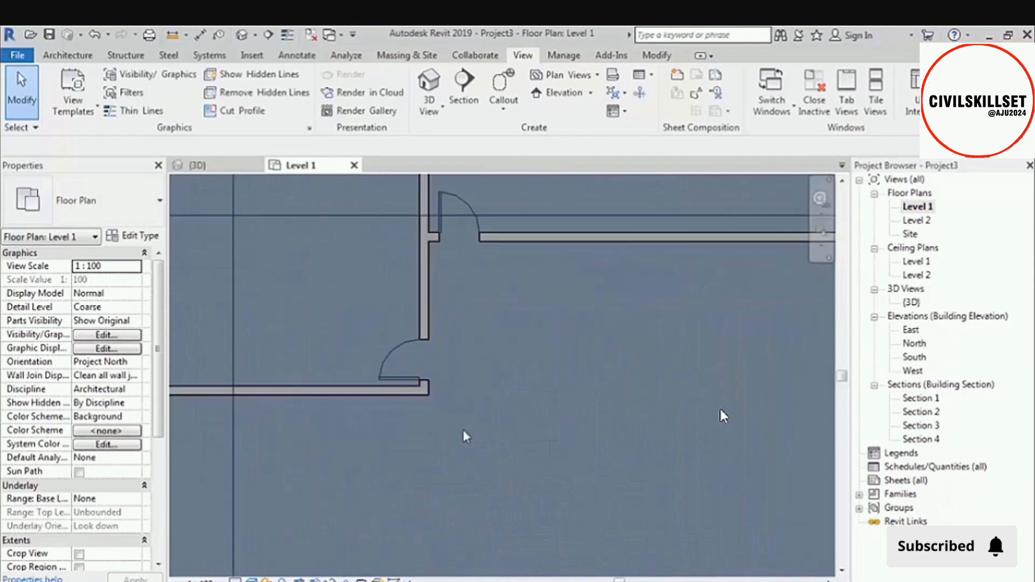
left_click(410, 377)
left_click(198, 165)
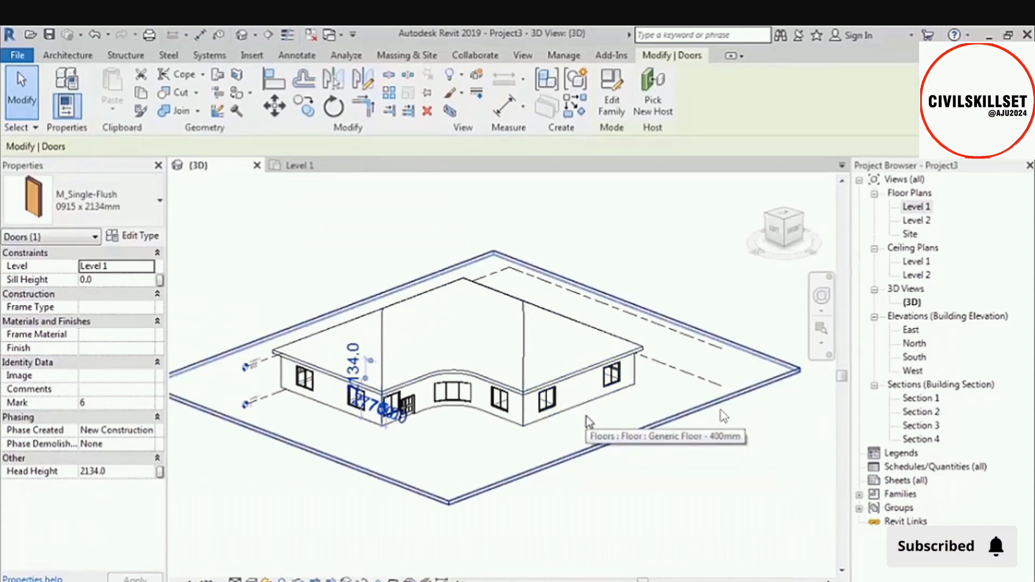
Set the 3D view's visual style to Wireframe and focus the view on the selected interior door.
key("w")
key("f")
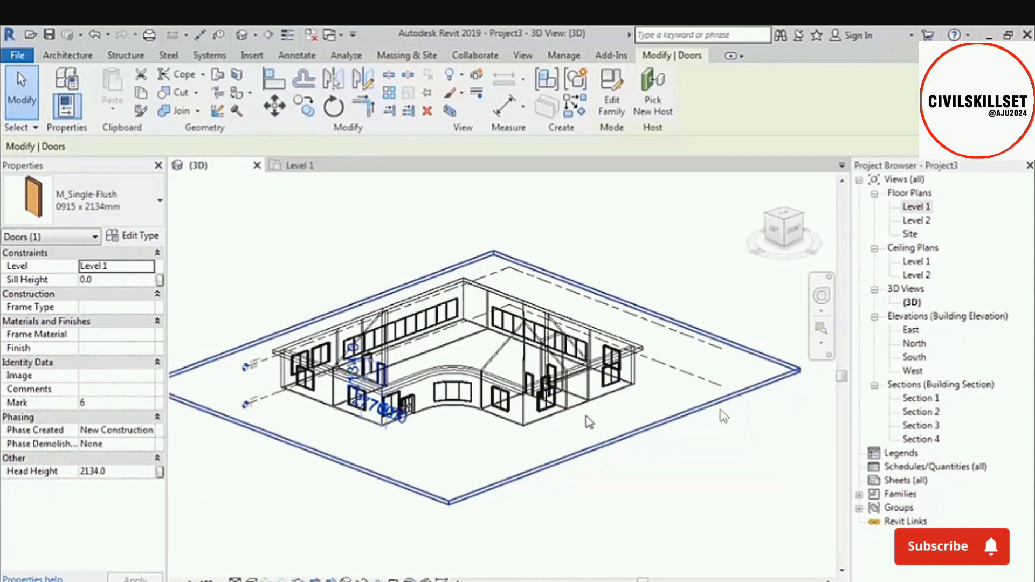
left_click(782, 230)
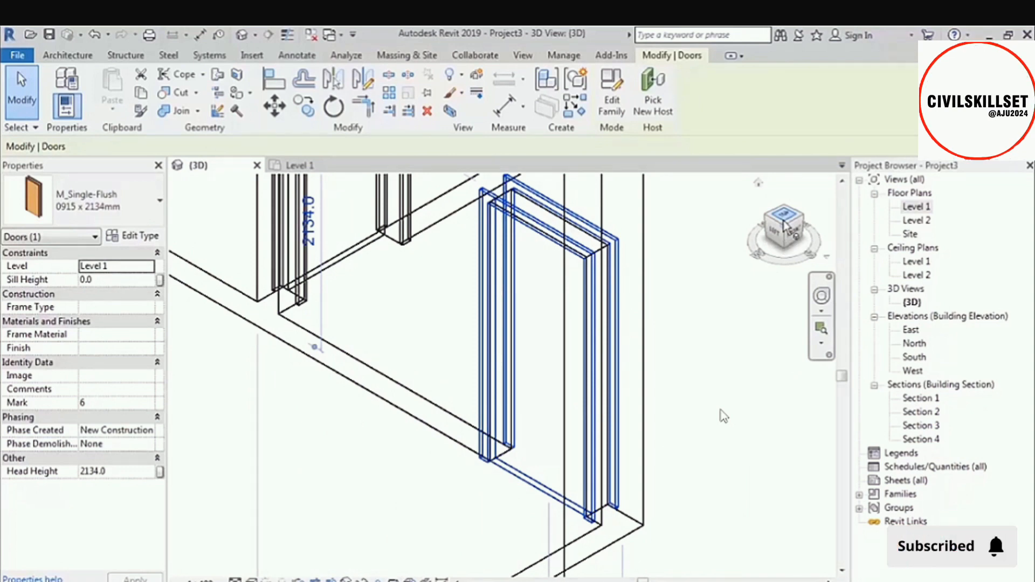
scroll(723, 416, "down", 5)
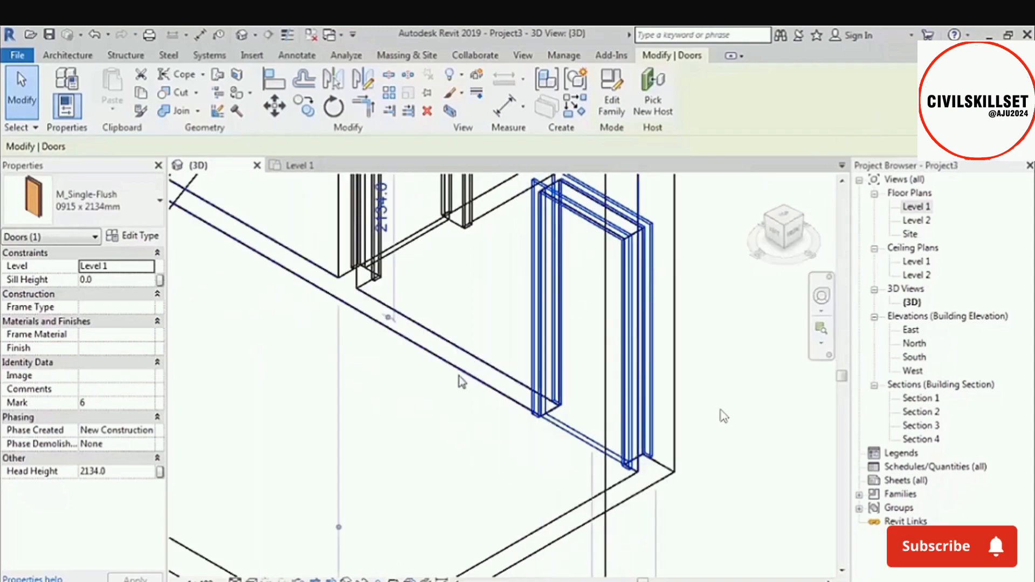
middle_click_drag(344, 386, 586, 416, "shift")
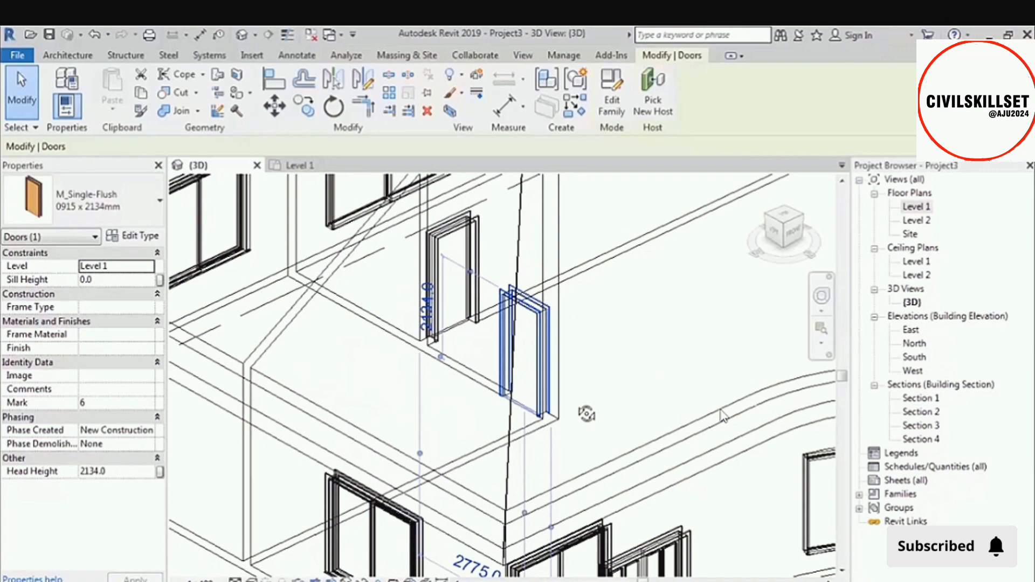
Return to the whole wireframe building in the 3D view and clear the door selection.
scroll(509, 409, "down", 6)
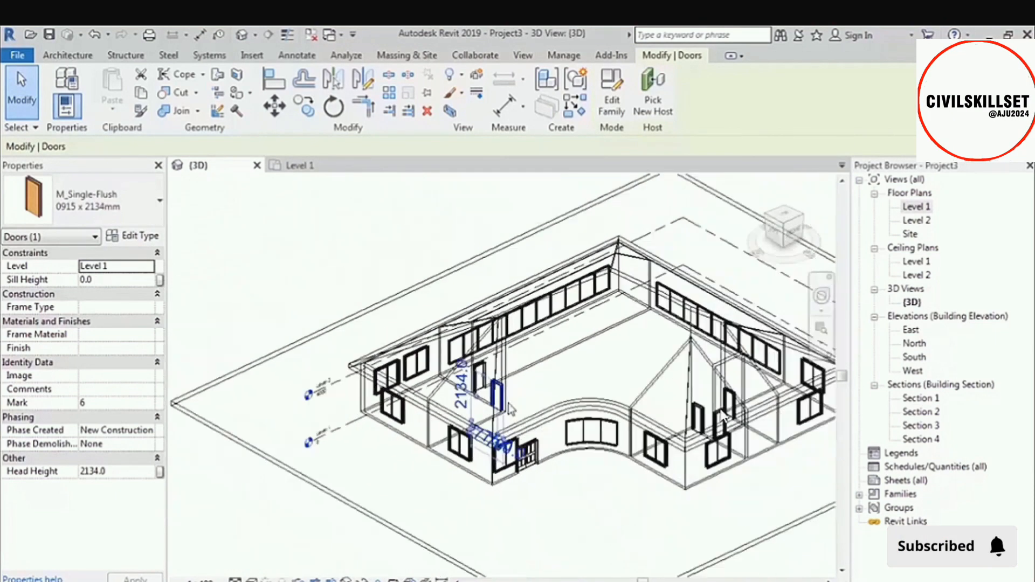
scroll(539, 414, "down", 1)
middle_click_drag(668, 437, 581, 391)
left_click(481, 440)
scroll(481, 440, "down", 2)
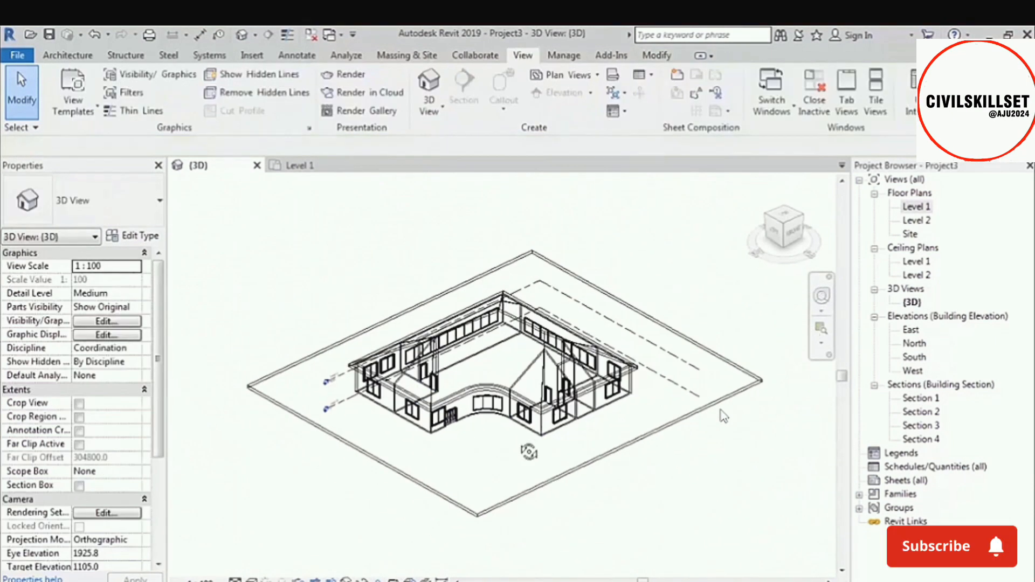
Set the 3D view's visual style to Shaded.
middle_click_drag(528, 452, 529, 439, "shift")
key("s")
key("d")
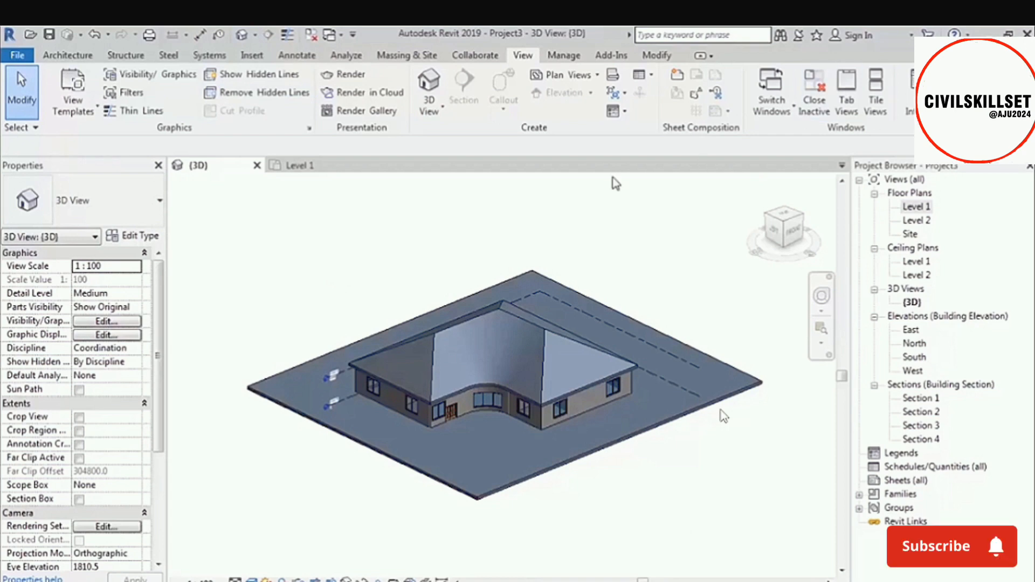
Close the Properties palette and the Project Browser, and bring the Properties palette back beside the 3D view.
left_click(158, 165)
left_click(1031, 168)
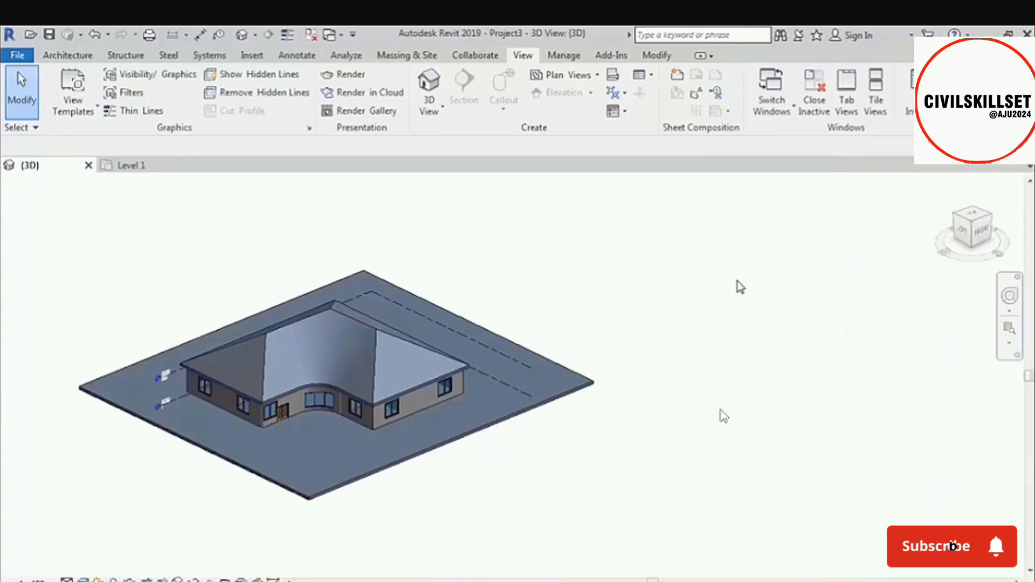
scroll(714, 296, "down", 3)
middle_click_drag(449, 333, 620, 397)
scroll(529, 344, "up", 4)
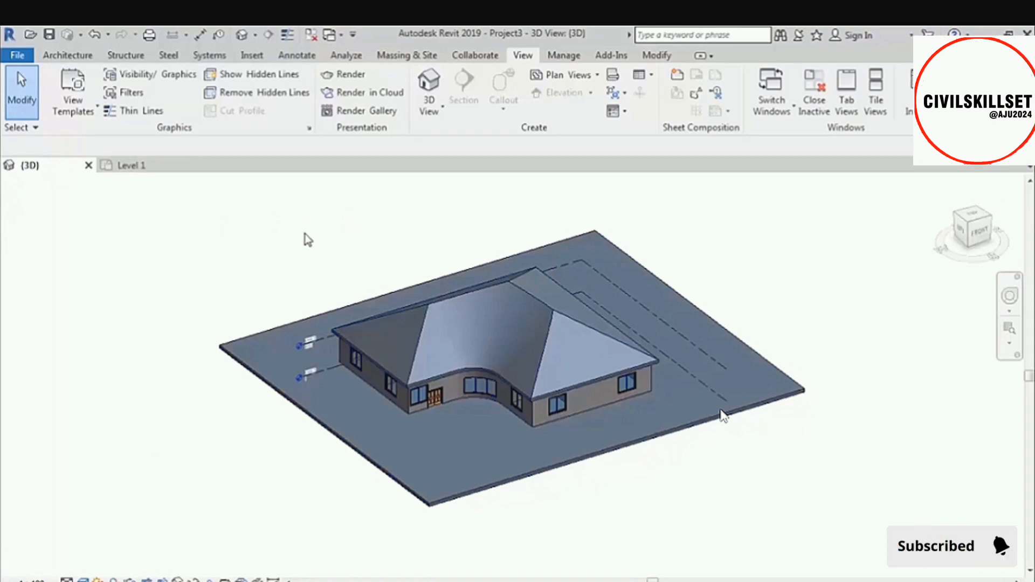
key("ctrl+1")
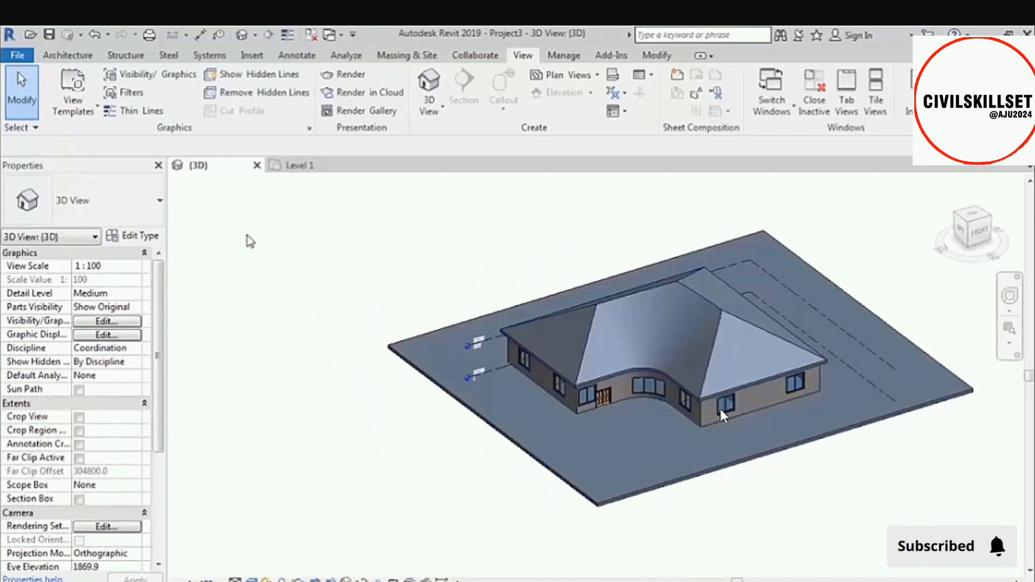
Close only the Properties palette and reopen it for the 3D view.
left_click(158, 165)
right_click(181, 241)
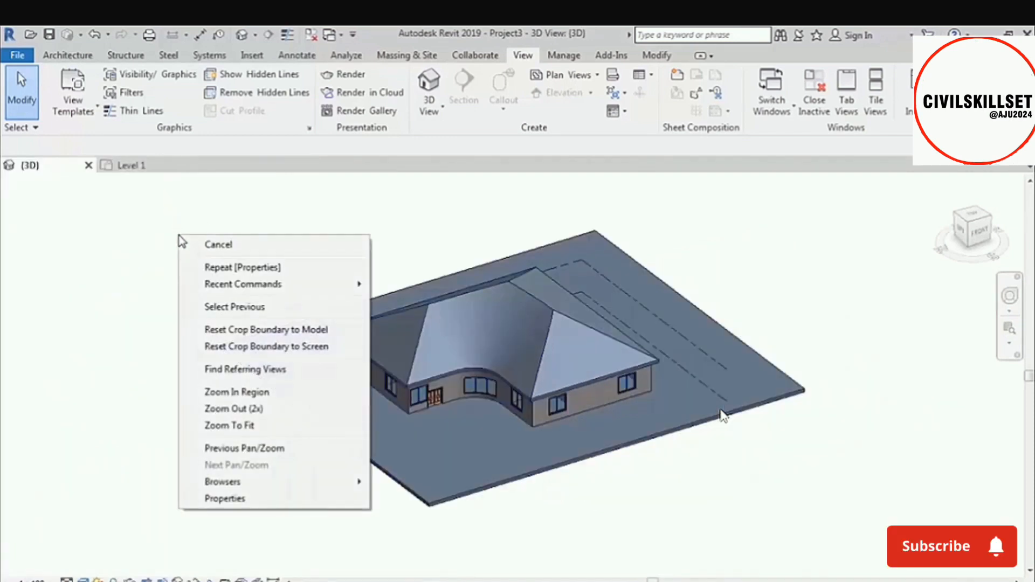
left_click(251, 500)
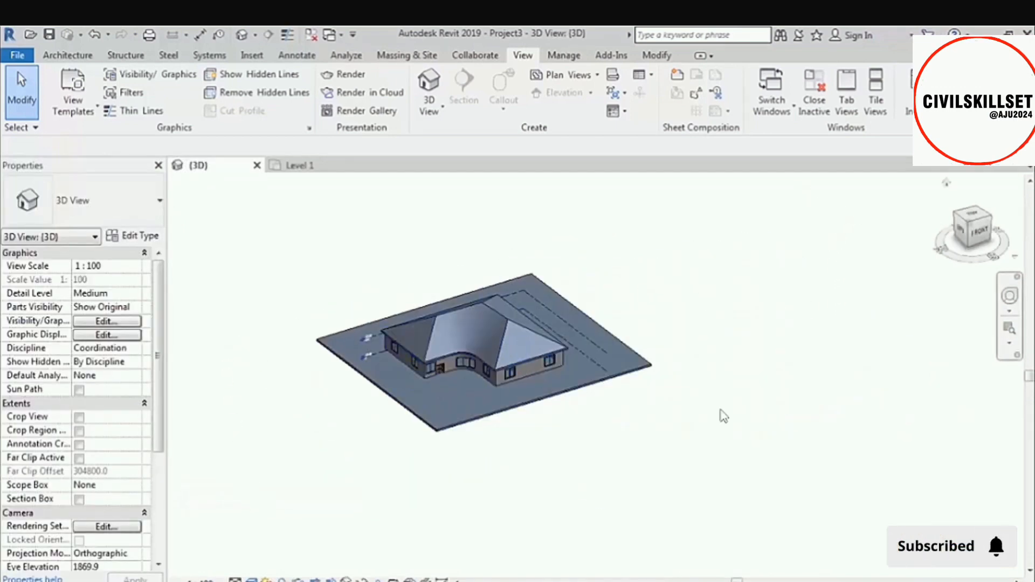
Show the hidden Project Browser again alongside the 3D view.
middle_click_drag(719, 371, 654, 340)
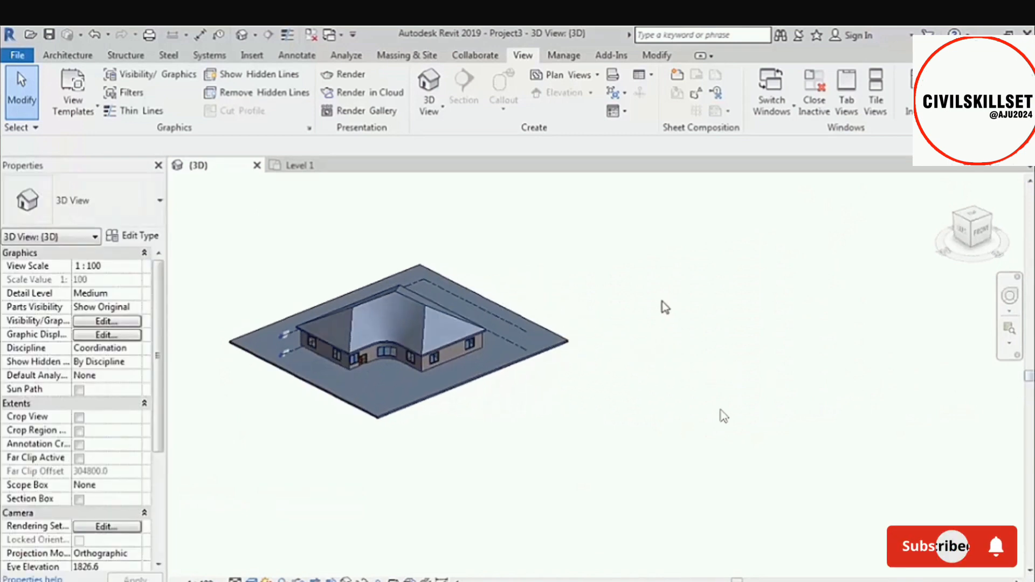
right_click(639, 238)
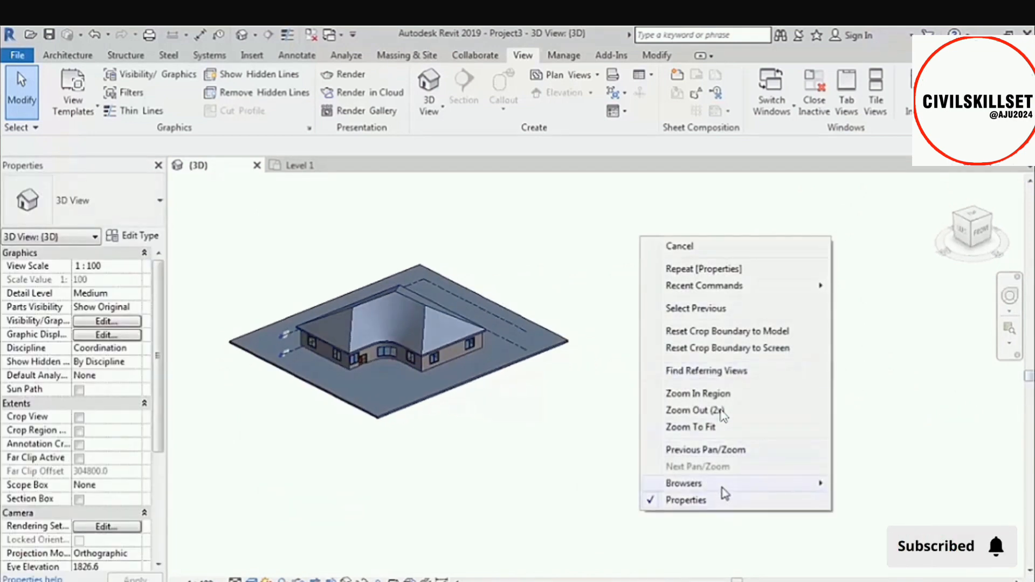
mouse_move(726, 493)
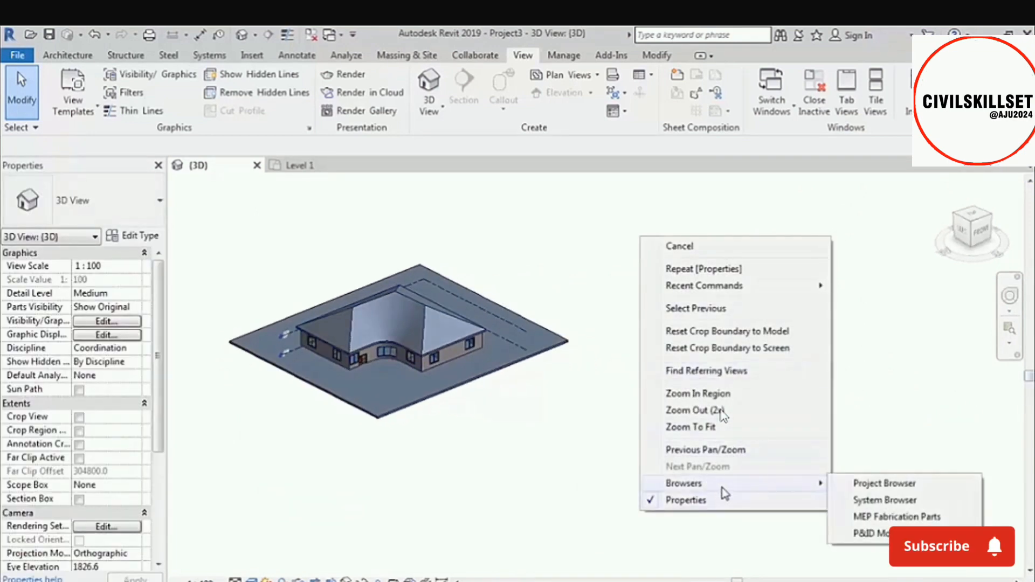
left_click(947, 485)
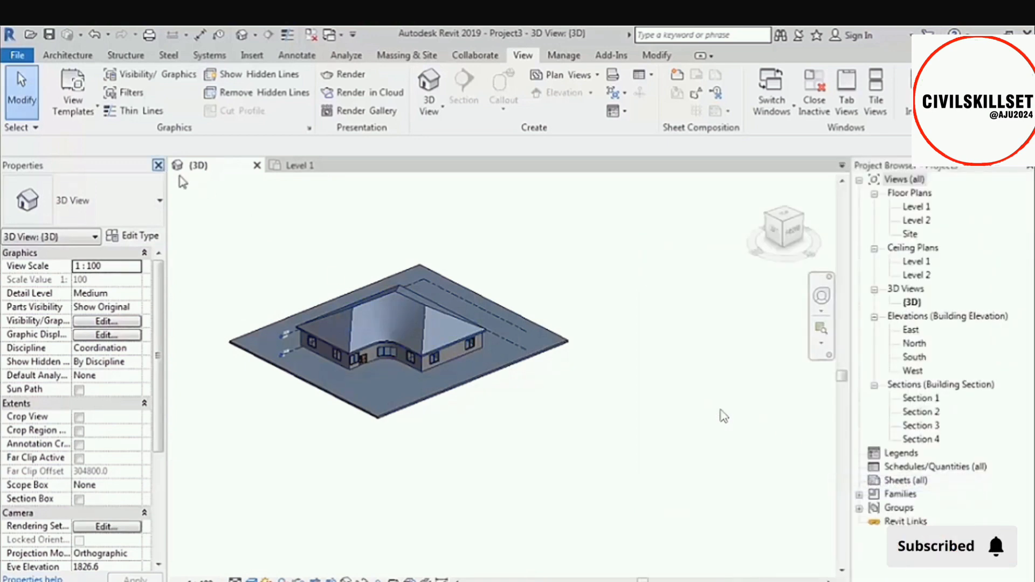
Hide both the Properties palette and the Project Browser, and re-enable both in the User Interface display options.
left_click(158, 165)
left_click(1029, 167)
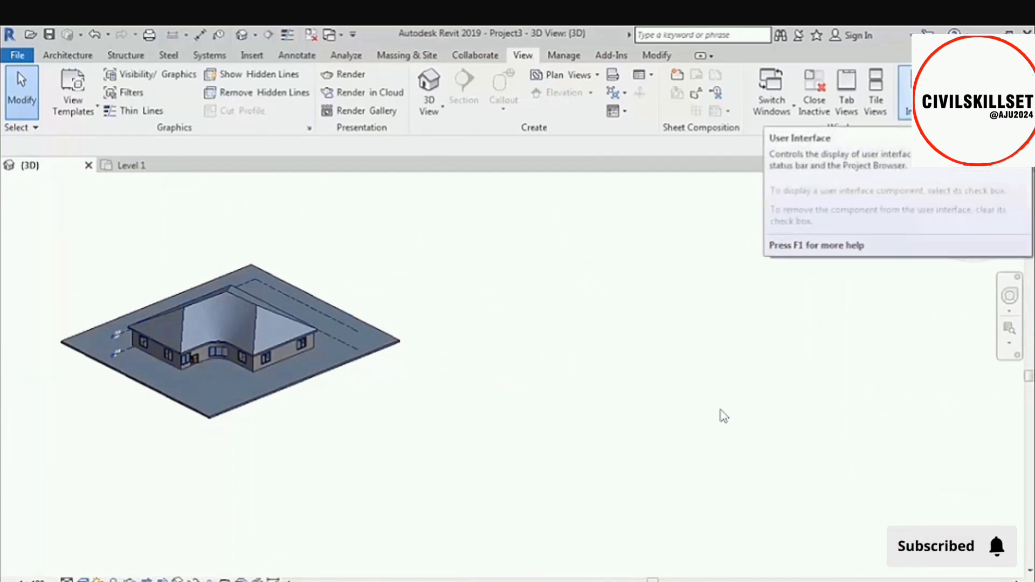
left_click(909, 91)
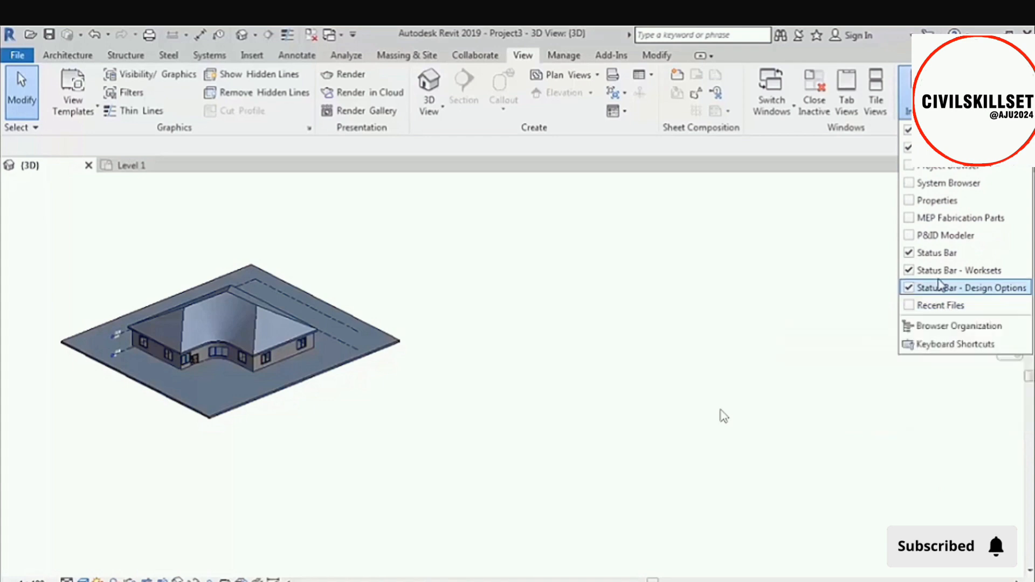
left_click(910, 200)
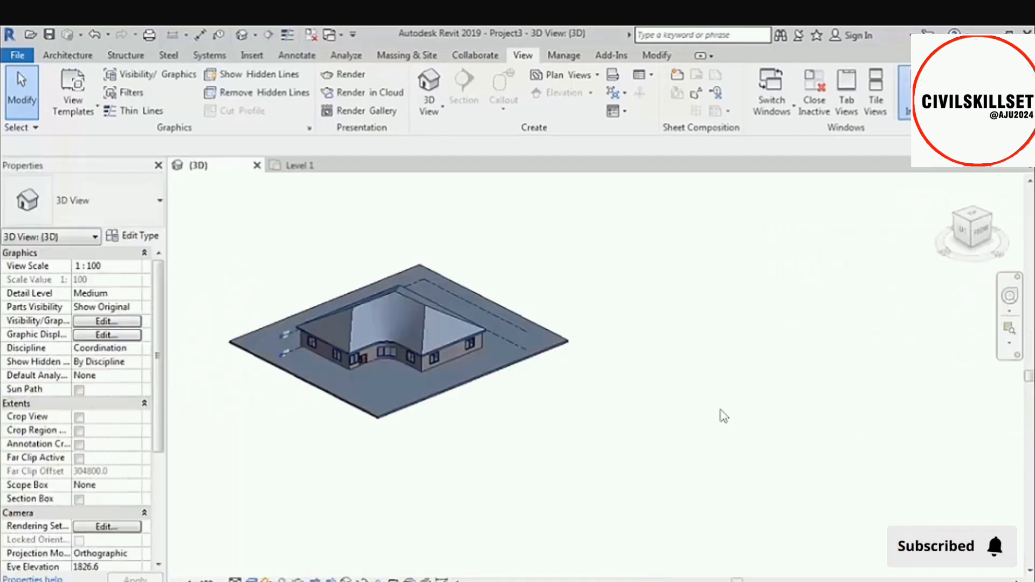
left_click(908, 94)
left_click(915, 172)
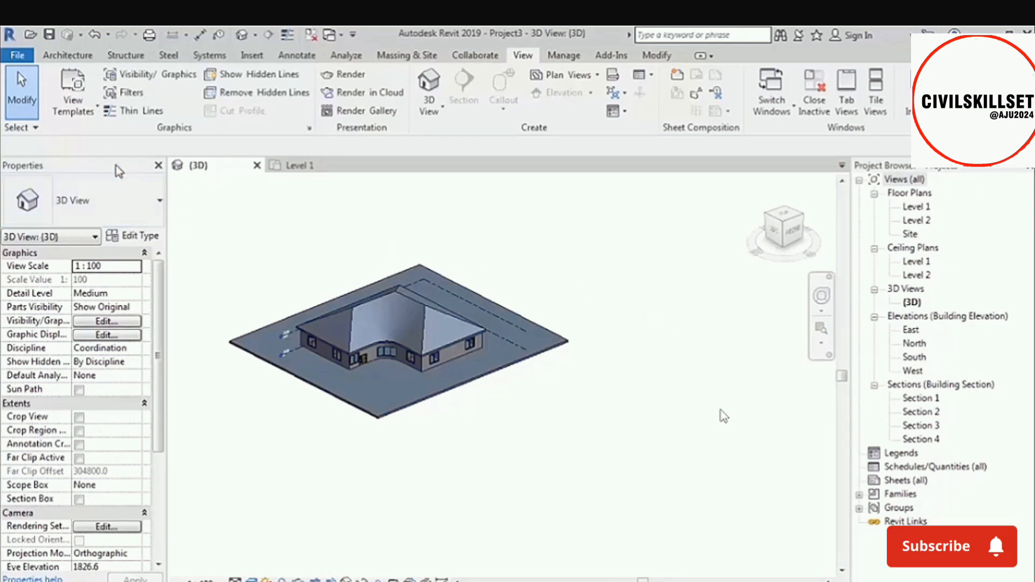
Undock the Properties palette and the Project Browser so both float over the 3D drawing area.
left_click_drag(115, 166, 325, 224)
left_click_drag(985, 172, 642, 195)
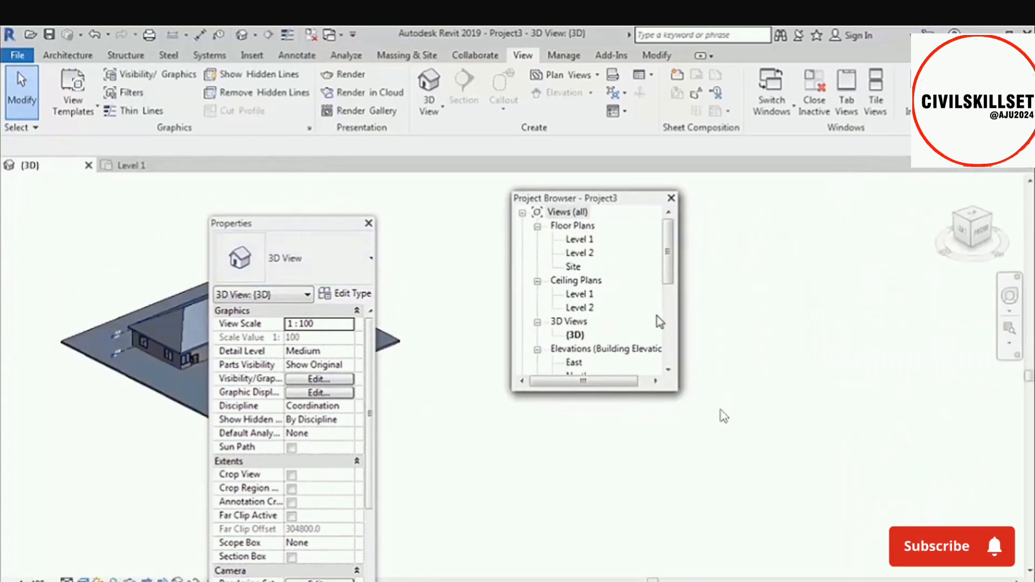
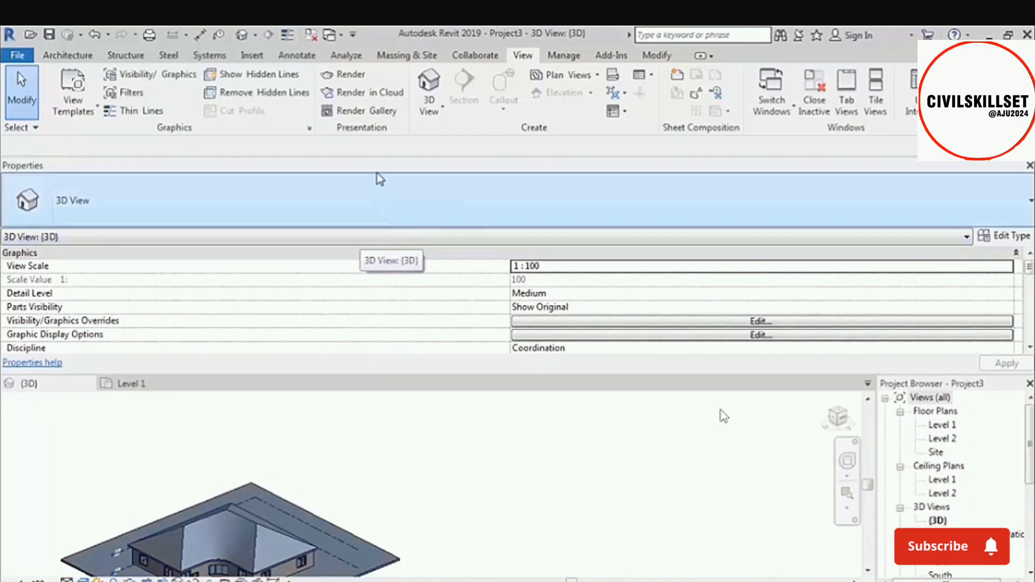
Dock the floating Properties palette as a narrow column on the left side of the 3D view.
left_click_drag(377, 172, 379, 331)
left_click_drag(115, 328, 351, 344)
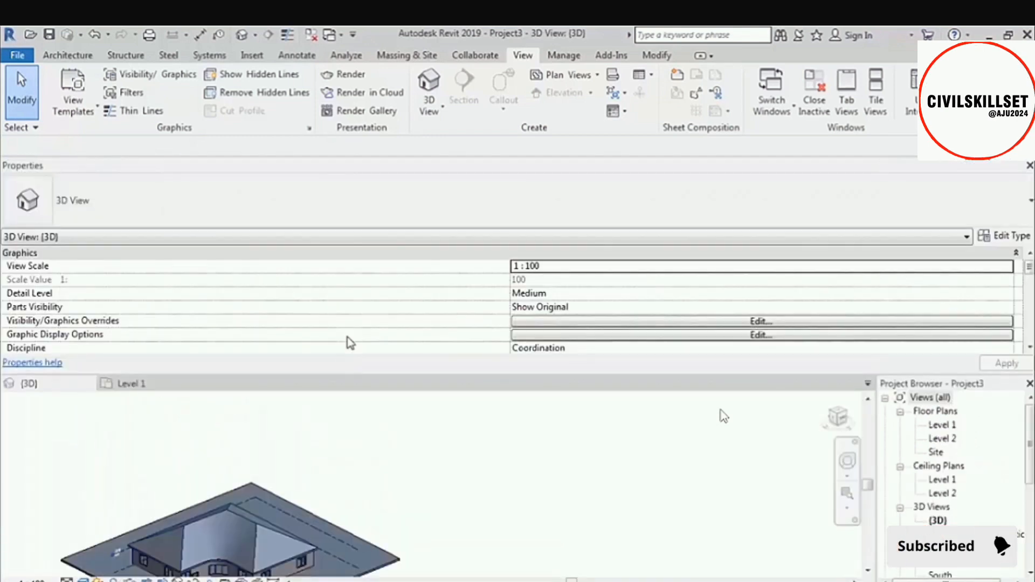
left_click_drag(296, 164, 337, 329)
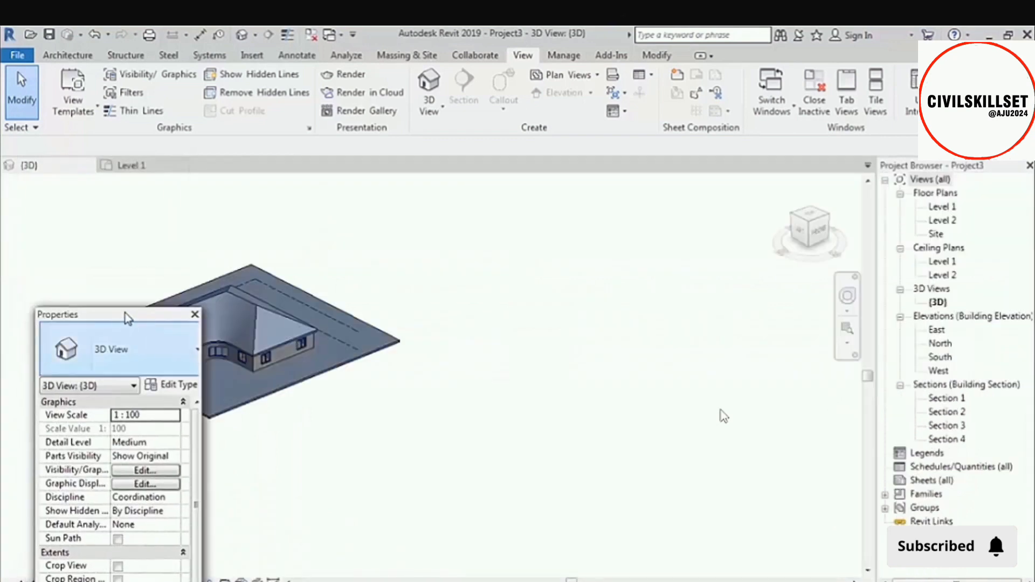
left_click_drag(125, 316, 6, 318)
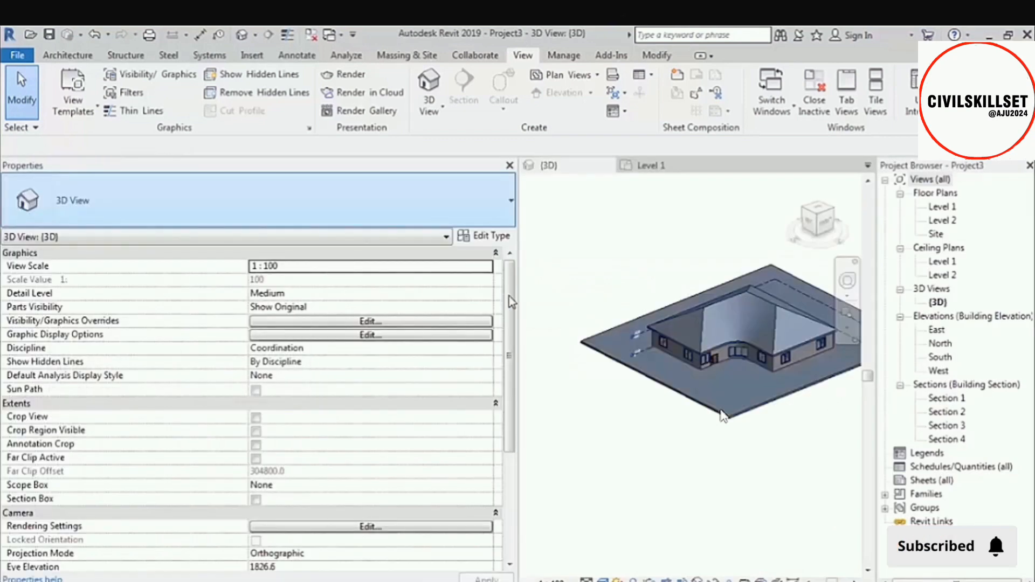
left_click_drag(513, 301, 153, 301)
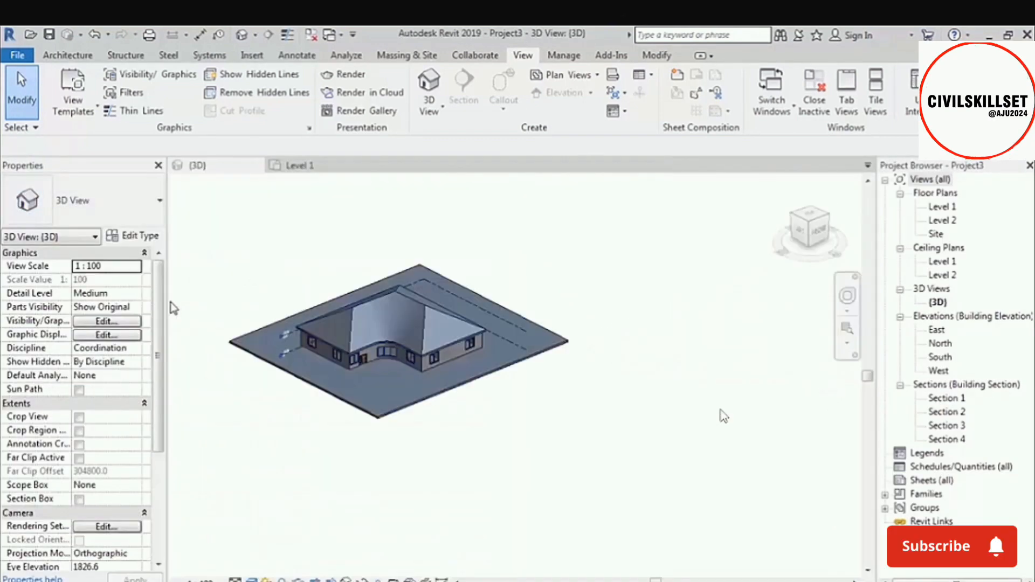
left_click_drag(106, 167, 316, 242)
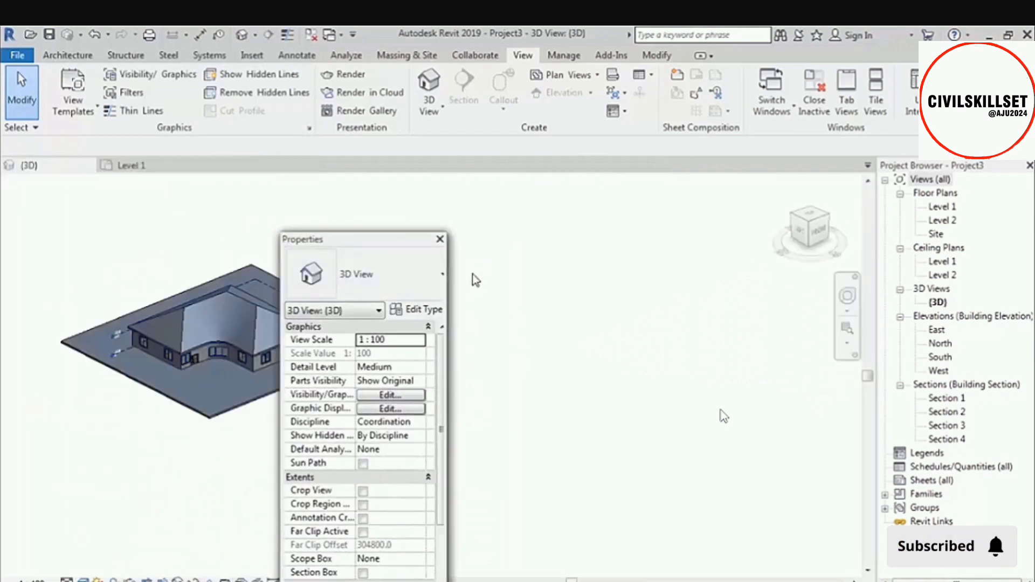
double_click(392, 243)
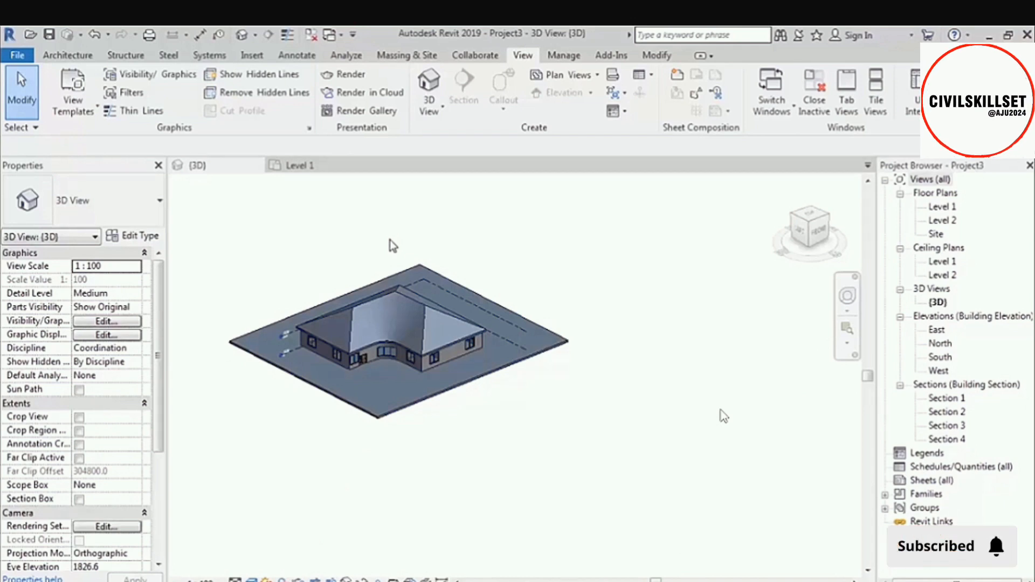
Inspect the project's unit formats for the Common discipline, dismissing the save reminder without saving.
middle_click_drag(404, 377, 497, 413)
scroll(497, 412, "up", 2)
middle_click_drag(583, 414, 611, 421, "shift")
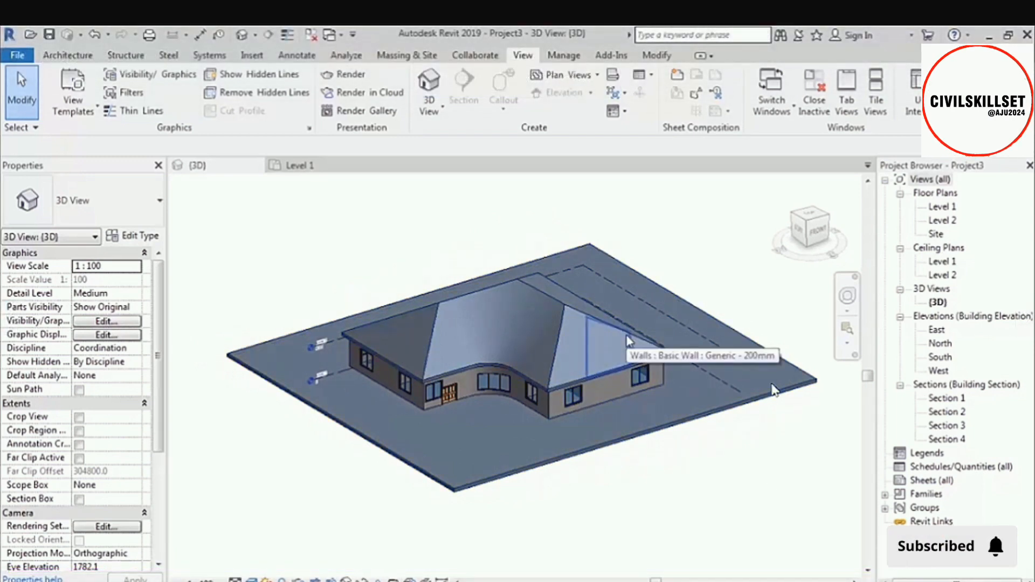
left_click(565, 58)
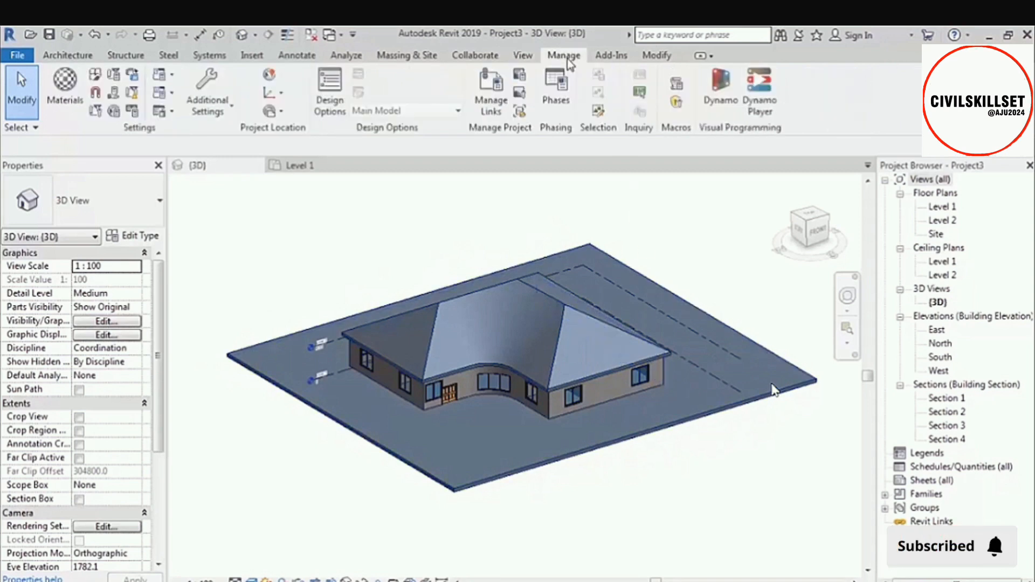
left_click(133, 112)
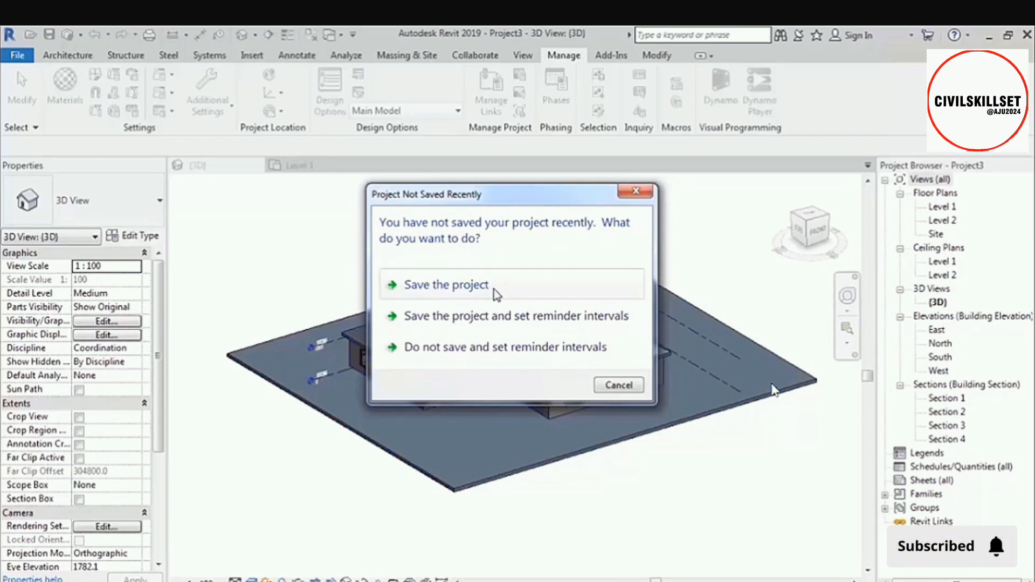
left_click(641, 390)
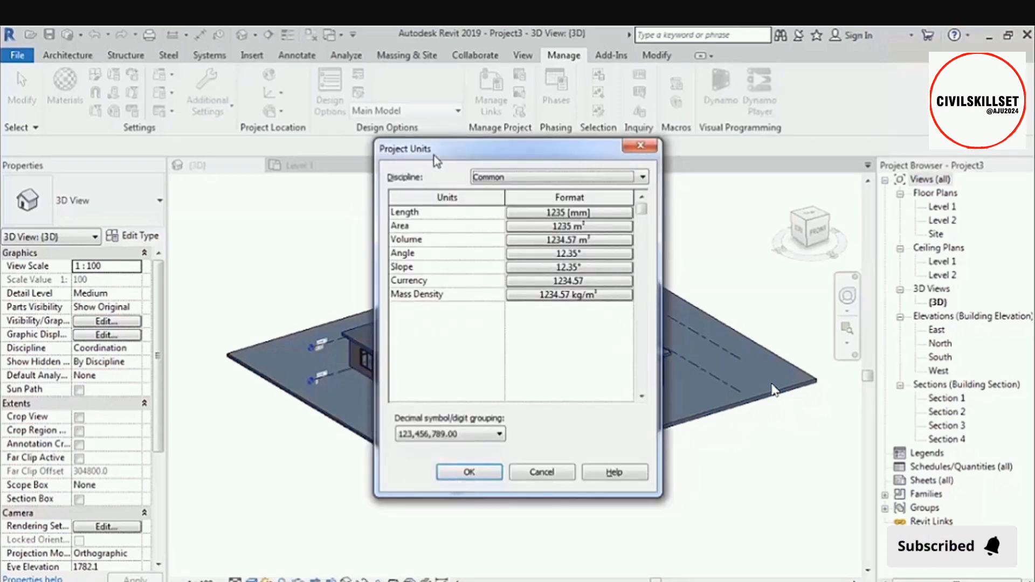
left_click(640, 147)
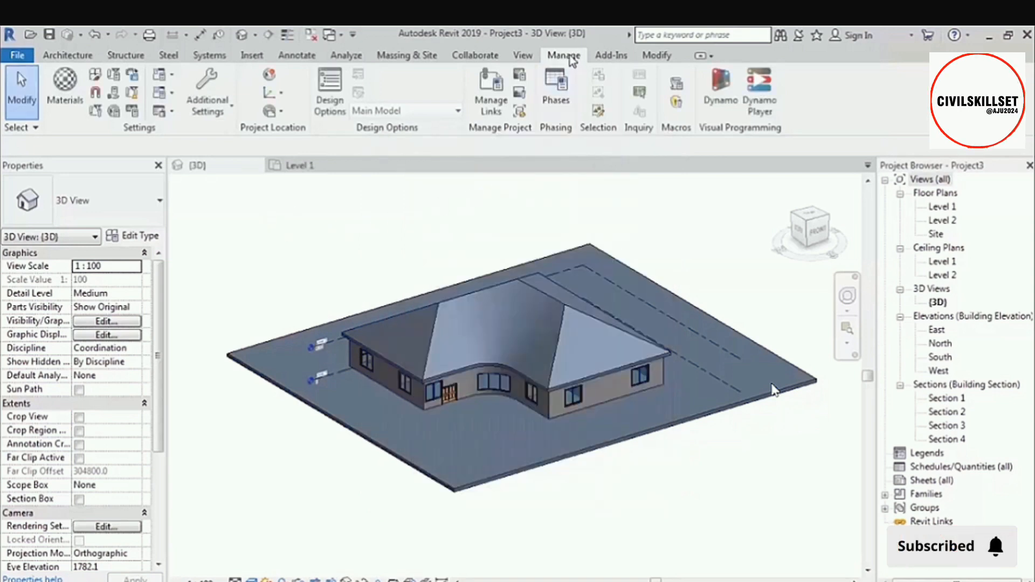
Set the project's length units to meters with rounding to 2 decimal places.
left_click(132, 111)
left_click_drag(513, 146, 464, 128)
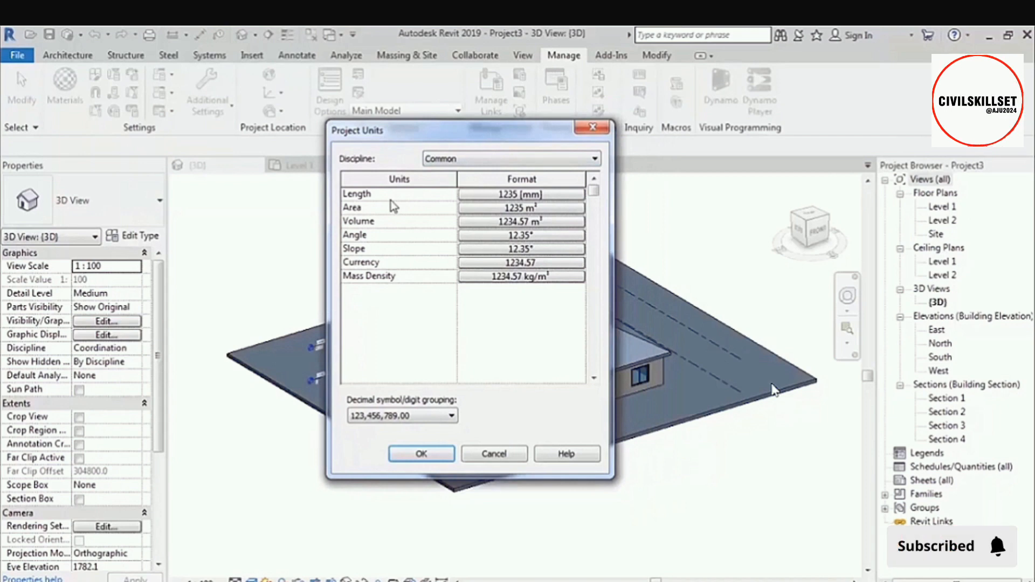
left_click(546, 195)
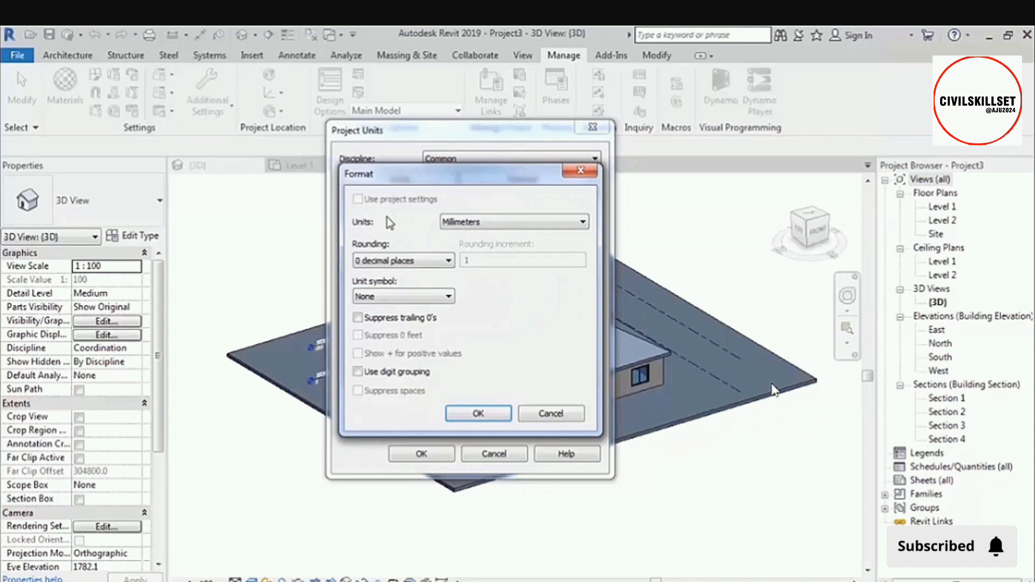
left_click(509, 224)
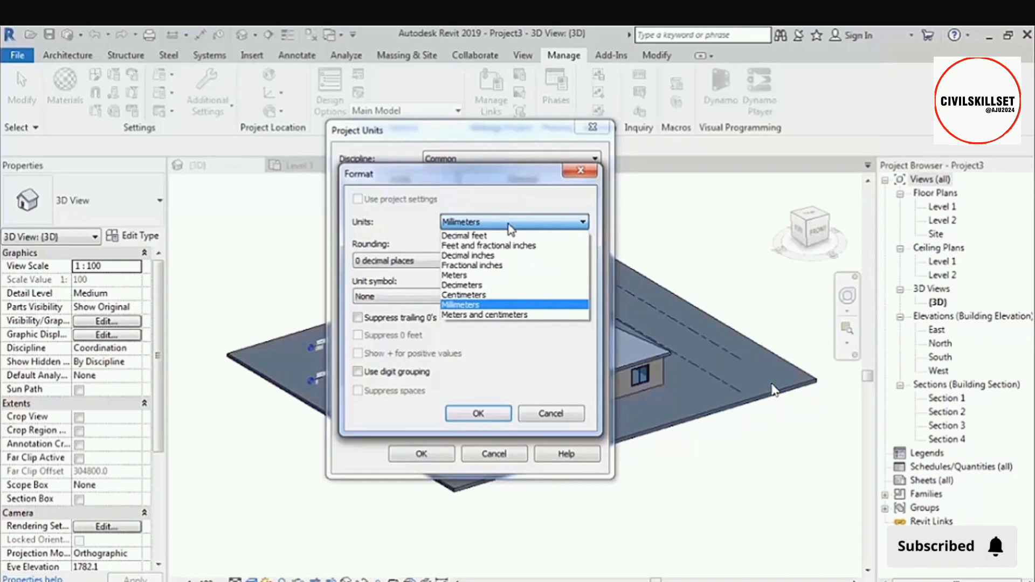
left_click(506, 275)
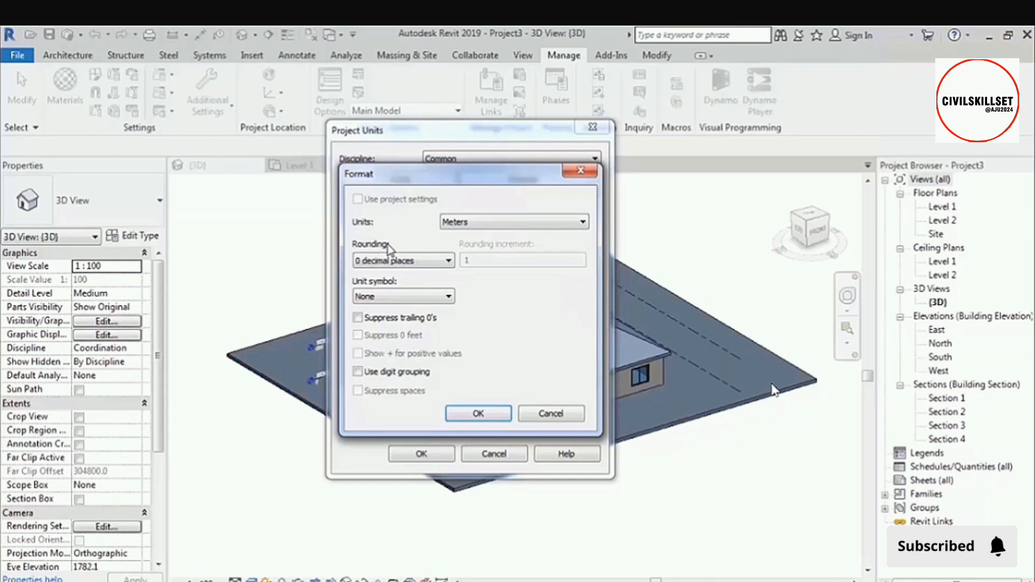
left_click(400, 261)
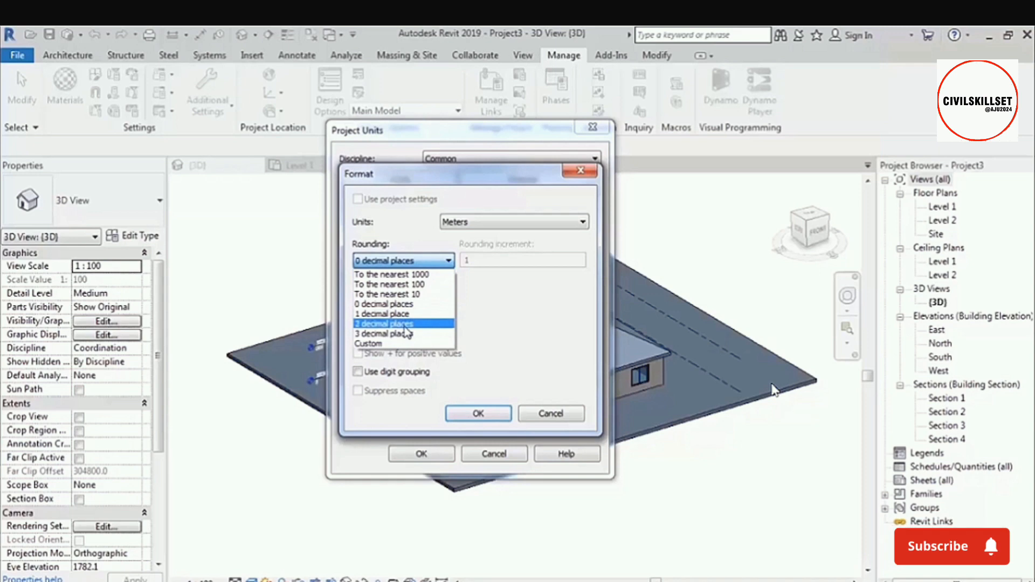
left_click(405, 324)
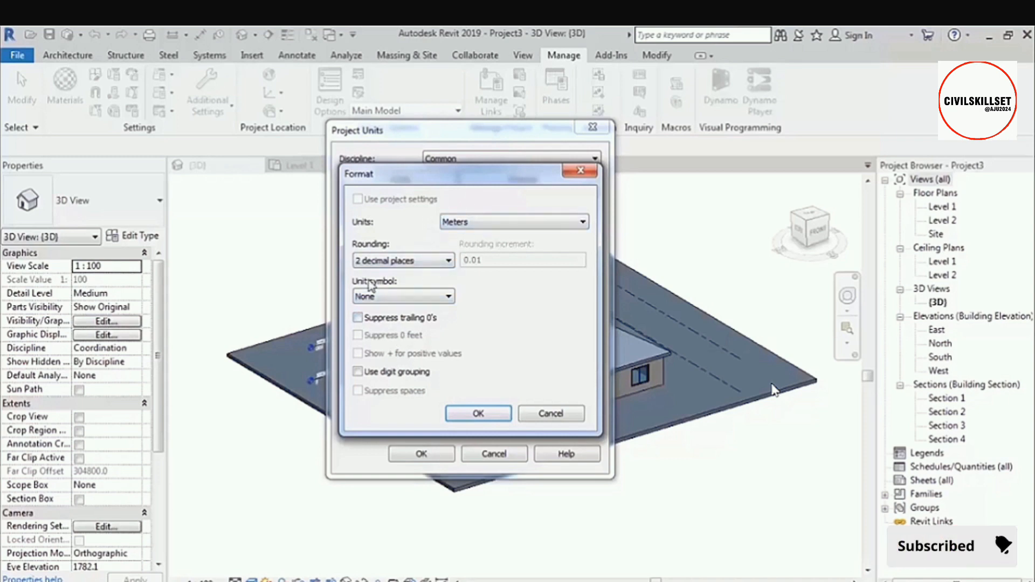
left_click(477, 413)
left_click(420, 453)
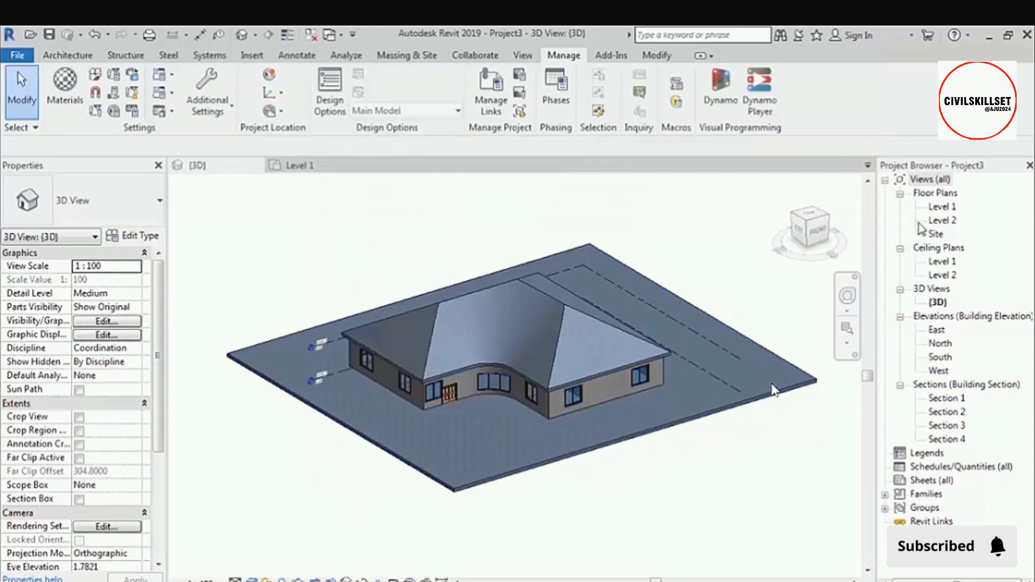
Open the Level 1 floor plan and check the temporary dimensions of the interior wall below the upper-left room.
double_click(943, 206)
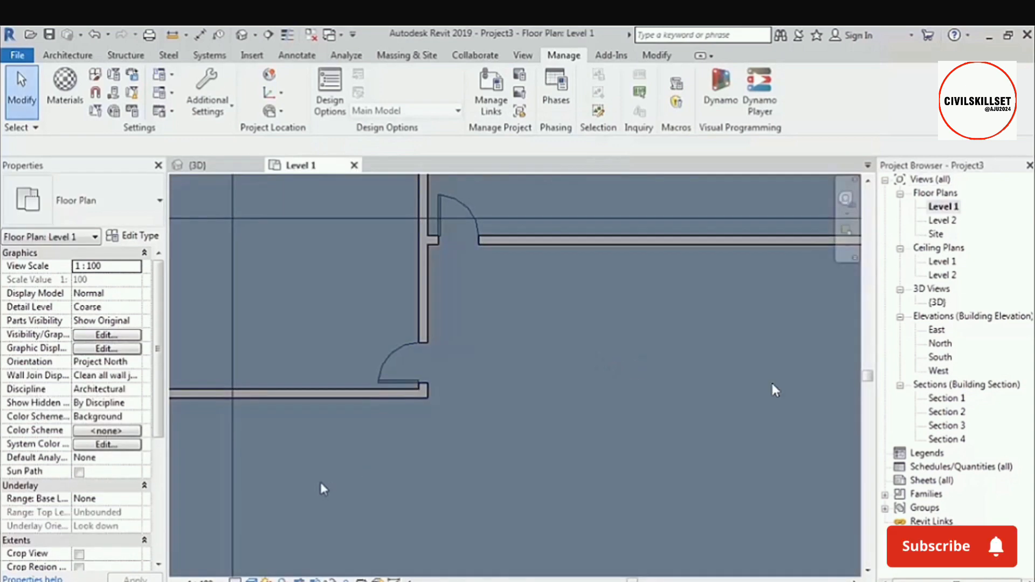
scroll(354, 450, "down", 5)
middle_click_drag(376, 448, 425, 406)
scroll(414, 383, "up", 1)
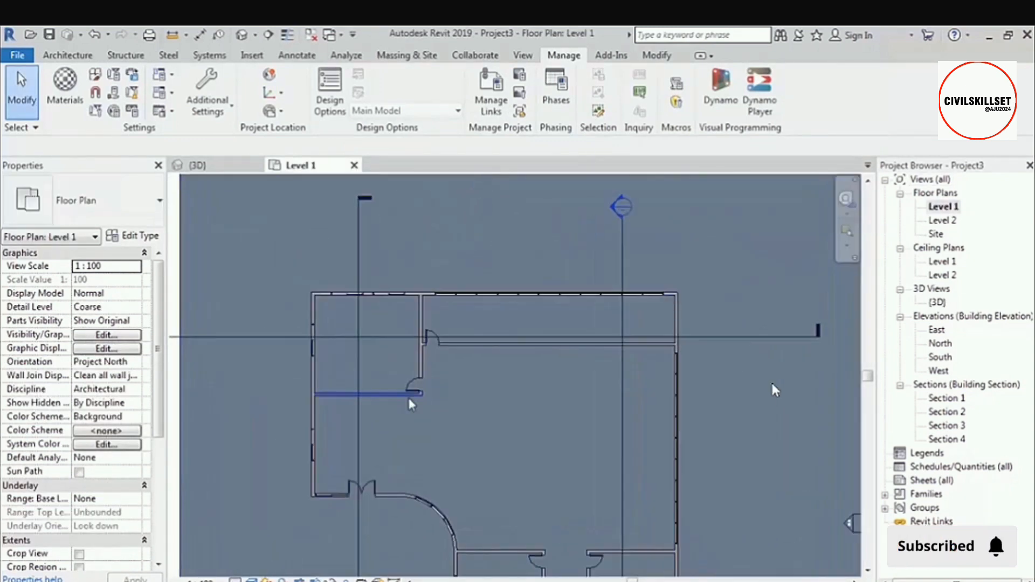
scroll(404, 393, "up", 2)
left_click(378, 392)
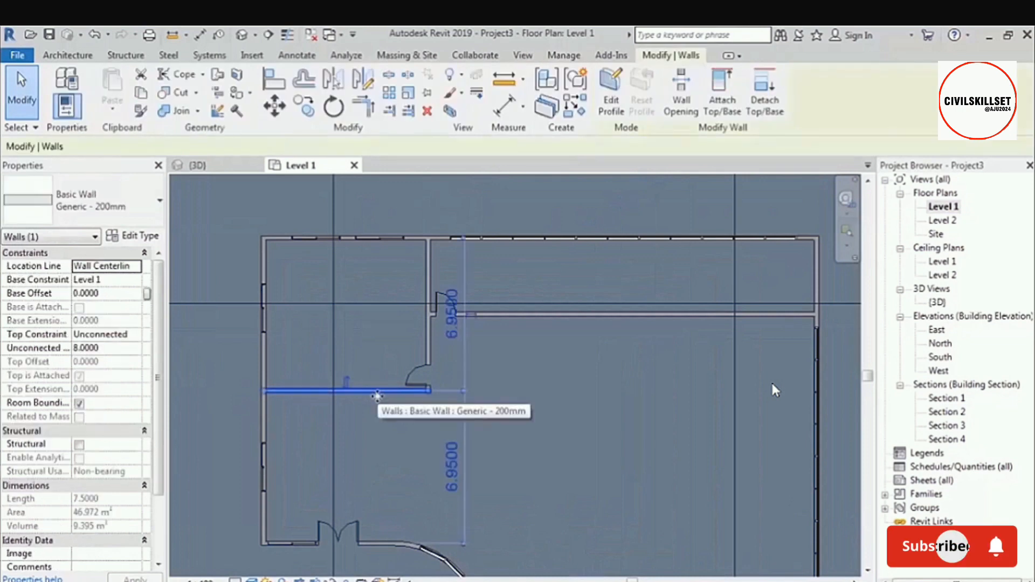
middle_click_drag(407, 445, 397, 372)
scroll(446, 396, "up", 3)
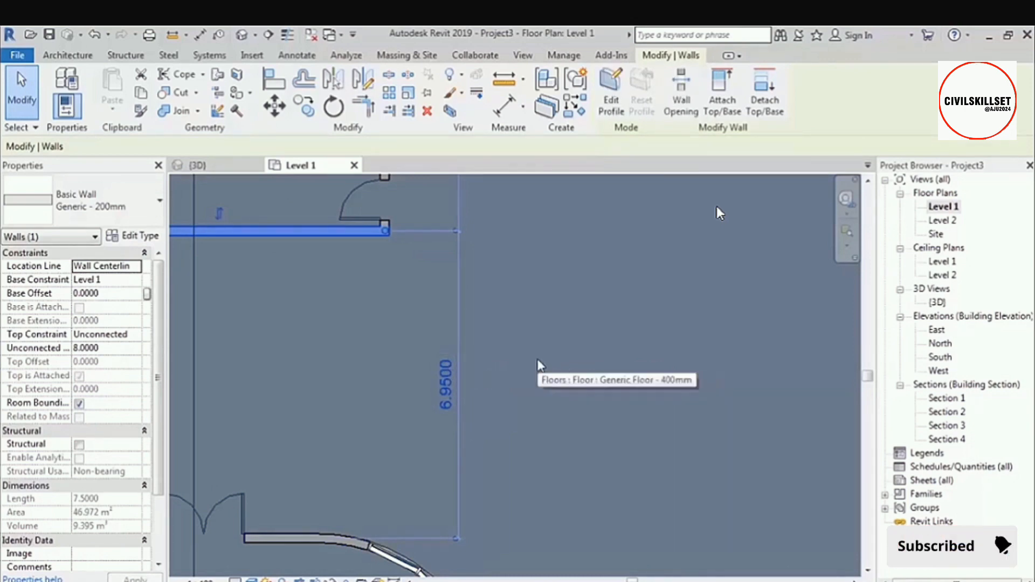
key("Escape")
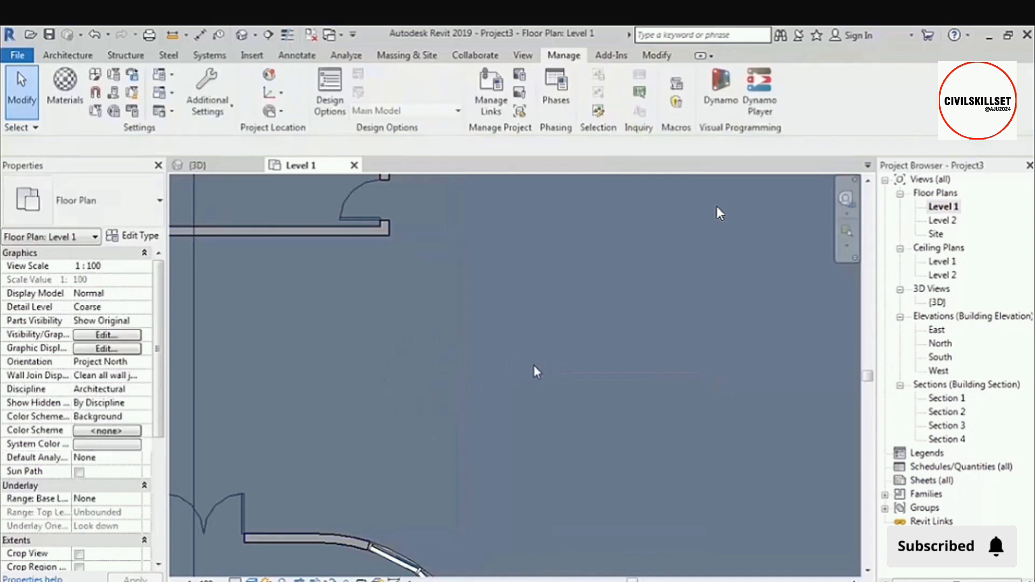
Turn on suppression of trailing zeros in the project's length unit format.
key("u")
key("n")
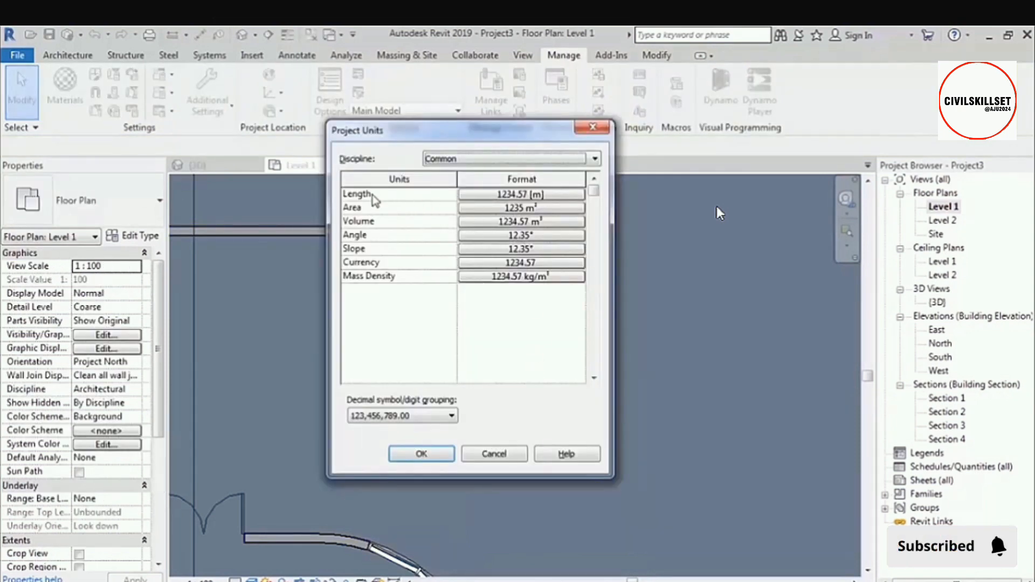
left_click(493, 195)
left_click(393, 319)
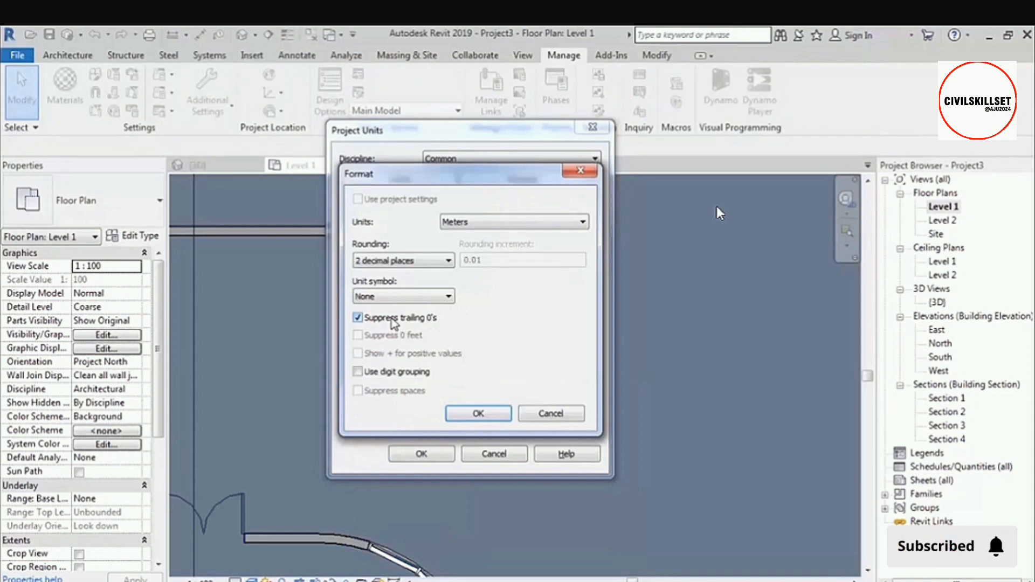
left_click(474, 413)
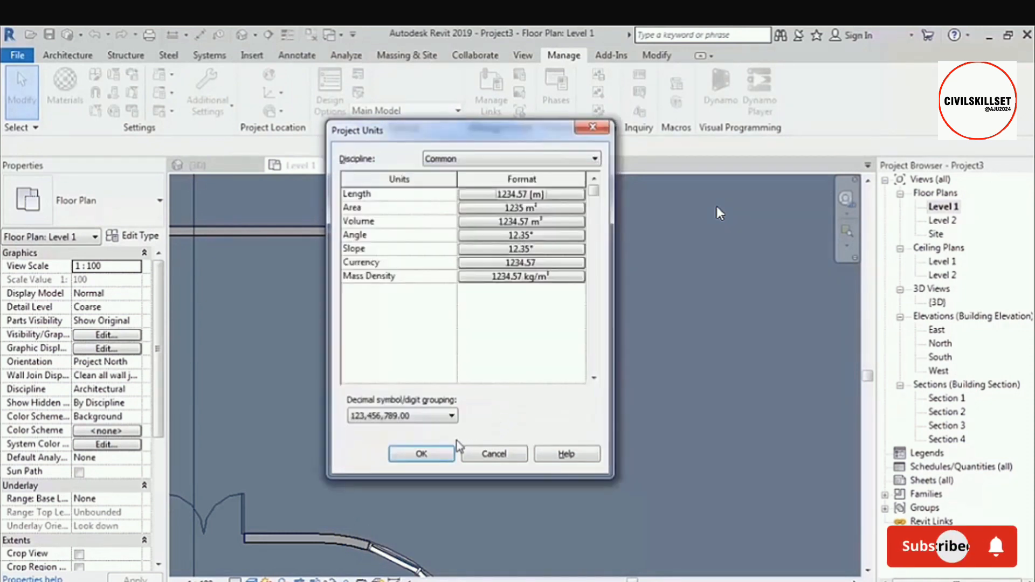
left_click(441, 454)
Recheck the same interior wall's temporary dimension in the new length format and clear the selection.
left_click(320, 234)
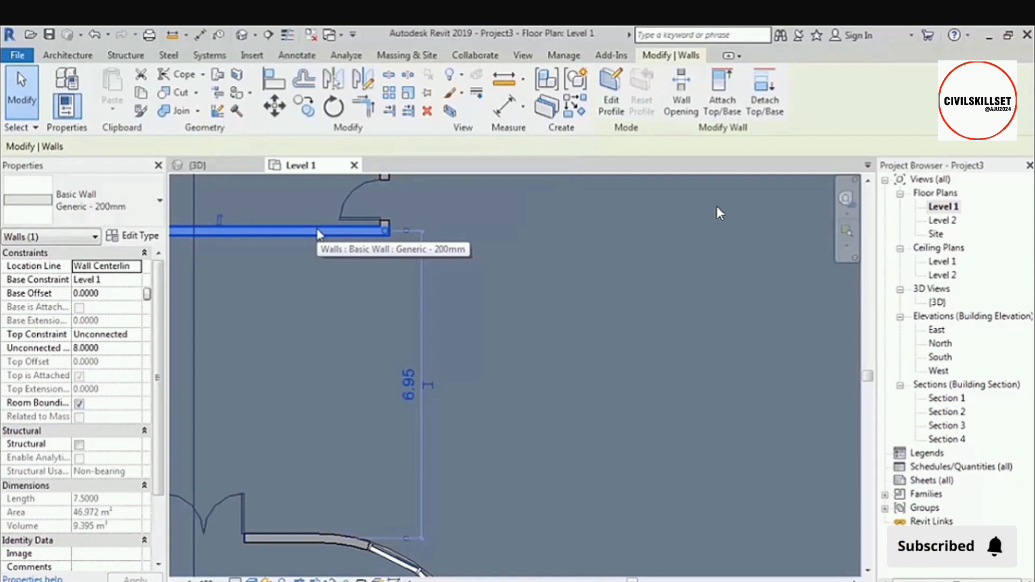
scroll(323, 237, "down", 5)
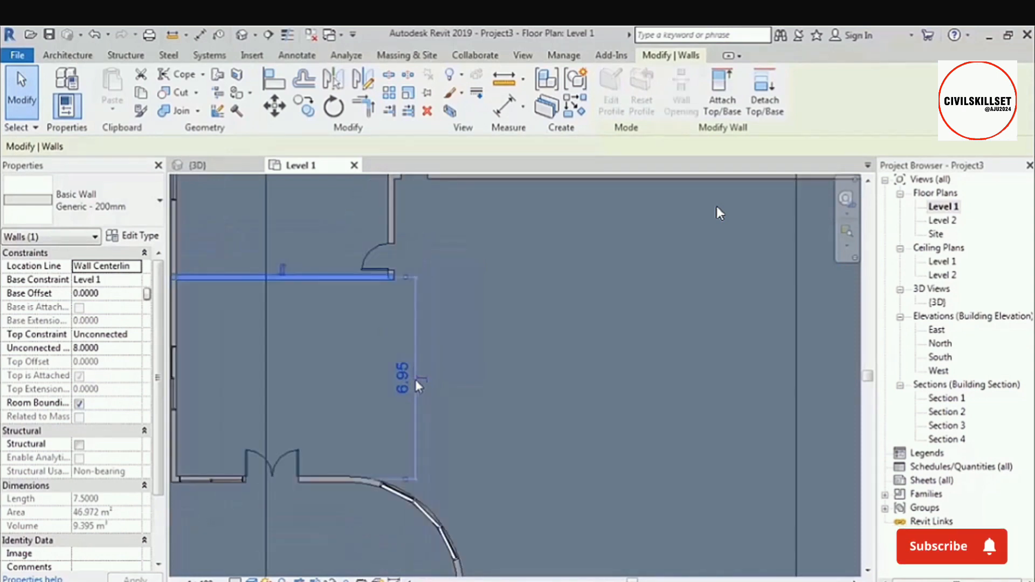
scroll(417, 367, "down", 1)
middle_click_drag(491, 391, 471, 384)
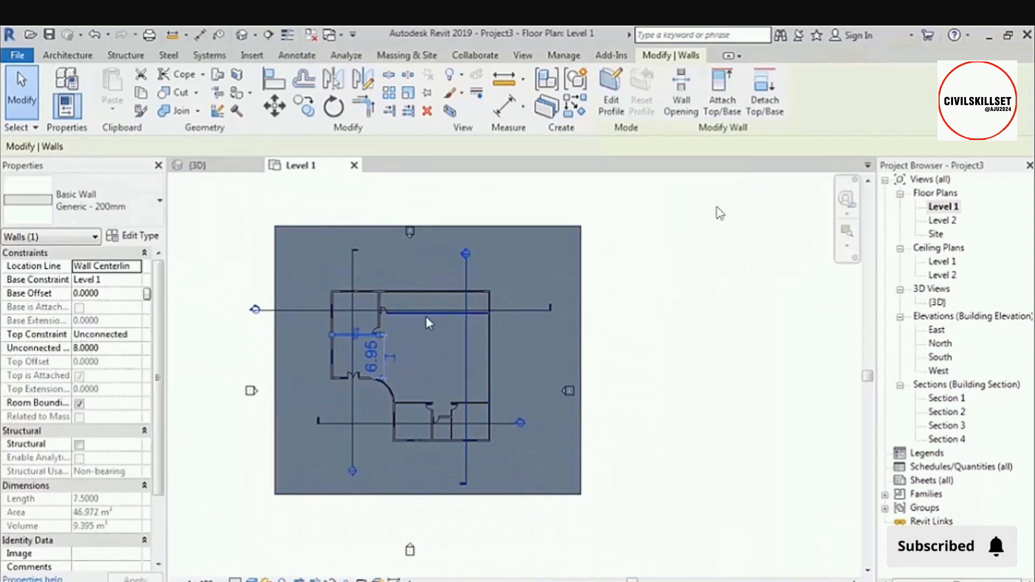
scroll(424, 320, "up", 1)
middle_click_drag(424, 323, 433, 323)
left_click(781, 316)
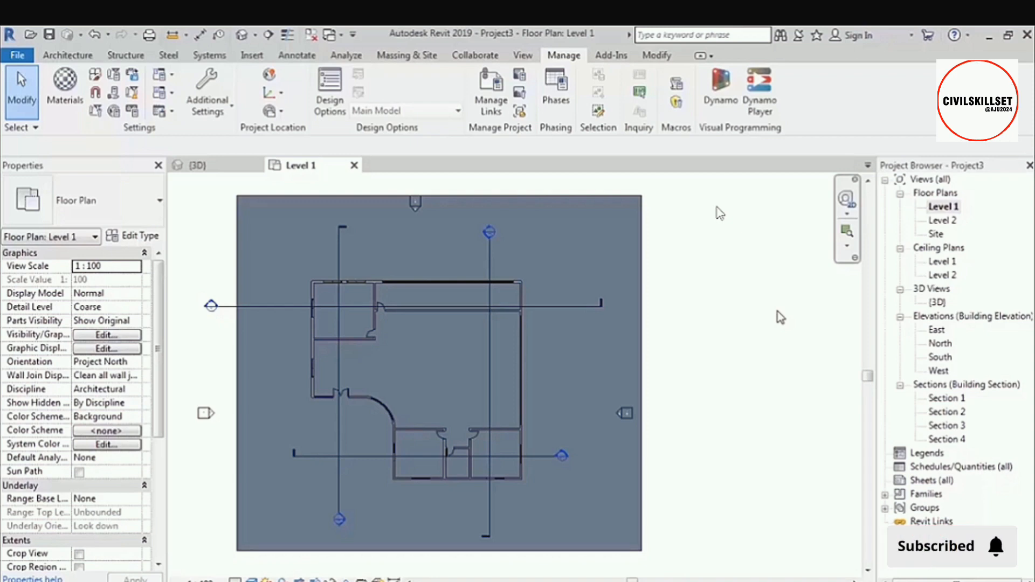
Assign Fn3 as the keyboard shortcut for the Default 3D View command and try it out from the Level 1 plan.
key("k")
key("s")
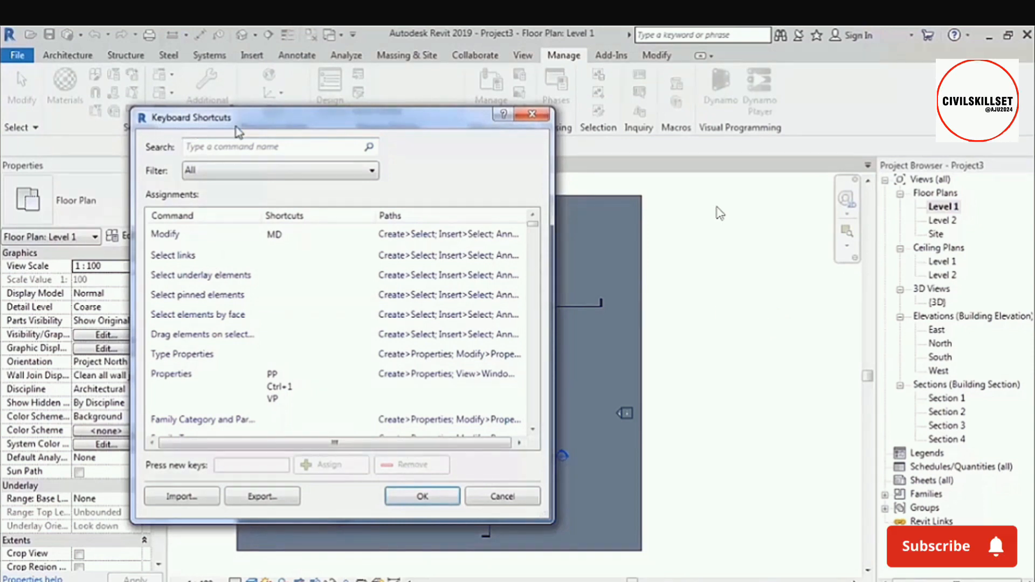
left_click_drag(325, 120, 507, 95)
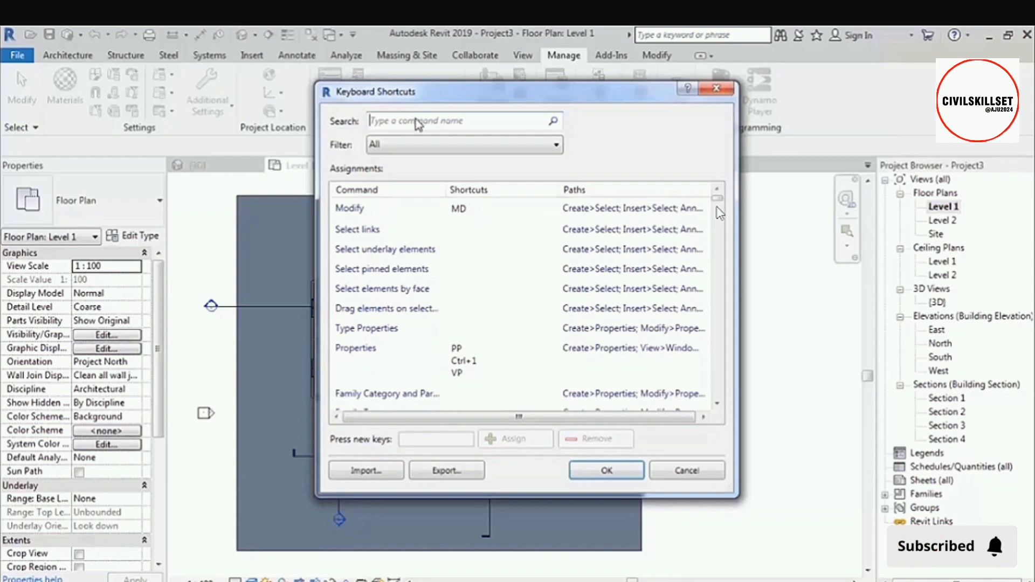
type("3d")
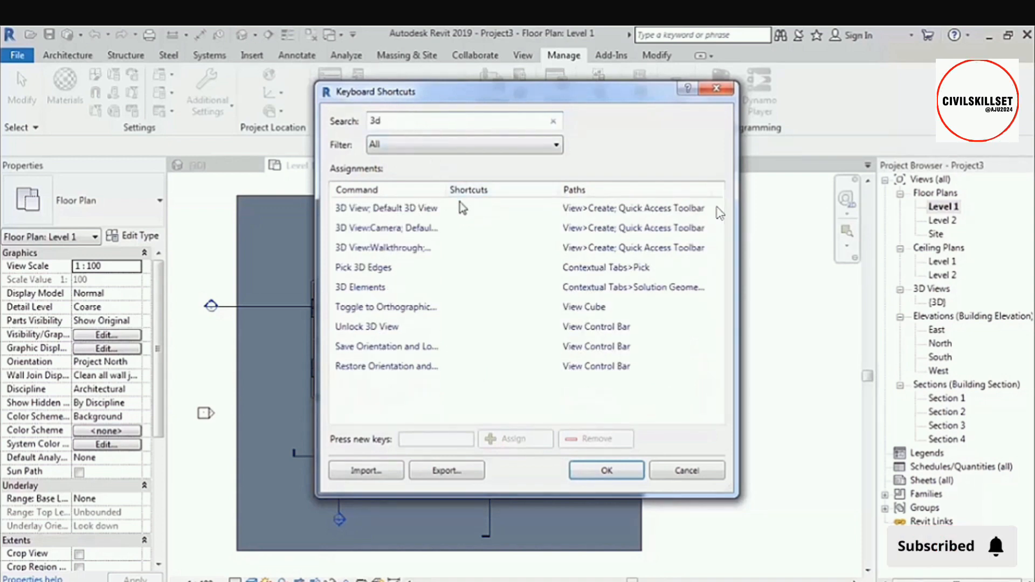
left_click(422, 213)
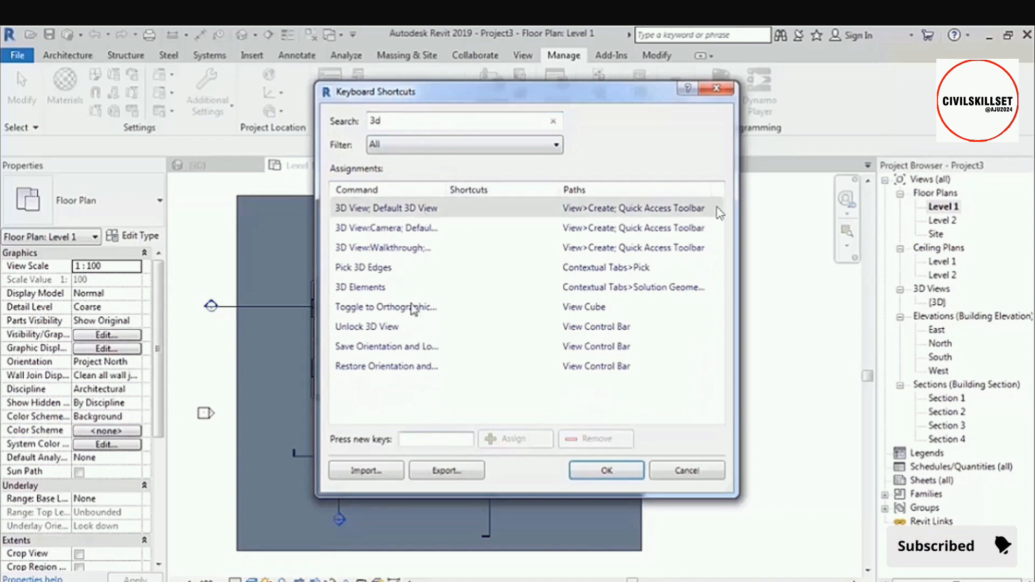
key("F3")
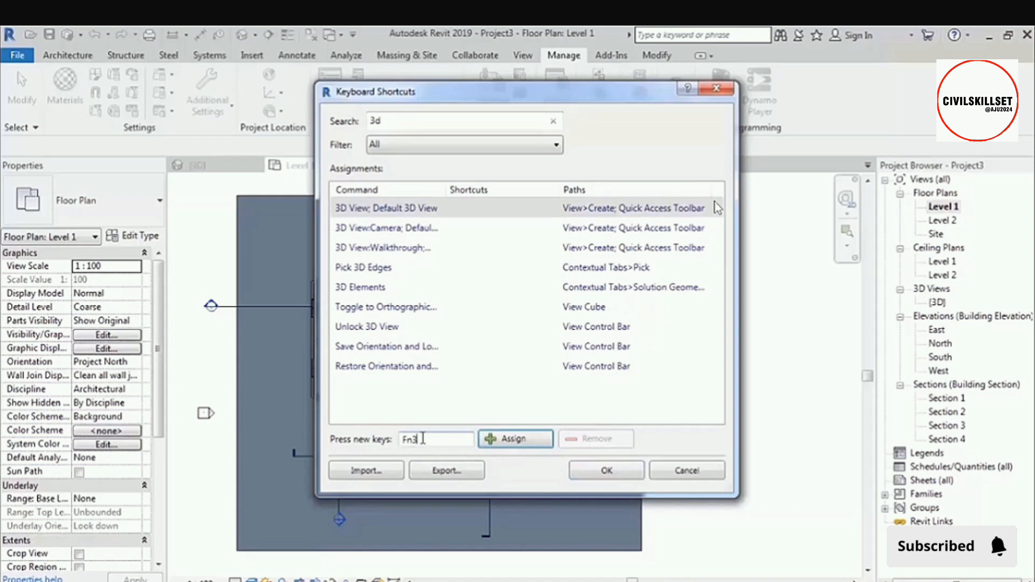
left_click(511, 440)
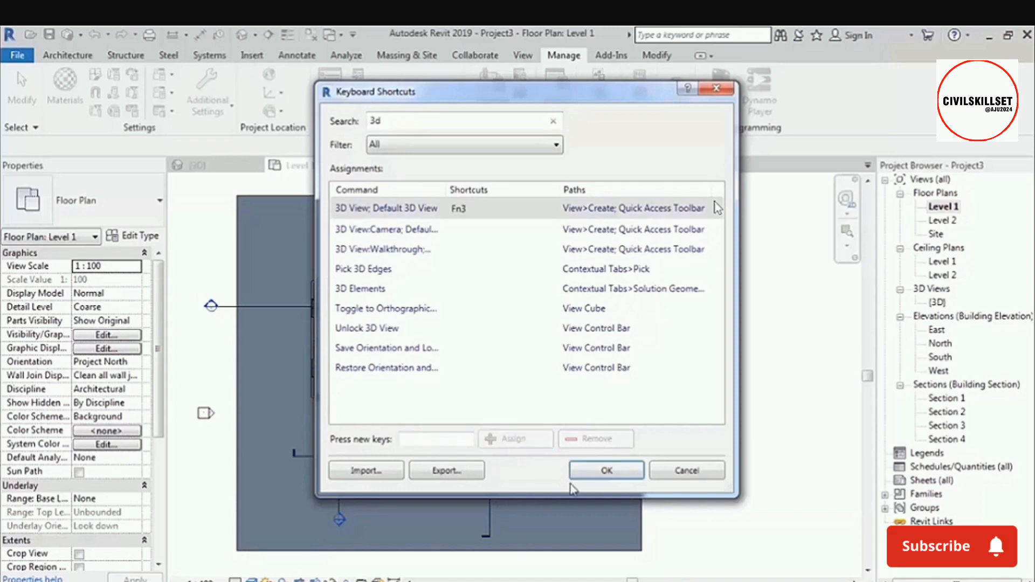
left_click(605, 471)
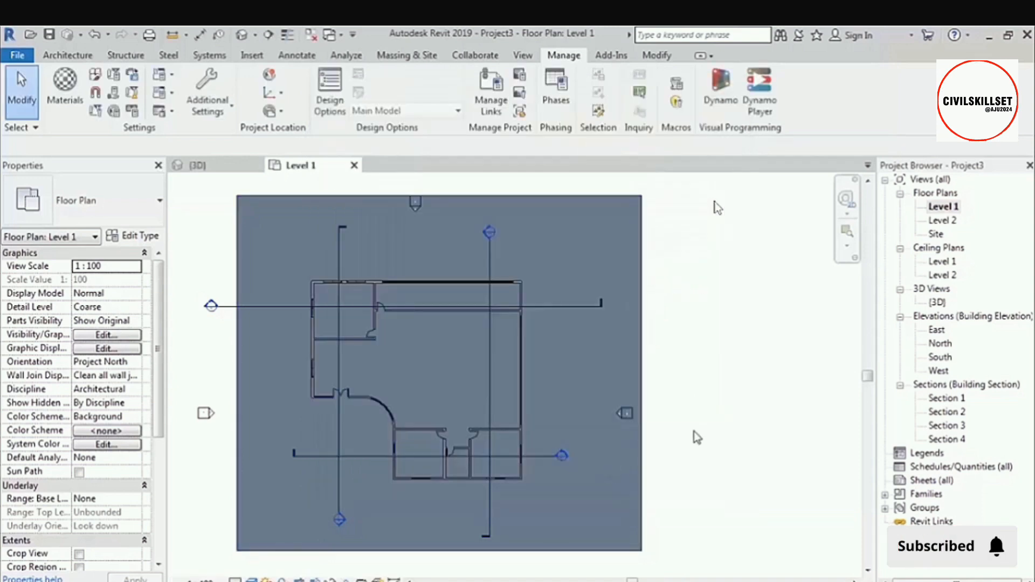
key("F3")
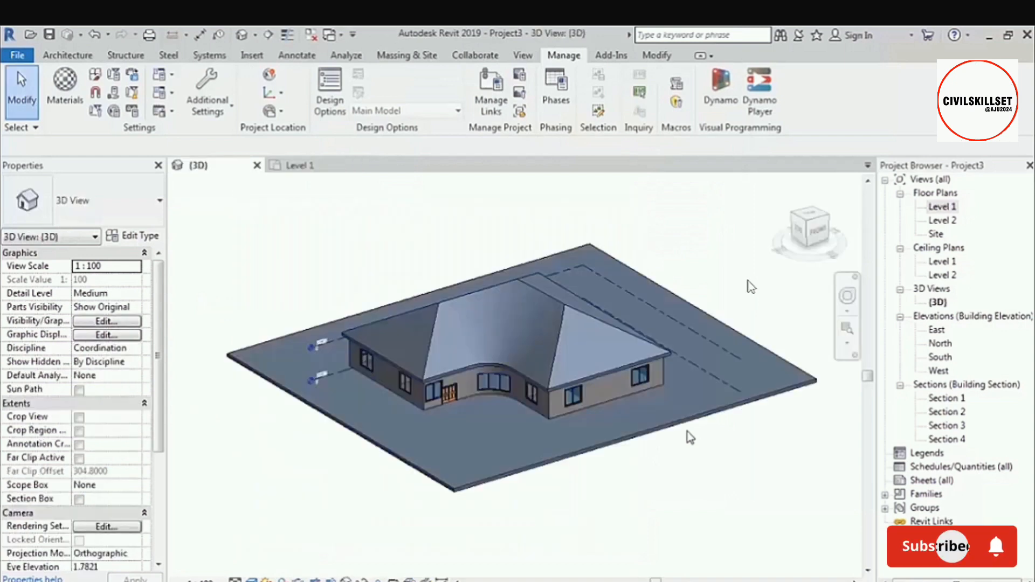
Select the left exterior wall in the Level 1 floor plan, switch to the default 3D view and restore the previous selection there.
left_click(300, 165)
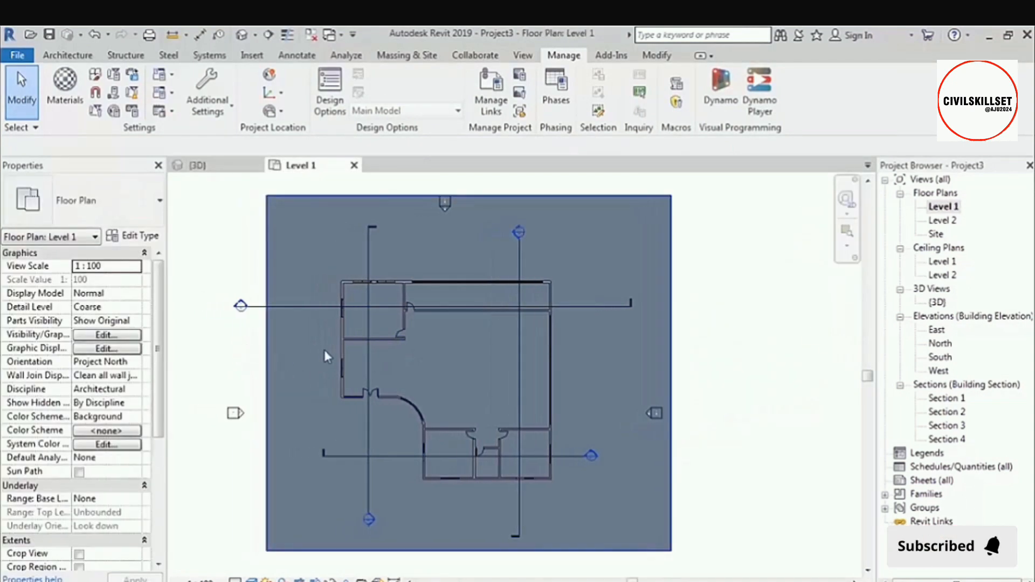
left_click(340, 331)
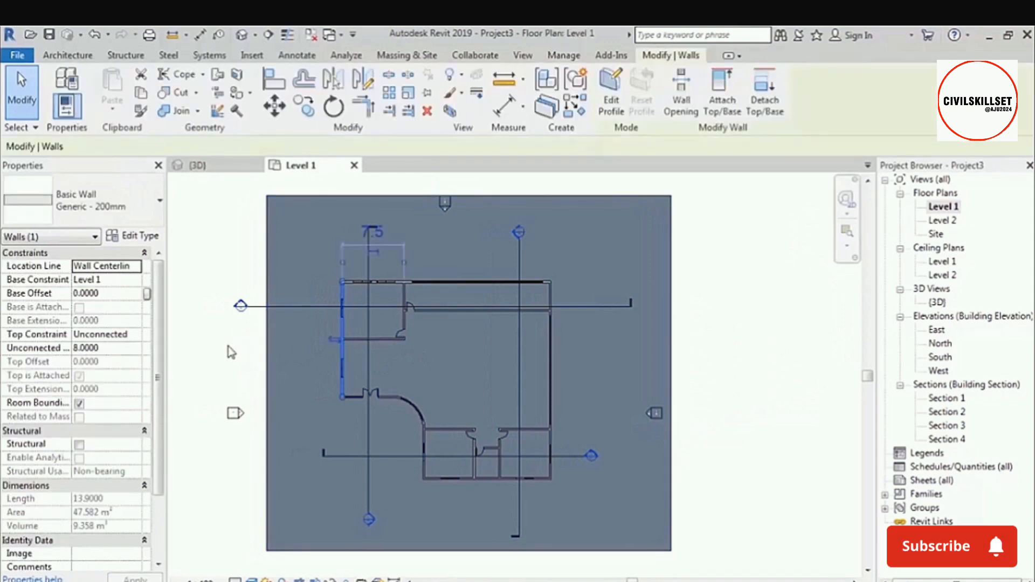
key("F3")
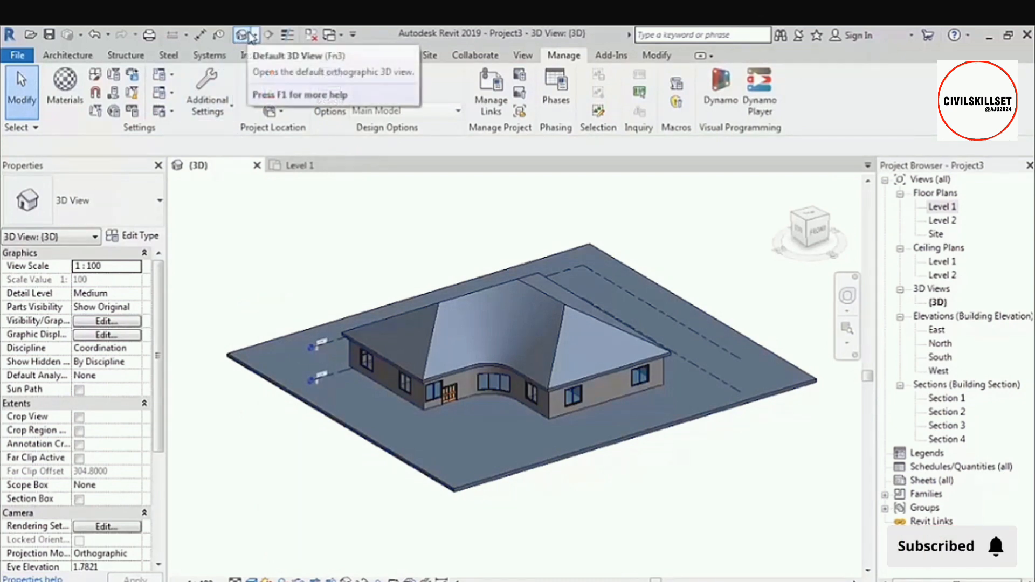
right_click(274, 248)
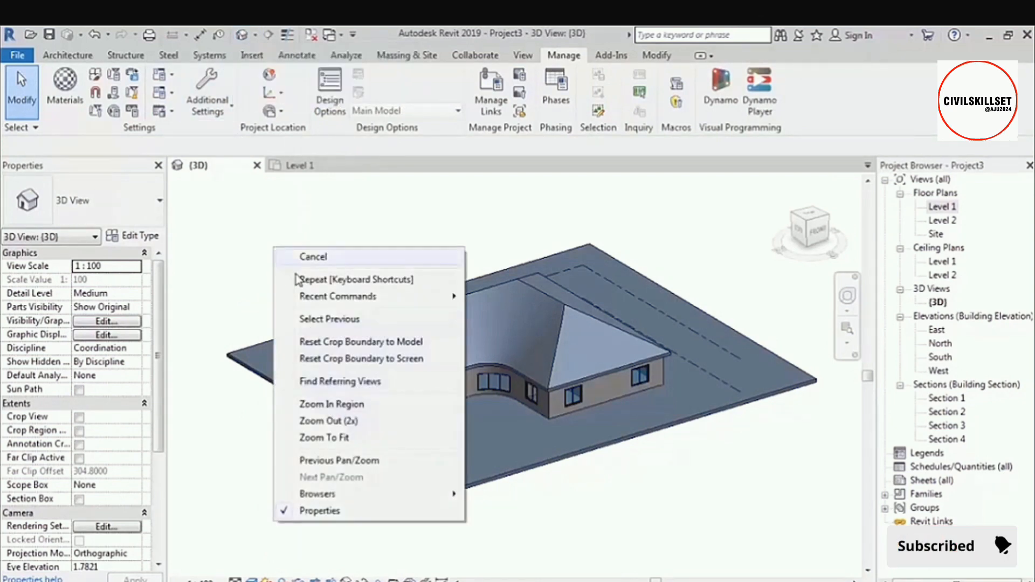
left_click(330, 319)
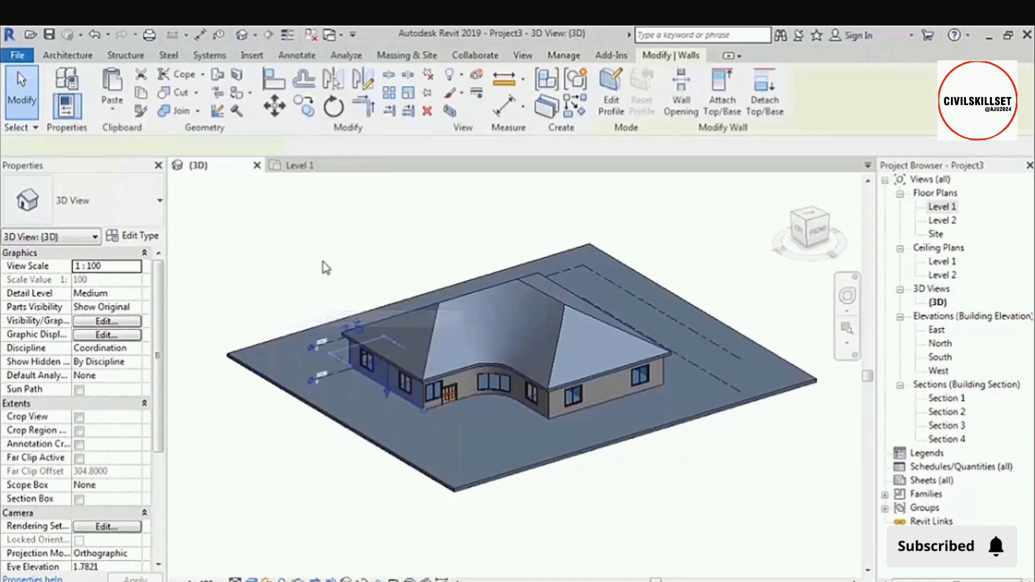